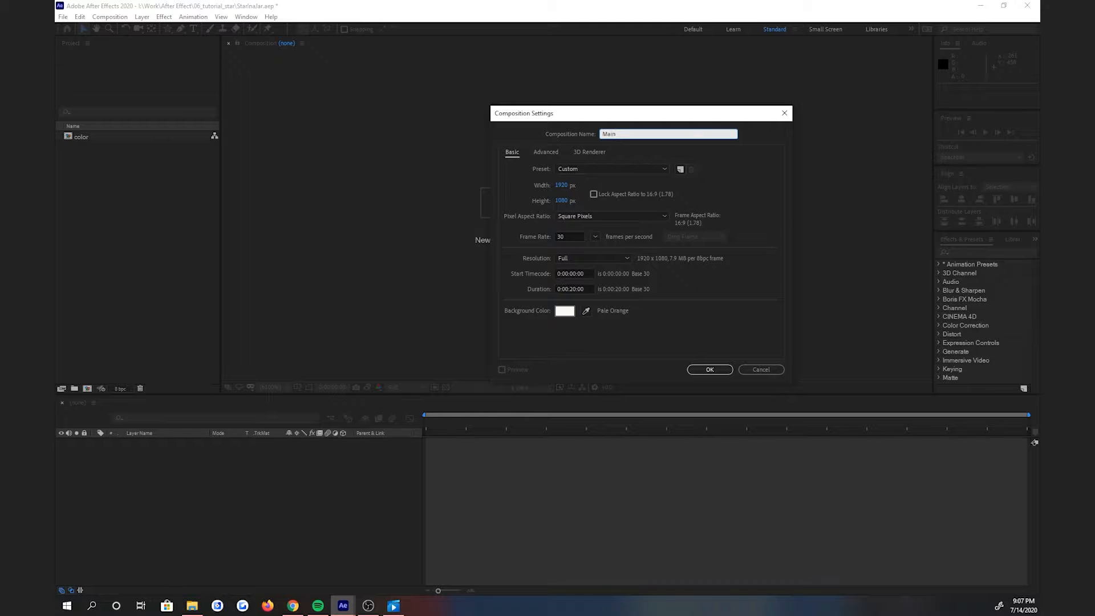
# - Create the 1920×1080, 30 fps, 20-second Main composition and add the color composition to it as a layer
pyautogui.click(713, 369)
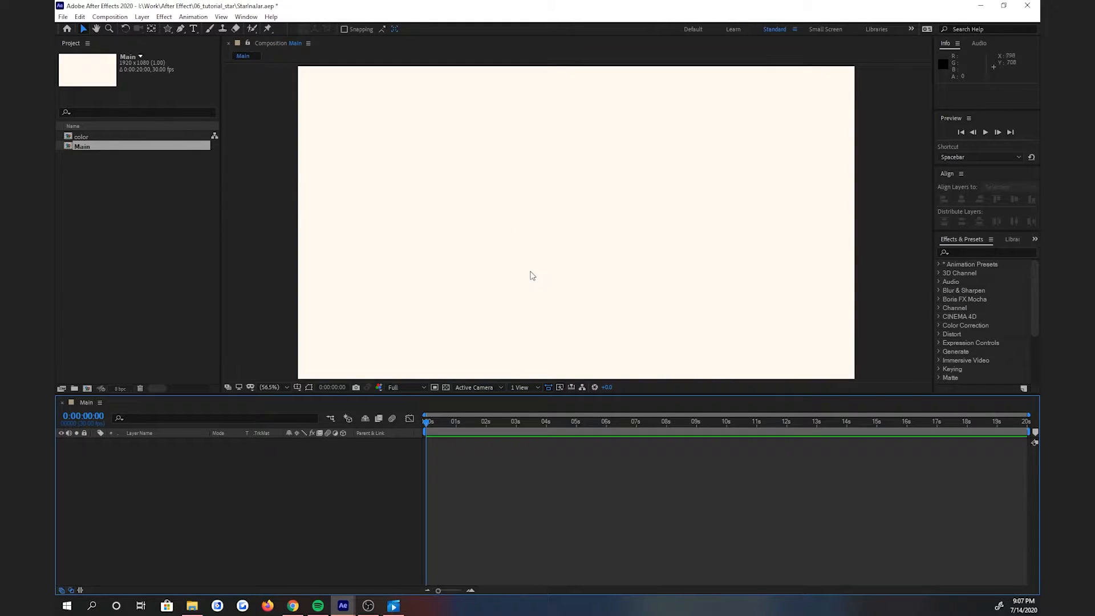
pyautogui.moveTo(89, 140); pyautogui.dragTo(132, 461)
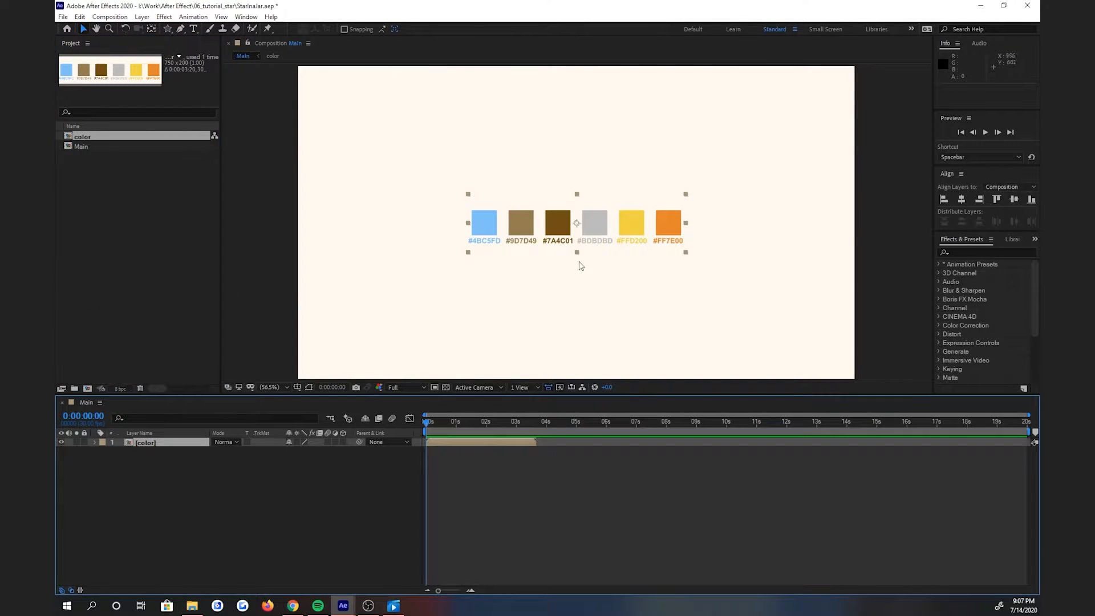
# - Move the color palette to the canvas's upper-left corner and lock its layer
pyautogui.moveTo(670, 228); pyautogui.dragTo(510, 112)
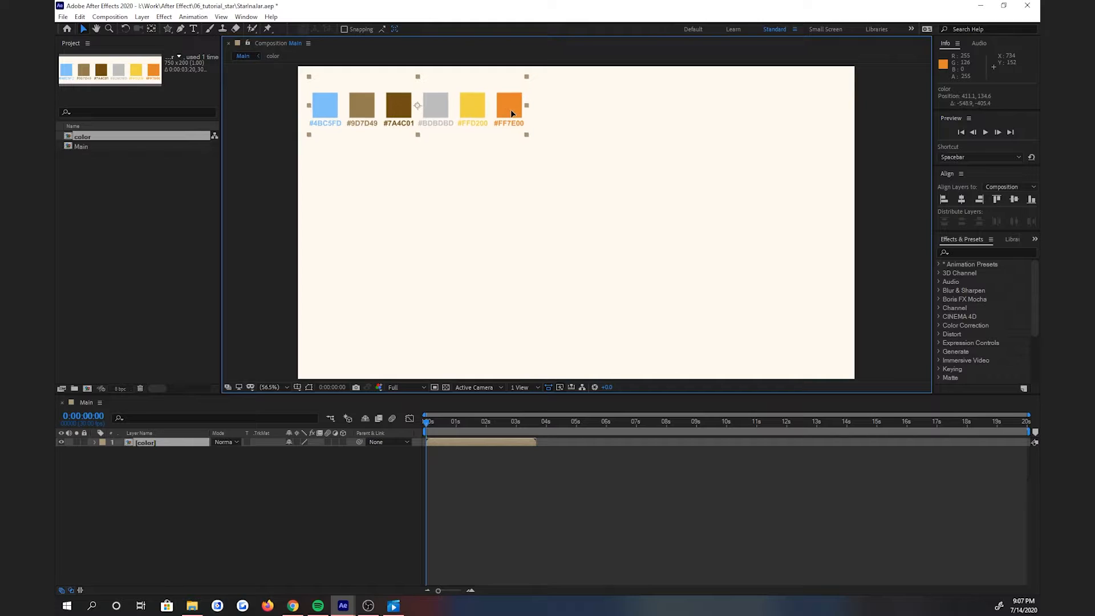
pyautogui.click(350, 489)
pyautogui.click(85, 442)
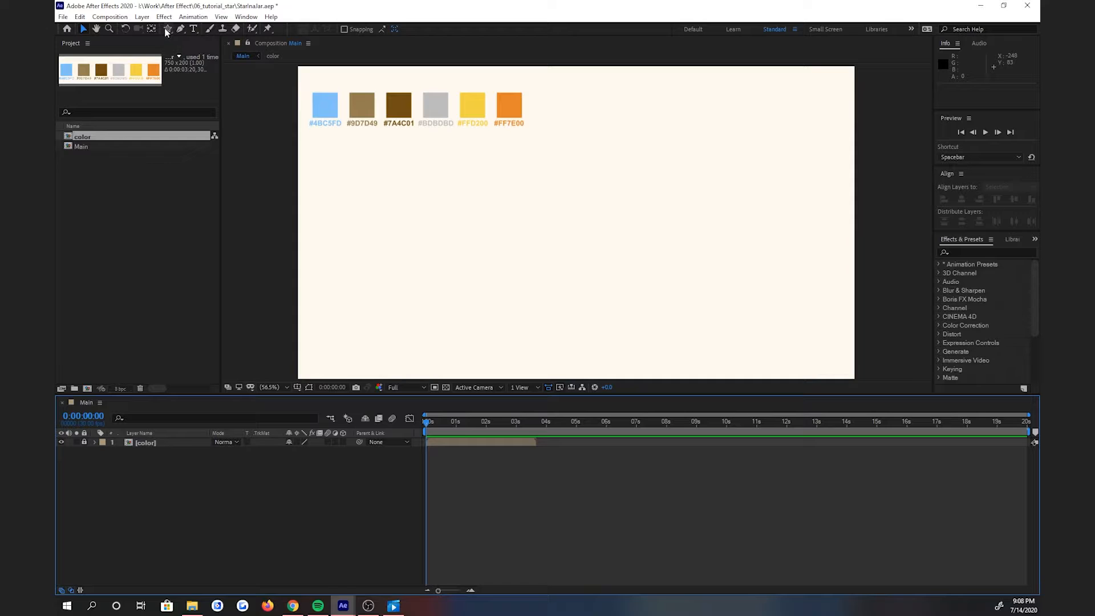
# - Draw a wide, flat ellipse near the canvas's bottom centre and fill it with the palette's blue, #4BC5FD
pyautogui.moveTo(166, 32); pyautogui.dragTo(213, 50)
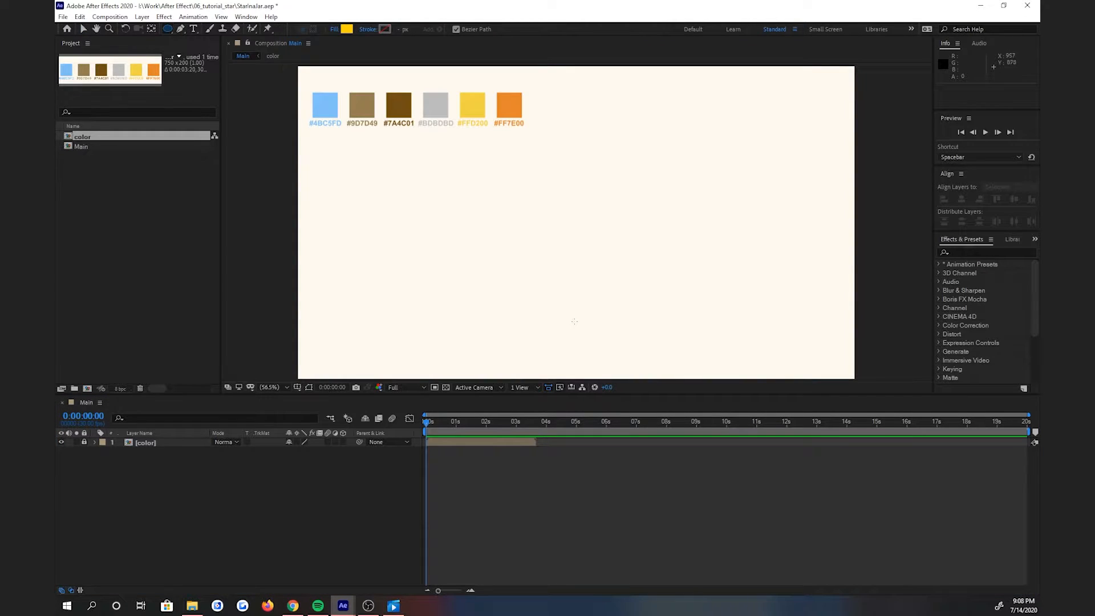
pyautogui.moveTo(562, 331)
pyautogui.mouseDown()
pyautogui.moveTo(631, 357)
pyautogui.moveTo(717, 357)
pyautogui.moveTo(708, 356)
pyautogui.mouseUp()
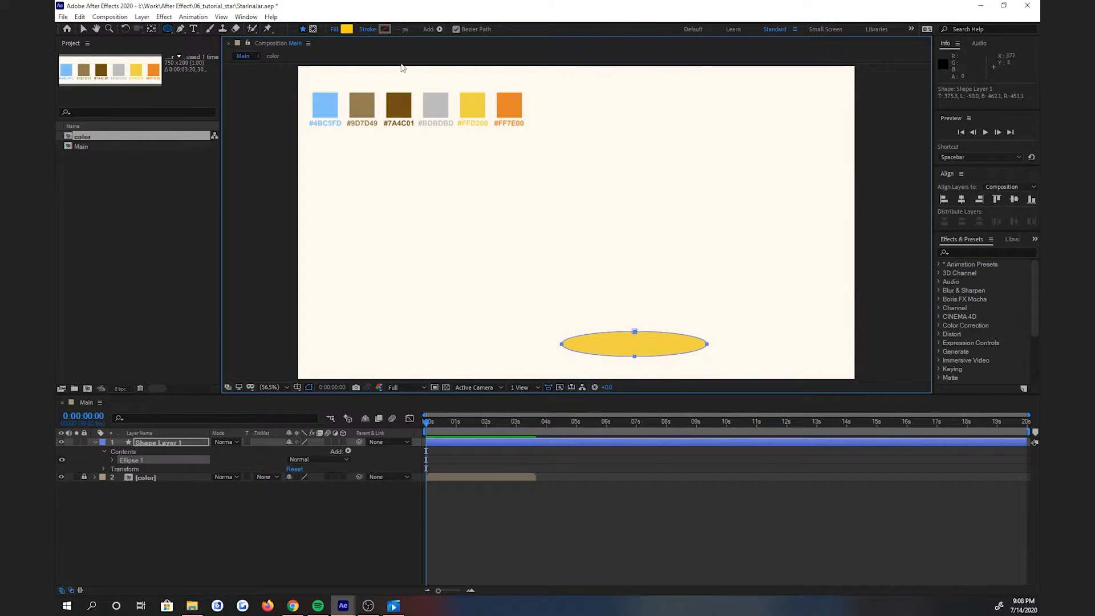
pyautogui.click(346, 29)
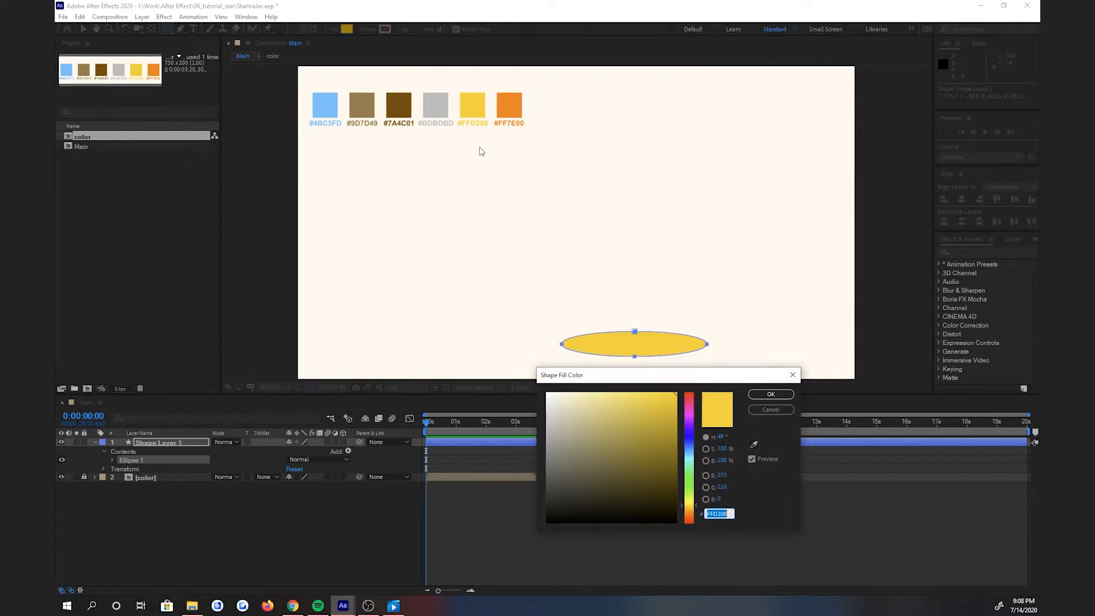
pyautogui.click(753, 444)
pyautogui.click(323, 103)
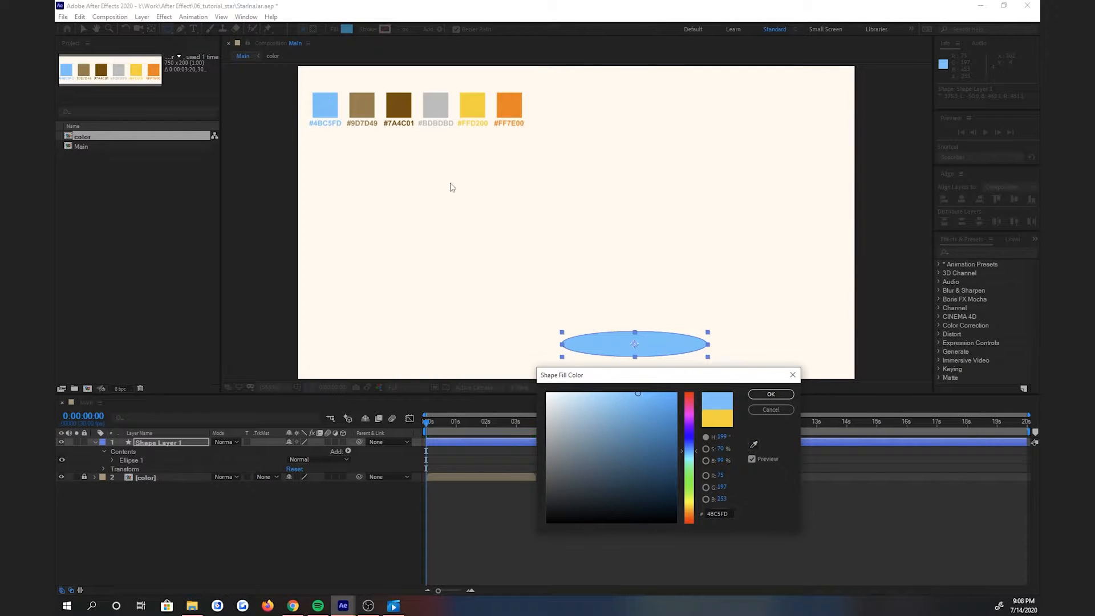
pyautogui.click(768, 397)
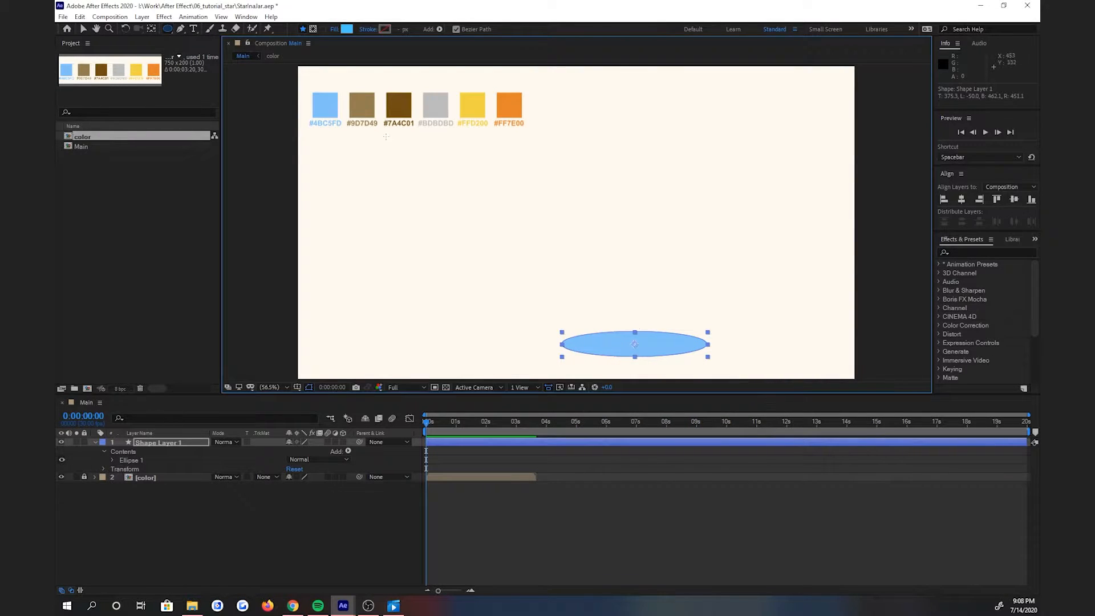
pyautogui.click(83, 29)
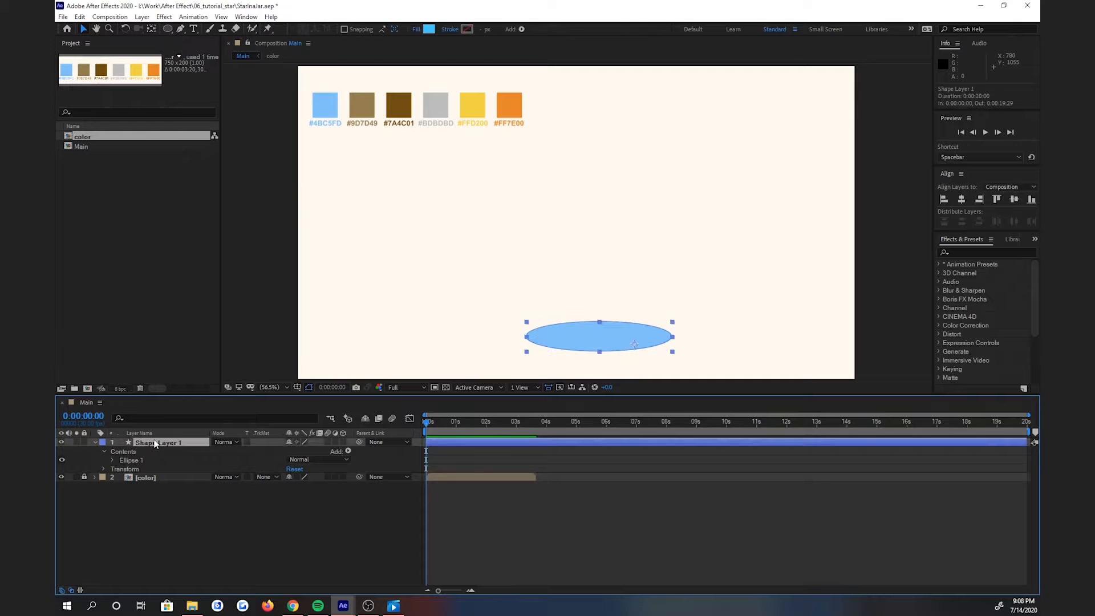
# - Rename the ellipse's shape layer as Jar Bottom and collapse its properties
pyautogui.rightClick(154, 442)
pyautogui.click(176, 420)
pyautogui.write('Jar Bottom')
pyautogui.press('Return')
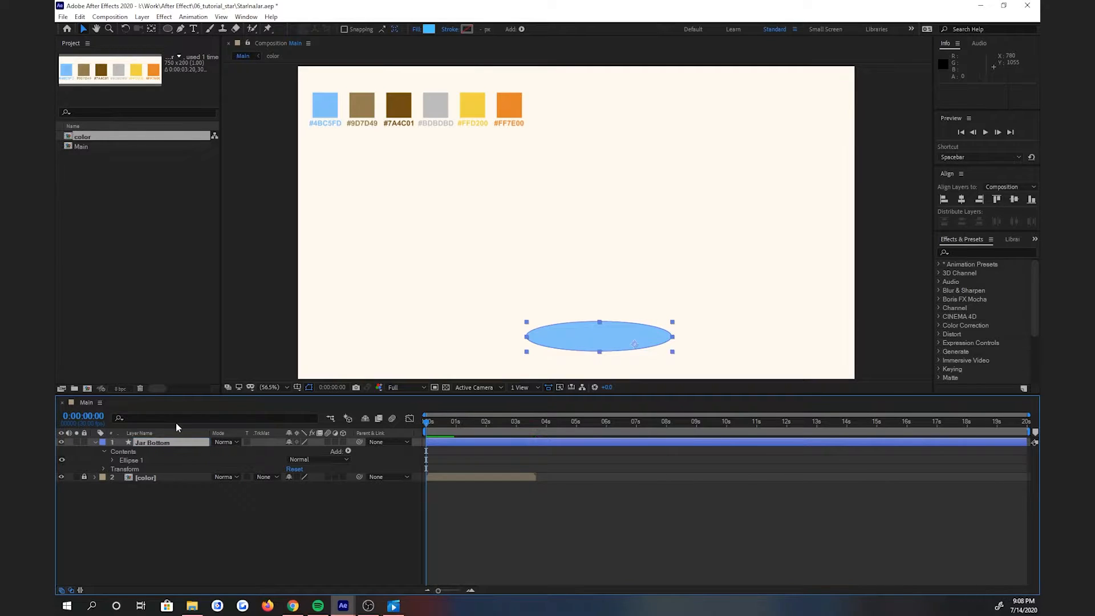
pyautogui.click(95, 443)
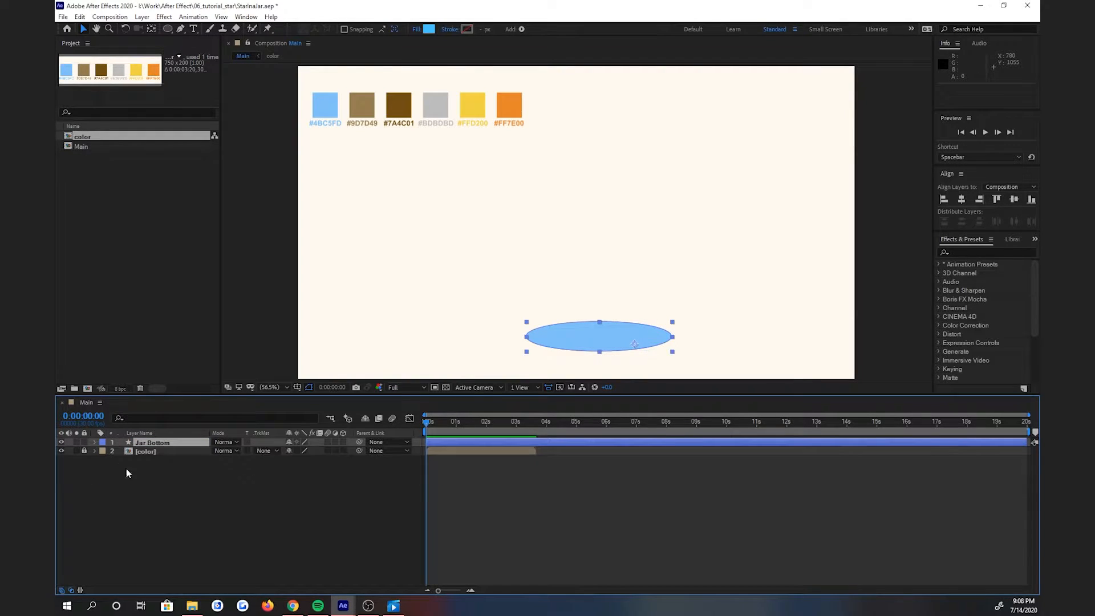
pyautogui.click(189, 509)
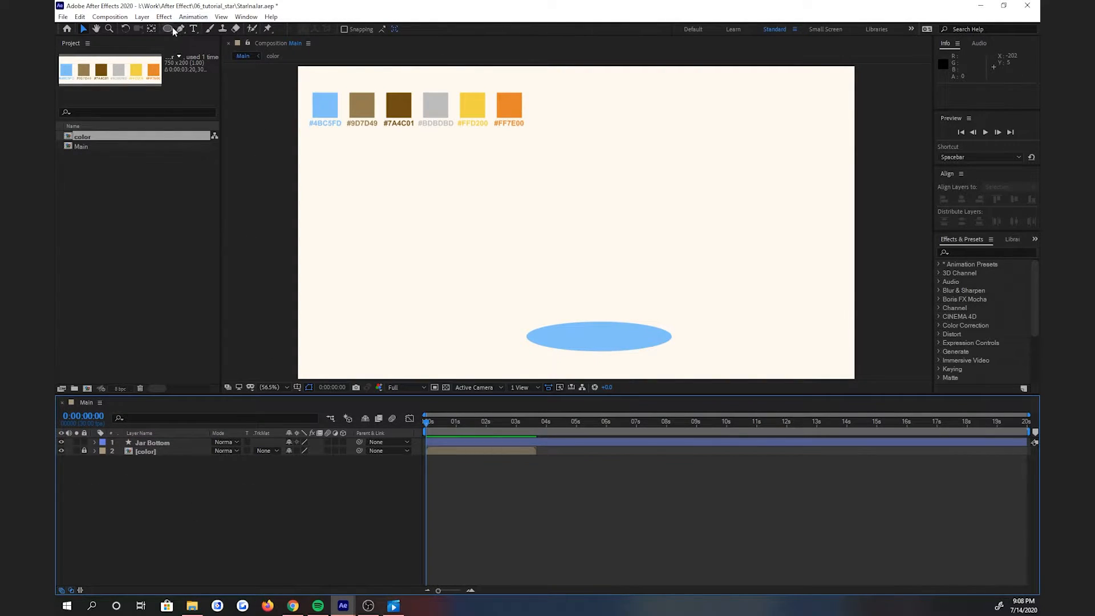
# - Draw a tall blue rectangle on a new shape layer, slightly wider than the bottom ellipse and covering it completely
pyautogui.moveTo(172, 26); pyautogui.dragTo(204, 30)
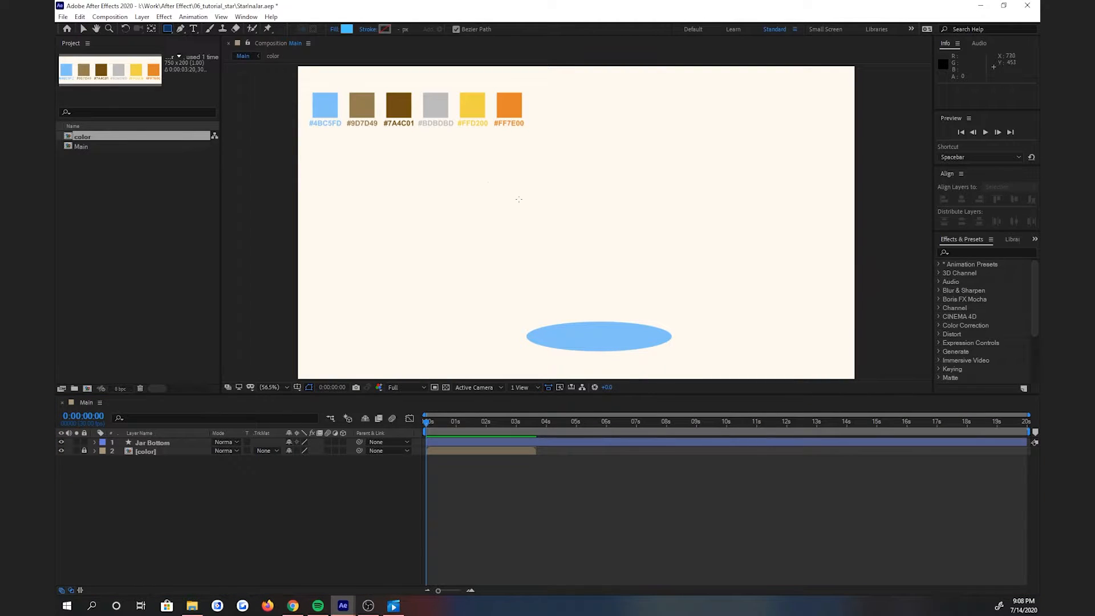
pyautogui.moveTo(516, 167); pyautogui.dragTo(677, 363)
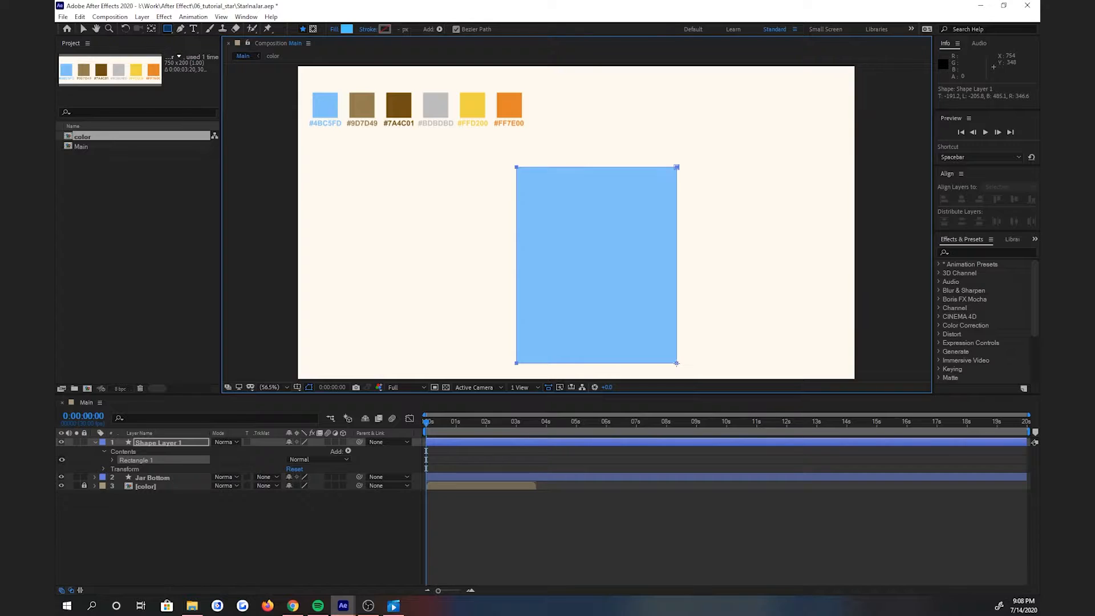
# - Curve the rectangle's bottom edge downward from an added midpoint vertex and shift the shape up and left over the ellipse
pyautogui.click(180, 28)
pyautogui.click(207, 51)
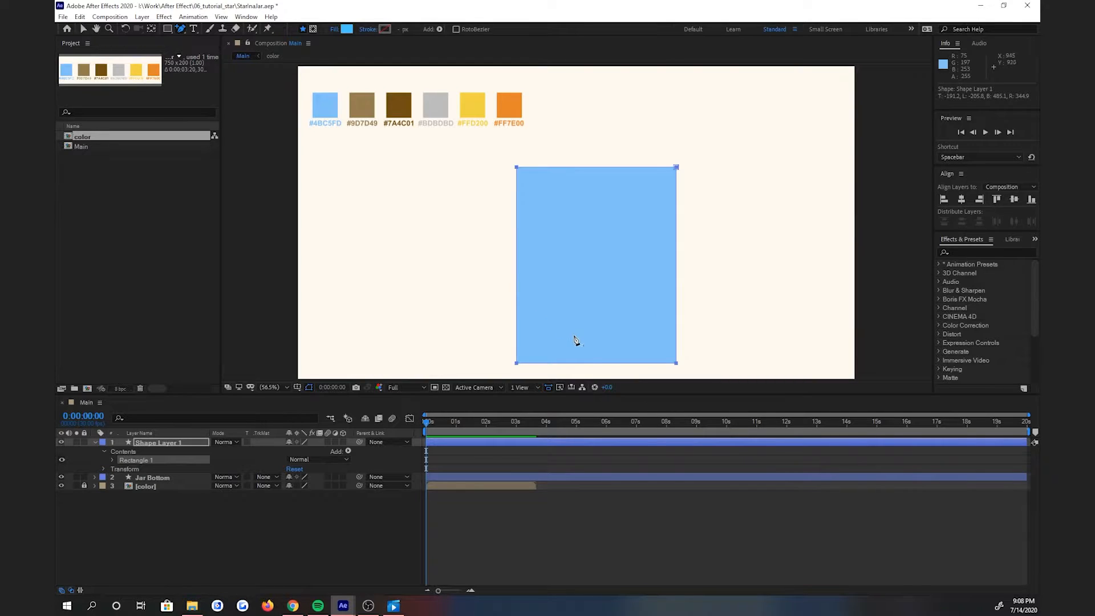
pyautogui.click(593, 365)
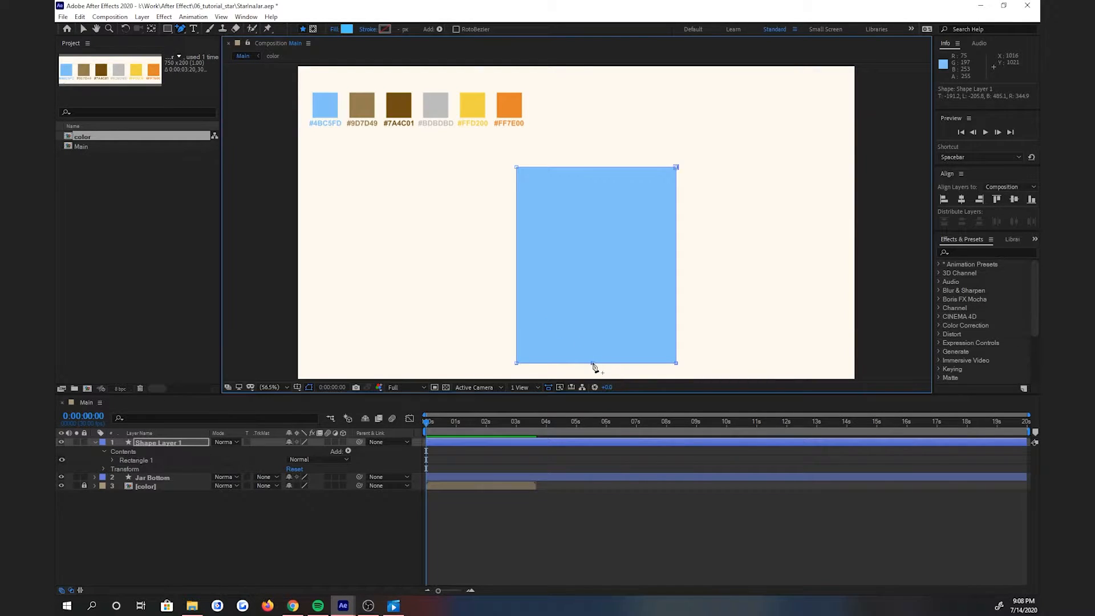
pyautogui.moveTo(593, 365); pyautogui.dragTo(660, 367)
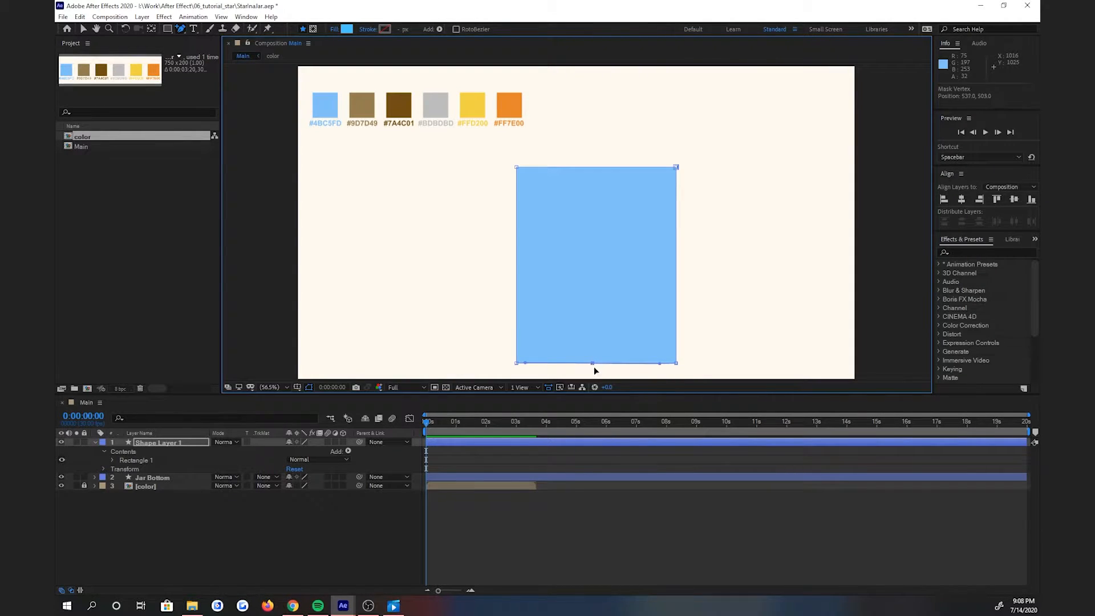
pyautogui.moveTo(594, 366); pyautogui.dragTo(596, 378)
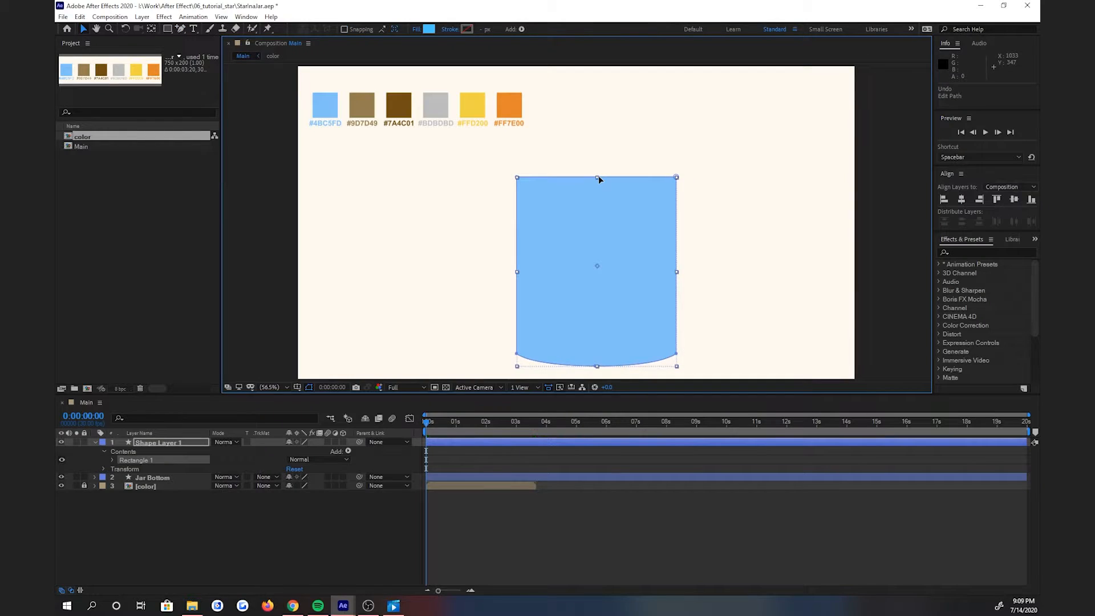
pyautogui.moveTo(598, 176); pyautogui.dragTo(597, 173)
pyautogui.moveTo(627, 221); pyautogui.dragTo(619, 216)
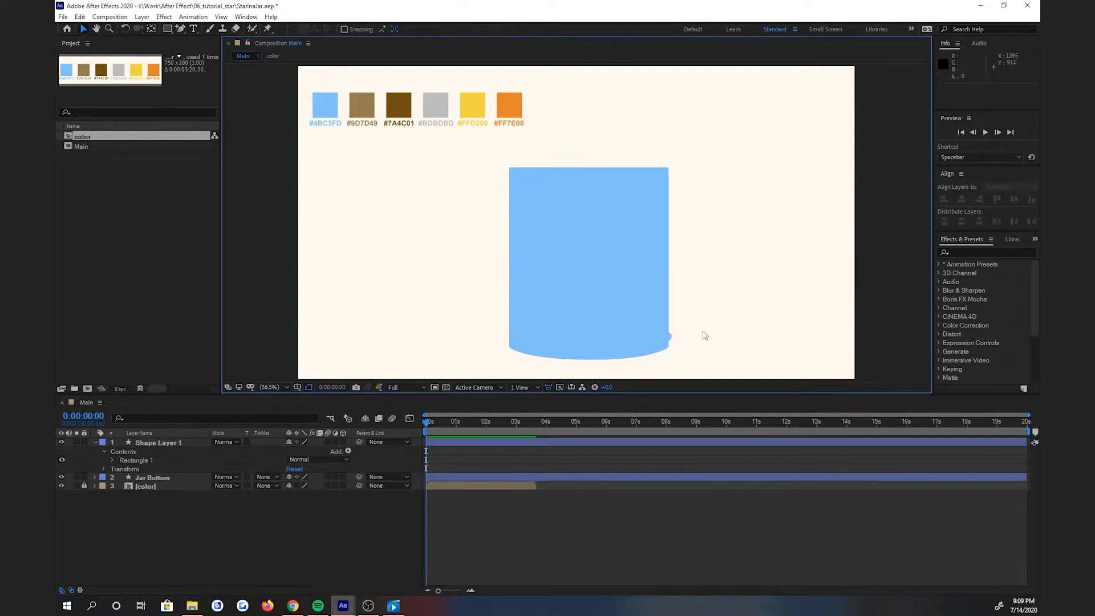
# - Rename the rounded rectangle's shape layer as Jar Body and collapse its properties
pyautogui.rightClick(166, 443)
pyautogui.click(188, 423)
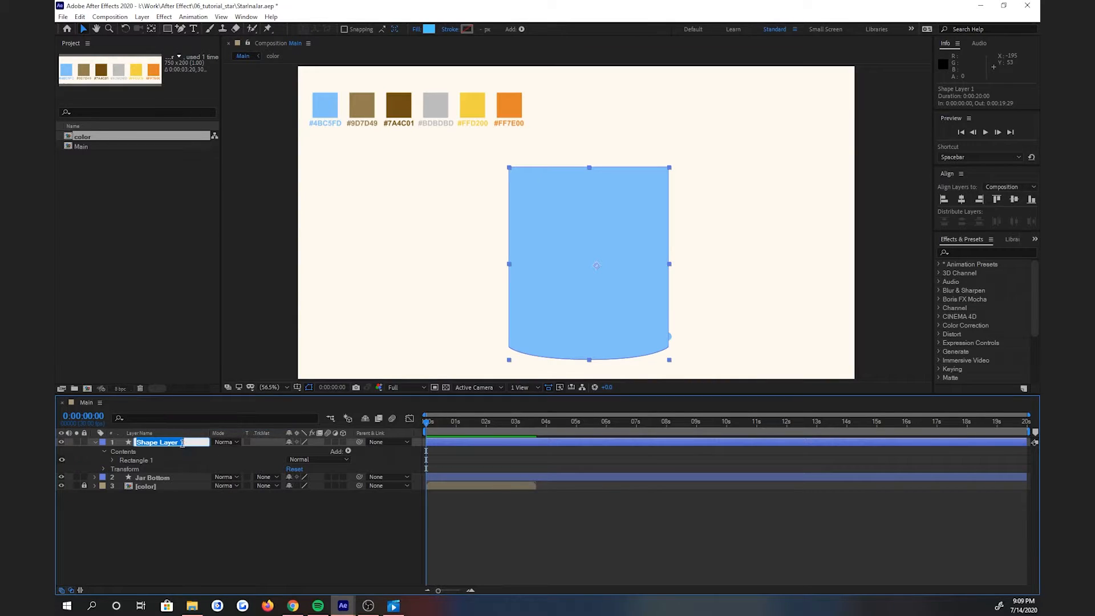
pyautogui.write('Jar Body')
pyautogui.press('Return')
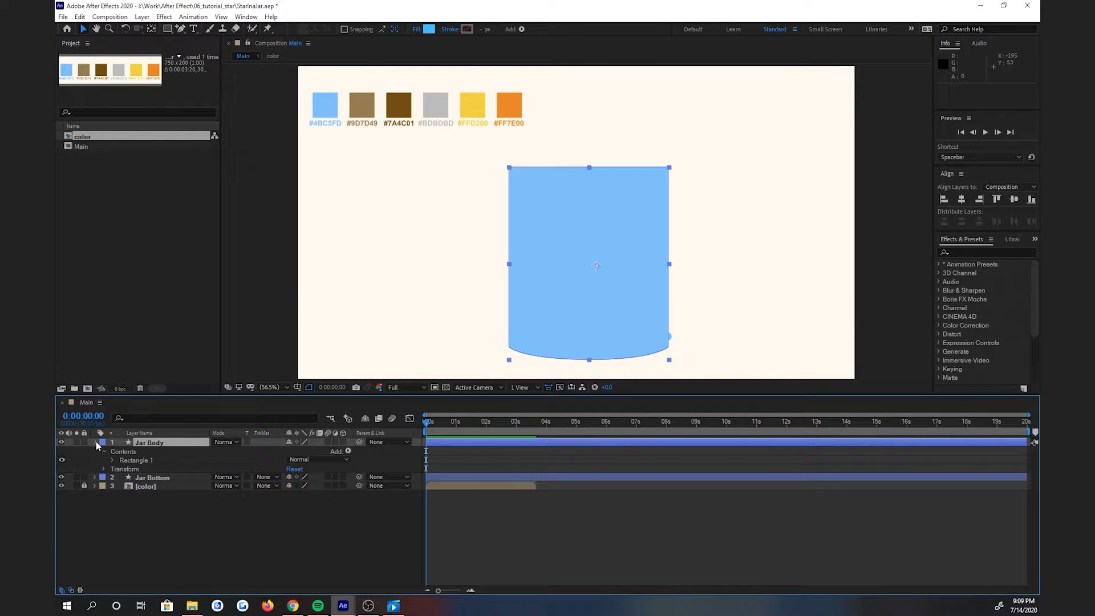
pyautogui.click(96, 442)
pyautogui.click(233, 503)
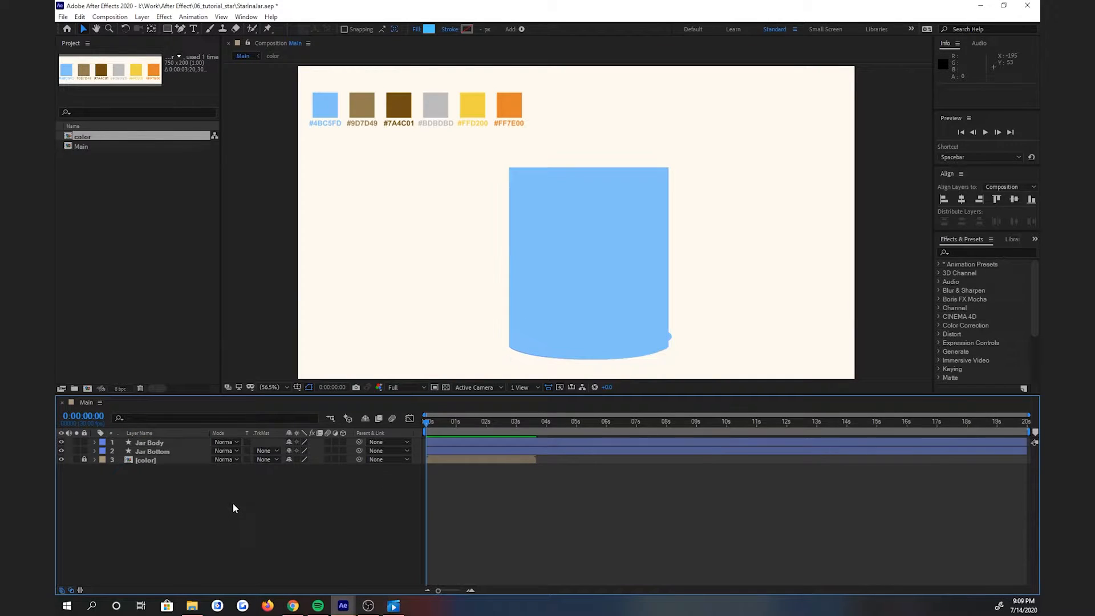
# - Draw a flat ellipse across the jar body's top edge on a new shape layer and line it up with the body's left side
pyautogui.click(165, 31)
pyautogui.moveTo(165, 33); pyautogui.dragTo(206, 52)
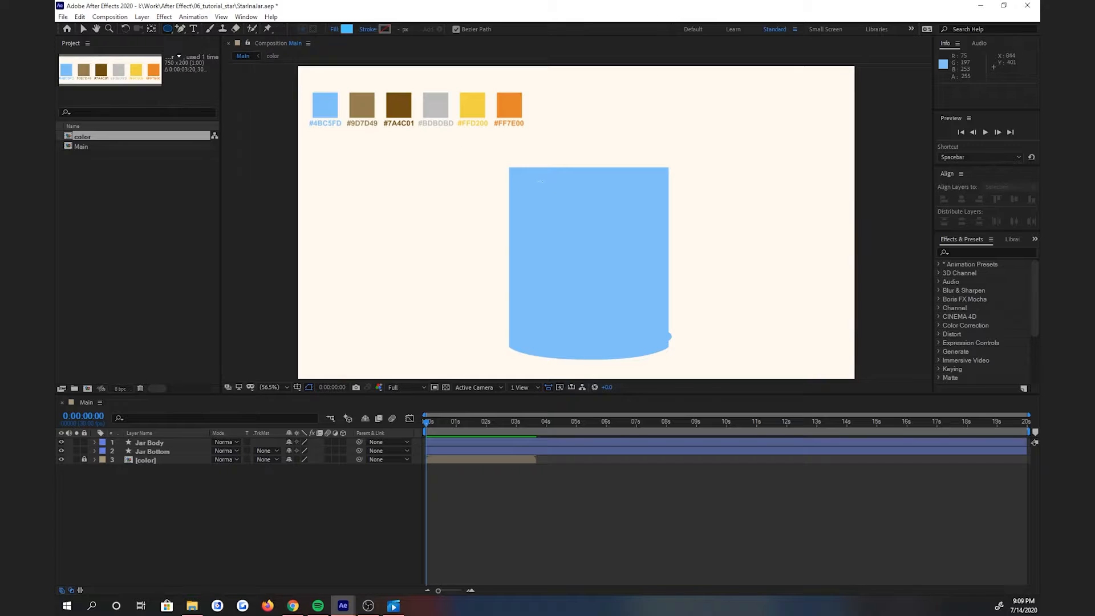
pyautogui.moveTo(513, 153); pyautogui.dragTo(669, 195)
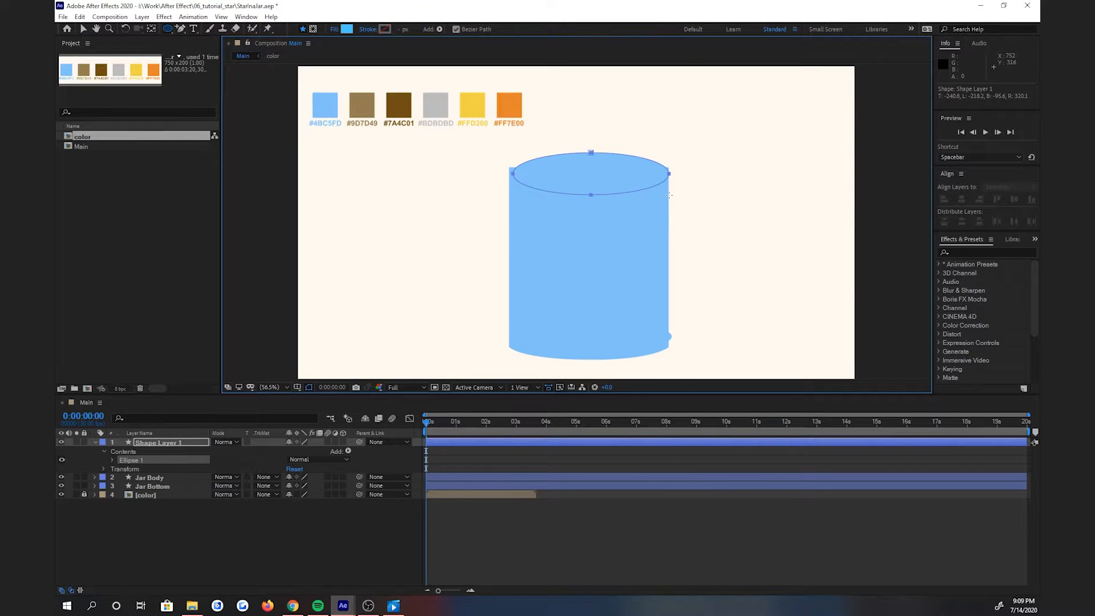
pyautogui.click(83, 29)
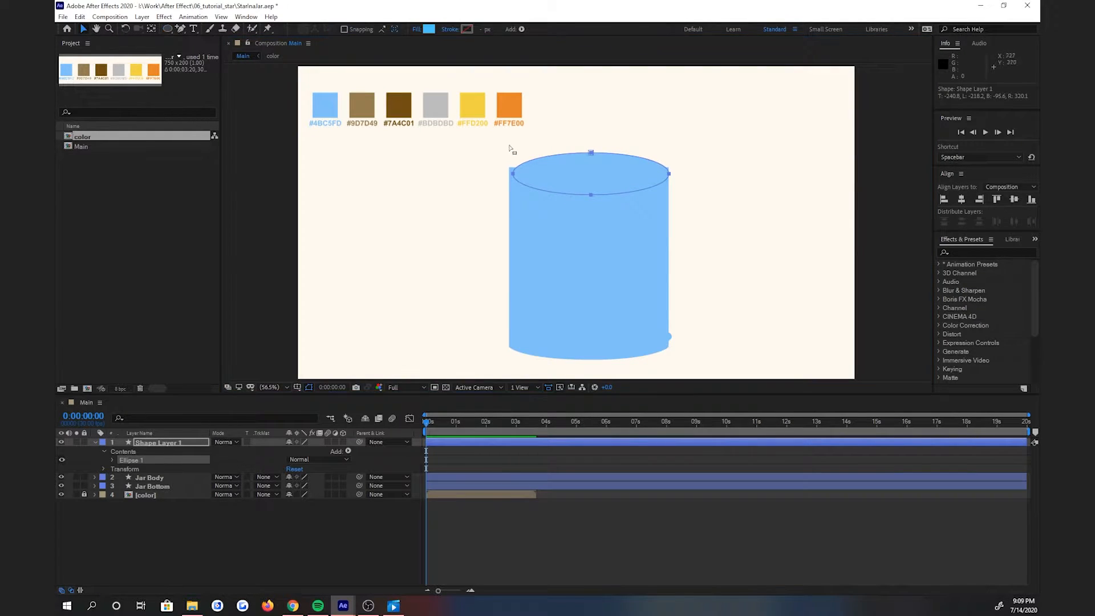
pyautogui.moveTo(604, 162); pyautogui.dragTo(600, 155)
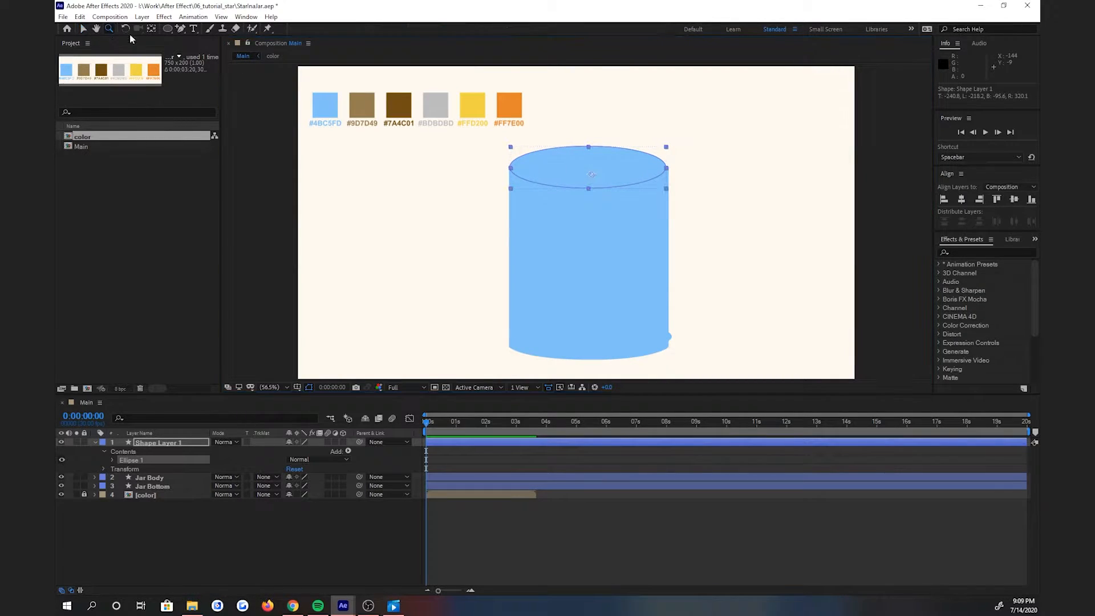
# - Move the top ellipse's left vertex outward to meet the jar body's left edge
pyautogui.click(109, 29)
pyautogui.click(434, 76)
pyautogui.click(554, 223)
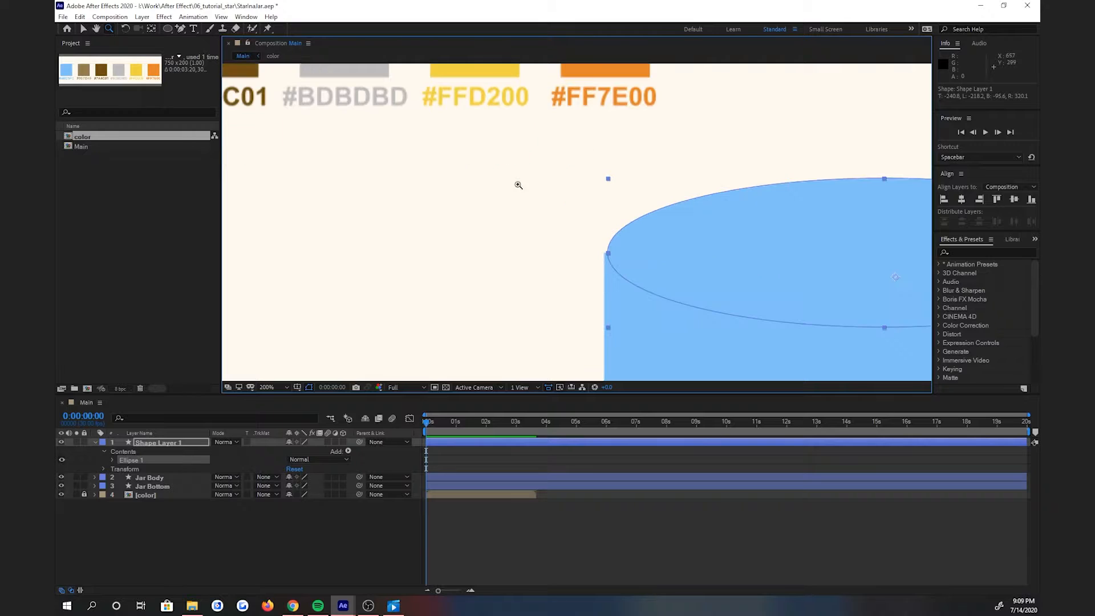
pyautogui.click(181, 31)
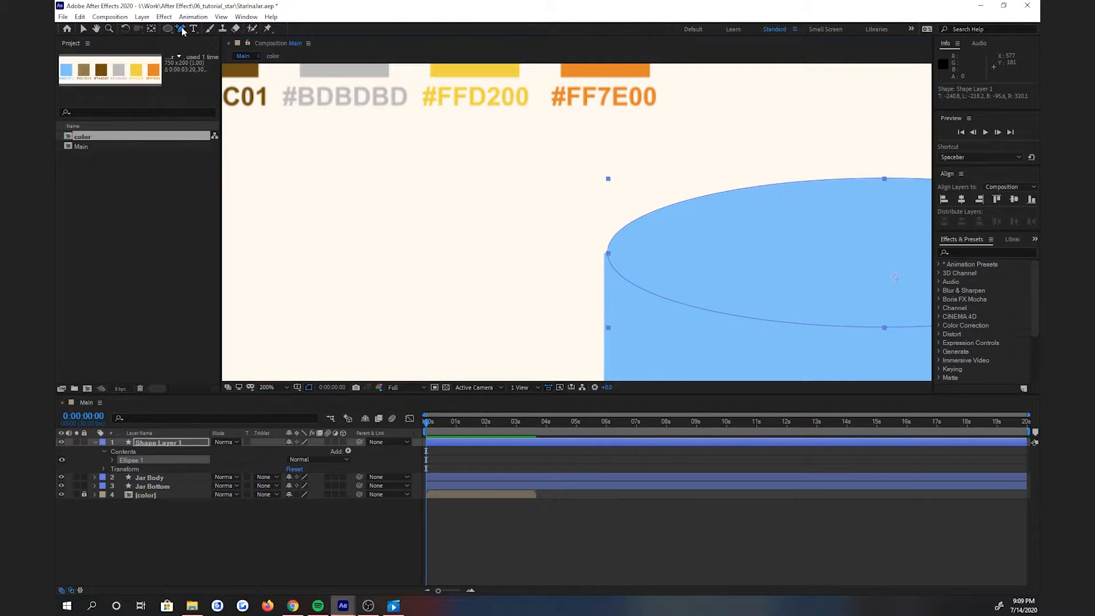
pyautogui.click(229, 39)
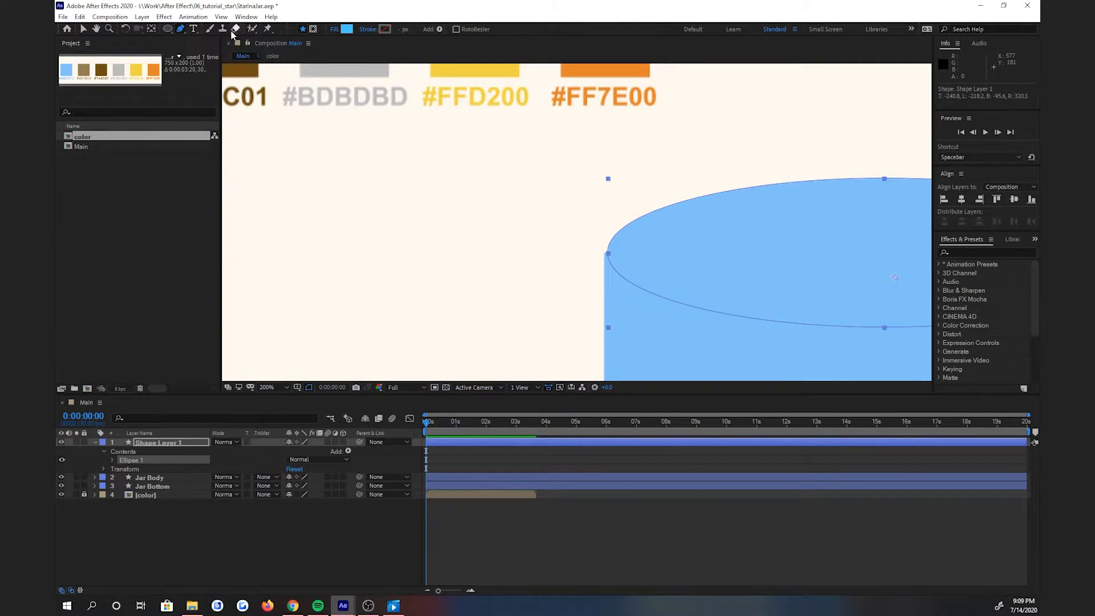
pyautogui.click(607, 252)
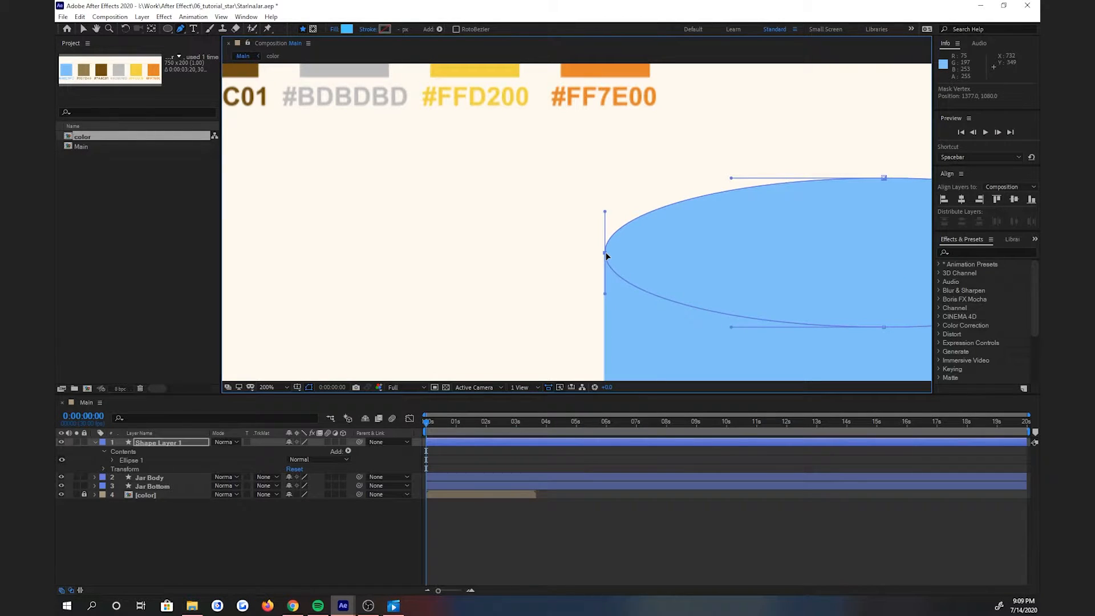
# - Move the top ellipse's right vertex outward to meet the jar body's right edge
pyautogui.click(96, 30)
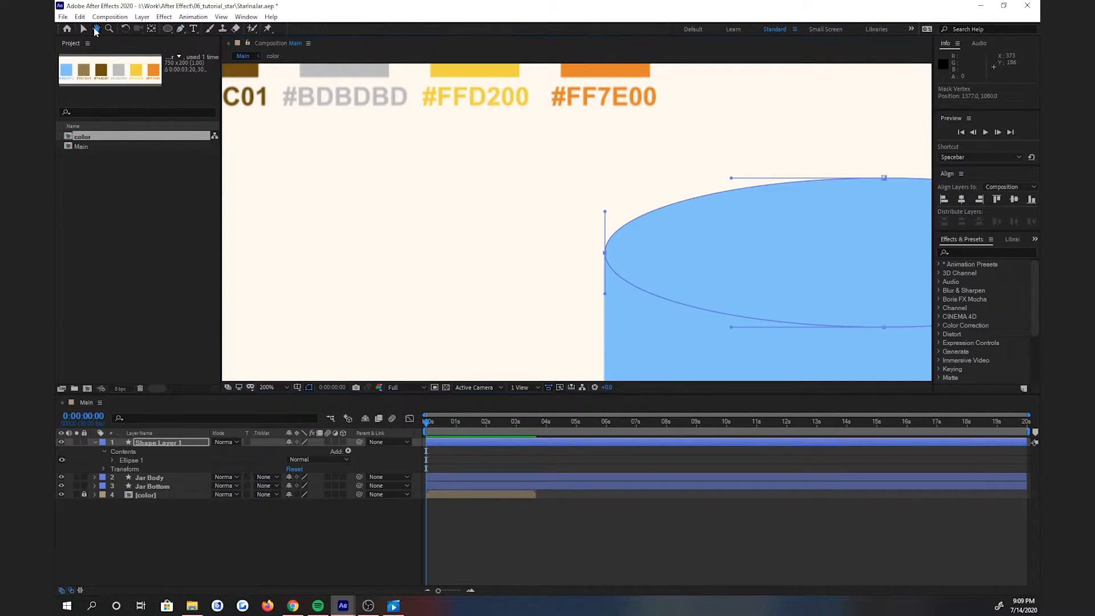
pyautogui.moveTo(793, 227); pyautogui.dragTo(464, 203)
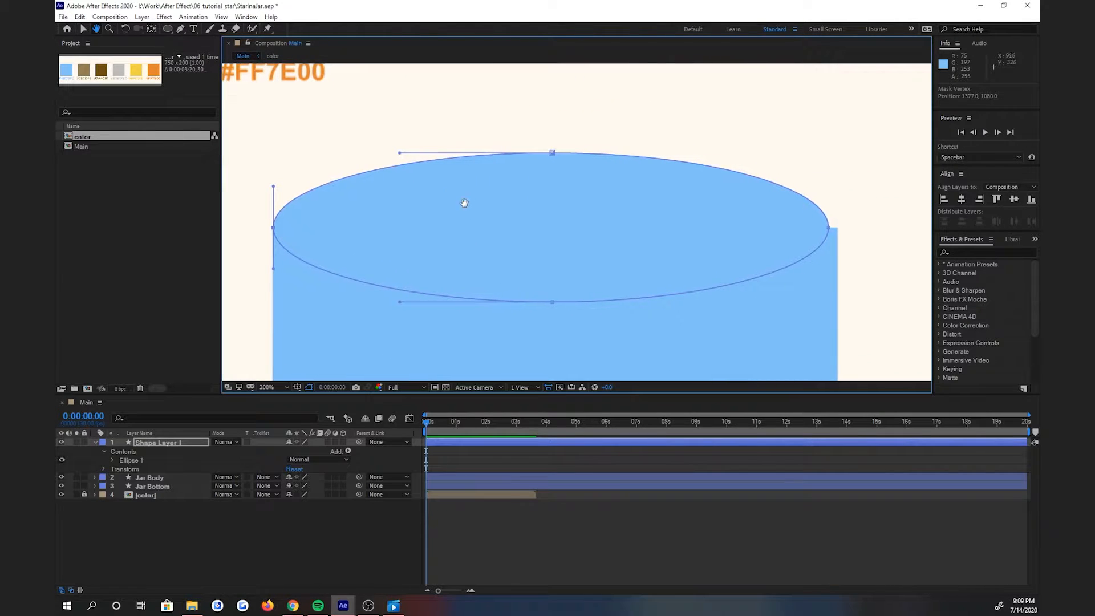
pyautogui.click(83, 28)
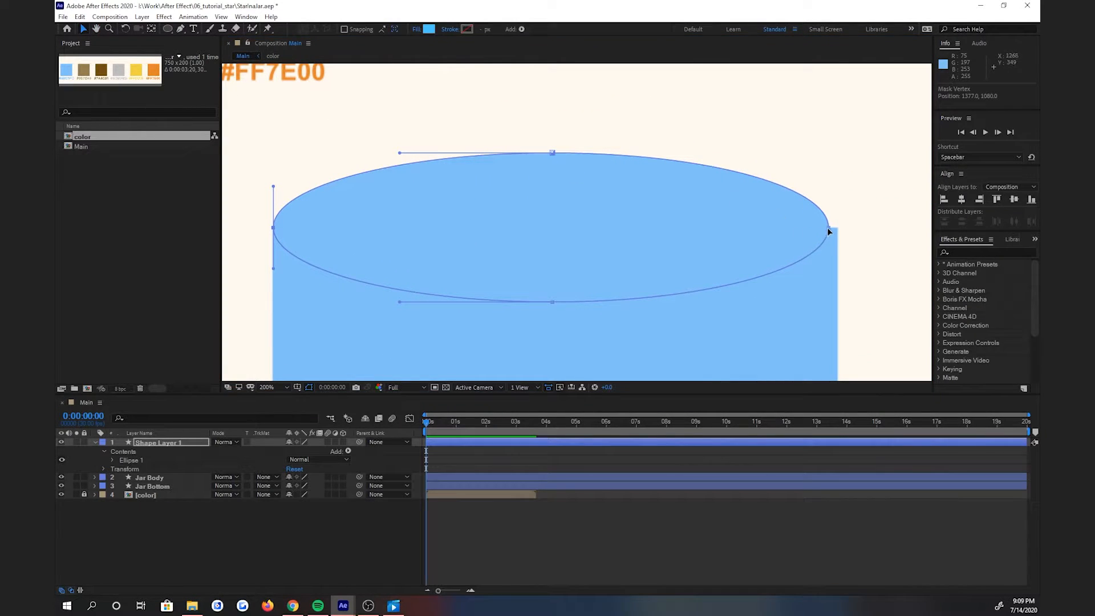
pyautogui.moveTo(829, 227); pyautogui.dragTo(838, 228)
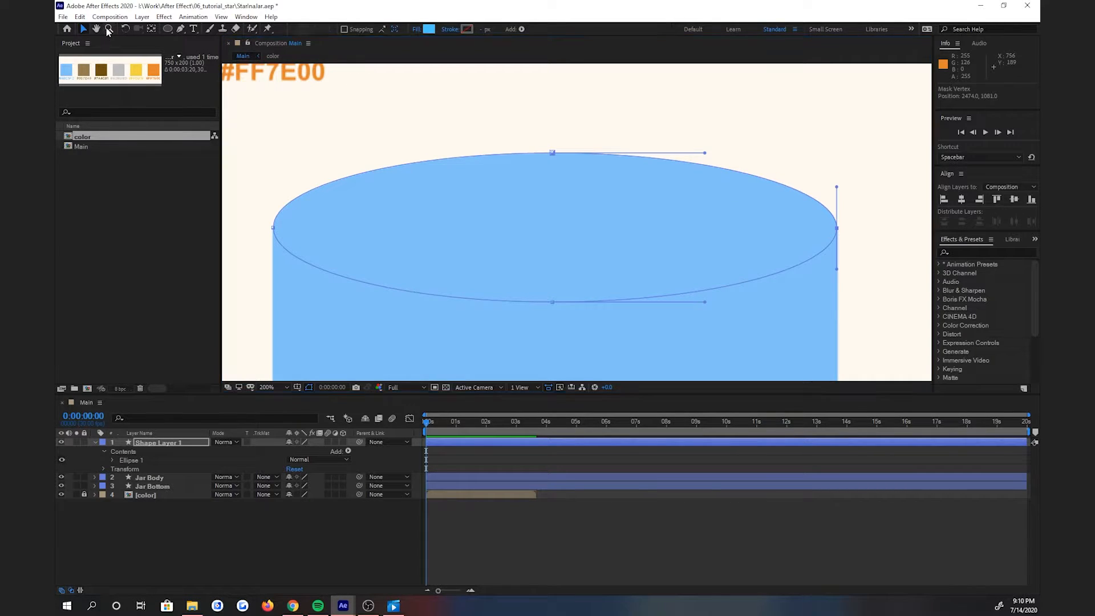
# - Rename the top ellipse's shape layer as Jar Top and collapse its properties
pyautogui.click(108, 30)
pyautogui.click(83, 29)
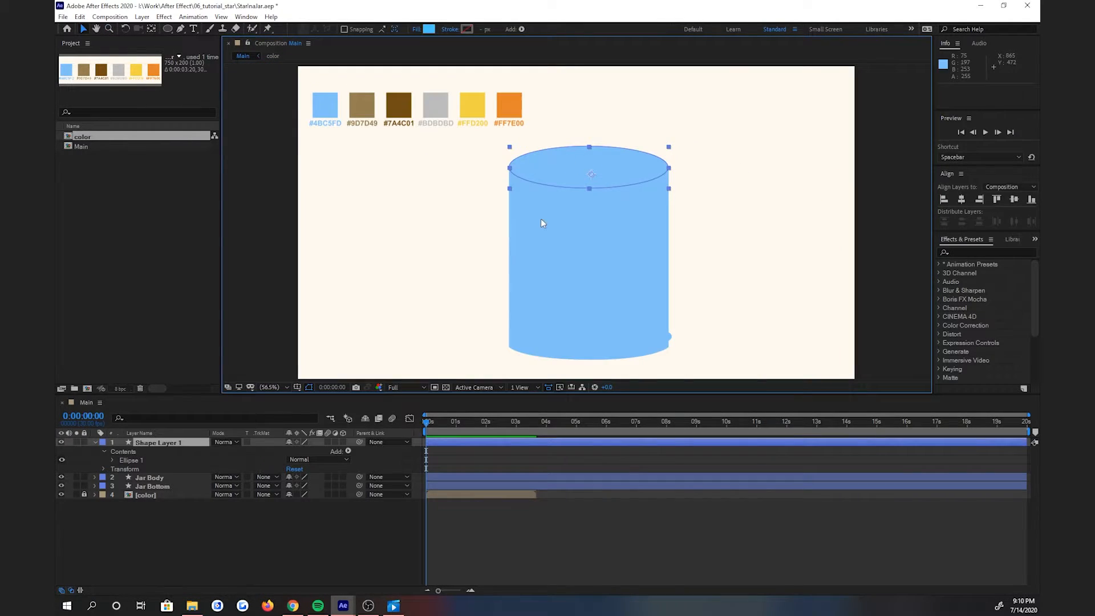
pyautogui.rightClick(162, 444)
pyautogui.click(188, 423)
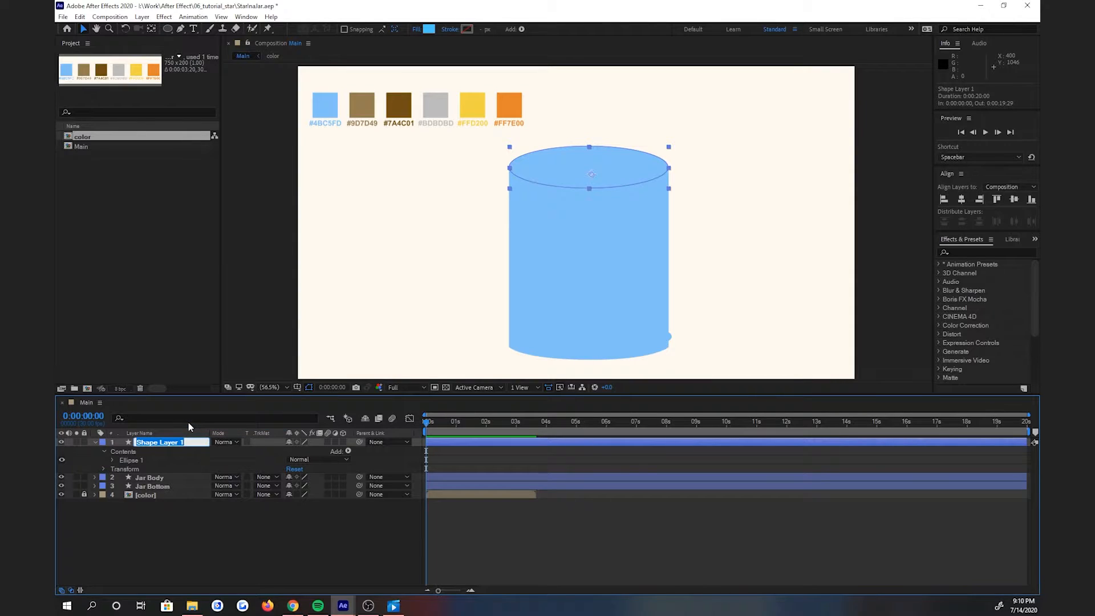
pyautogui.write('Jar Top')
pyautogui.press('Return')
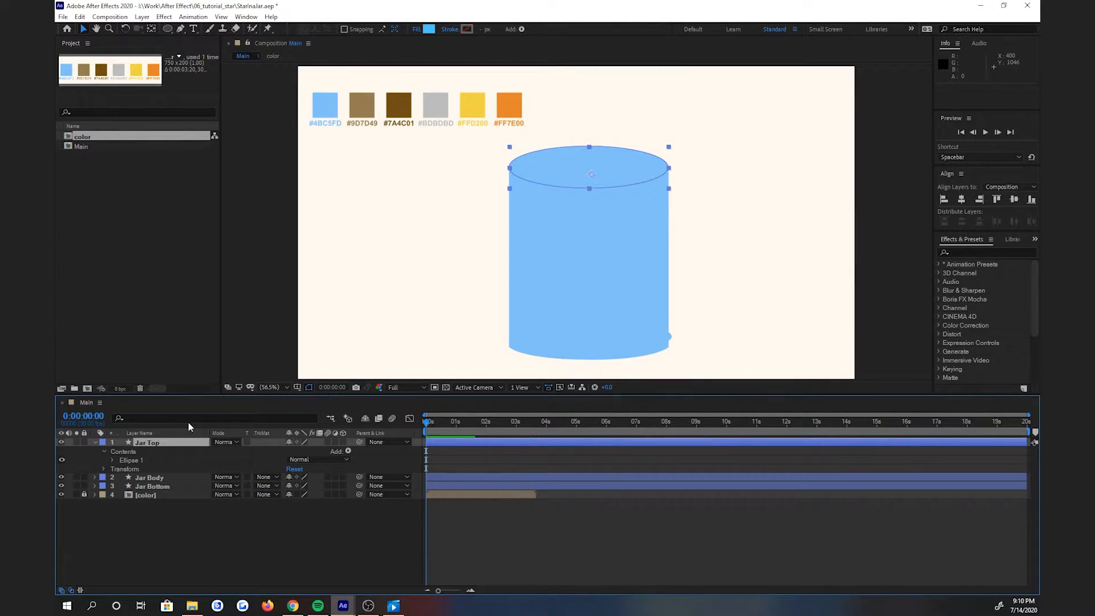
pyautogui.click(94, 442)
# - Change the jar body's fill type to a linear gradient
pyautogui.click(616, 254)
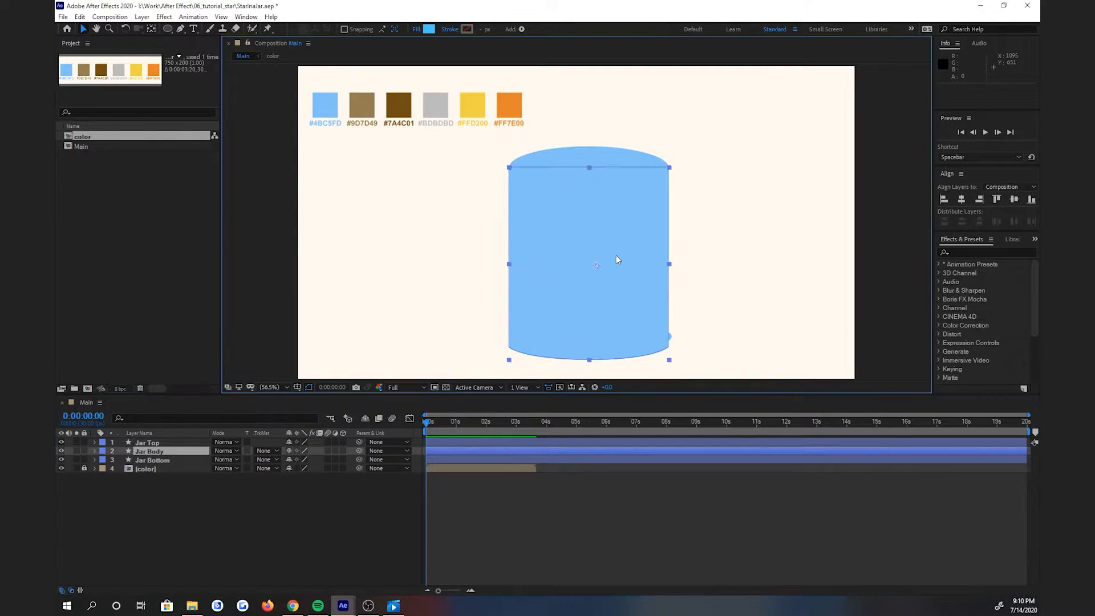
pyautogui.click(417, 30)
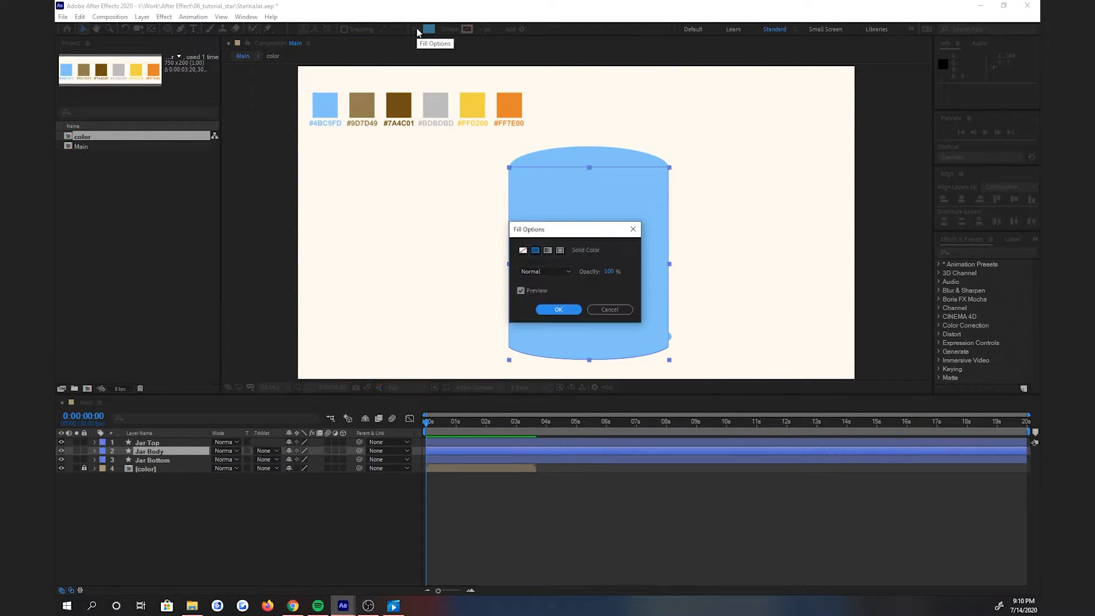
pyautogui.click(548, 249)
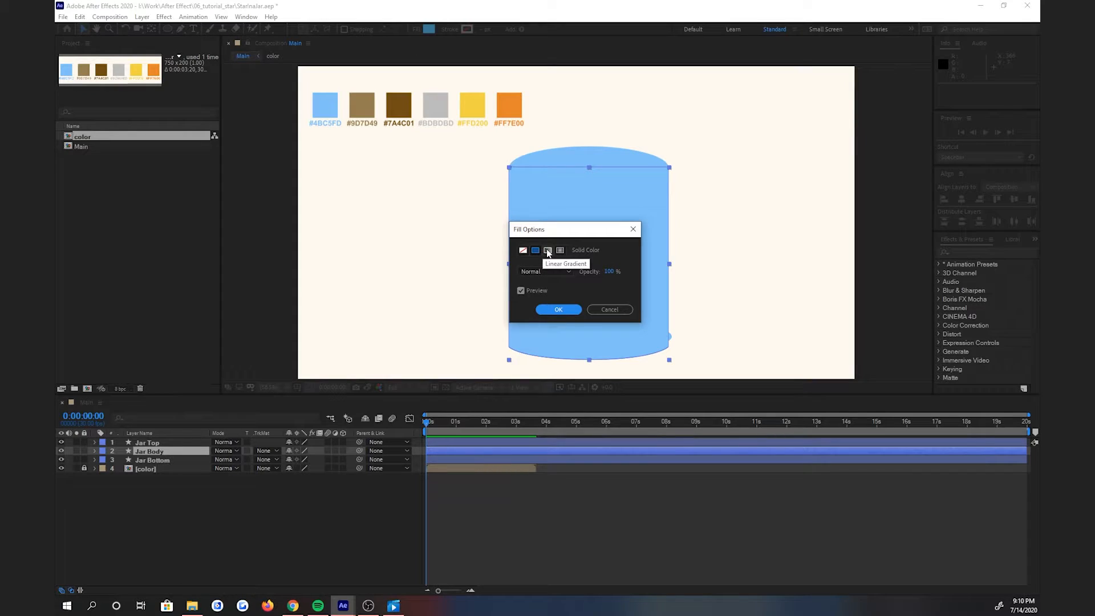
pyautogui.click(558, 309)
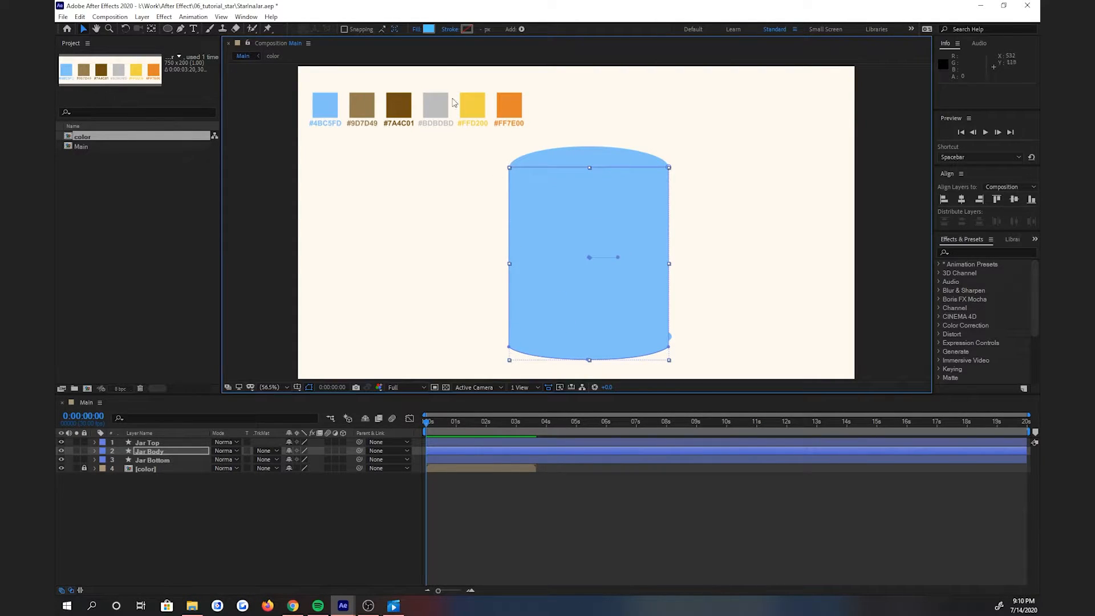
# - Sample the palette's blue #4BC5FD for both end colour stops of the jar body's gradient and add two inner colour stops at about 31% and 70%
pyautogui.click(427, 31)
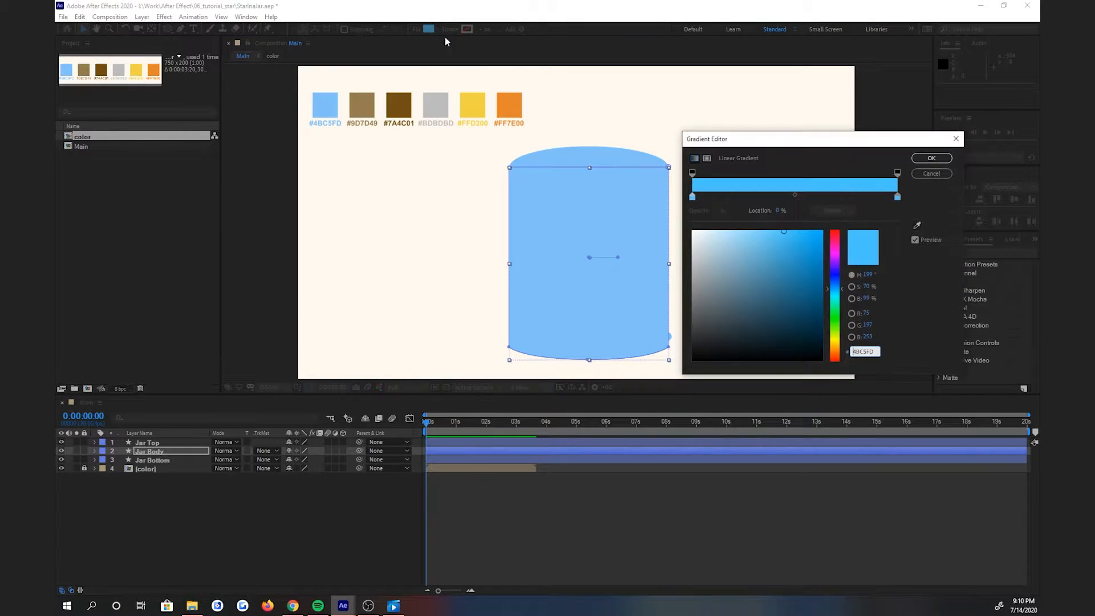
pyautogui.click(897, 197)
pyautogui.click(917, 227)
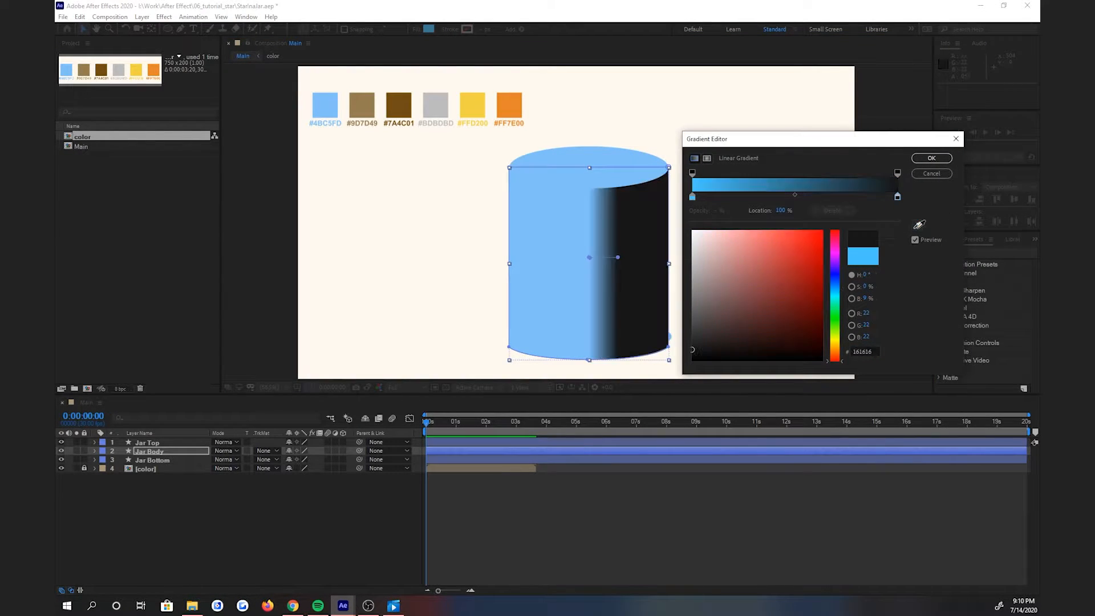
pyautogui.click(328, 101)
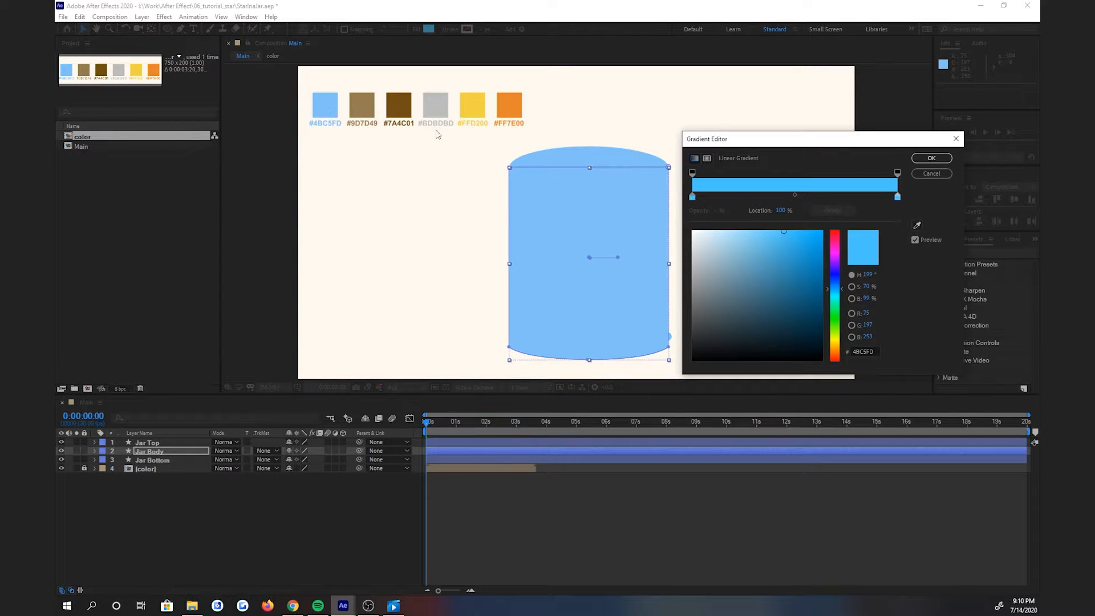
pyautogui.click(692, 197)
pyautogui.click(917, 225)
pyautogui.click(333, 110)
pyautogui.click(756, 197)
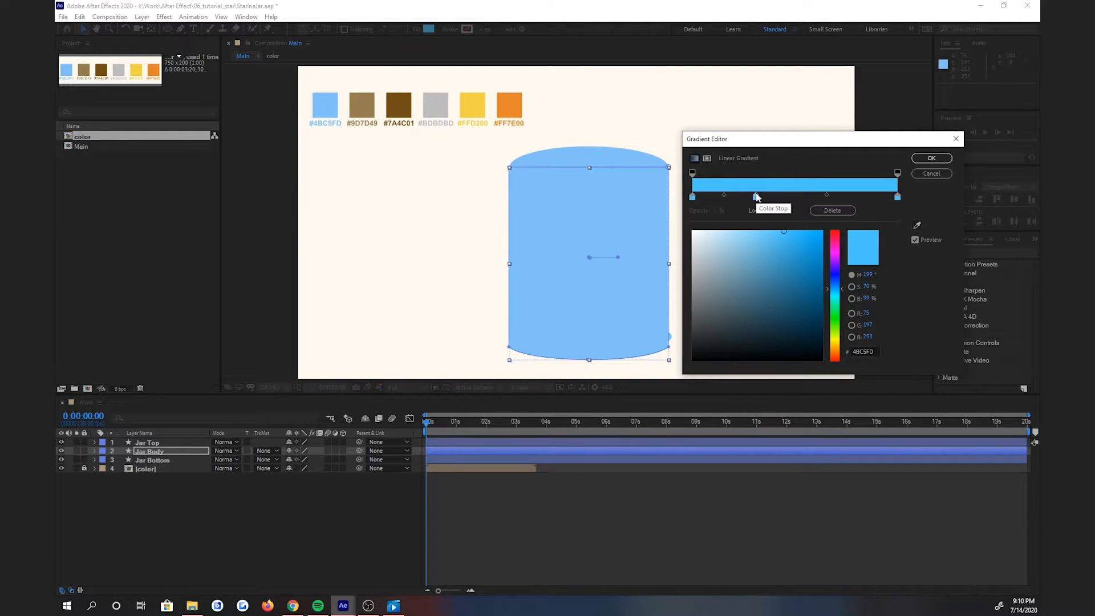
pyautogui.click(836, 197)
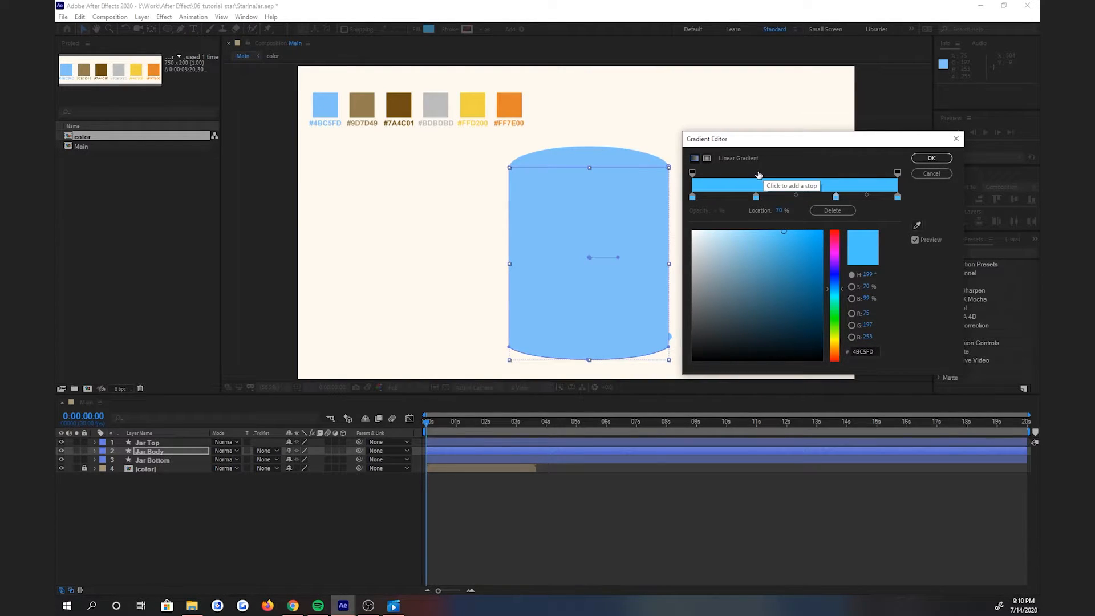
# - Set the start and end opacity stops of the jar body's gradient to 50%
pyautogui.click(693, 173)
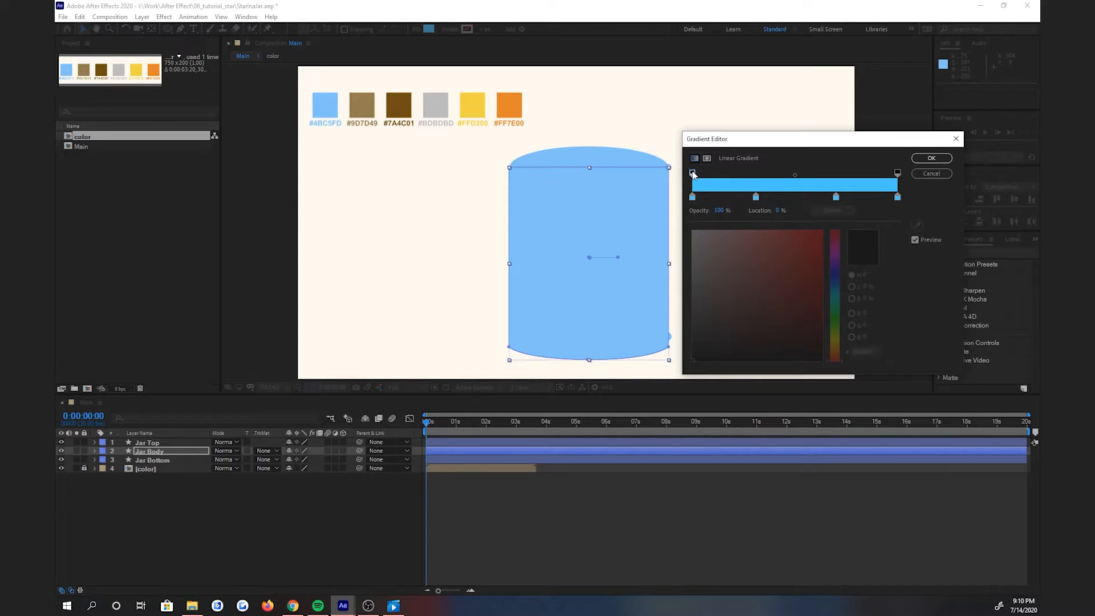
pyautogui.click(721, 211)
pyautogui.write('50')
pyautogui.click(897, 173)
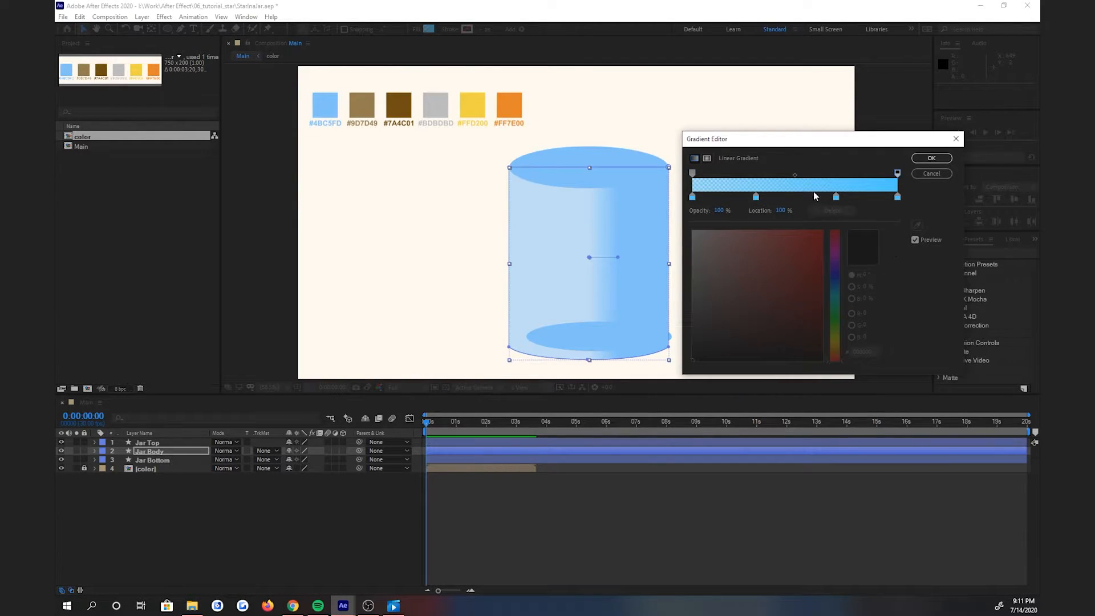
pyautogui.click(723, 210)
pyautogui.write('50')
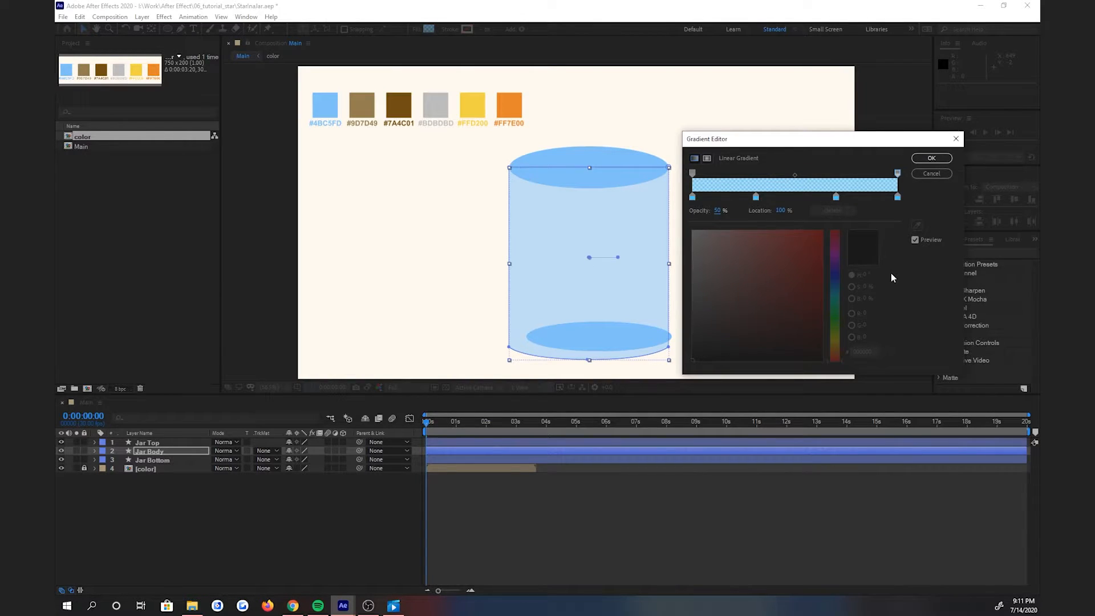
# - Add two inner opacity stops at about 31% and 69% of the jar body's gradient, each at 20% opacity, and apply the gradient
pyautogui.click(757, 174)
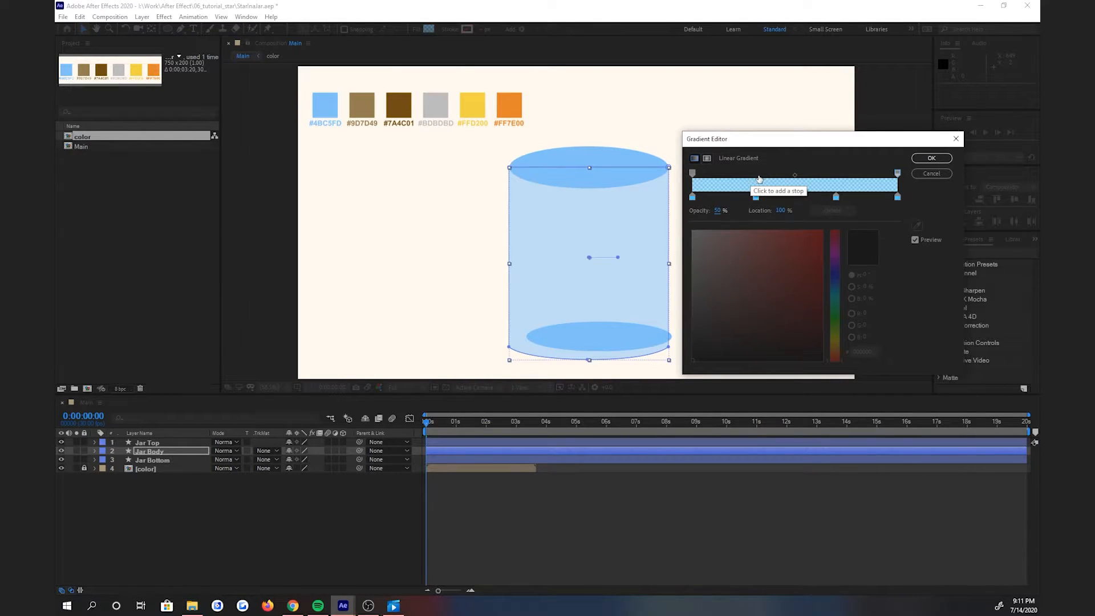
pyautogui.click(834, 173)
pyautogui.click(757, 174)
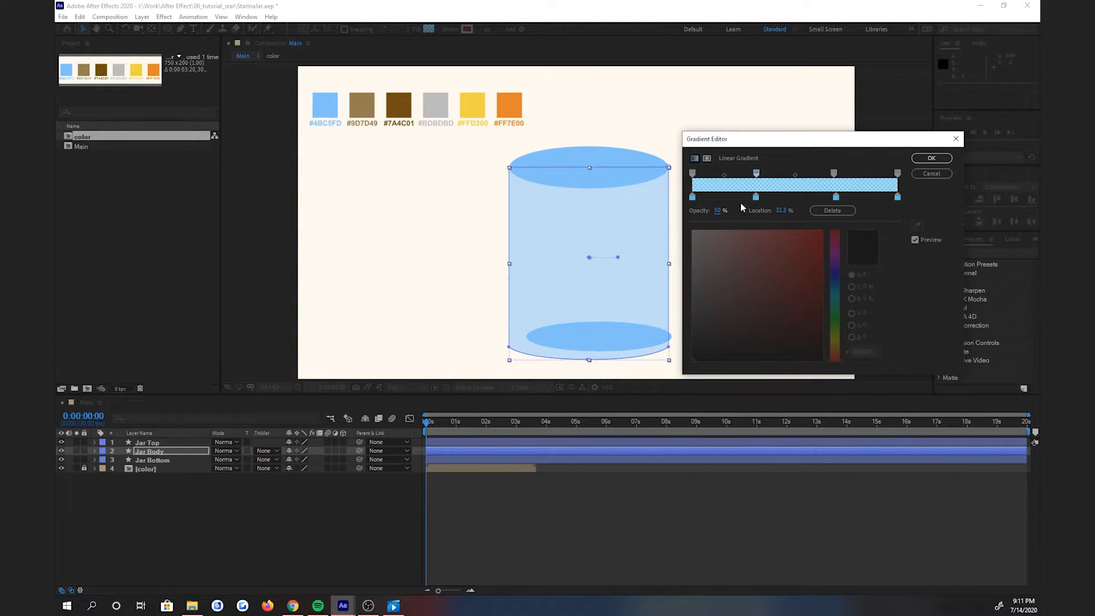
pyautogui.click(717, 211)
pyautogui.write('2')
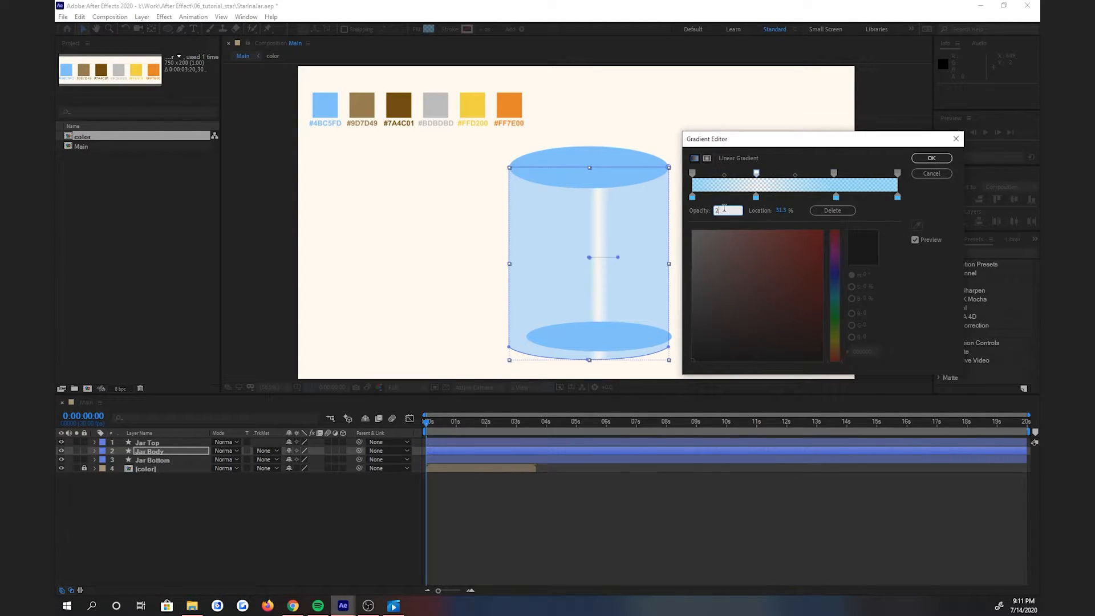
pyautogui.write('0')
pyautogui.click(834, 174)
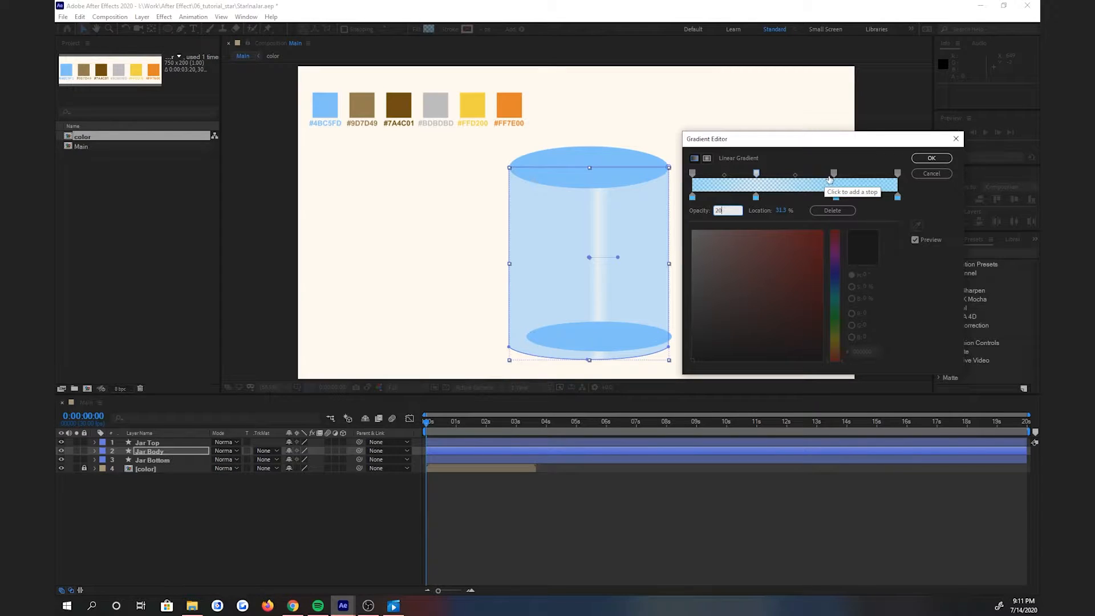
pyautogui.click(719, 211)
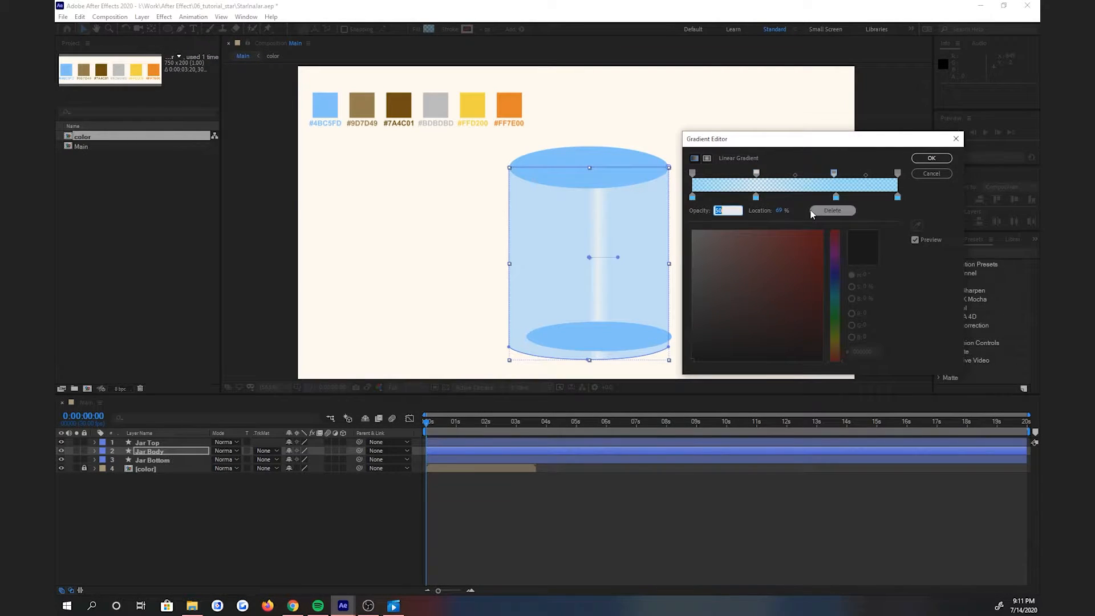
pyautogui.write('20')
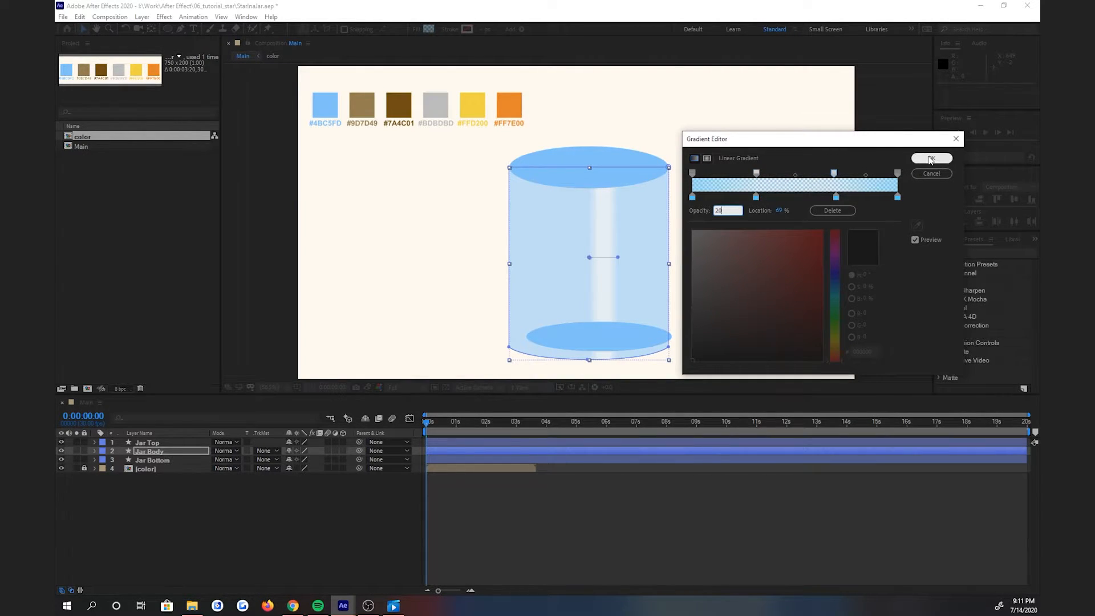
pyautogui.click(931, 159)
# - Stretch the gradient's start and end points horizontally to just inside the jar body's left and right edges
pyautogui.moveTo(588, 257); pyautogui.dragTo(516, 257)
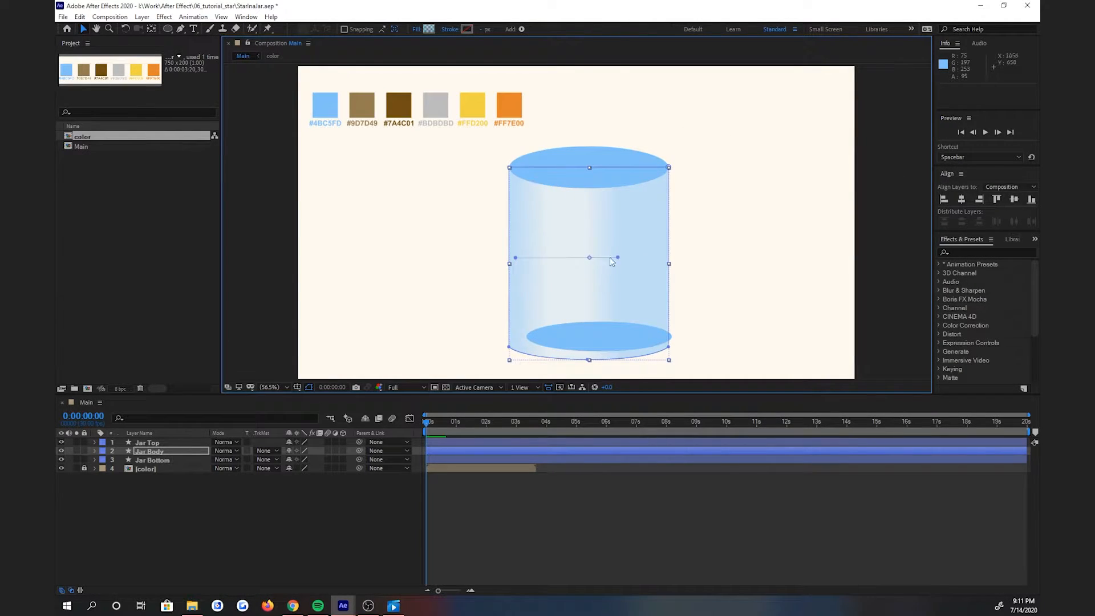
pyautogui.moveTo(619, 257); pyautogui.dragTo(657, 257)
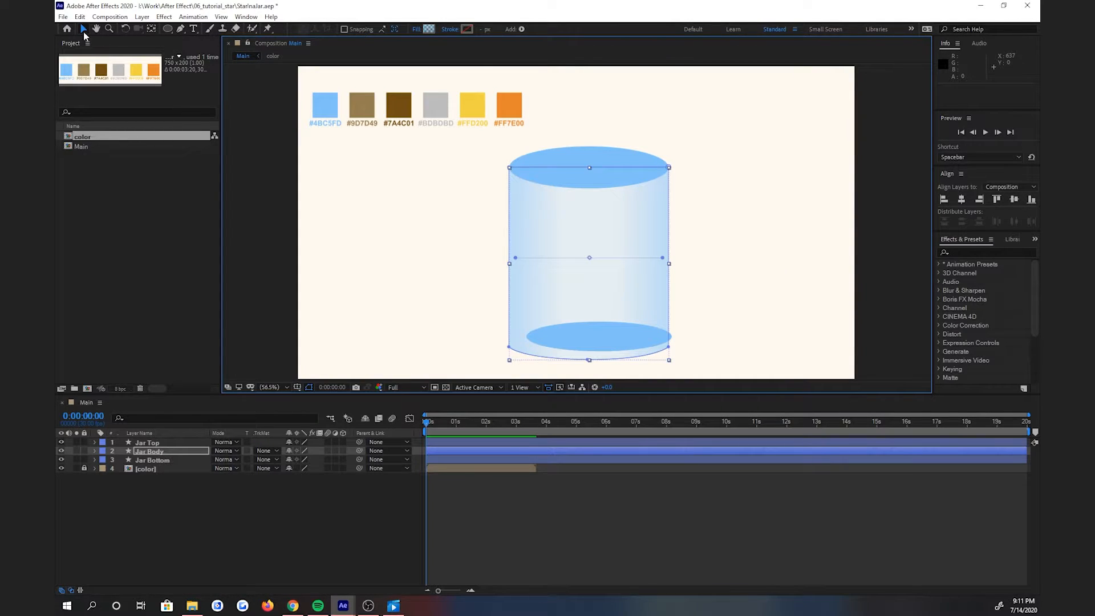
pyautogui.click(775, 200)
# - Align the three jar layers on their horizontal centres and move the jar about 46 px left and 5 px down
pyautogui.moveTo(573, 126); pyautogui.dragTo(633, 365)
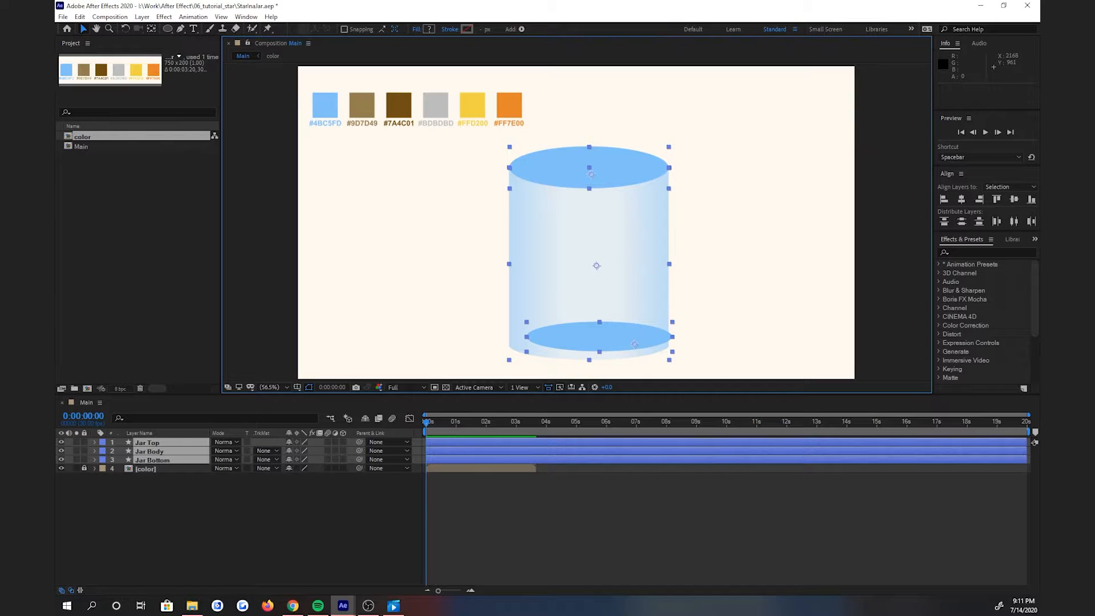
pyautogui.click(962, 199)
pyautogui.moveTo(649, 253); pyautogui.dragTo(633, 253)
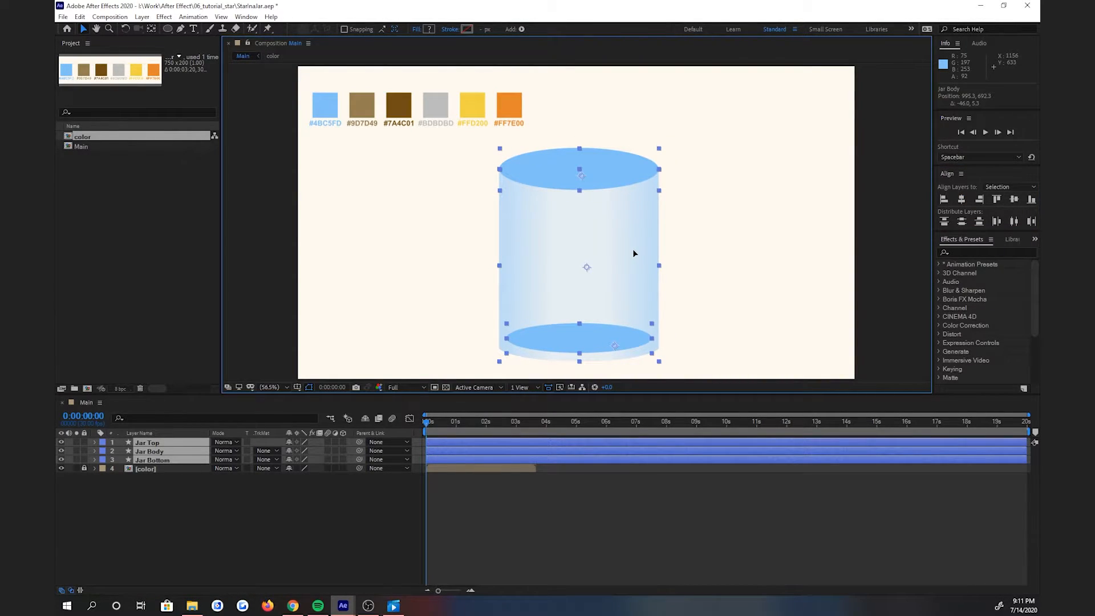
pyautogui.click(743, 272)
# - Draw a rectangle about 390 by 103 px over the jar's top opening on a new shape layer with a solid colour fill
pyautogui.moveTo(167, 28); pyautogui.dragTo(188, 38)
pyautogui.moveTo(525, 137); pyautogui.dragTo(636, 166)
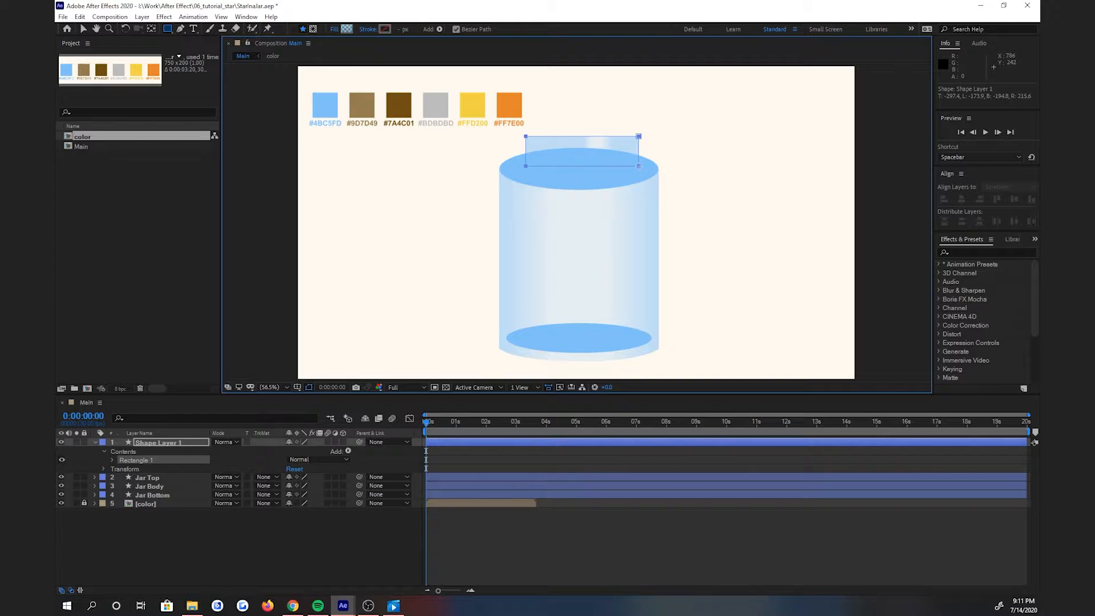
pyautogui.click(334, 29)
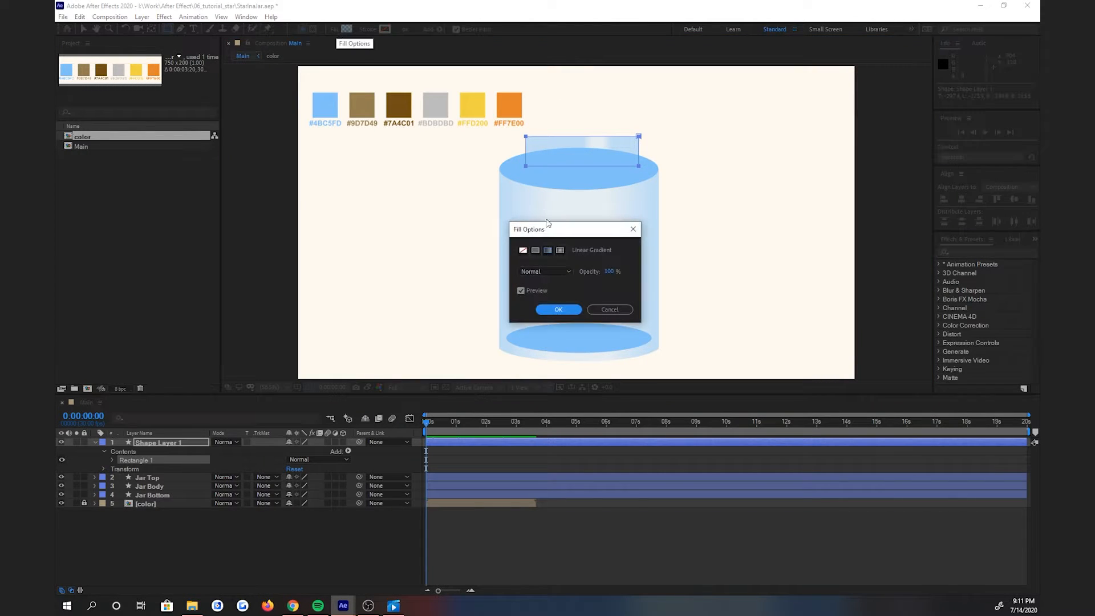
pyautogui.click(536, 250)
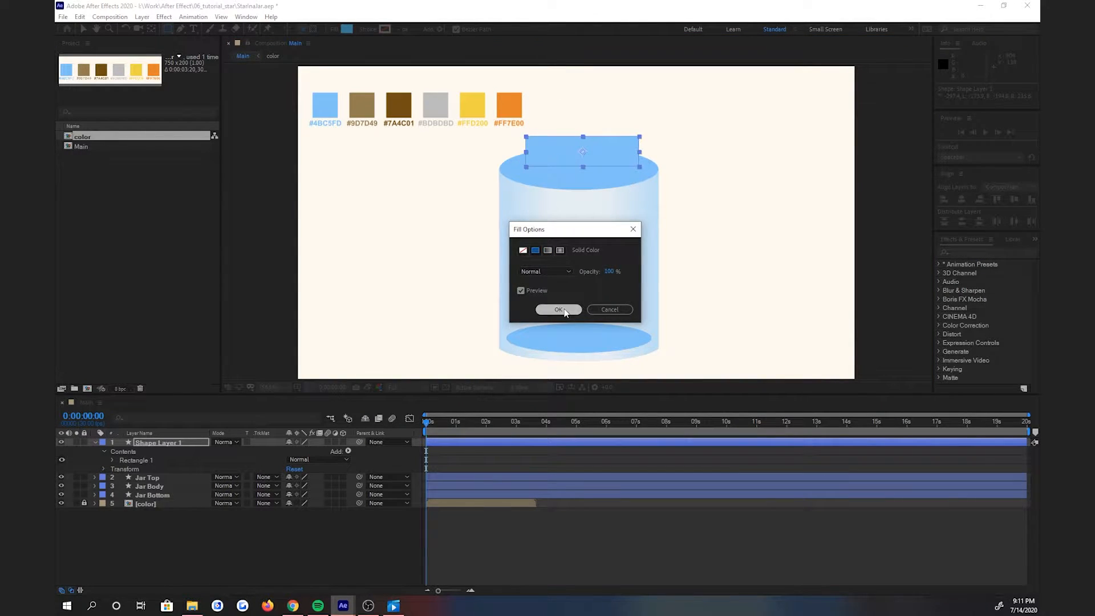
pyautogui.click(559, 310)
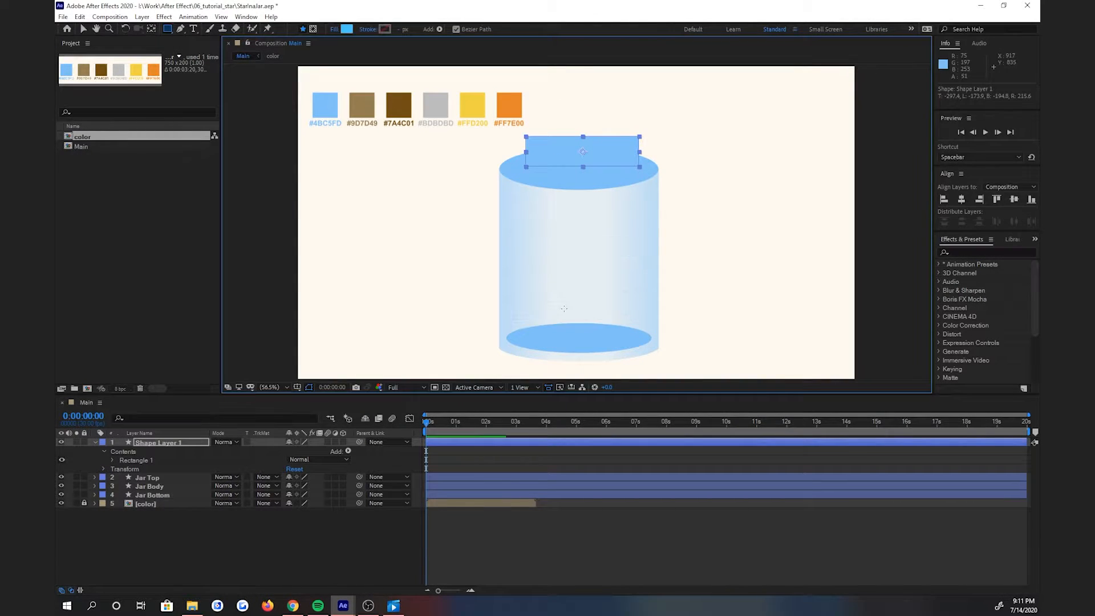
# - Set the rectangle's fill to the palette's dark brown #7A4C01
pyautogui.click(347, 29)
pyautogui.click(755, 445)
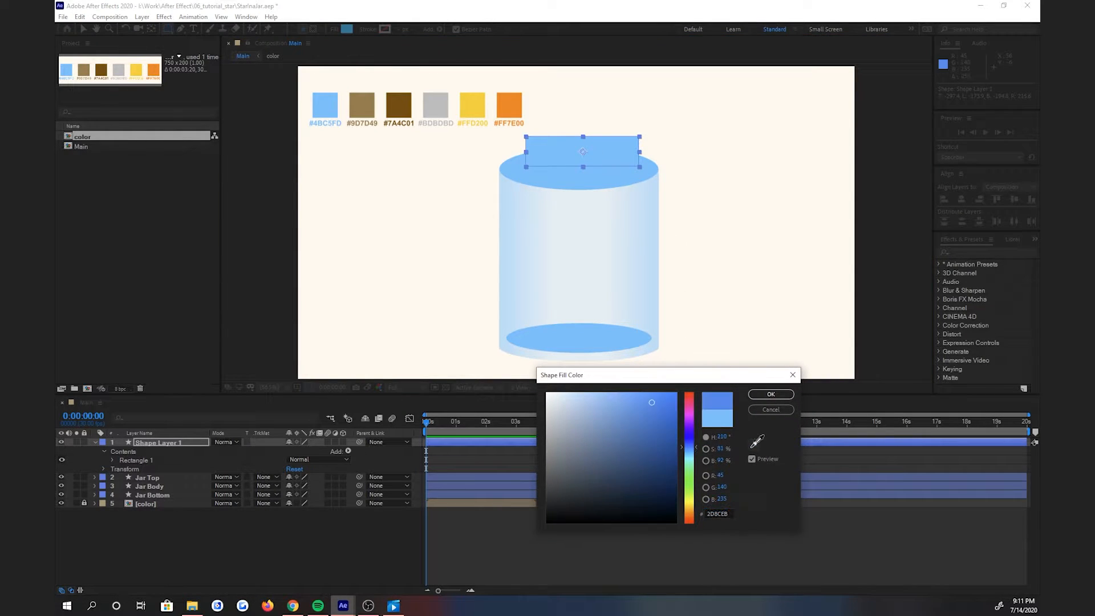
pyautogui.click(398, 118)
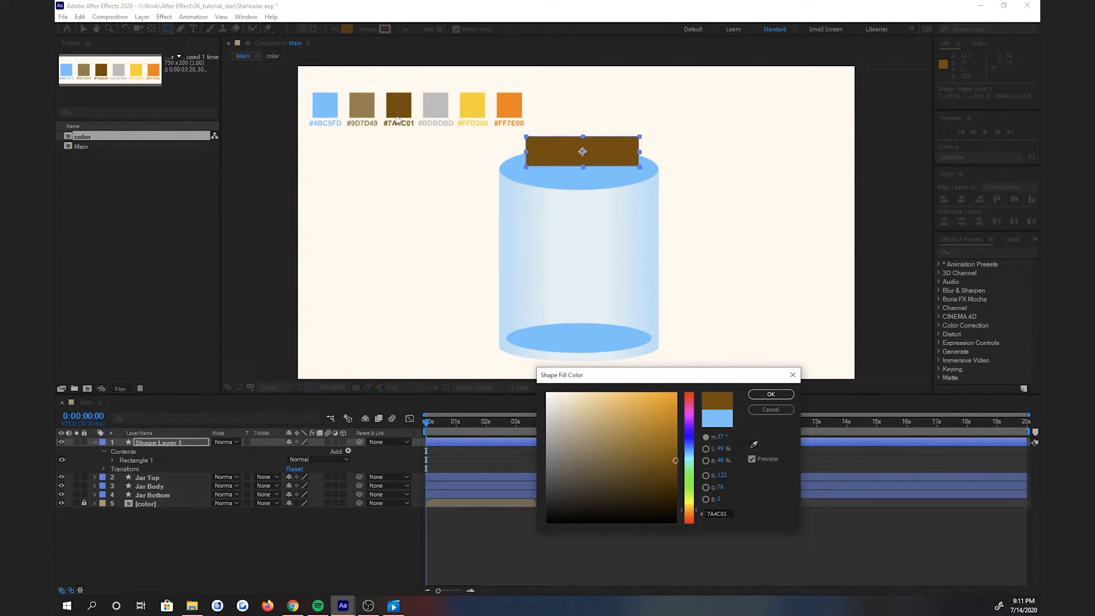
pyautogui.click(770, 394)
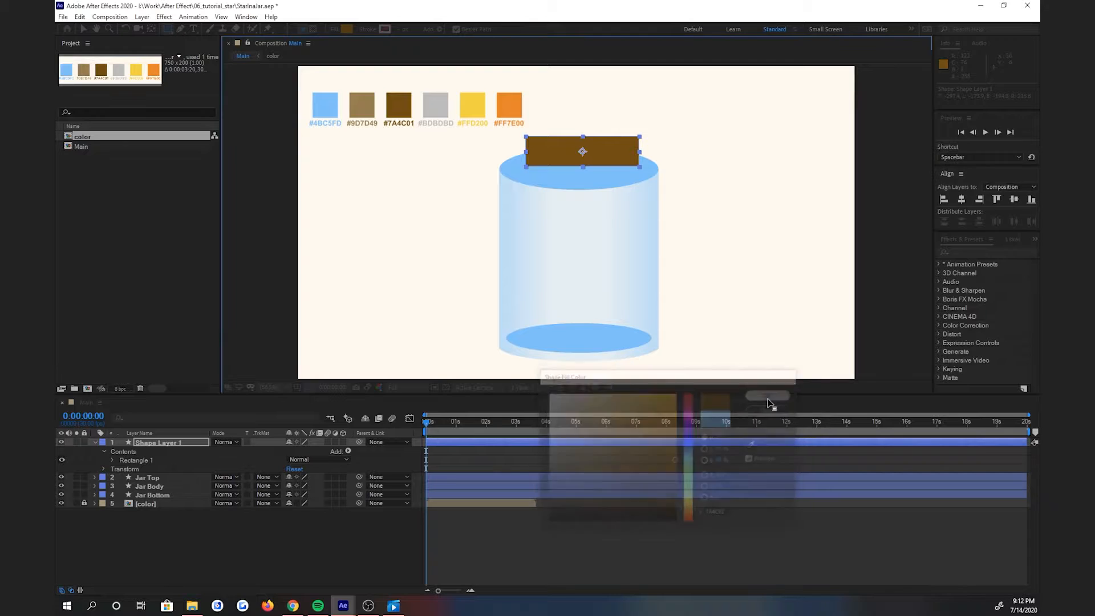
# - Add a vertex at the middle of the brown rectangle's lower edge
pyautogui.click(180, 28)
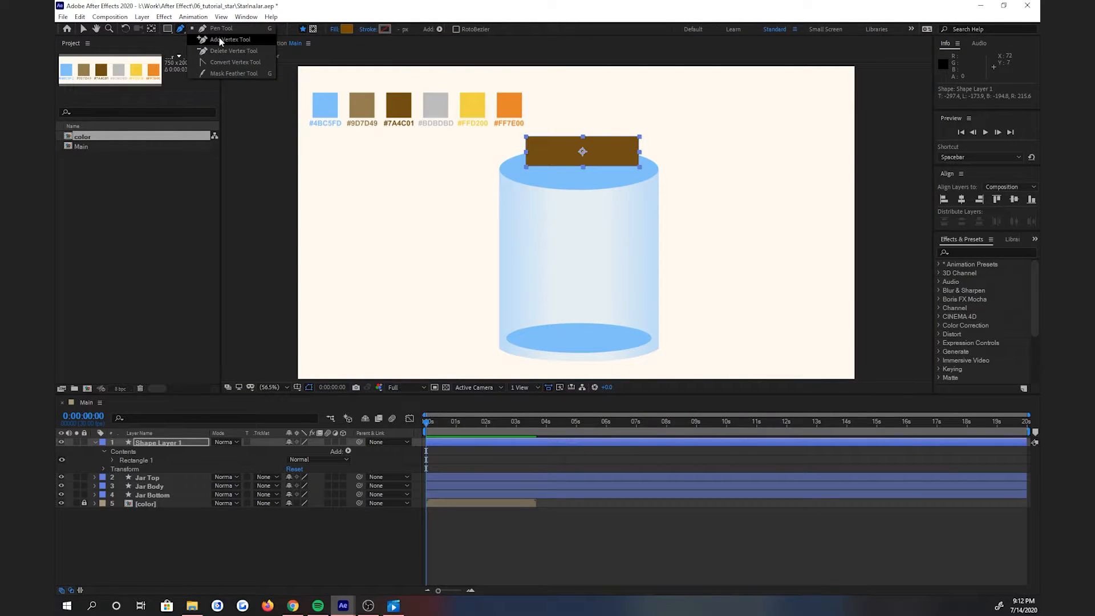
pyautogui.click(219, 40)
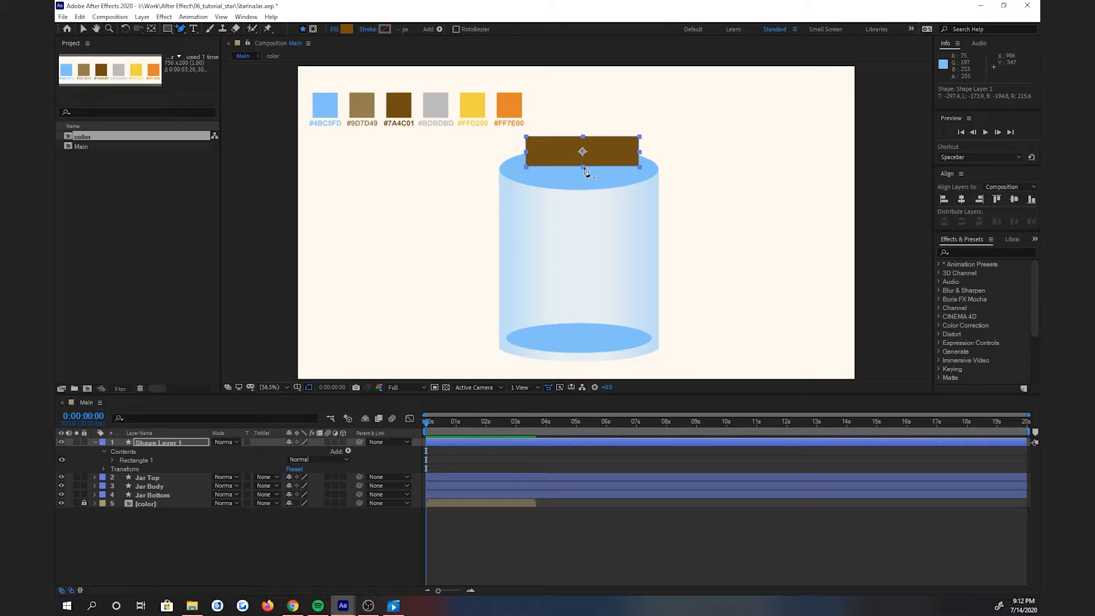
pyautogui.click(583, 167)
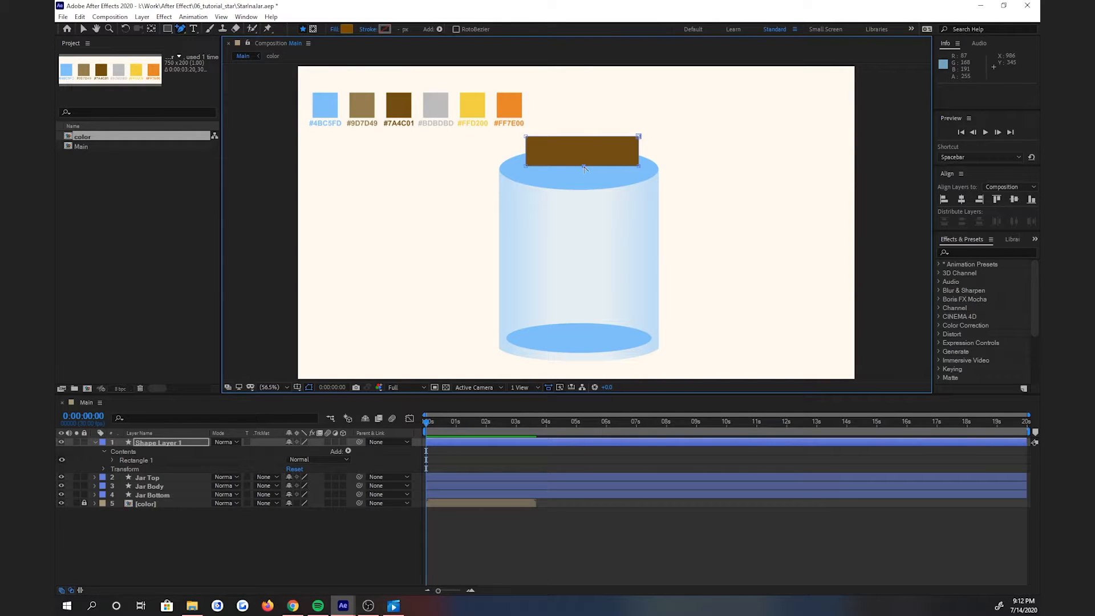
# - Pull the brown rectangle's lower middle vertex down into a curve and move the shape about 9 px left and 7 px down
pyautogui.moveTo(584, 167)
pyautogui.mouseDown()
pyautogui.moveTo(629, 165)
pyautogui.moveTo(584, 177)
pyautogui.mouseUp()
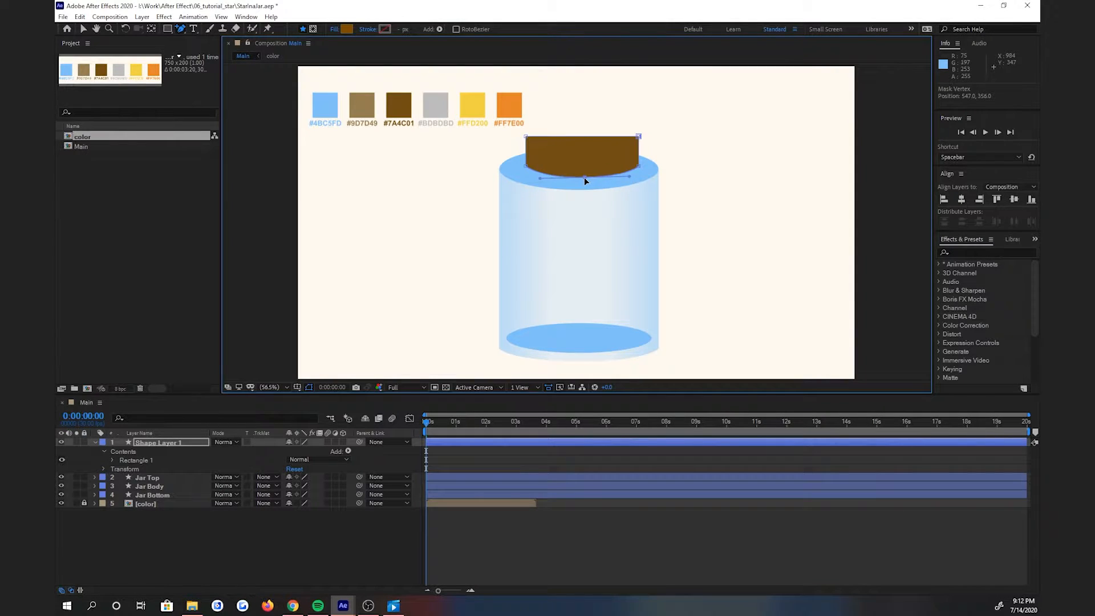
pyautogui.click(83, 28)
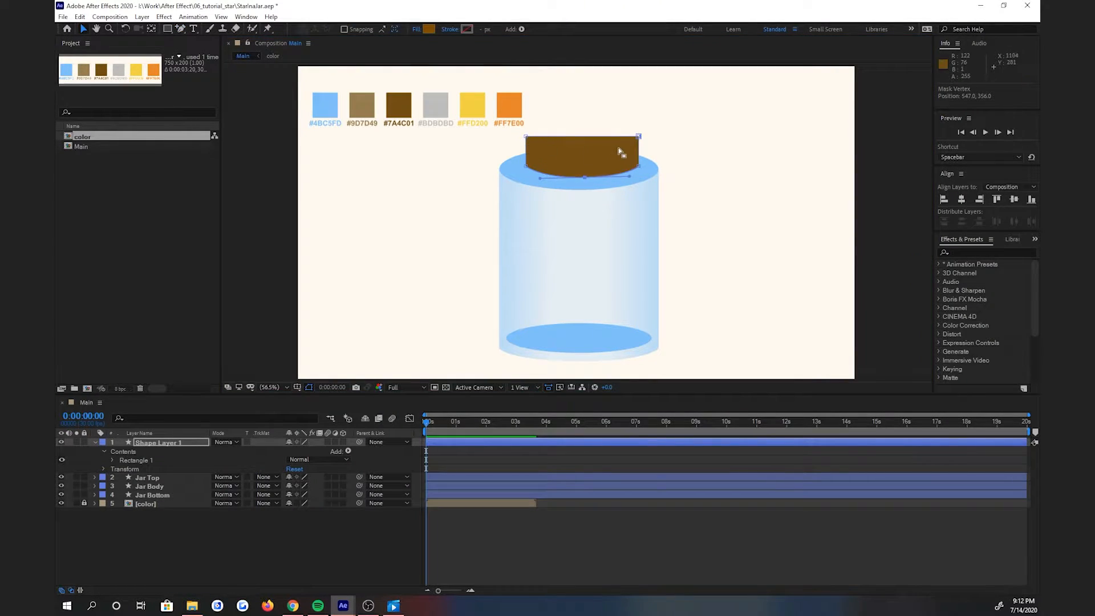
pyautogui.moveTo(619, 156); pyautogui.dragTo(616, 158)
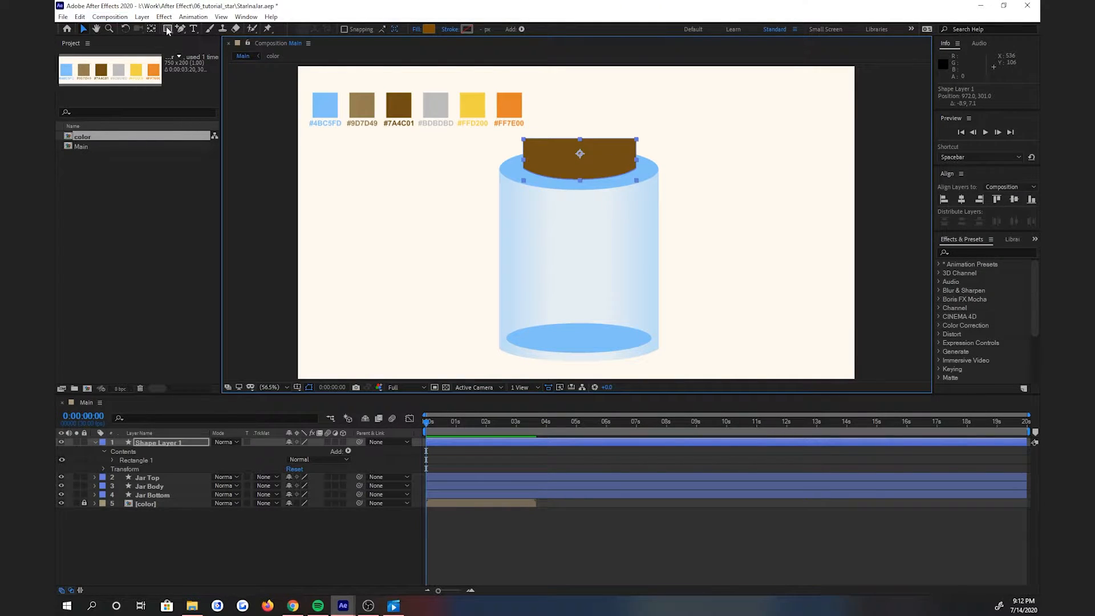
# - Rename the brown rectangle's shape layer as "Cap body" and collapse its properties
pyautogui.rightClick(149, 448)
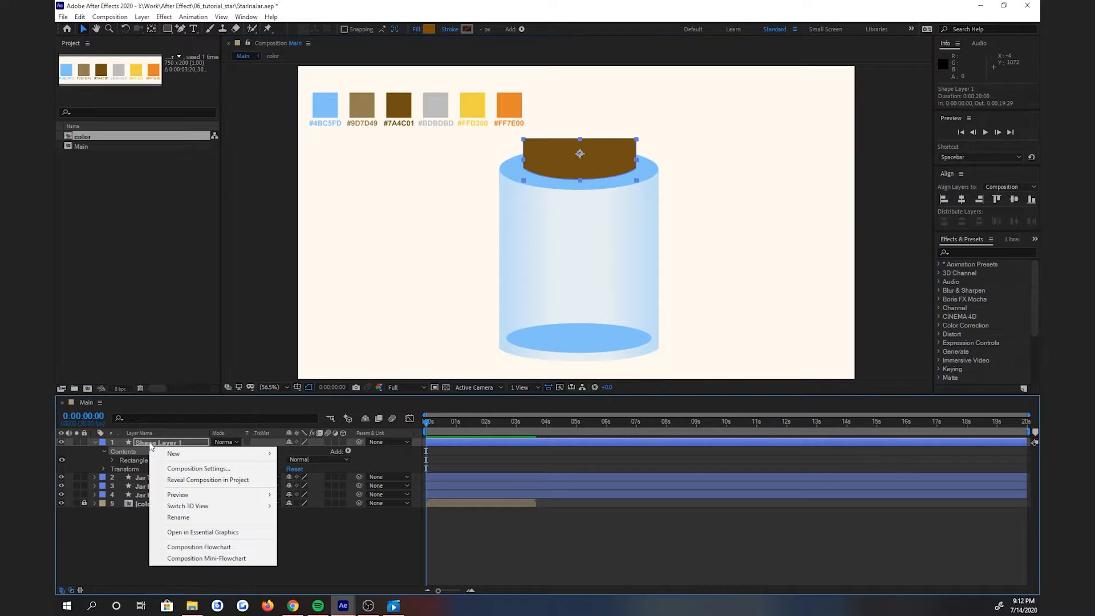
pyautogui.rightClick(148, 442)
pyautogui.click(179, 424)
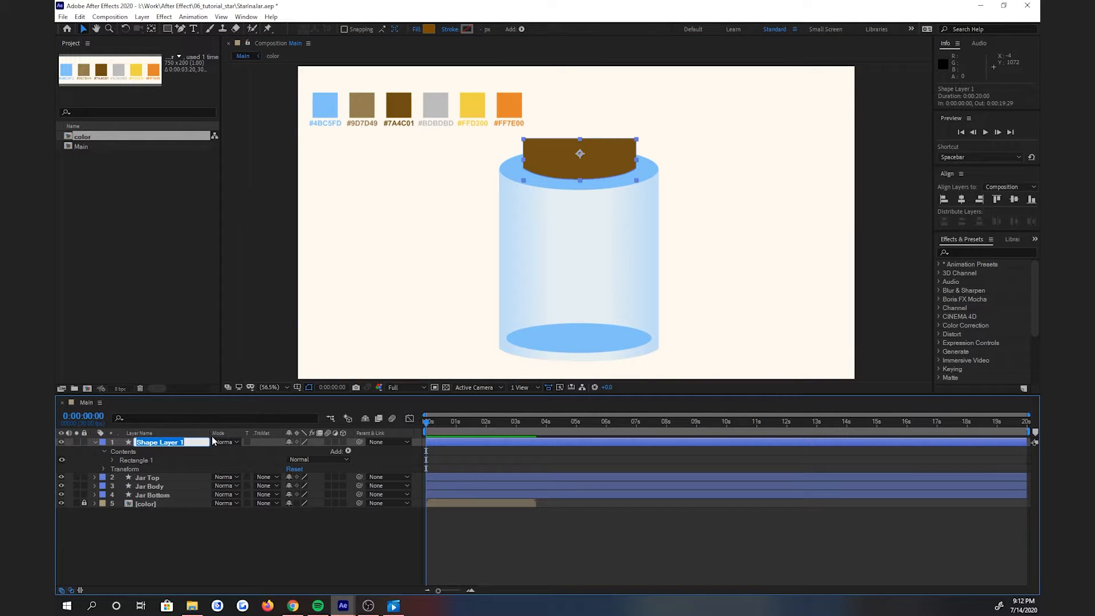
pyautogui.write('Cap')
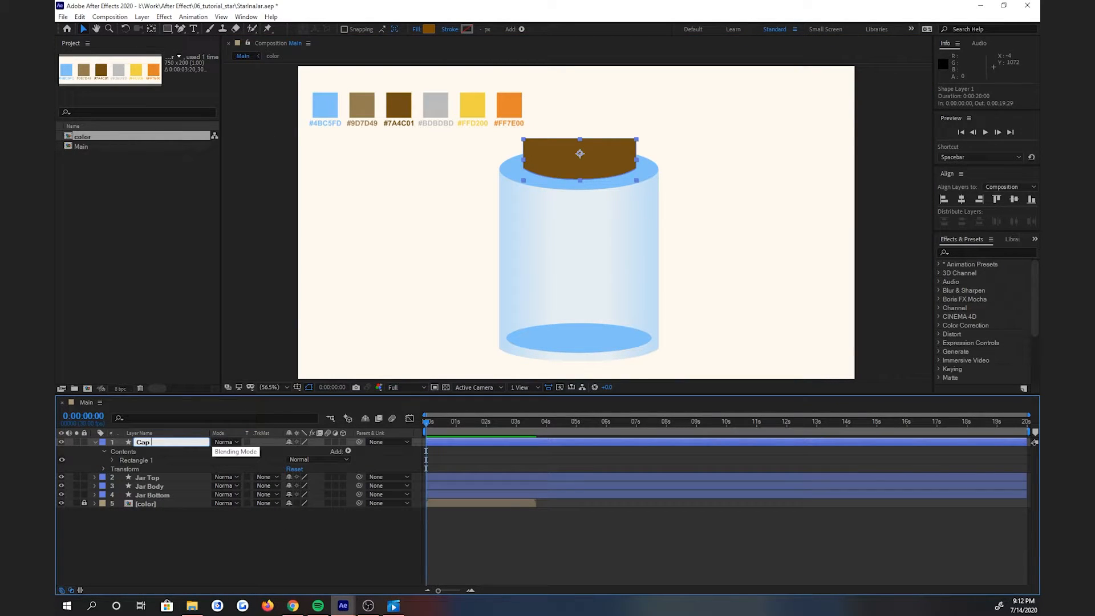
pyautogui.write(' body')
pyautogui.press('Return')
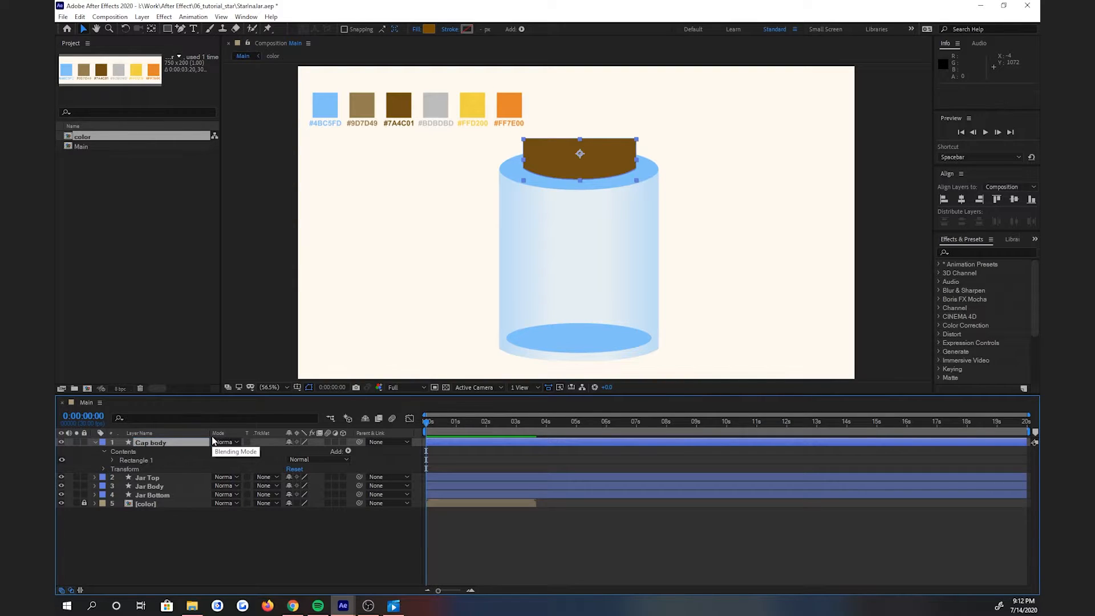
pyautogui.click(95, 442)
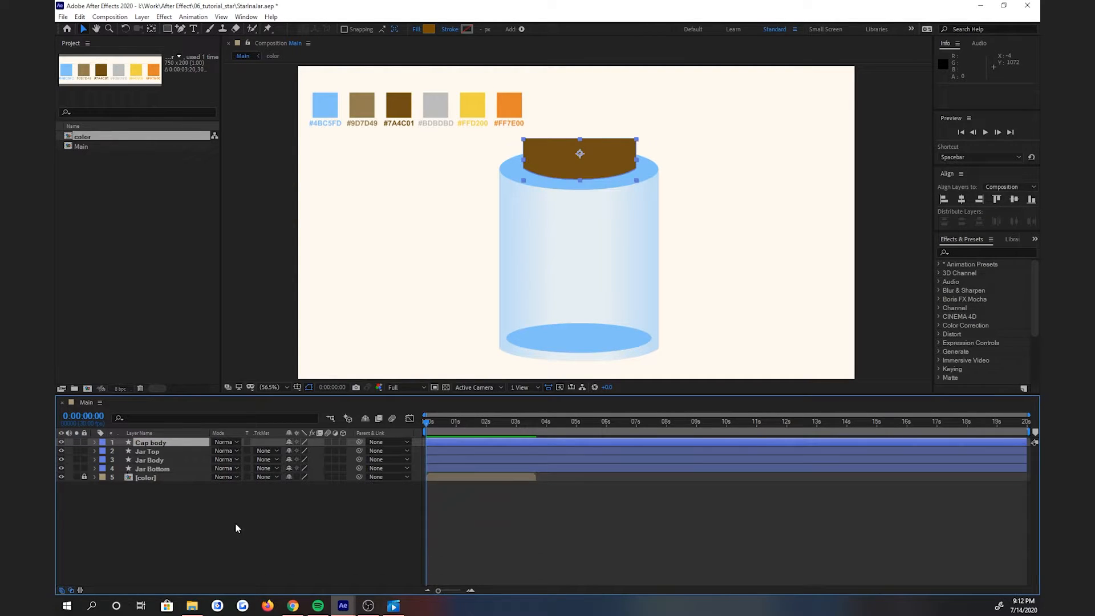
# - Draw an ellipse about 374 by 112 px over the cap body's upper edge on a new shape layer
pyautogui.click(243, 526)
pyautogui.click(167, 28)
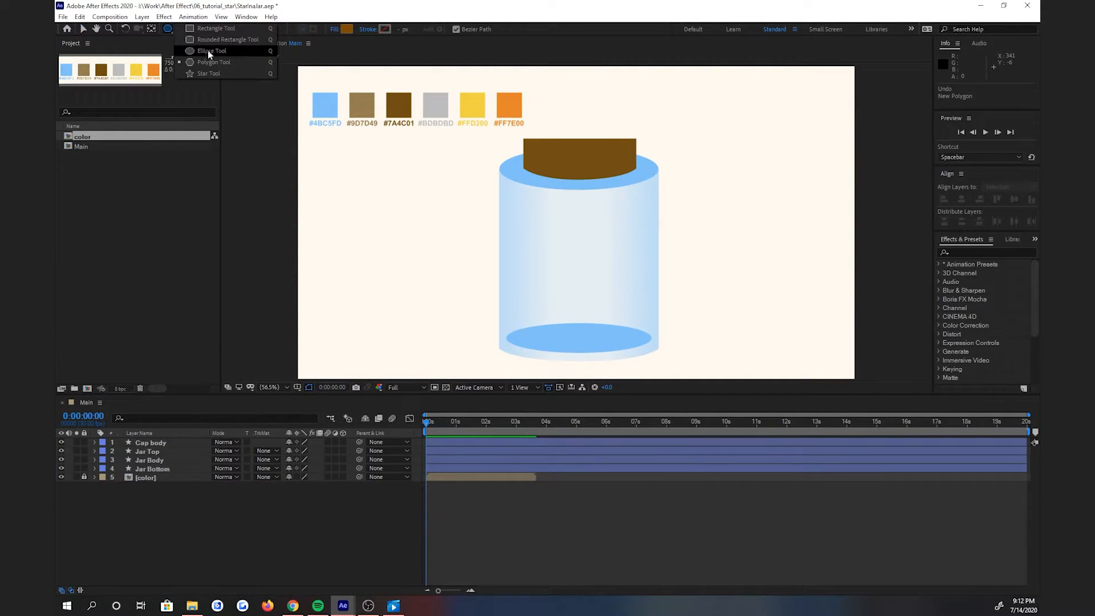
pyautogui.click(210, 51)
pyautogui.moveTo(528, 125)
pyautogui.mouseDown()
pyautogui.moveTo(560, 146)
pyautogui.moveTo(637, 158)
pyautogui.mouseUp()
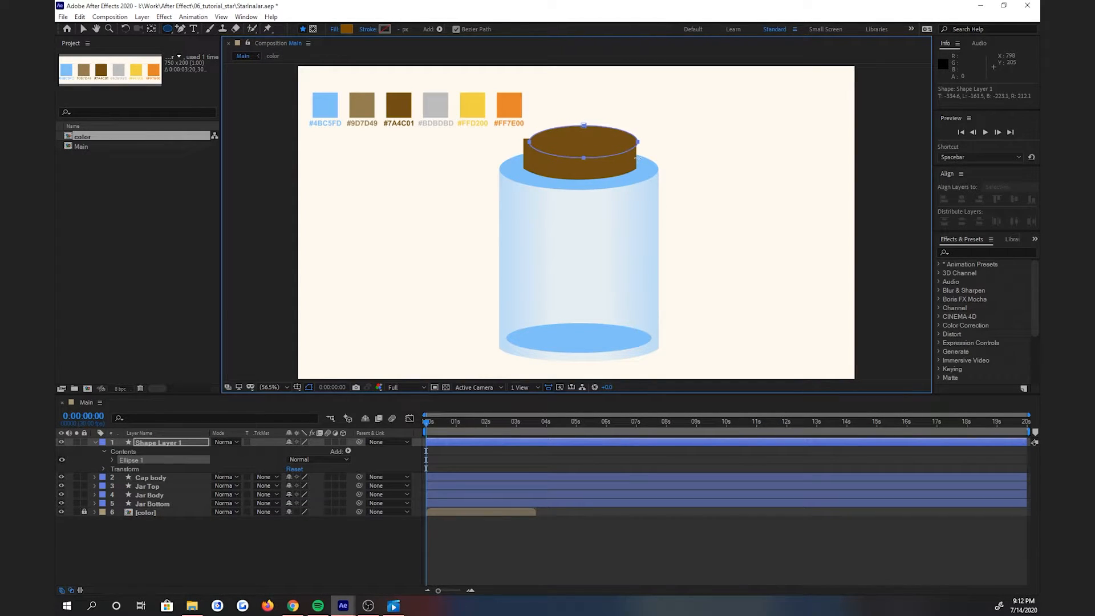
# - Shift the ellipse slightly left and widen it to roughly match the width of the cap body
pyautogui.click(83, 29)
pyautogui.click(616, 144)
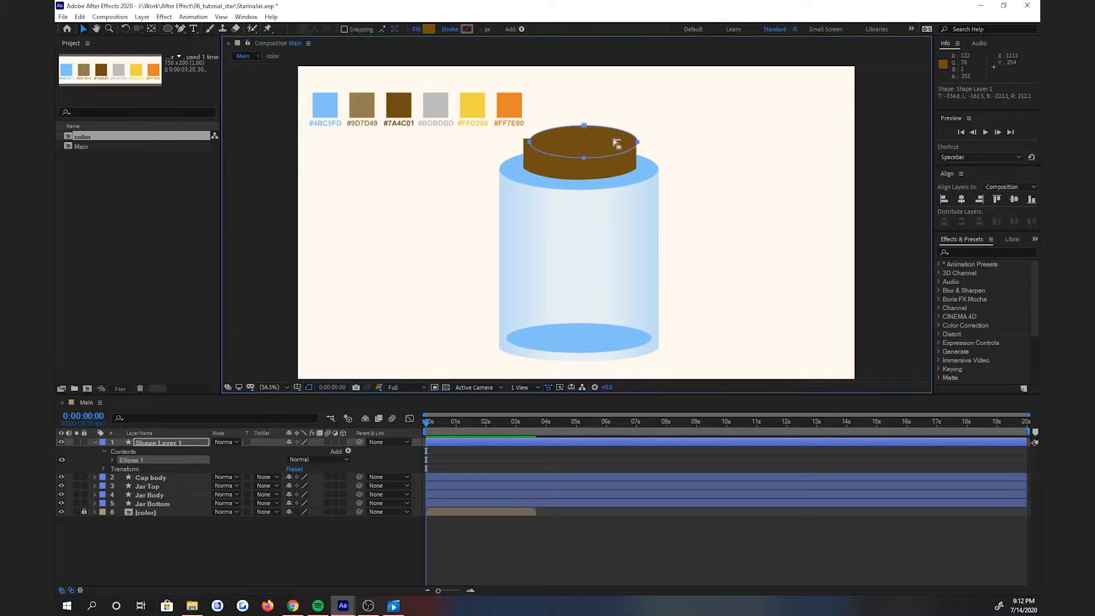
pyautogui.moveTo(612, 140)
pyautogui.mouseDown()
pyautogui.moveTo(600, 139)
pyautogui.moveTo(635, 141)
pyautogui.mouseUp()
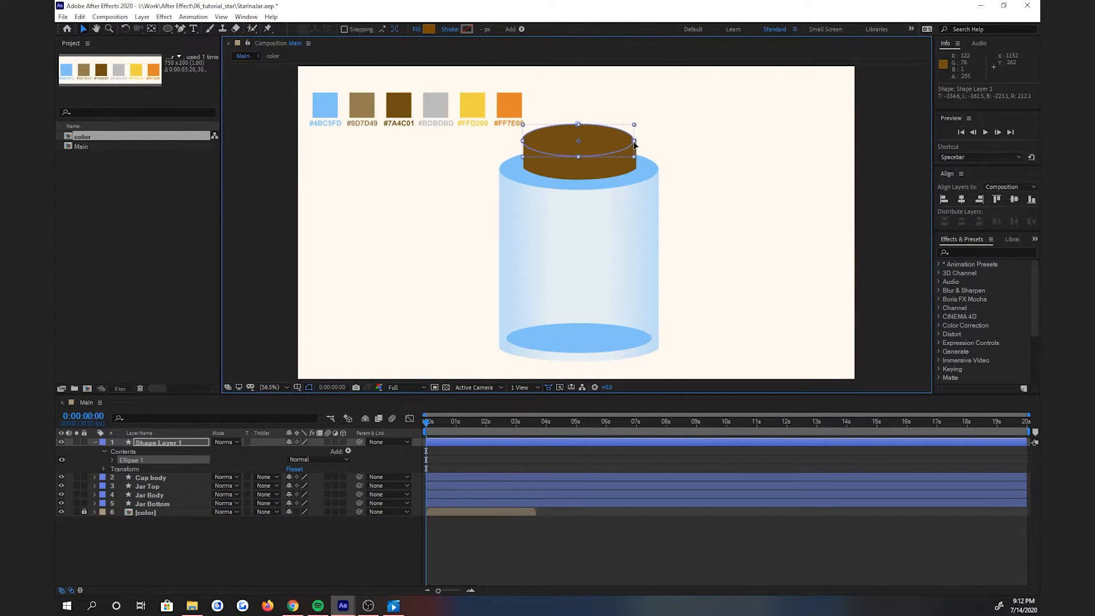
# - Set the ellipse's fill to the palette's light brown #9D7D49
pyautogui.click(428, 29)
pyautogui.click(754, 444)
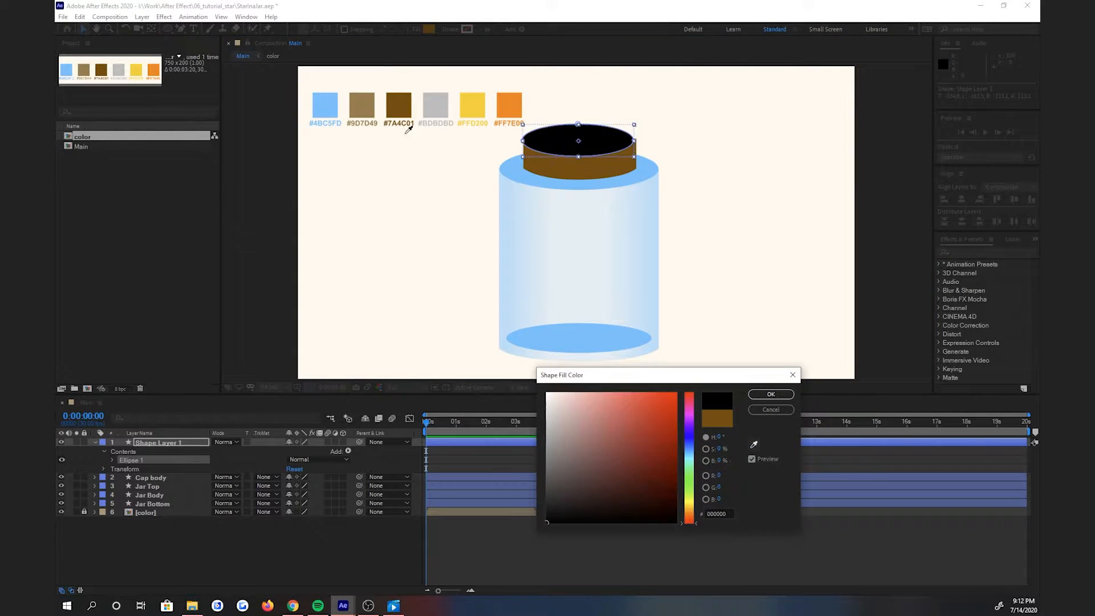
pyautogui.click(371, 102)
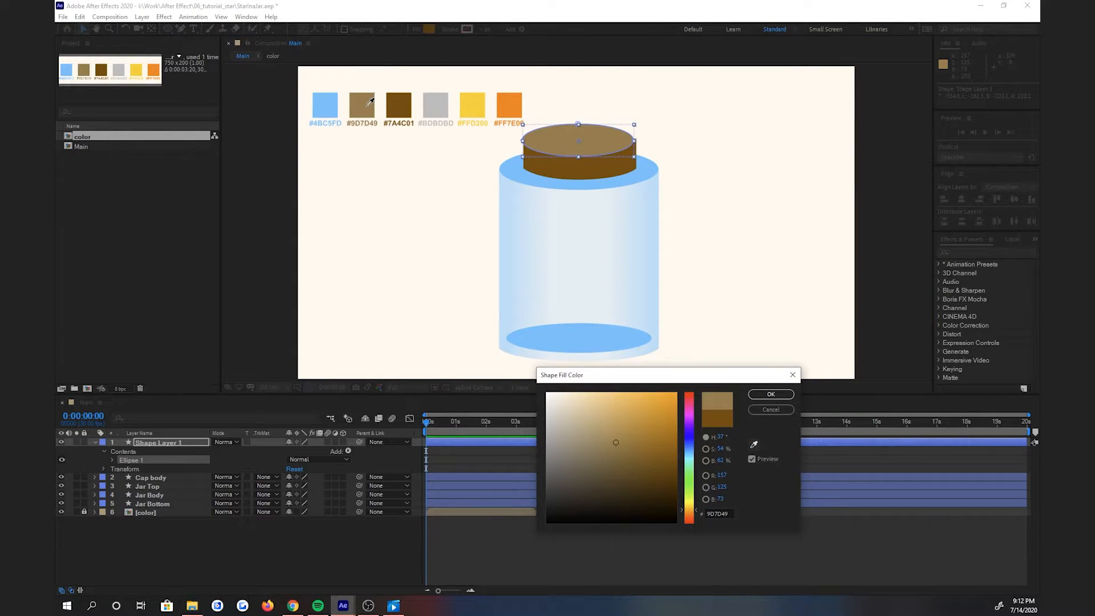
pyautogui.click(770, 394)
# - Move the ellipse slightly right and up so its left end meets the cap body's upper left corner
pyautogui.click(108, 28)
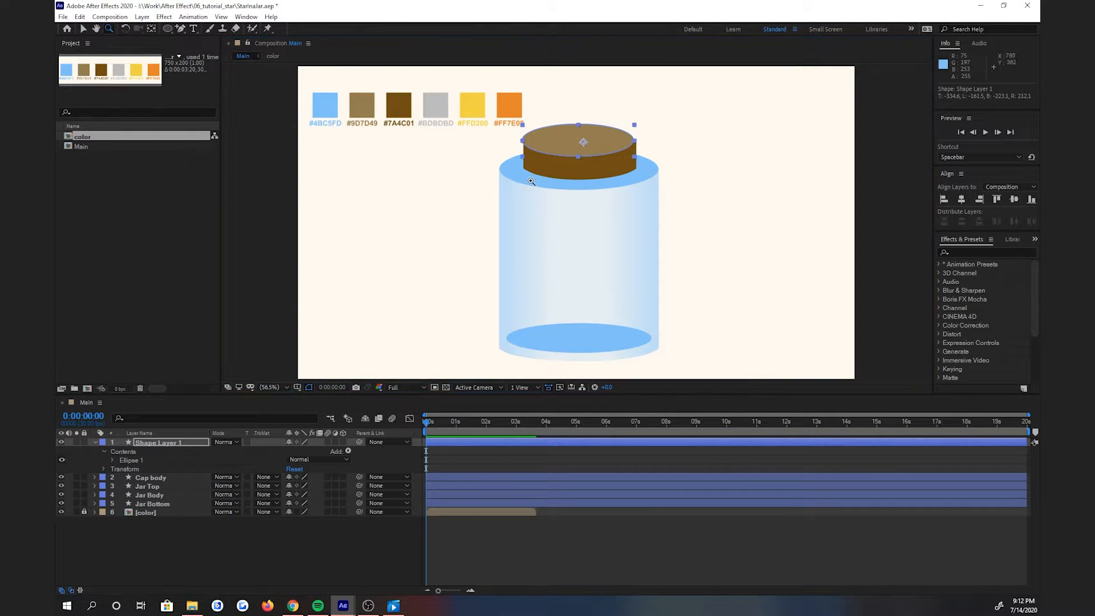
pyautogui.click(532, 141)
pyautogui.click(584, 231)
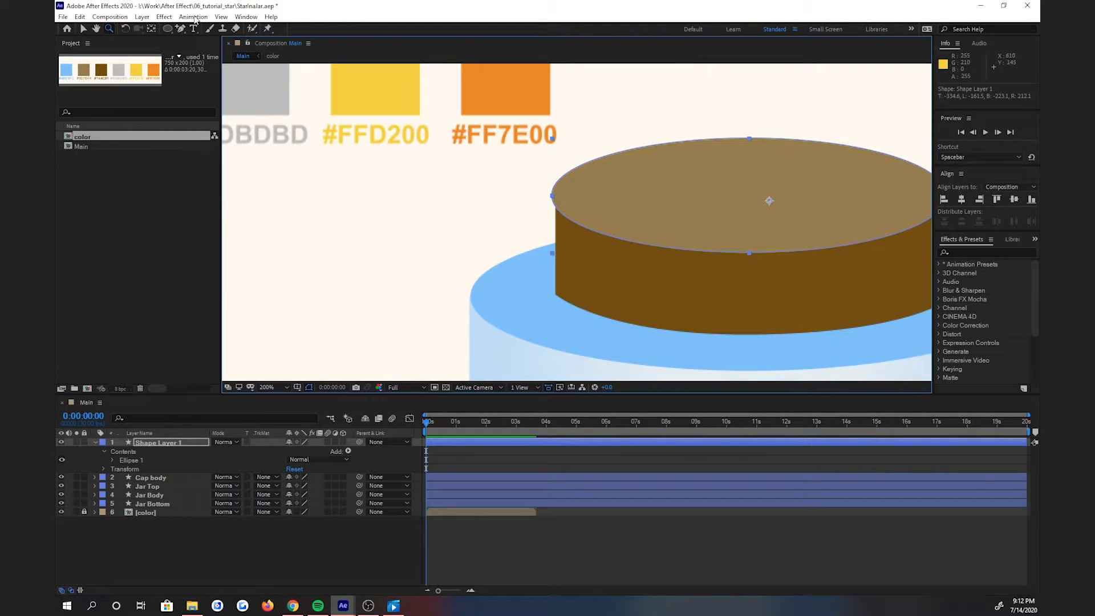
pyautogui.click(96, 28)
pyautogui.moveTo(722, 269); pyautogui.dragTo(616, 262)
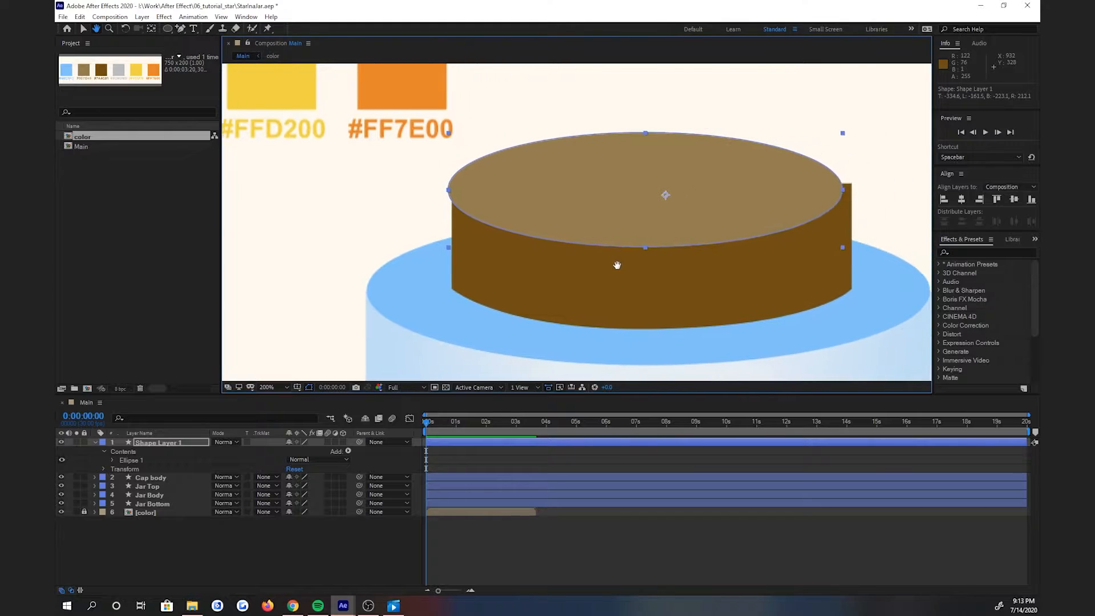
pyautogui.click(83, 28)
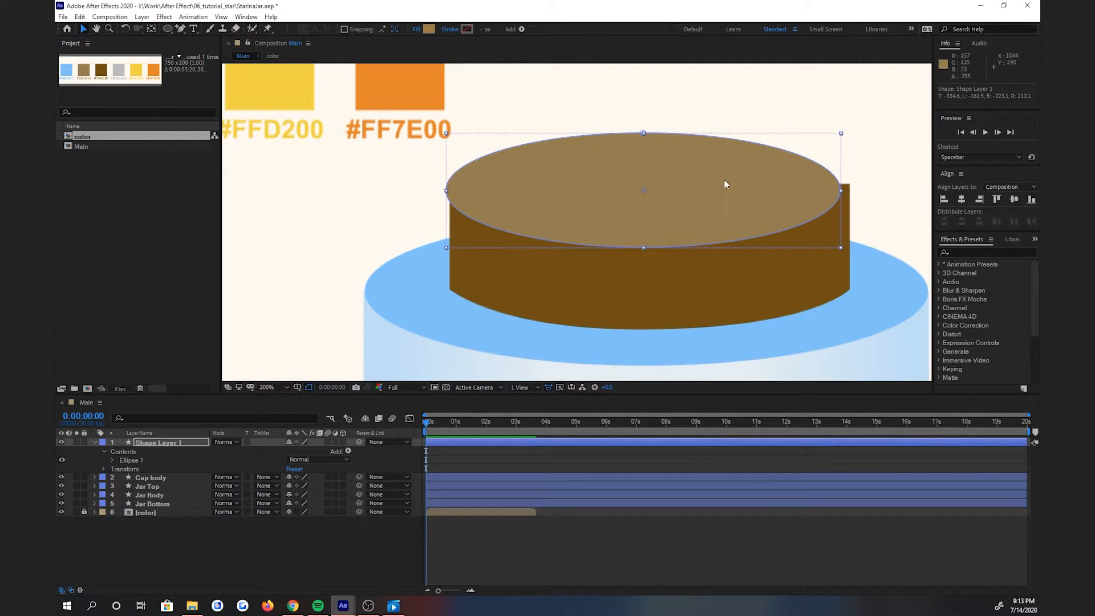
pyautogui.moveTo(725, 180); pyautogui.dragTo(729, 174)
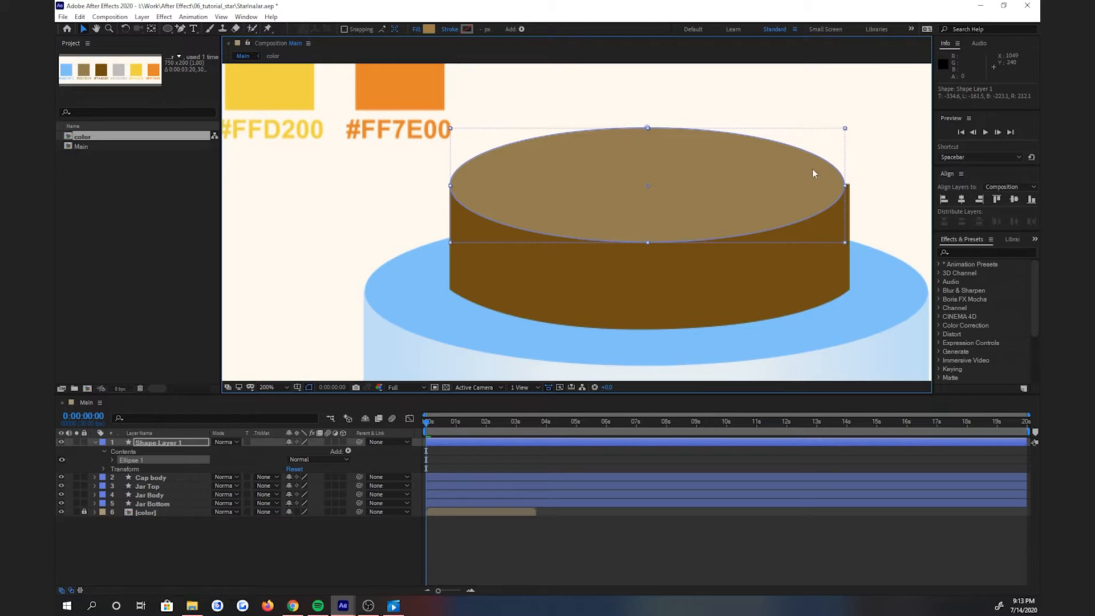
pyautogui.click(910, 176)
pyautogui.click(726, 176)
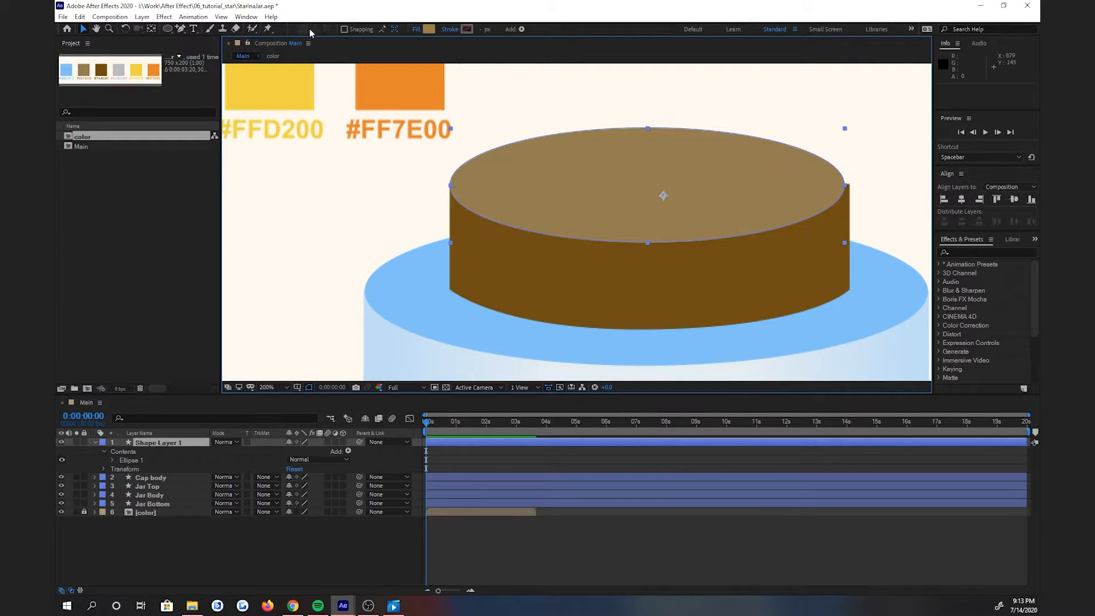
# - Adjust the ellipse's side vertices with the Pen tool so both ends meet the cap body's upper corners
pyautogui.moveTo(181, 32); pyautogui.dragTo(208, 29)
pyautogui.click(450, 186)
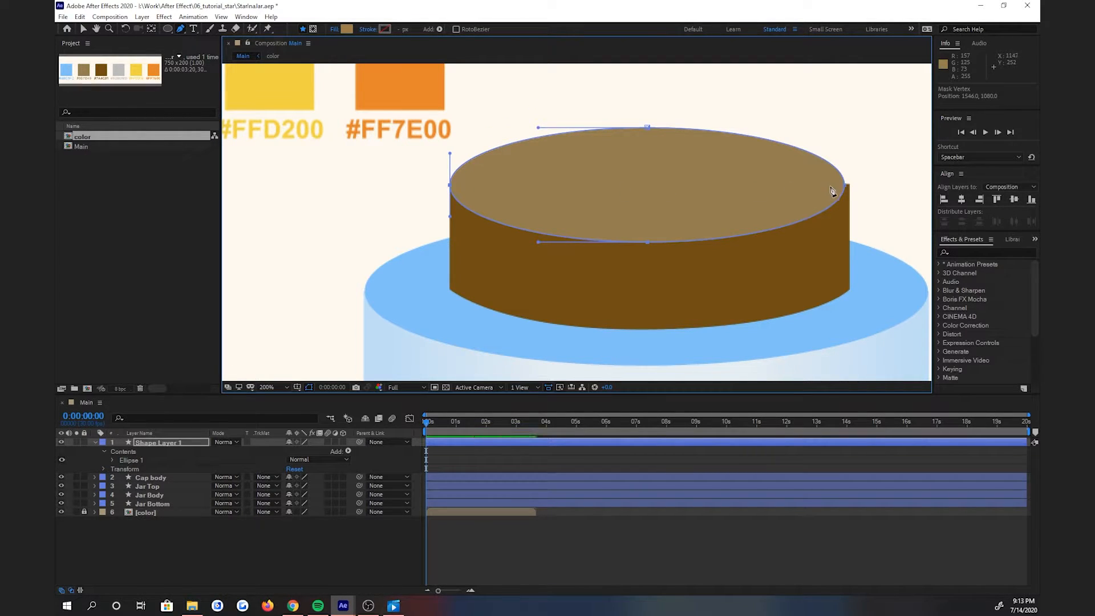
pyautogui.click(849, 186)
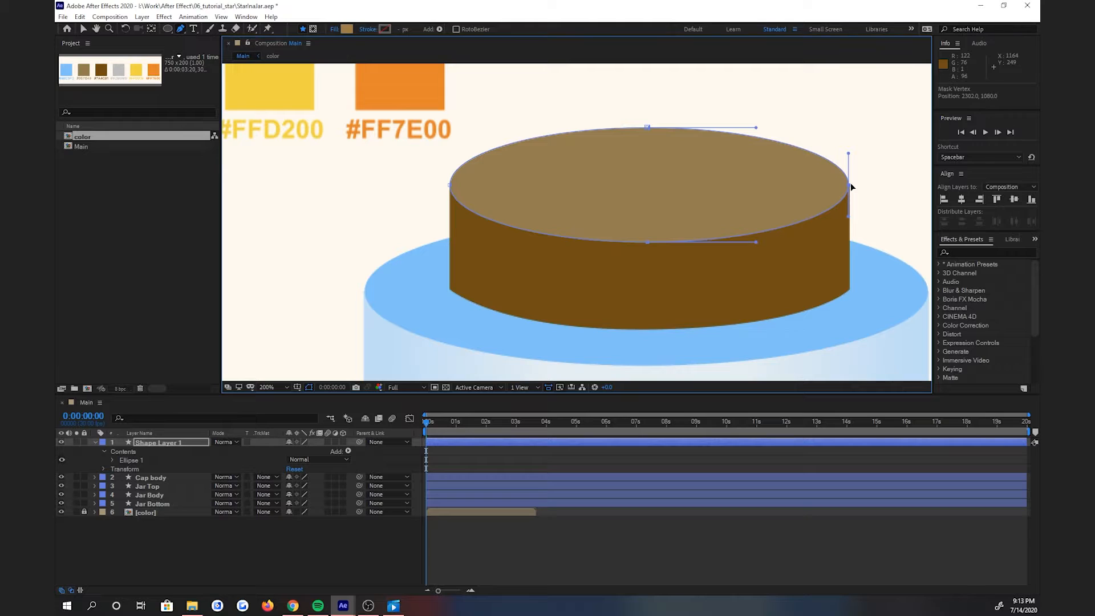
pyautogui.click(83, 29)
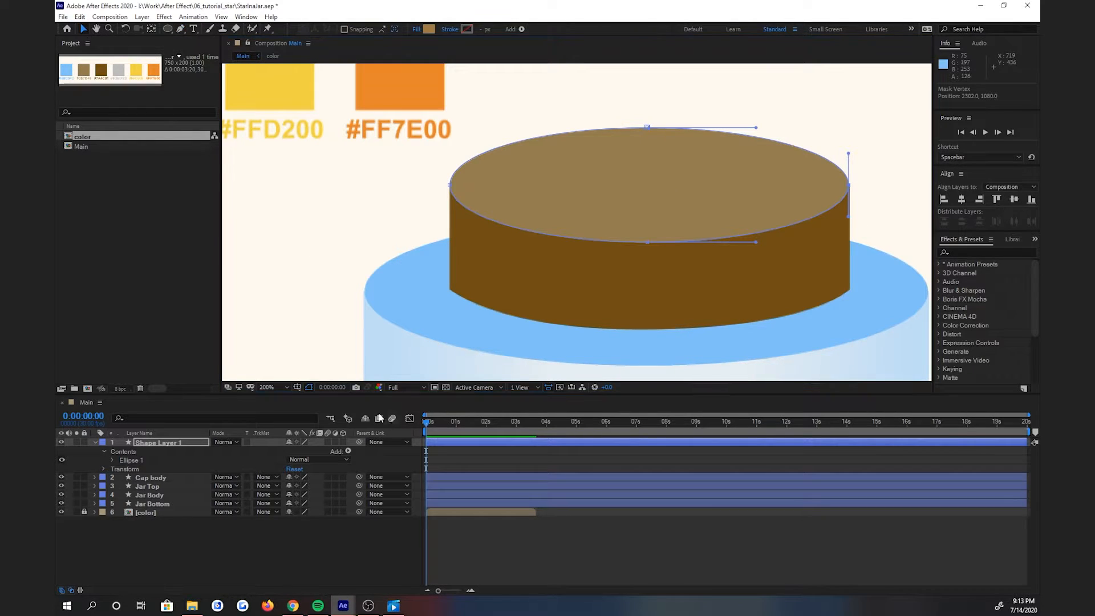
pyautogui.click(287, 388)
pyautogui.click(286, 398)
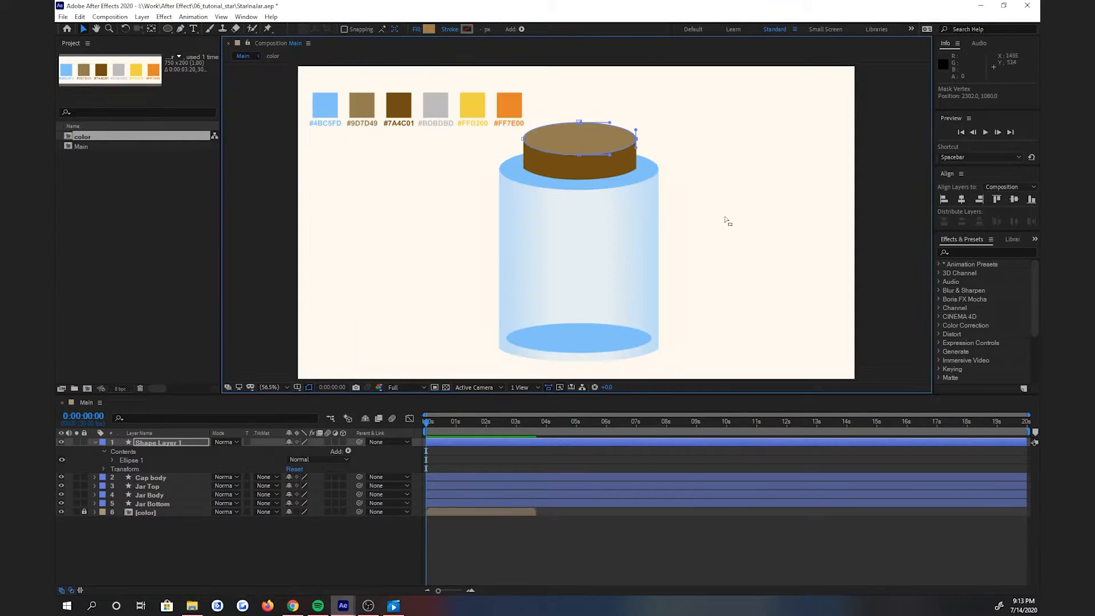
pyautogui.click(732, 226)
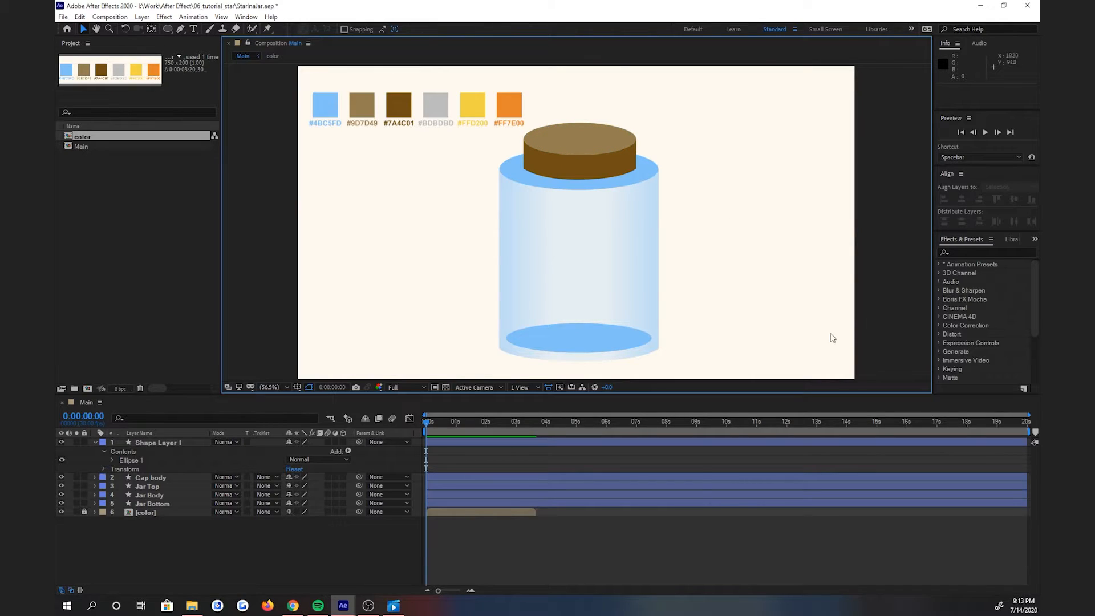
# - Rename the ellipse's shape layer as "Cap Top" and collapse its properties
pyautogui.rightClick(154, 443)
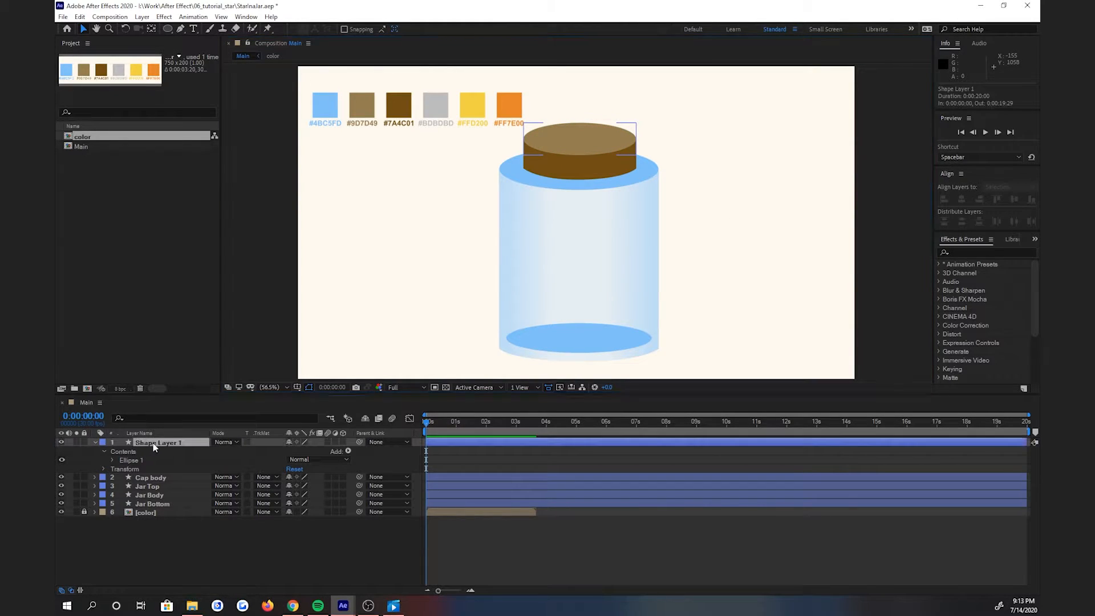
pyautogui.click(177, 425)
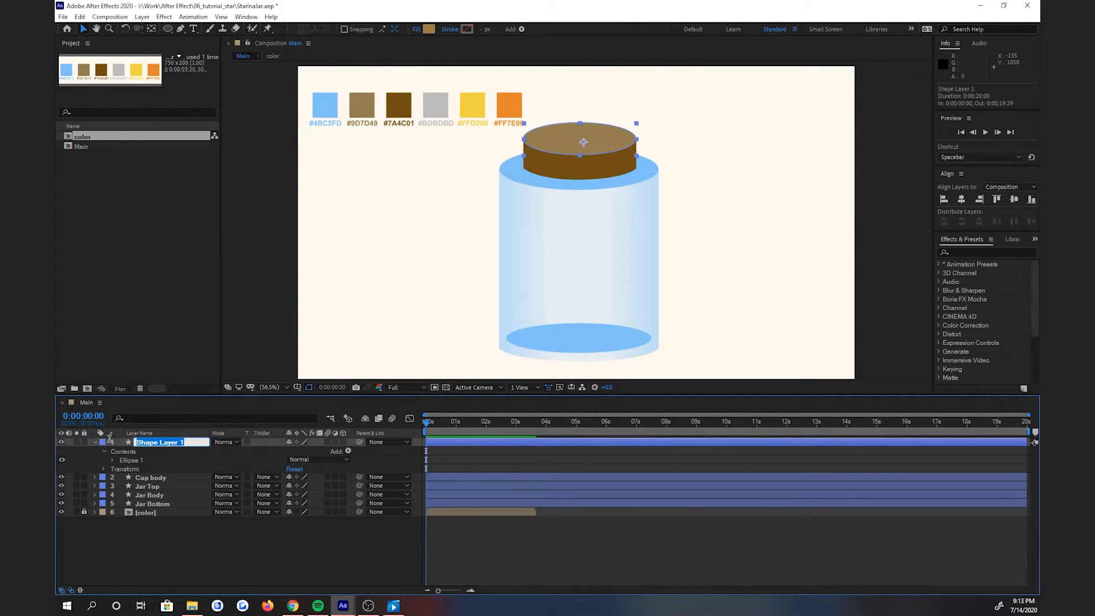
pyautogui.write('Cap Top')
pyautogui.press('Return')
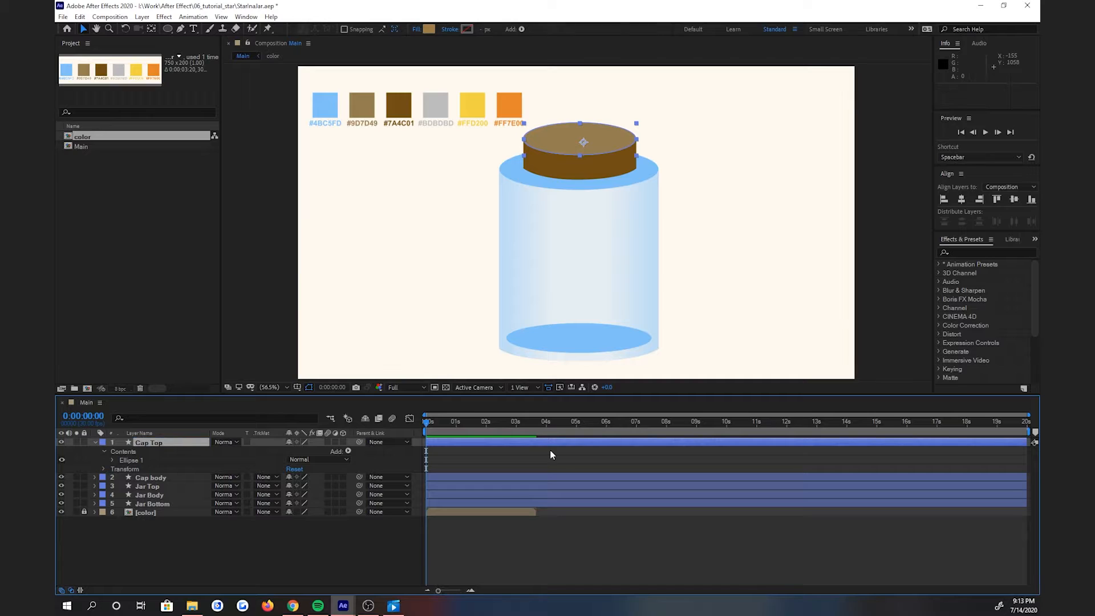
pyautogui.click(95, 440)
# - Deselect all layers and set the Pen tool's fill to None
pyautogui.click(731, 208)
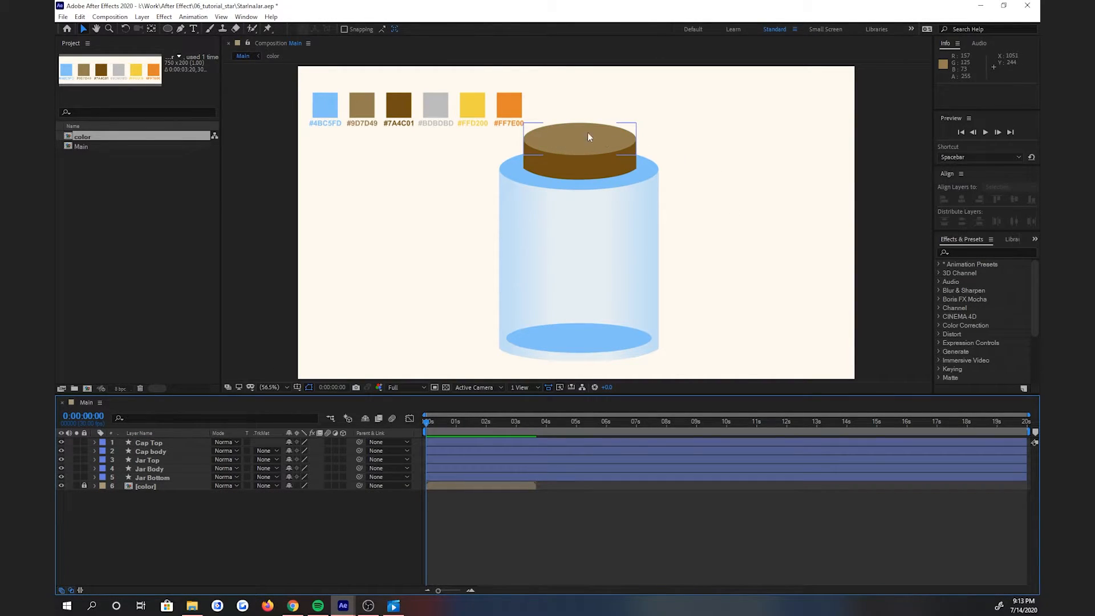
pyautogui.click(182, 30)
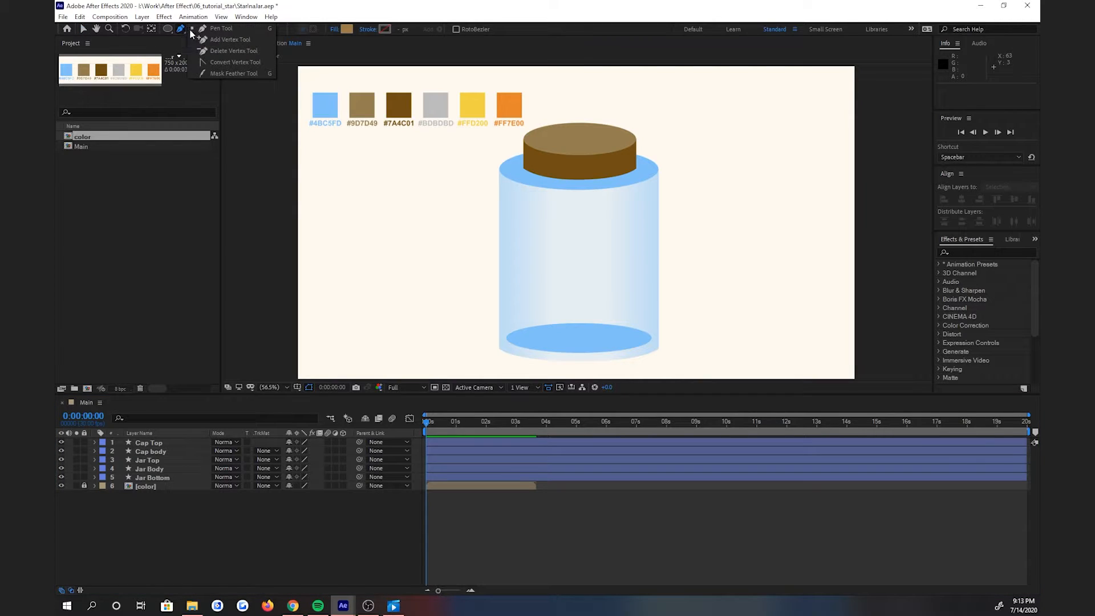
pyautogui.click(220, 30)
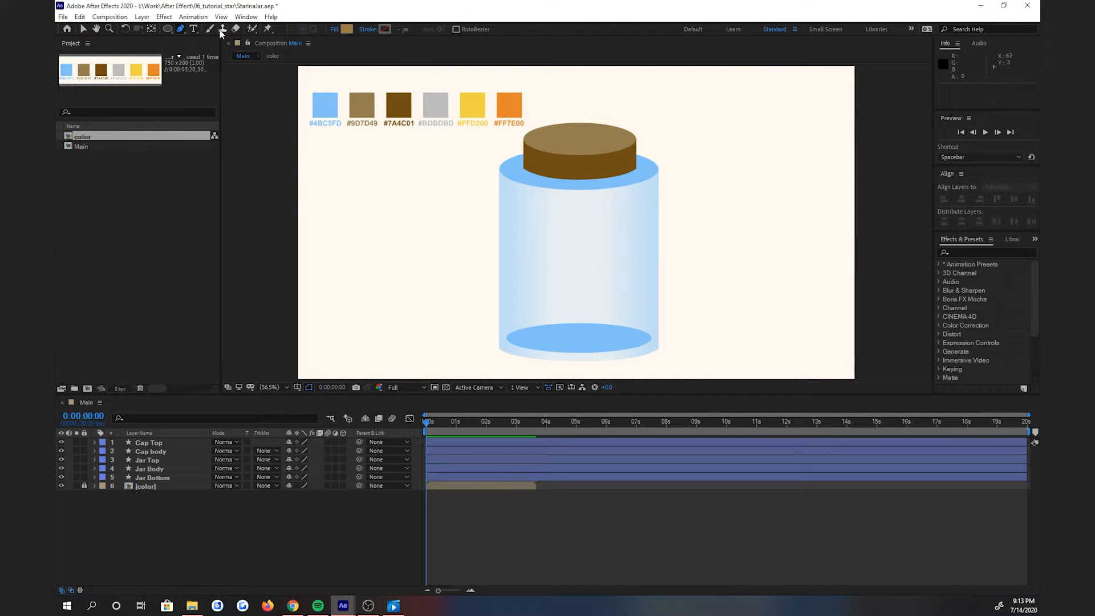
pyautogui.click(334, 29)
pyautogui.click(523, 250)
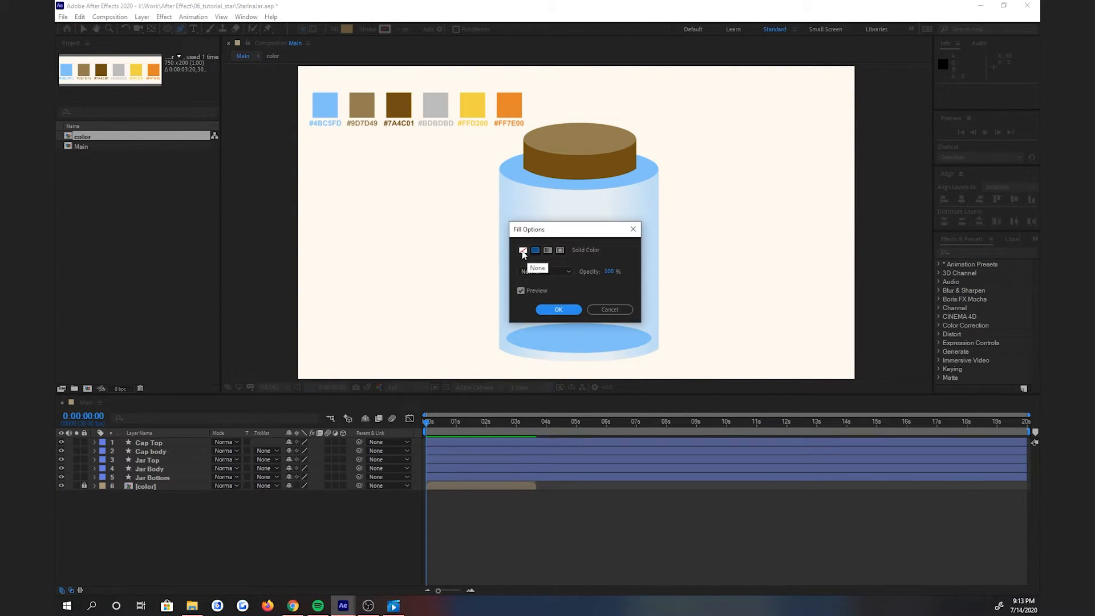
pyautogui.click(558, 311)
# - Set the Pen tool's stroke to a solid color with a width of 10 px
pyautogui.click(367, 29)
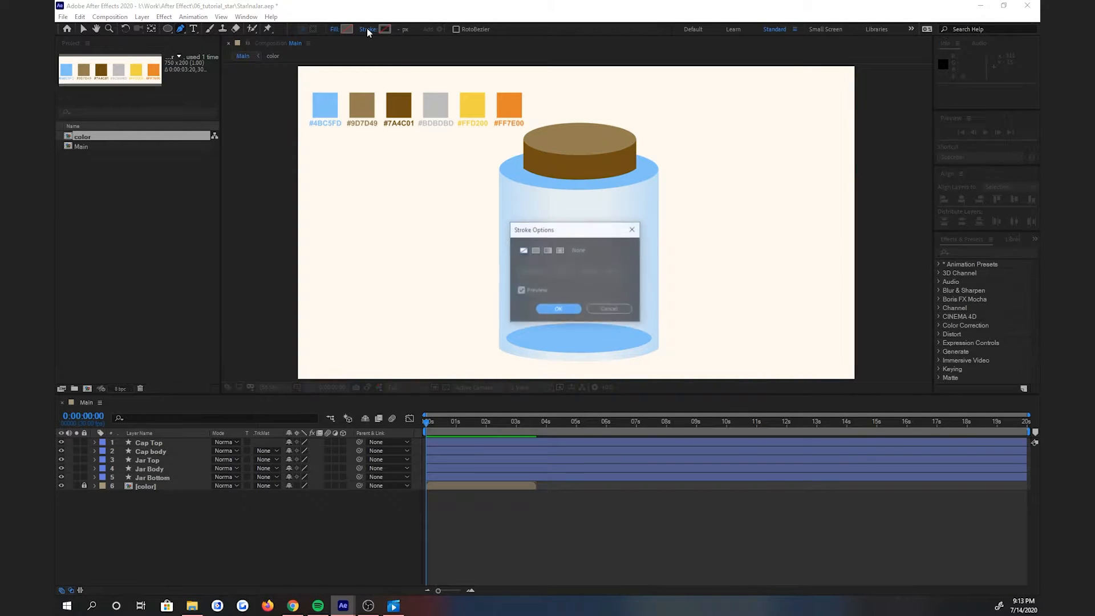
pyautogui.click(536, 251)
pyautogui.click(558, 308)
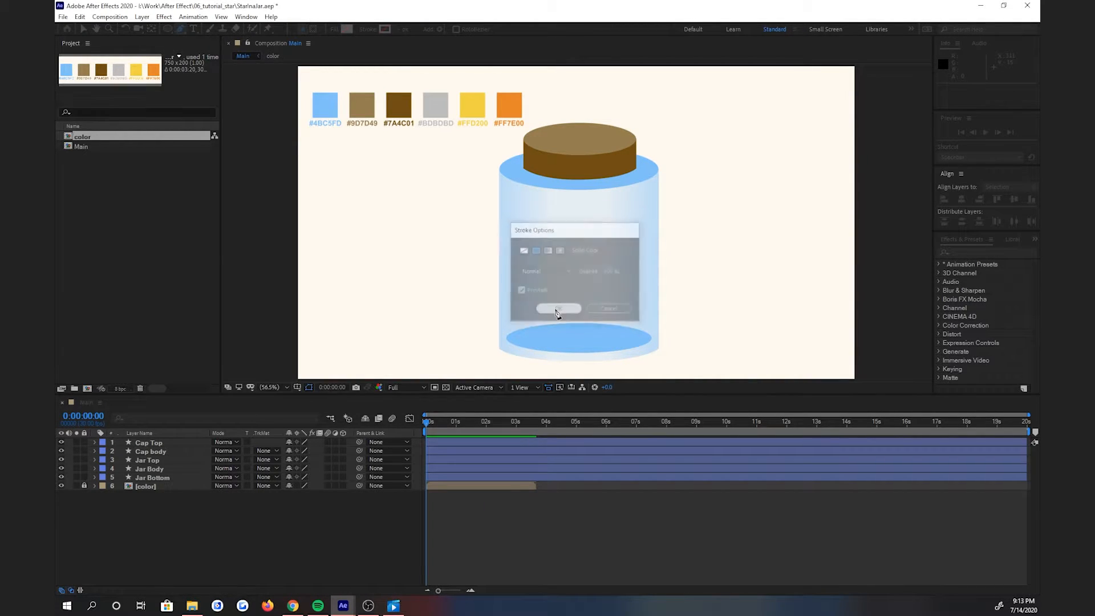
pyautogui.click(408, 29)
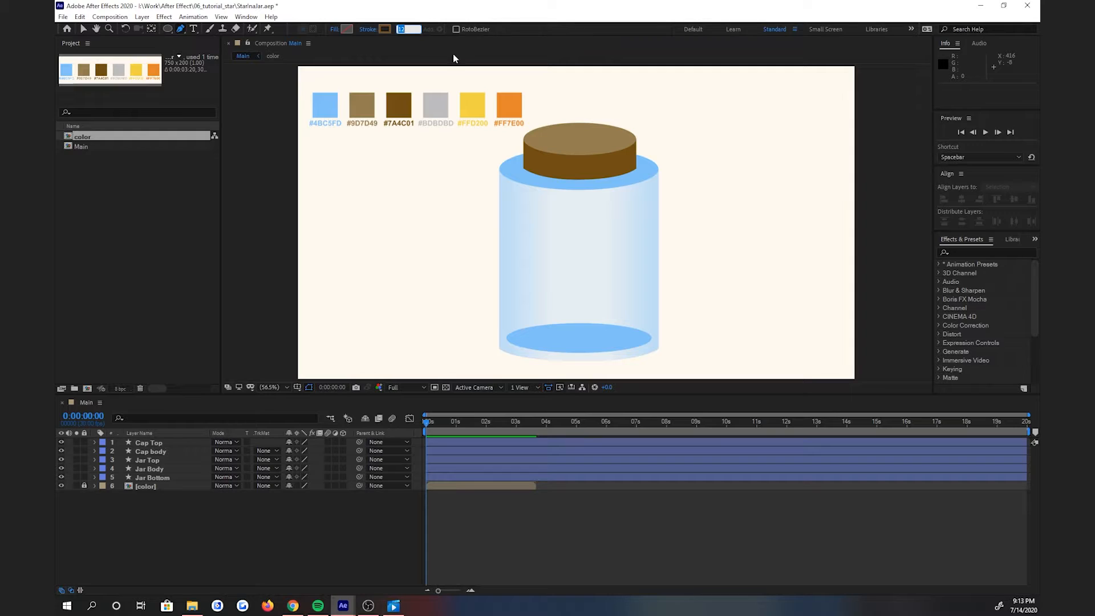
pyautogui.write('10')
pyautogui.press('Return')
# - Draw an open, three-point curved highlight stroke just inside the right edge of the cap's top face
pyautogui.click(606, 129)
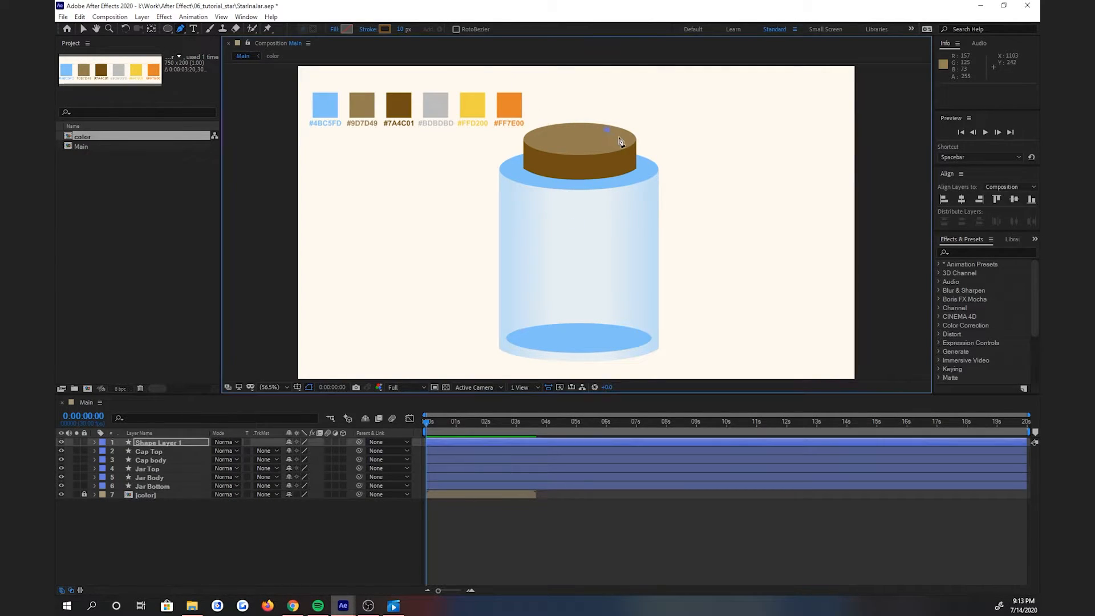
pyautogui.click(622, 140)
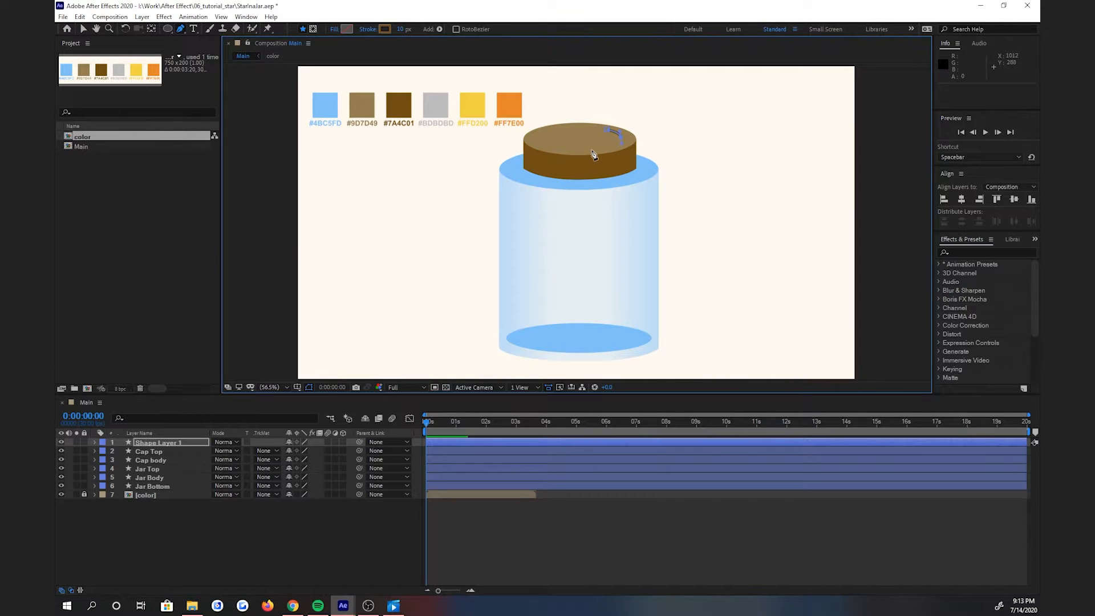
pyautogui.click(571, 150)
pyautogui.click(83, 29)
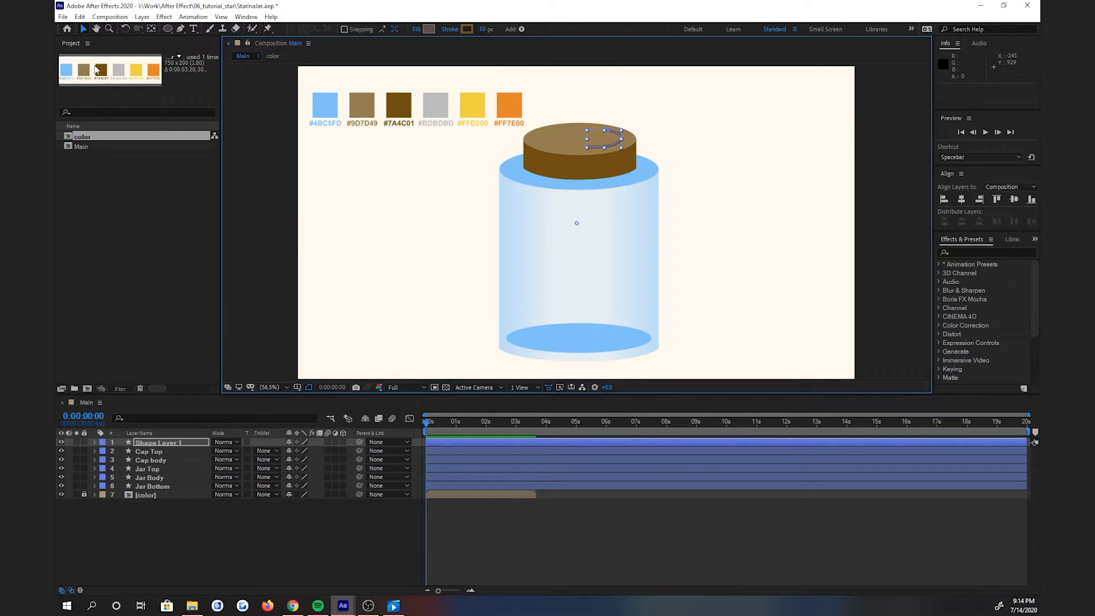
# - Set the line cap of the curved highlight stroke on the cap to Round Cap and deselect the layer
pyautogui.click(109, 28)
pyautogui.click(634, 146)
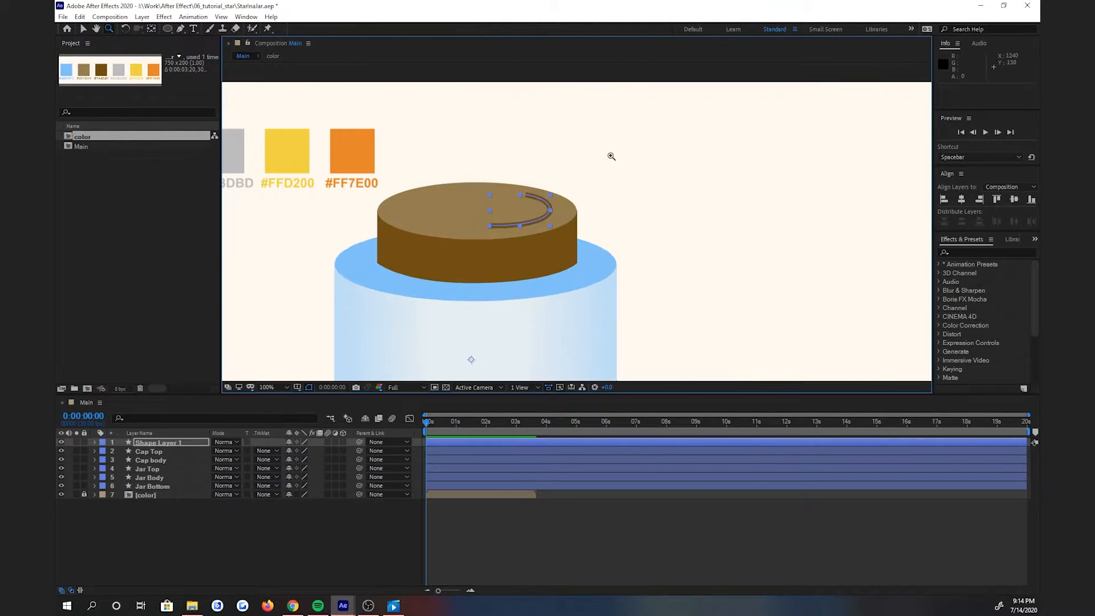
pyautogui.click(544, 226)
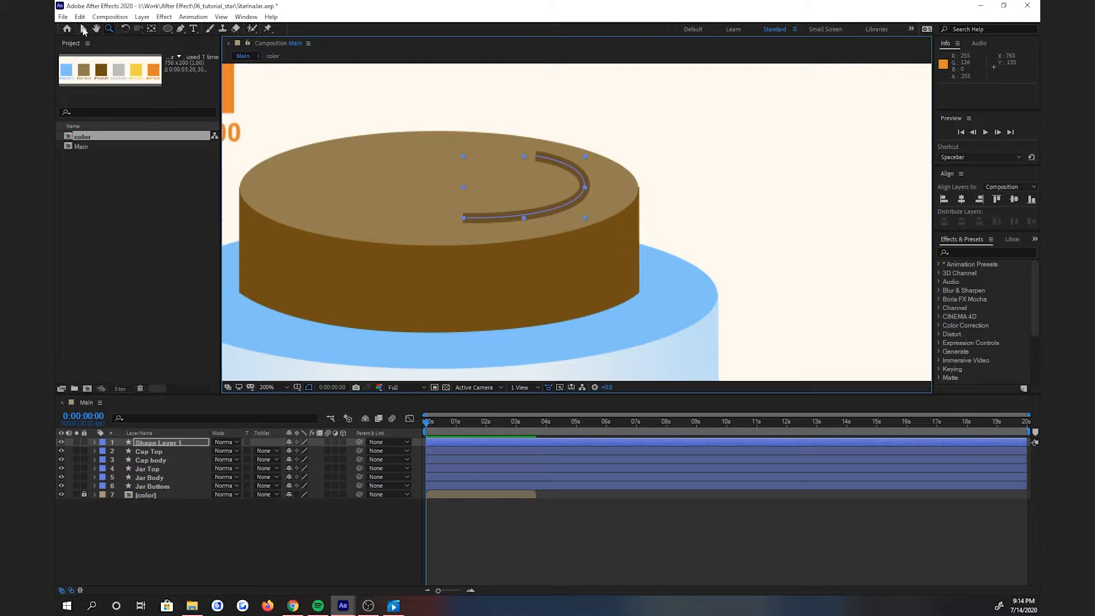
pyautogui.click(83, 30)
pyautogui.click(733, 187)
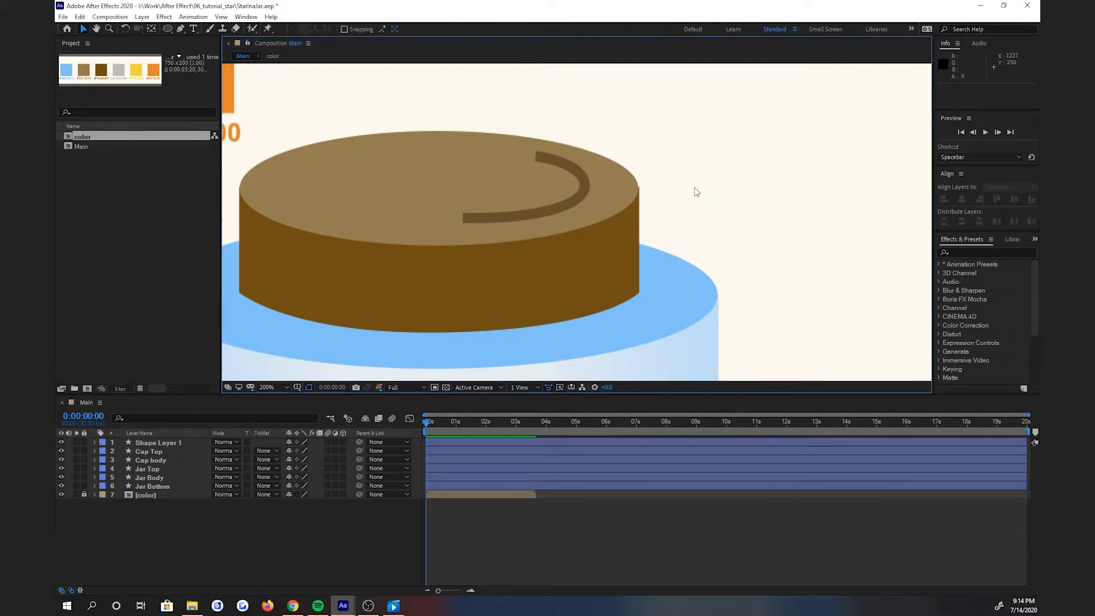
pyautogui.click(514, 217)
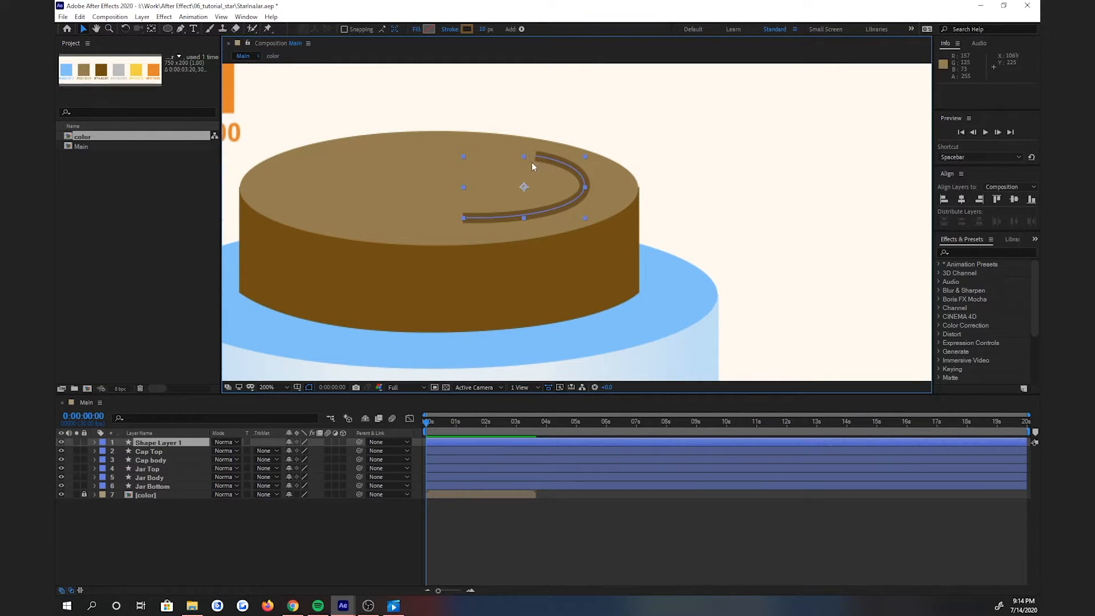
pyautogui.click(95, 443)
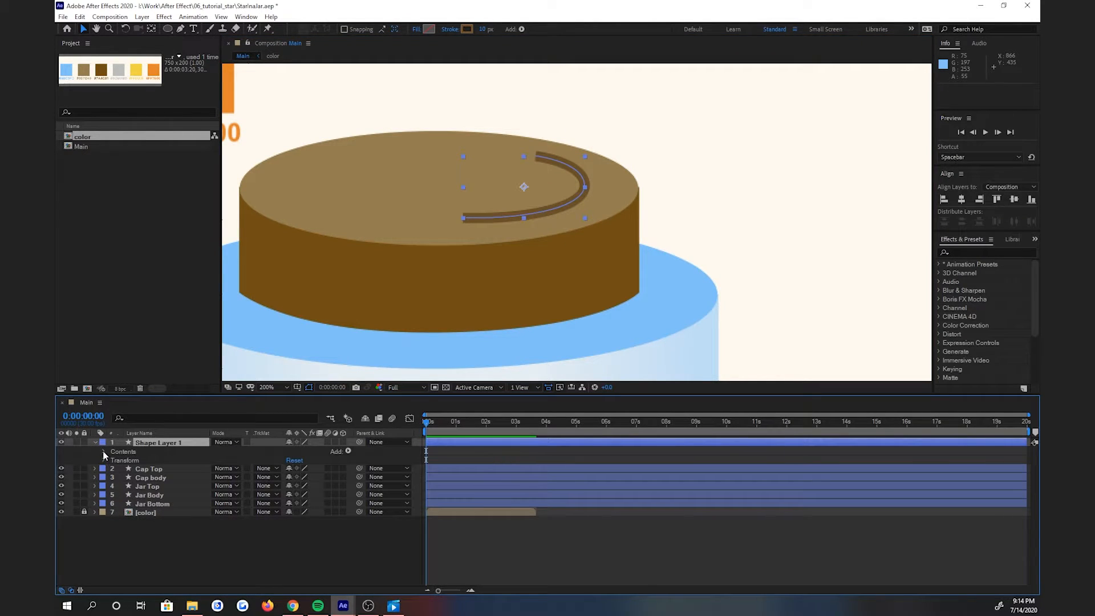
pyautogui.click(105, 452)
pyautogui.click(113, 460)
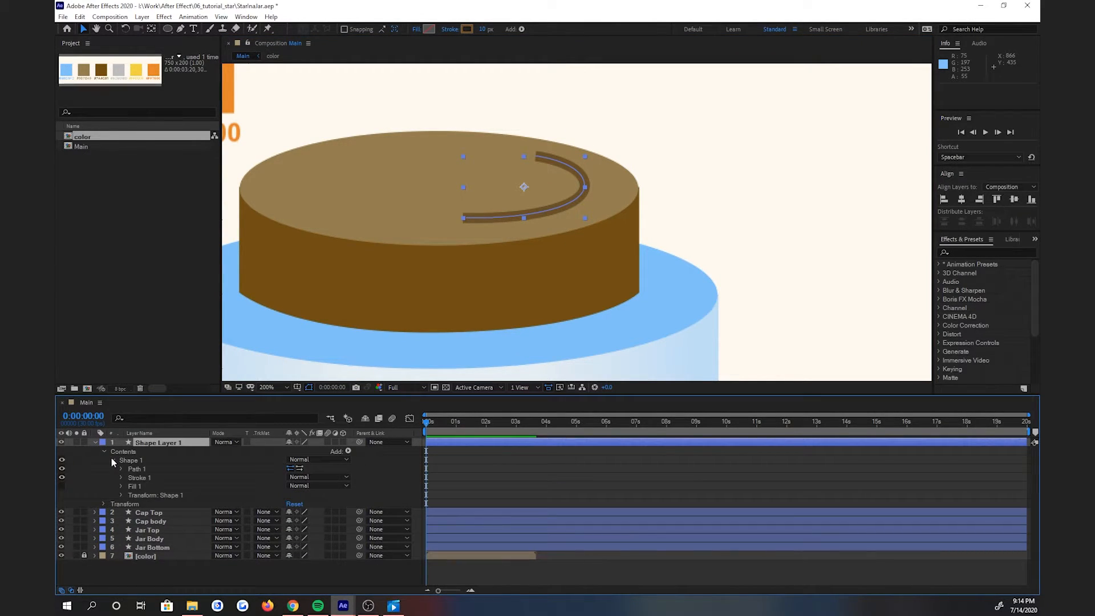
pyautogui.click(121, 477)
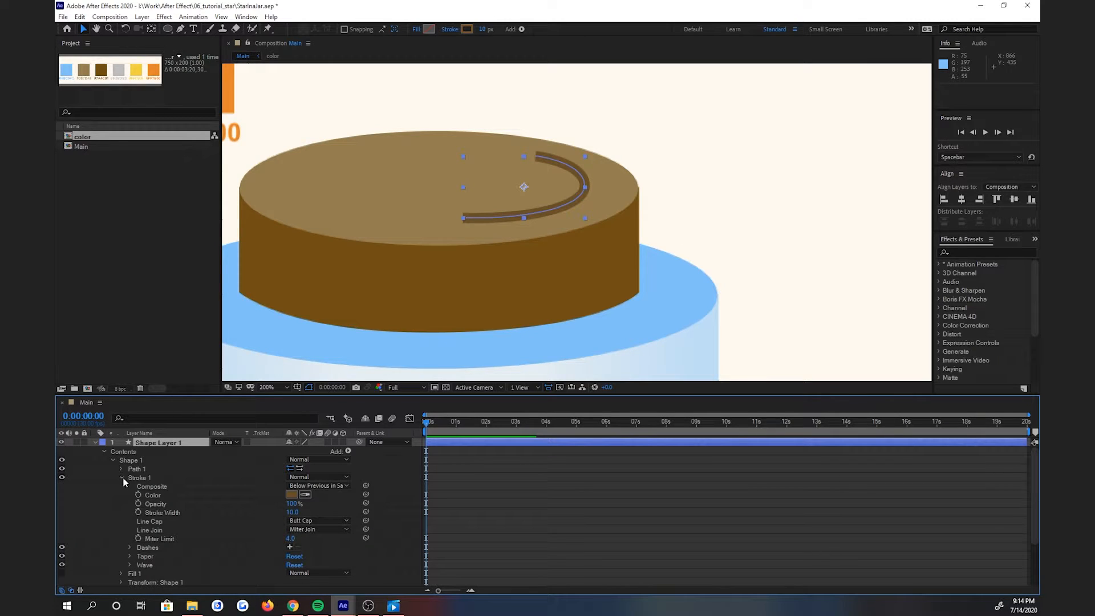
pyautogui.click(342, 521)
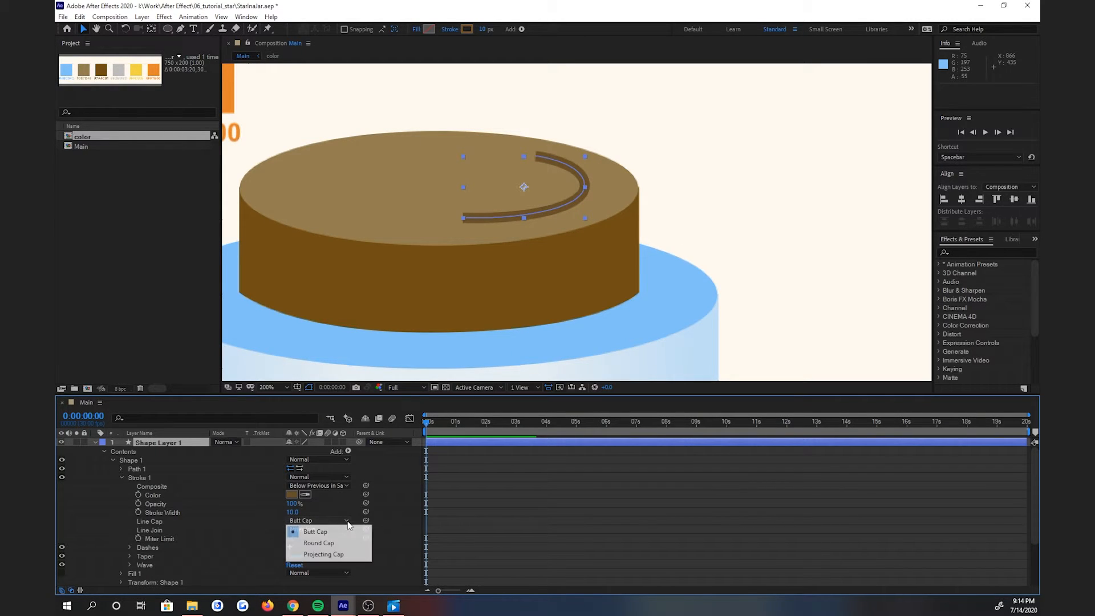
pyautogui.click(325, 542)
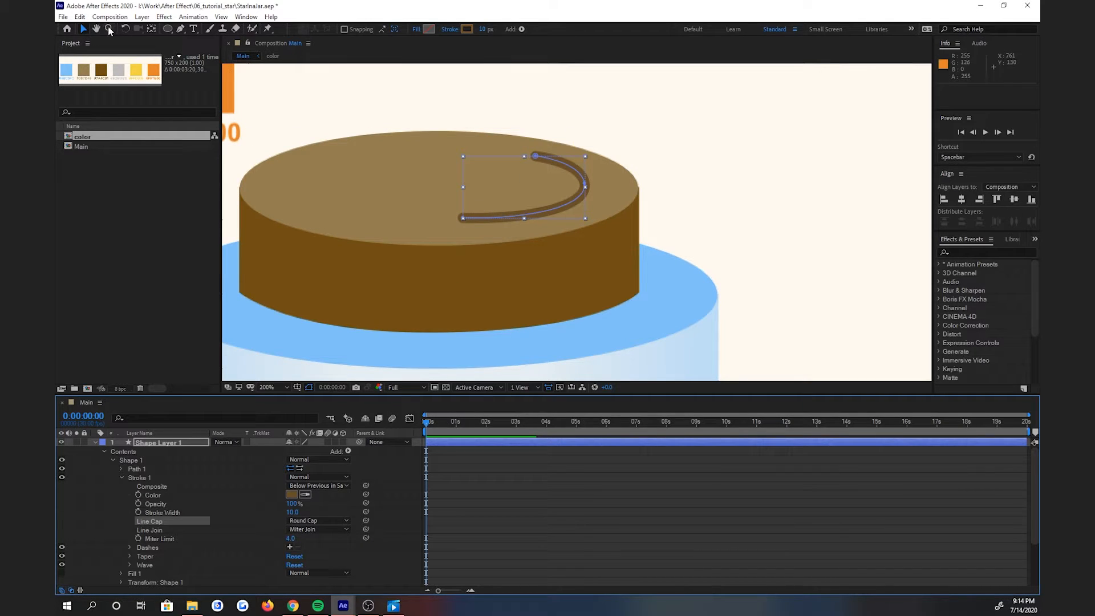
pyautogui.click(763, 205)
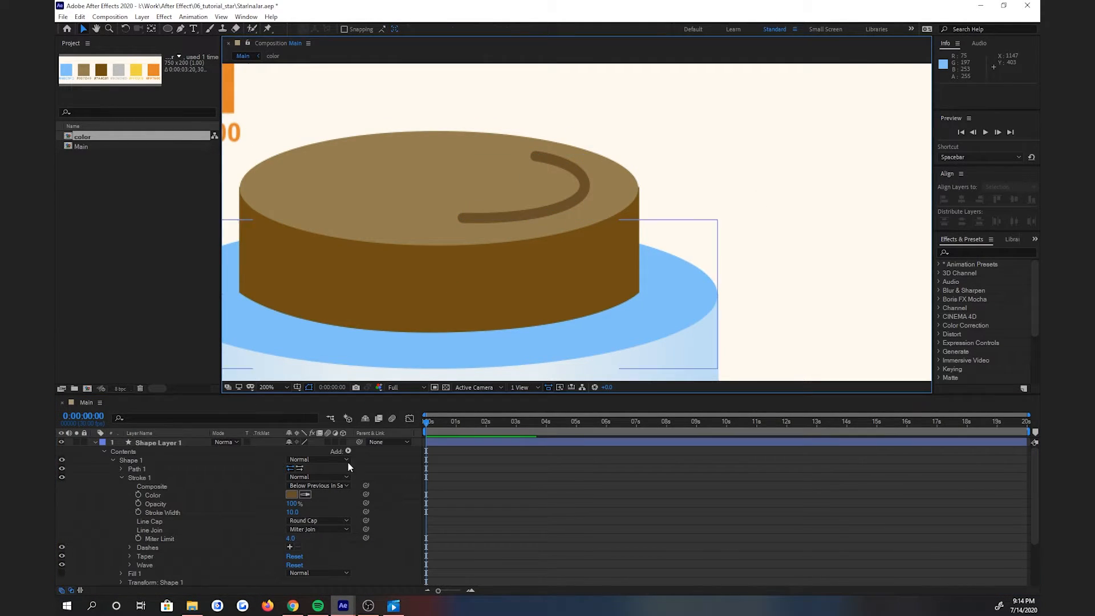
# - Collapse the curved stroke's layer properties and rename the layer as "Highlight"
pyautogui.click(95, 442)
pyautogui.rightClick(153, 446)
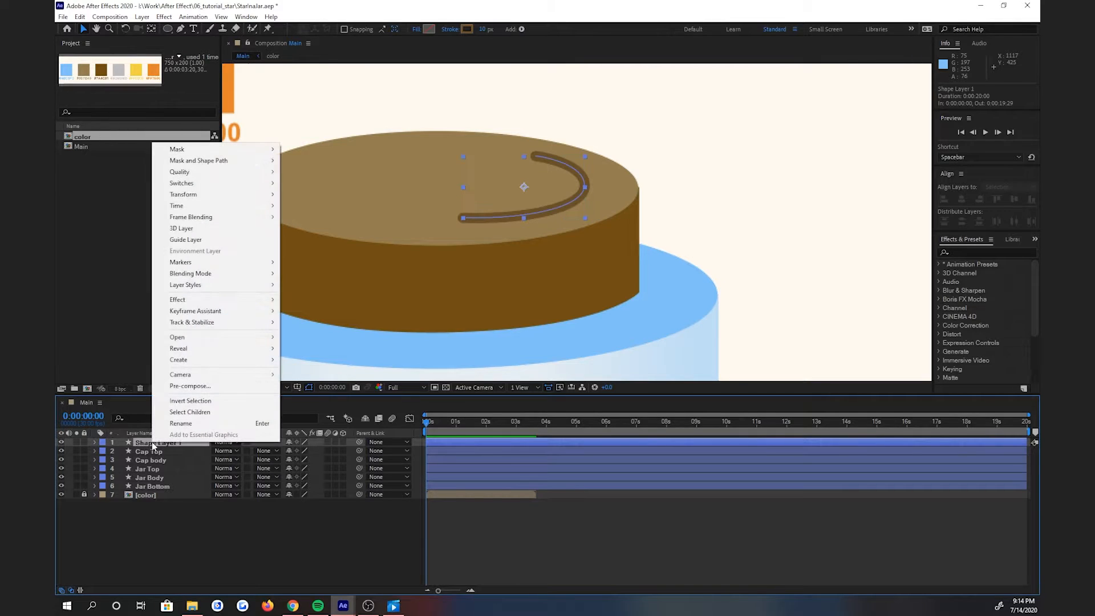
pyautogui.click(239, 425)
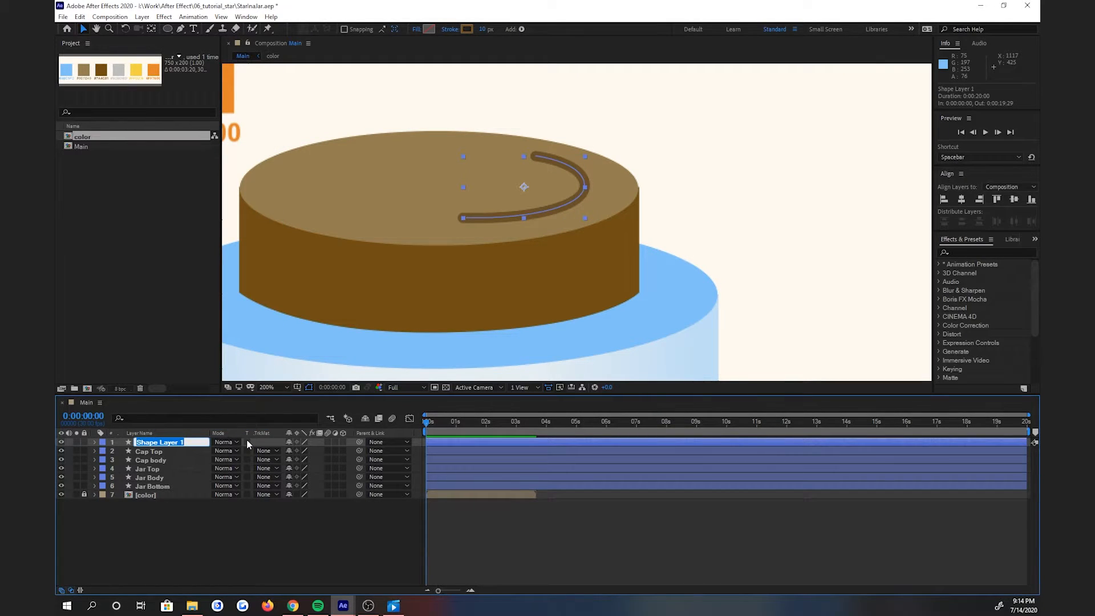
pyautogui.write('Highlight')
pyautogui.press('Return')
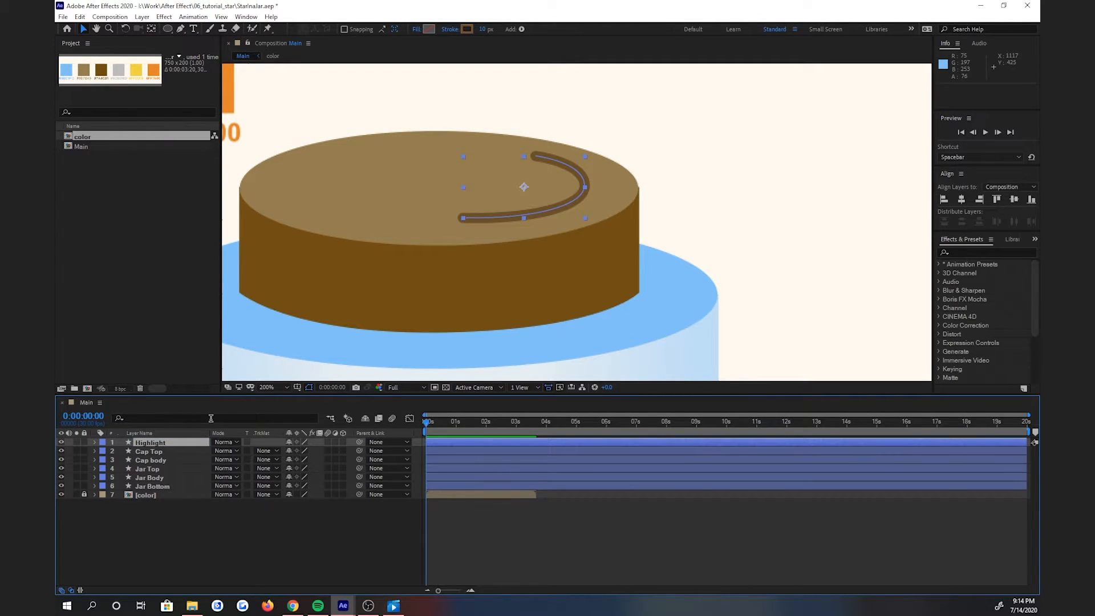
# - Draw an ellipse about 680 by 190 px around the jar's bottom, extending past both sides of the jar
pyautogui.click(285, 387)
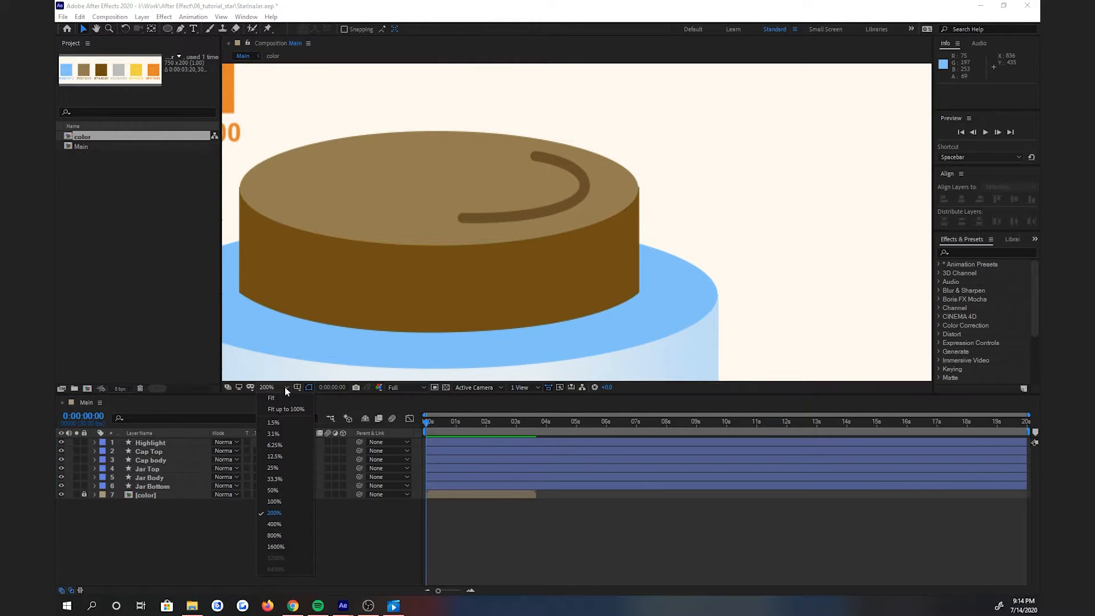
pyautogui.click(285, 399)
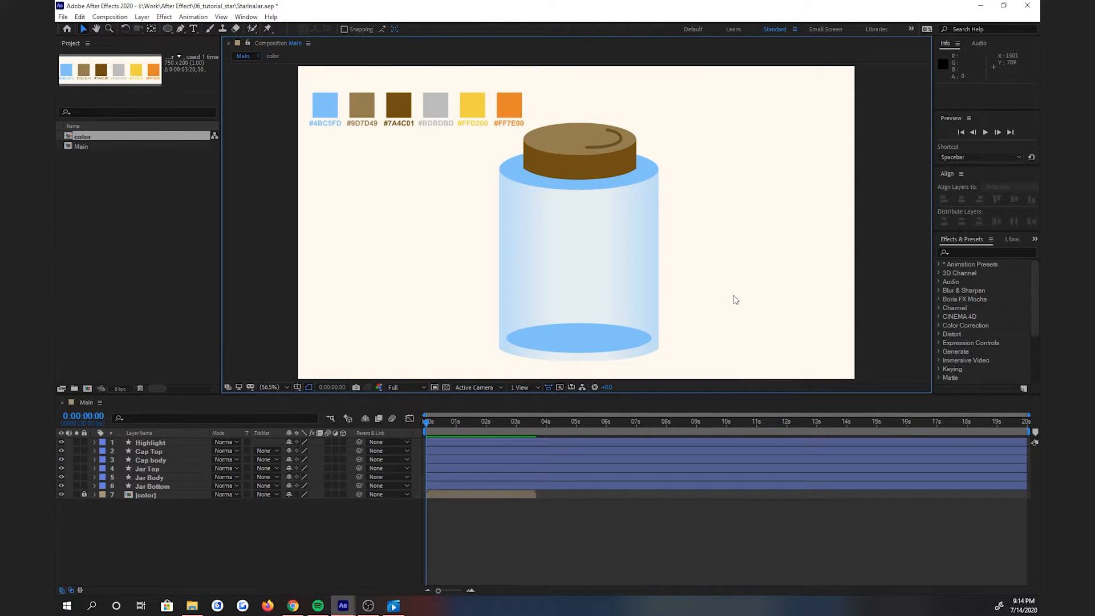
pyautogui.click(167, 29)
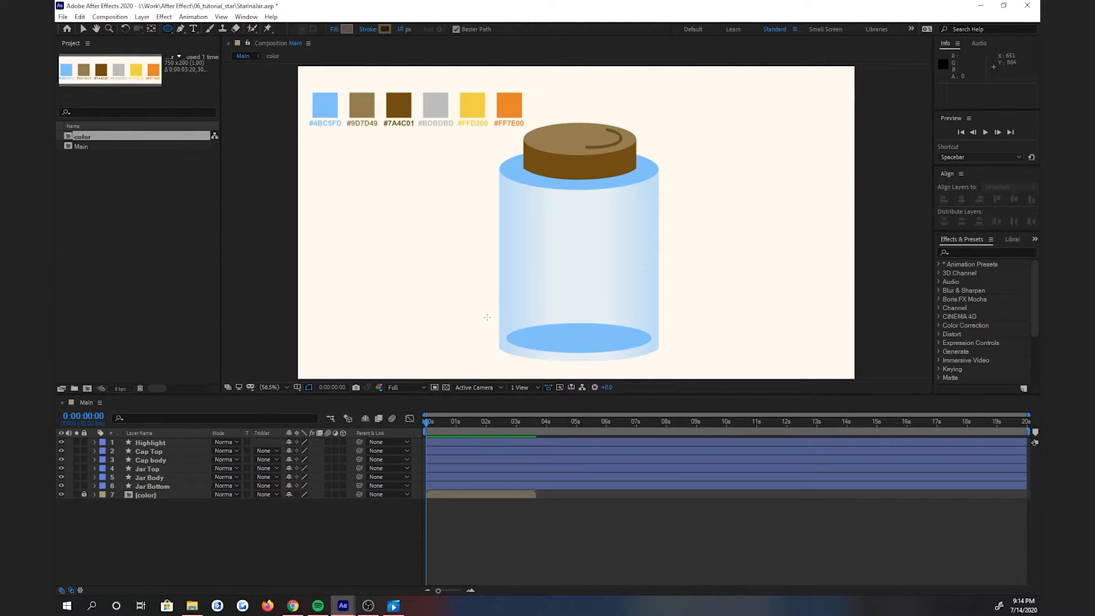
pyautogui.moveTo(477, 313); pyautogui.dragTo(675, 369)
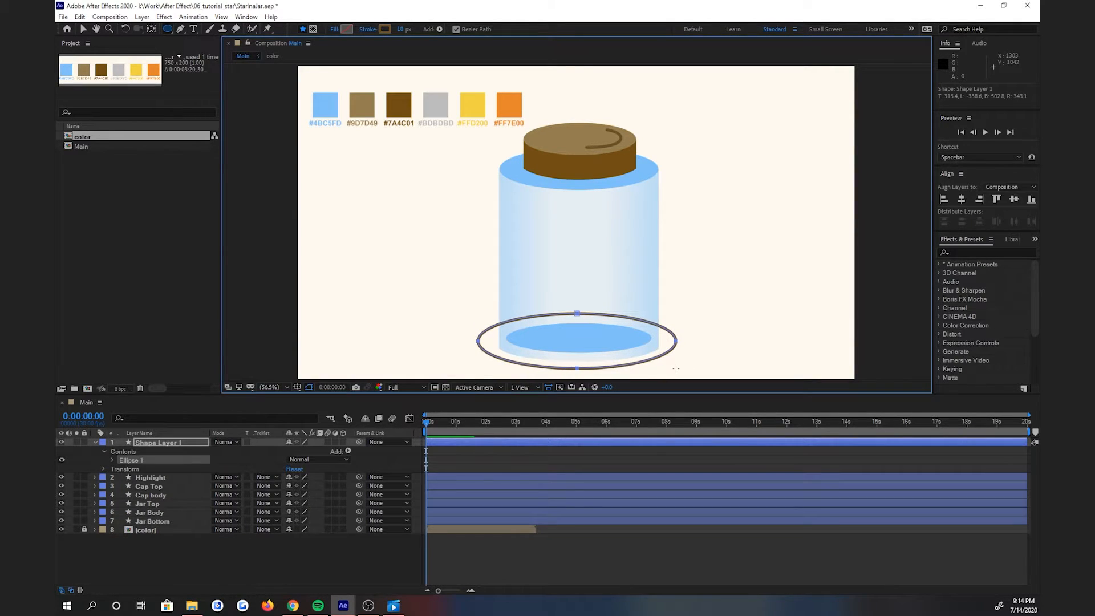
# - Set the new ellipse's stroke to None and its fill to Solid Color
pyautogui.click(368, 29)
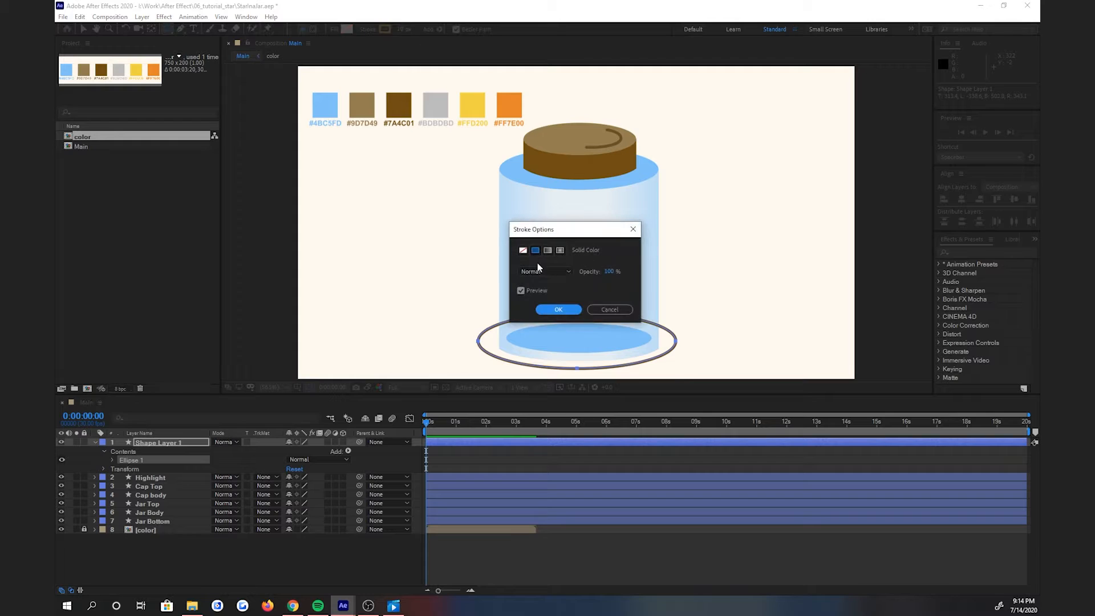
pyautogui.click(522, 251)
pyautogui.click(560, 310)
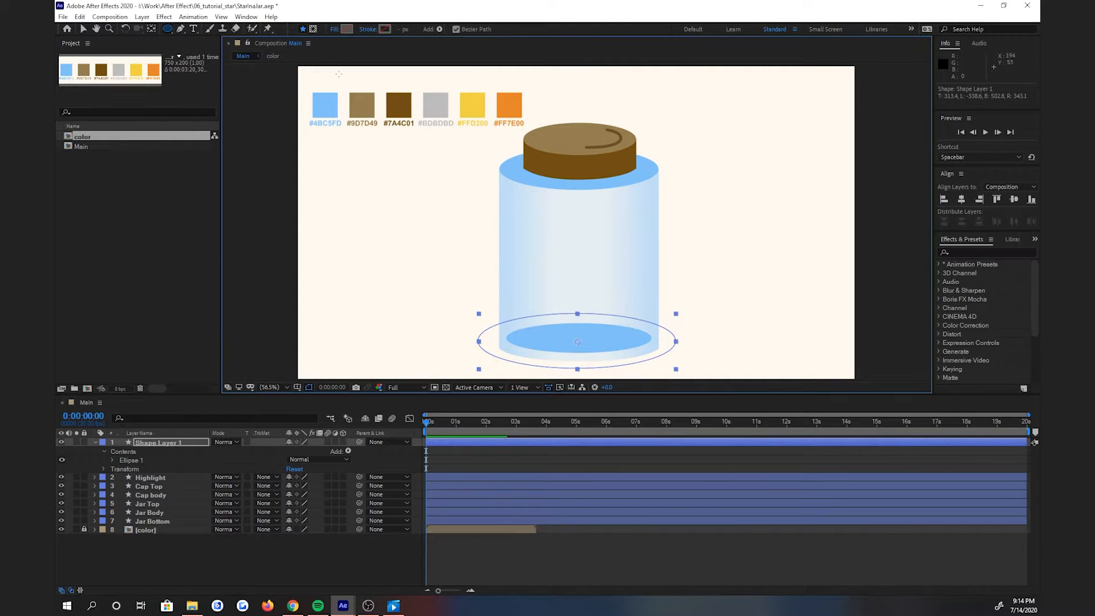
pyautogui.click(345, 29)
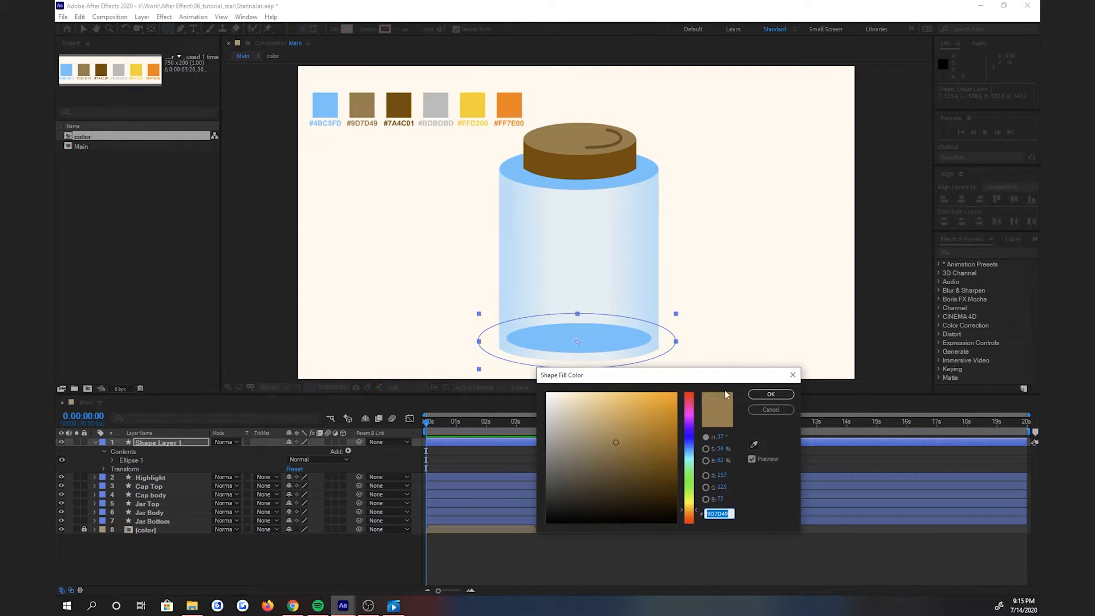
pyautogui.click(772, 410)
pyautogui.click(335, 29)
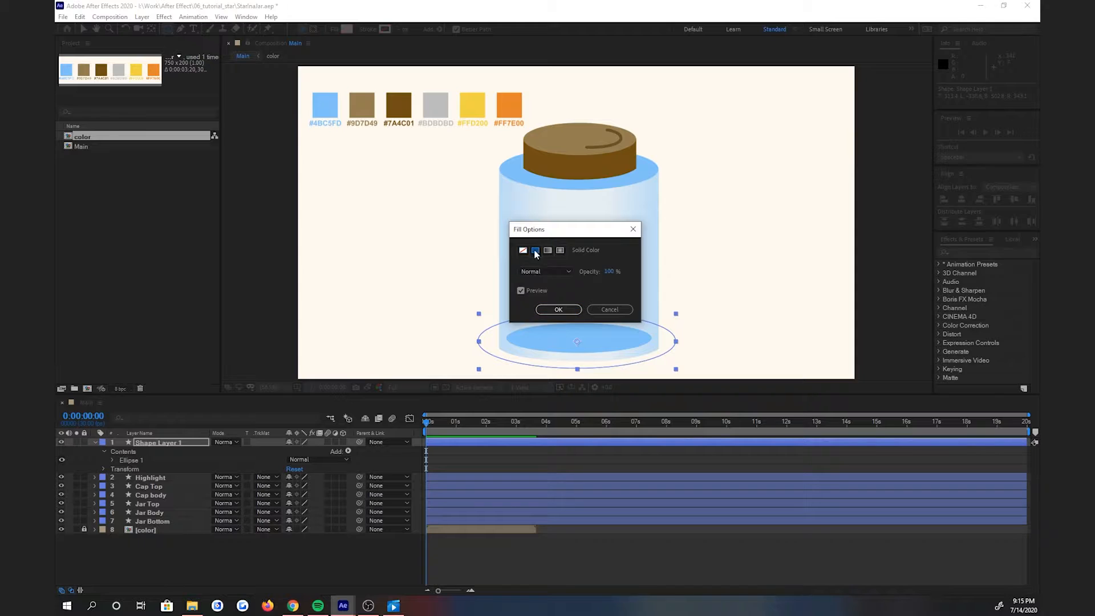
pyautogui.click(536, 251)
pyautogui.click(562, 311)
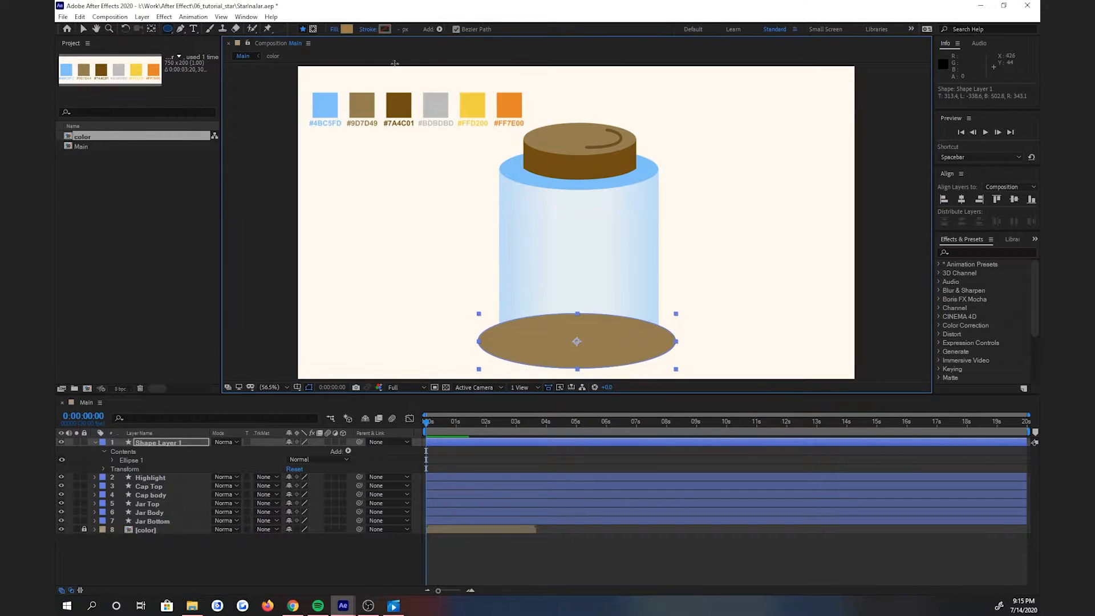
# - Fill the ellipse with the palette's grey #BDBDBD and set its fill opacity to 50%
pyautogui.click(347, 30)
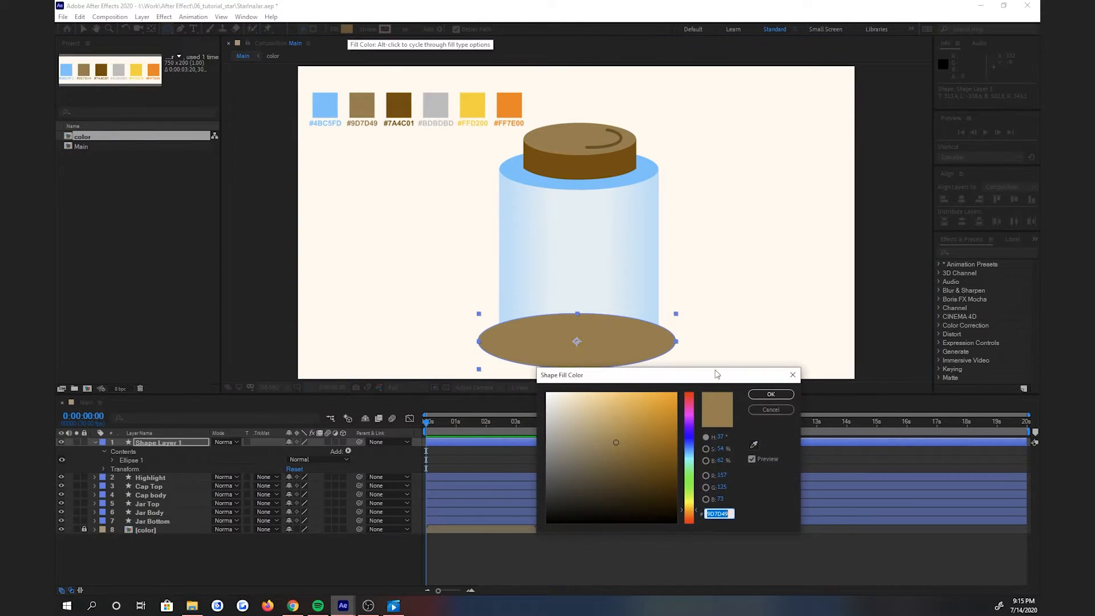
pyautogui.click(753, 444)
pyautogui.click(435, 104)
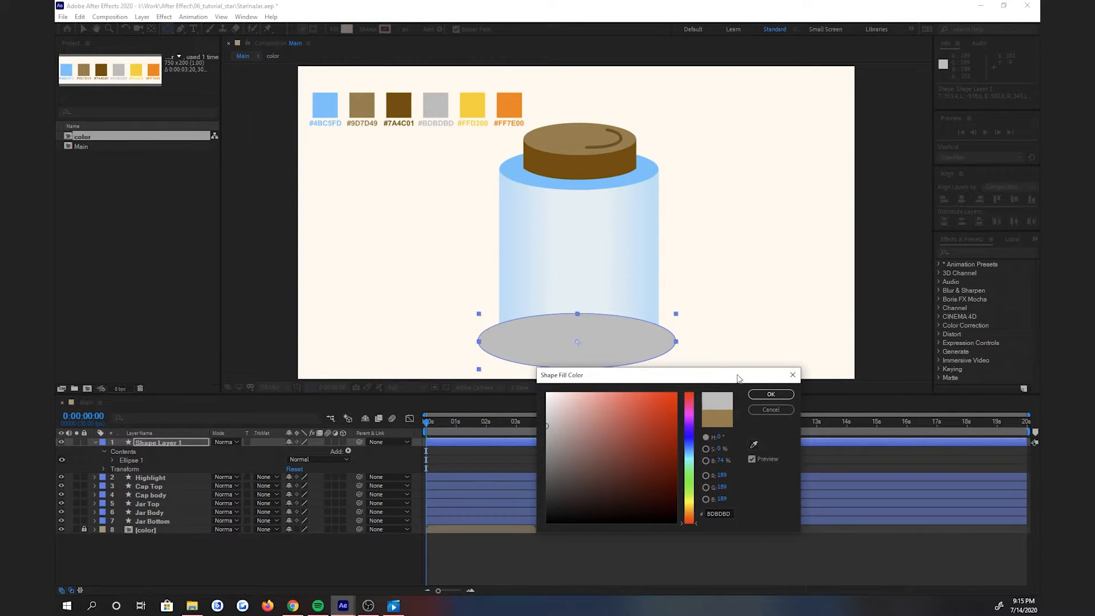
pyautogui.click(770, 394)
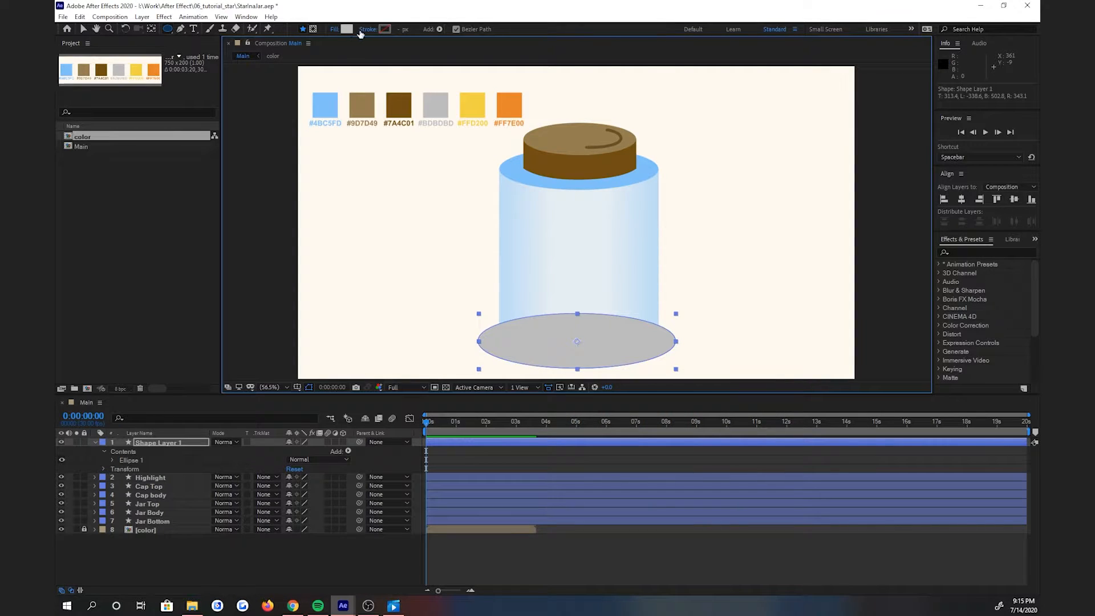
pyautogui.click(333, 31)
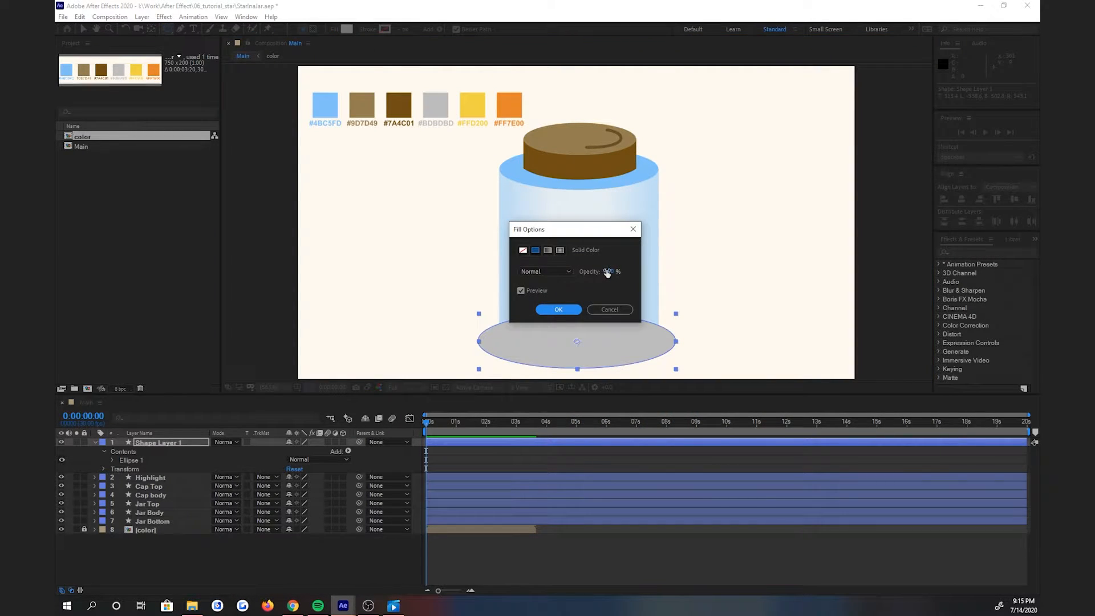
pyautogui.write('50')
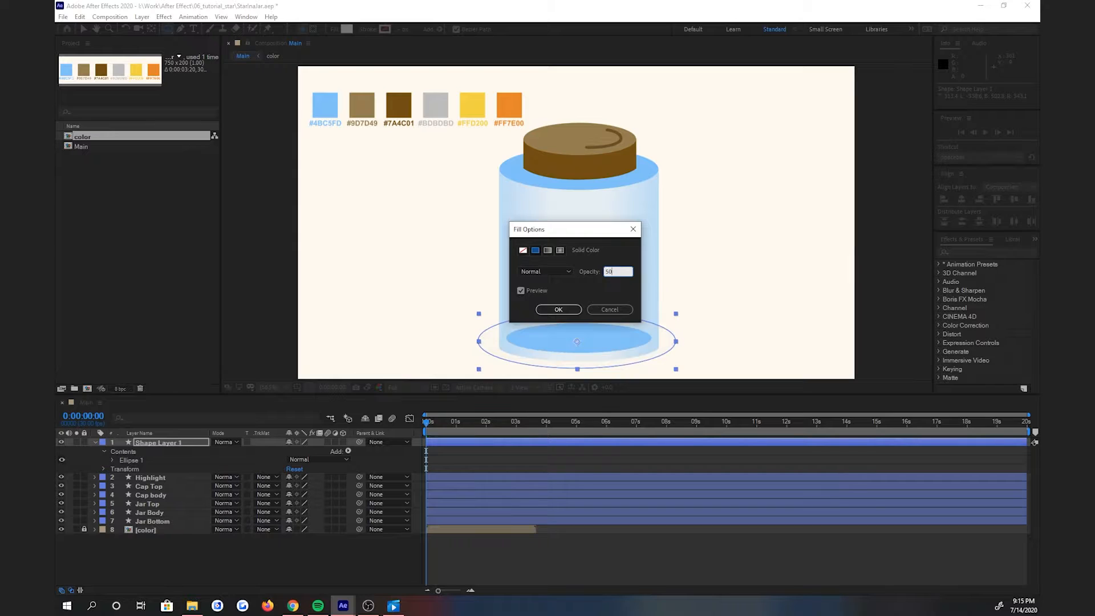
pyautogui.click(558, 309)
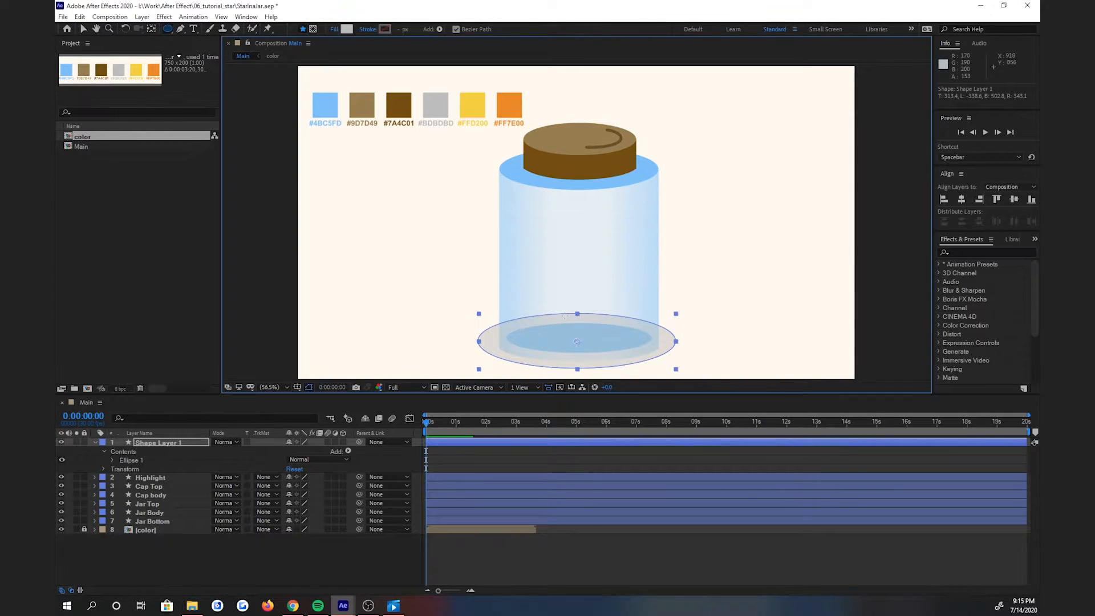
# - Rename the grey ellipse's layer as "Shadow"
pyautogui.rightClick(163, 441)
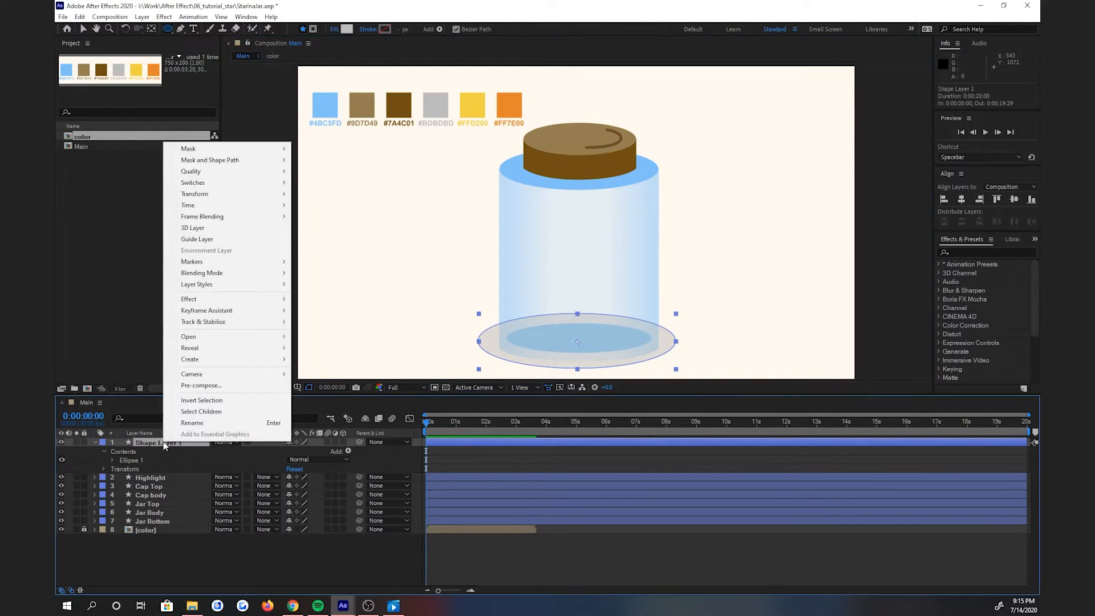
pyautogui.click(195, 420)
pyautogui.write('Shadow')
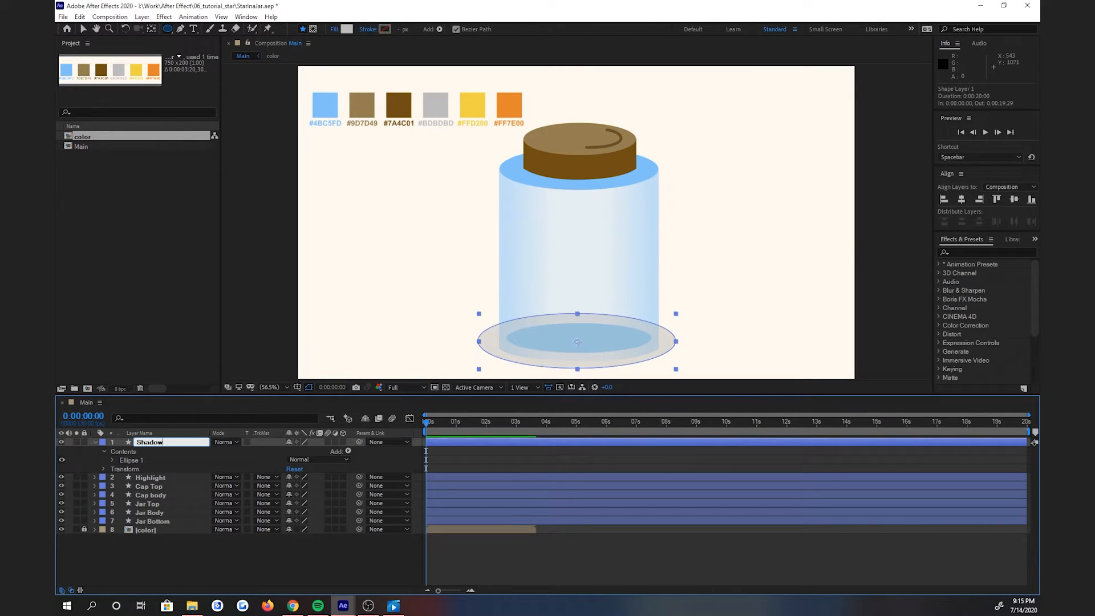
pyautogui.press('Return')
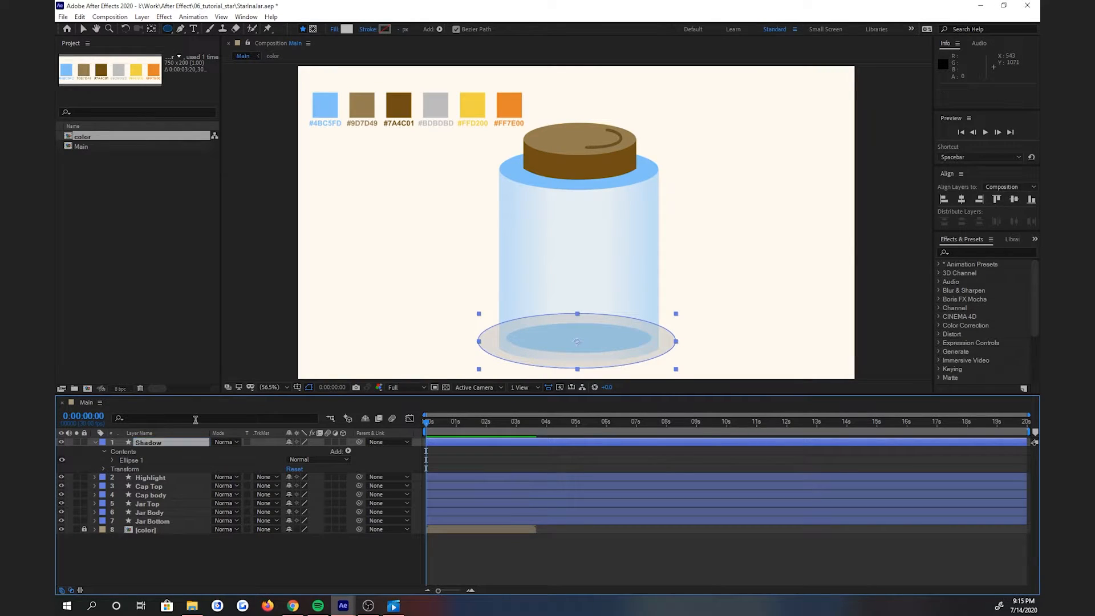
# - Collapse the Shadow layer's properties and move the layer below Jar Bottom in the layer stack
pyautogui.click(94, 443)
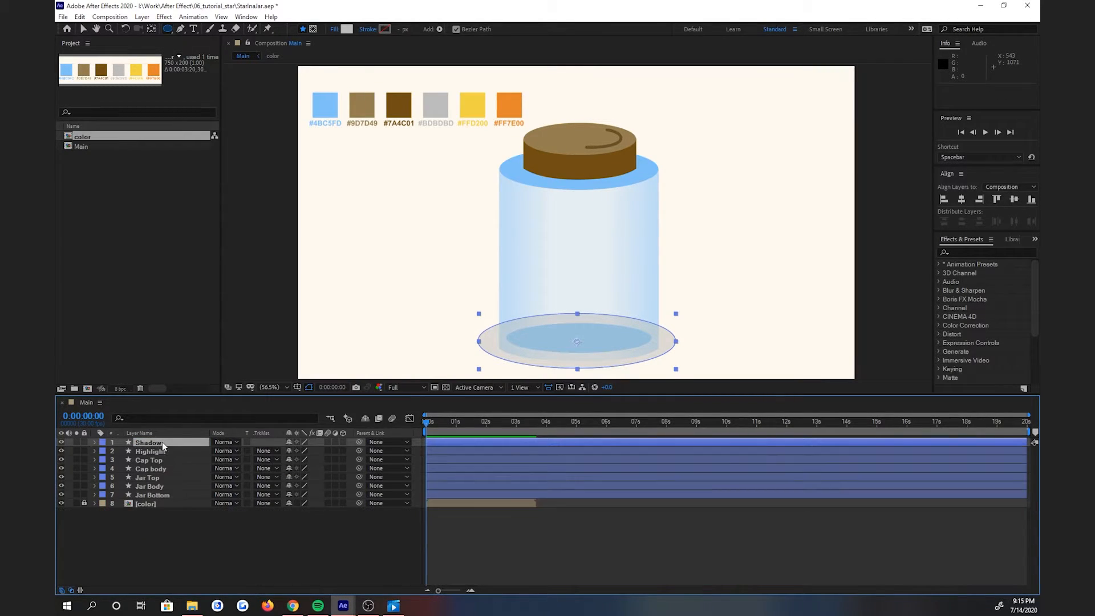
pyautogui.moveTo(162, 443); pyautogui.dragTo(176, 504)
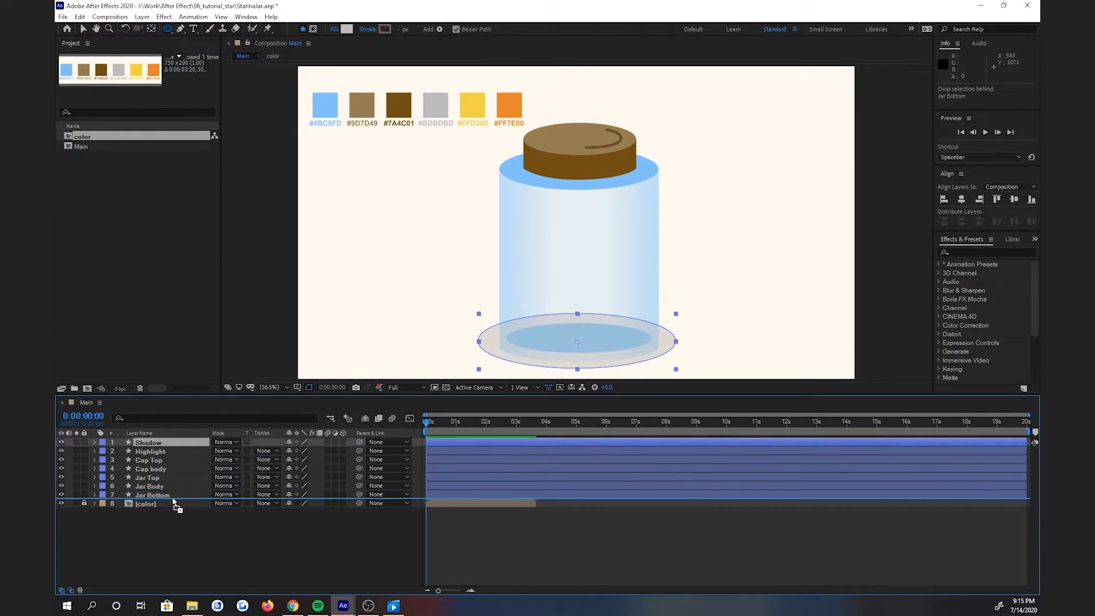
pyautogui.click(276, 532)
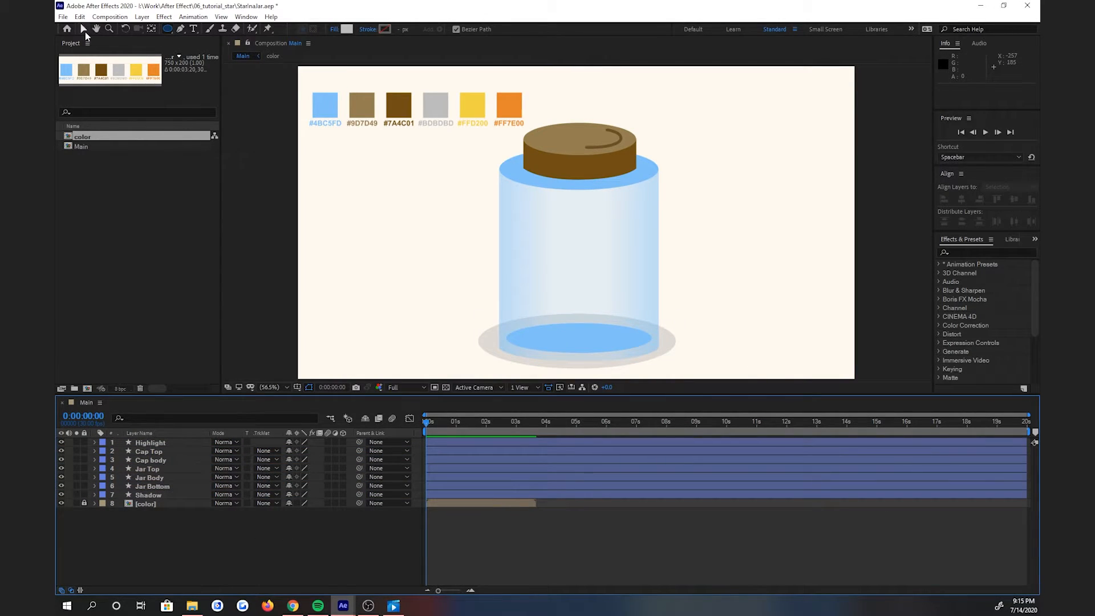
# - Shift the shadow ellipse about 7 px right and 12 px down under the jar, then deselect it
pyautogui.click(83, 30)
pyautogui.moveTo(669, 341); pyautogui.dragTo(669, 340)
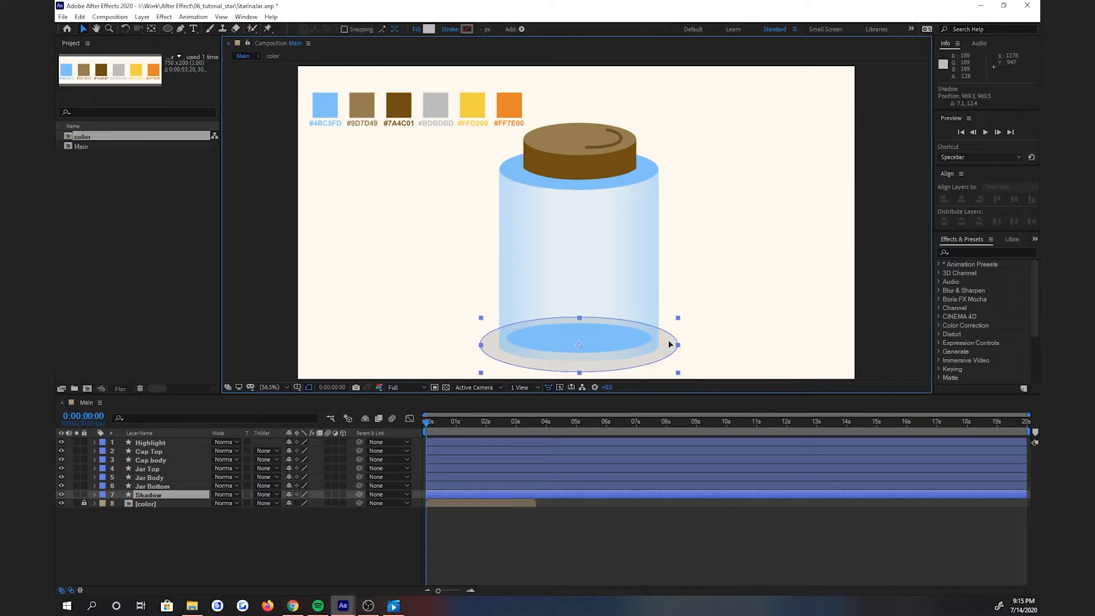
pyautogui.click(782, 320)
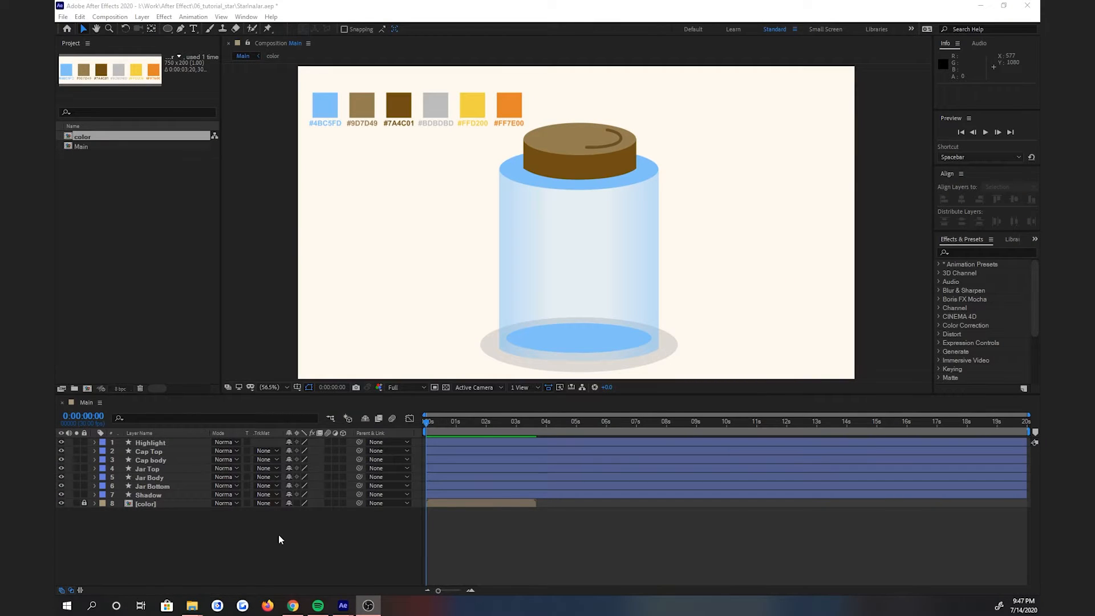
# - Create an empty shape layer and rename it as "Star"
pyautogui.rightClick(279, 538)
pyautogui.moveTo(353, 422)
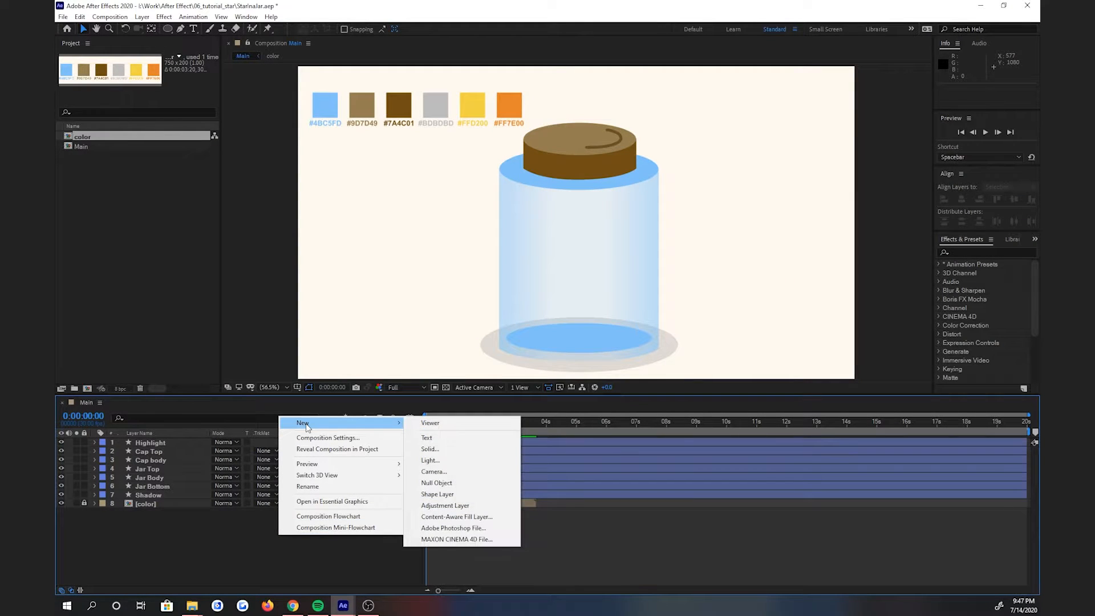
pyautogui.click(455, 495)
pyautogui.rightClick(147, 441)
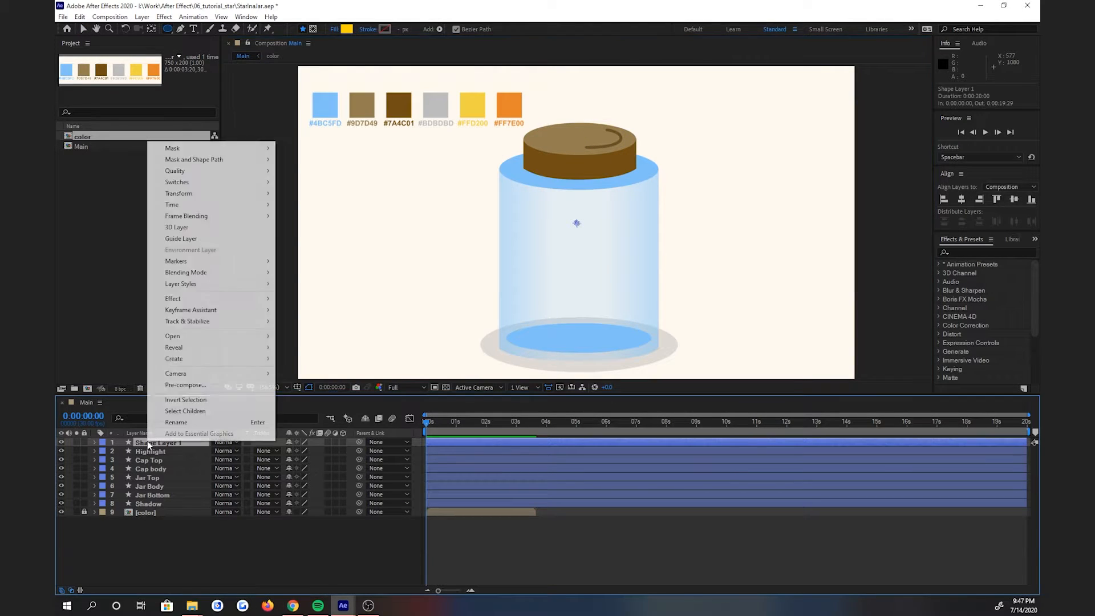
pyautogui.click(184, 424)
pyautogui.write('Star')
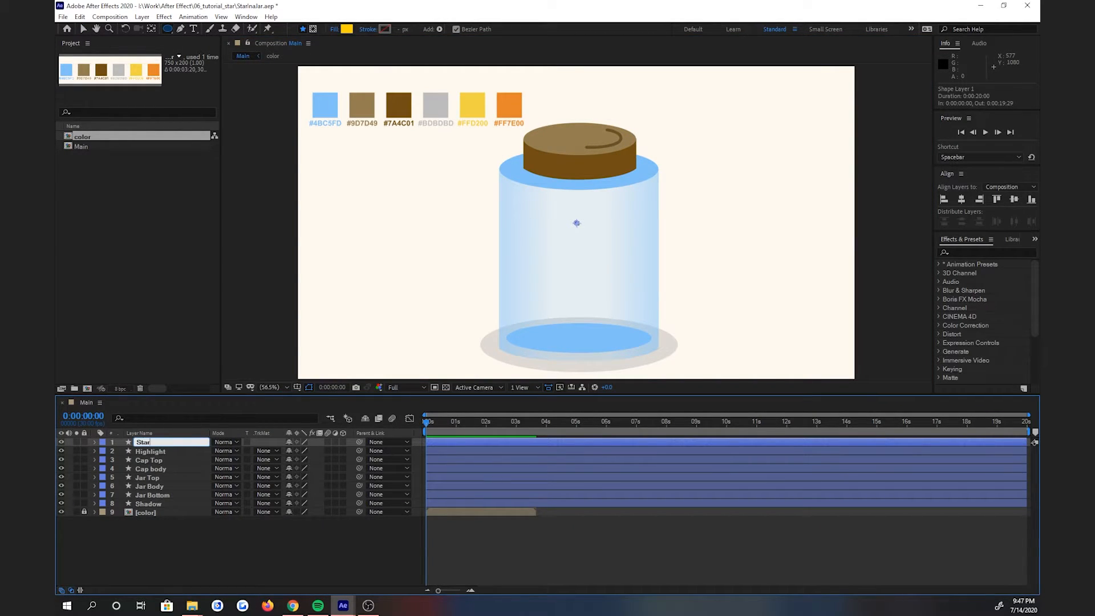
pyautogui.press('Return')
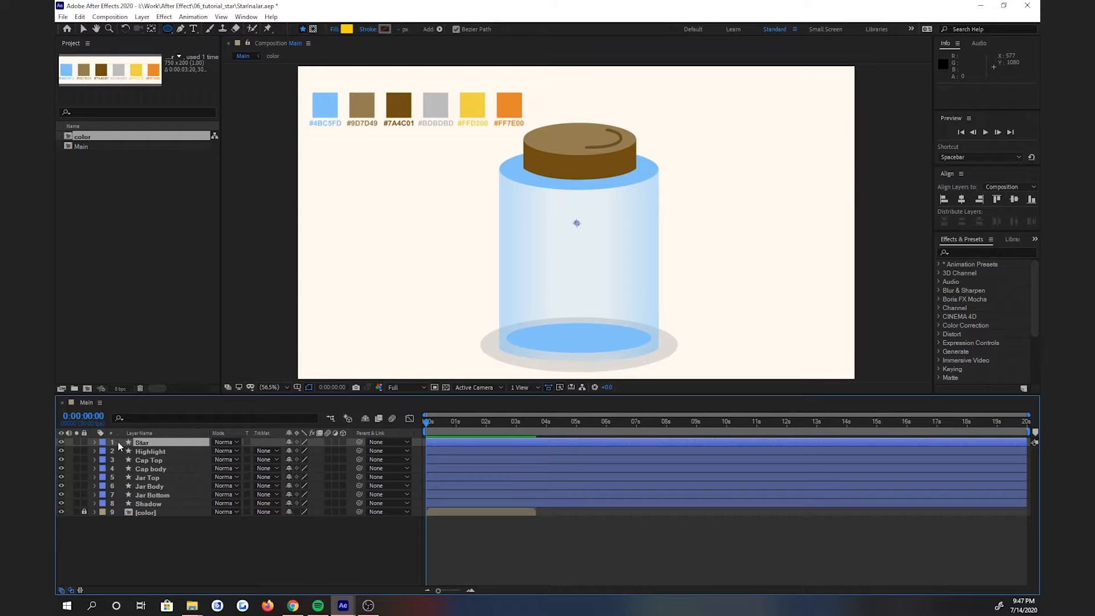
# - Add a Polystar path to the Star layer and move the star to the empty area left of the jar
pyautogui.click(94, 442)
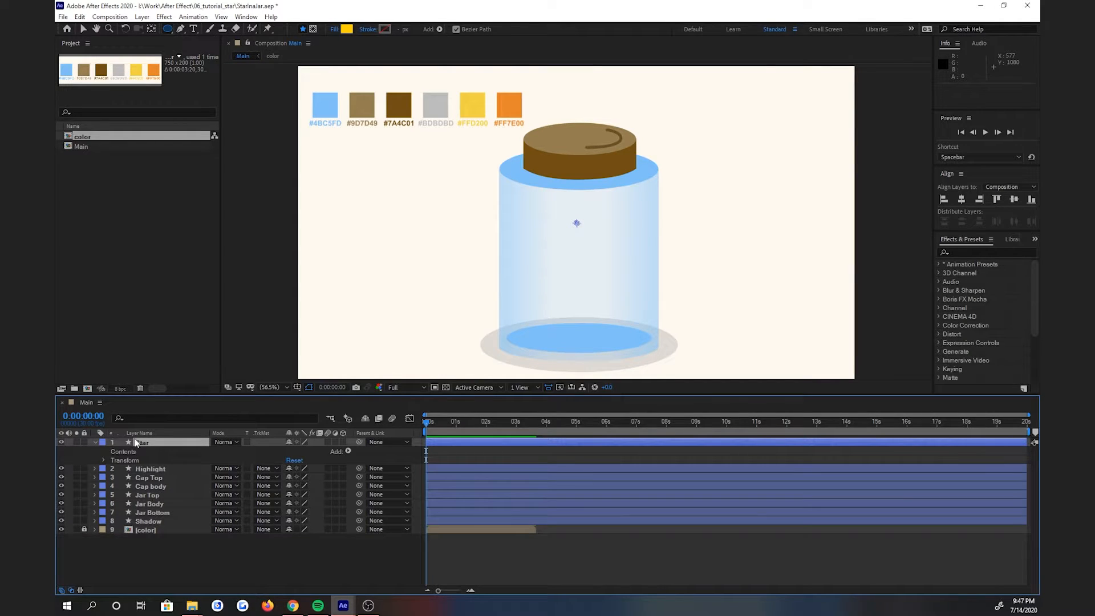
pyautogui.click(349, 452)
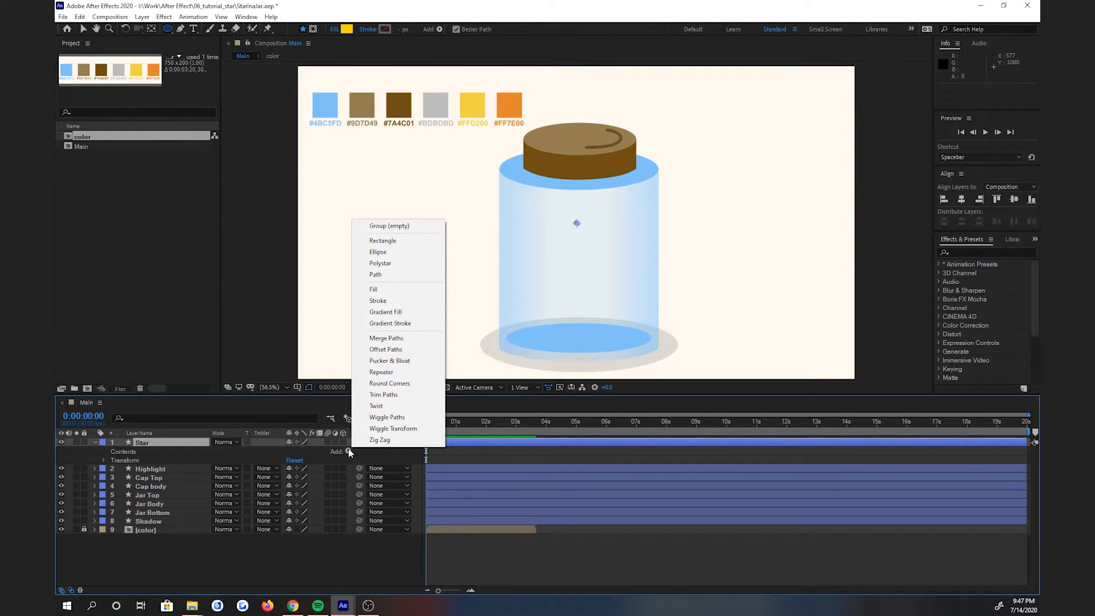
pyautogui.click(393, 259)
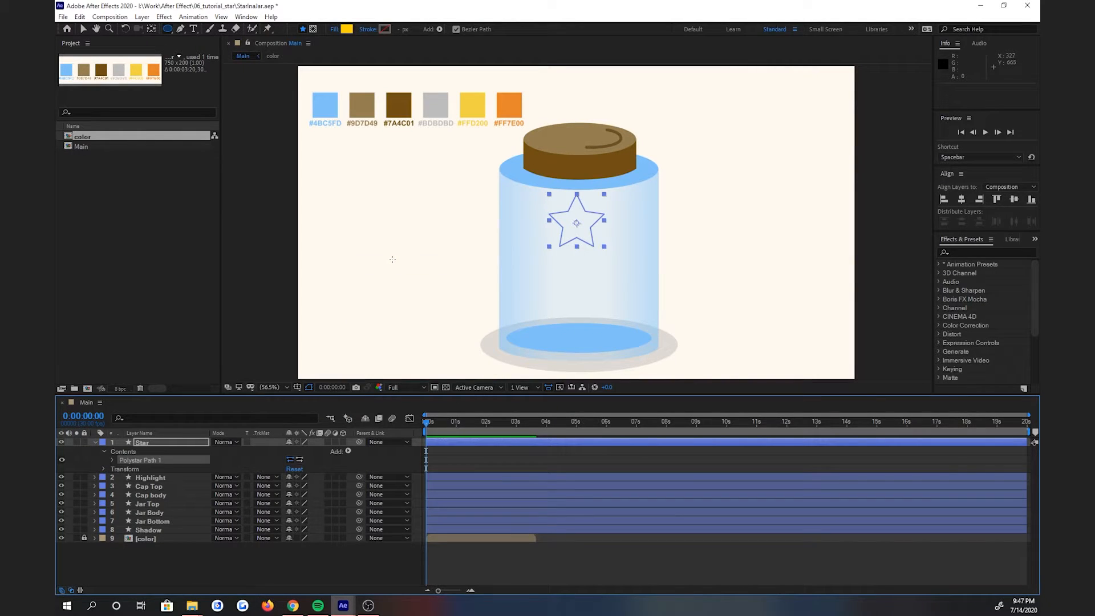
pyautogui.click(84, 29)
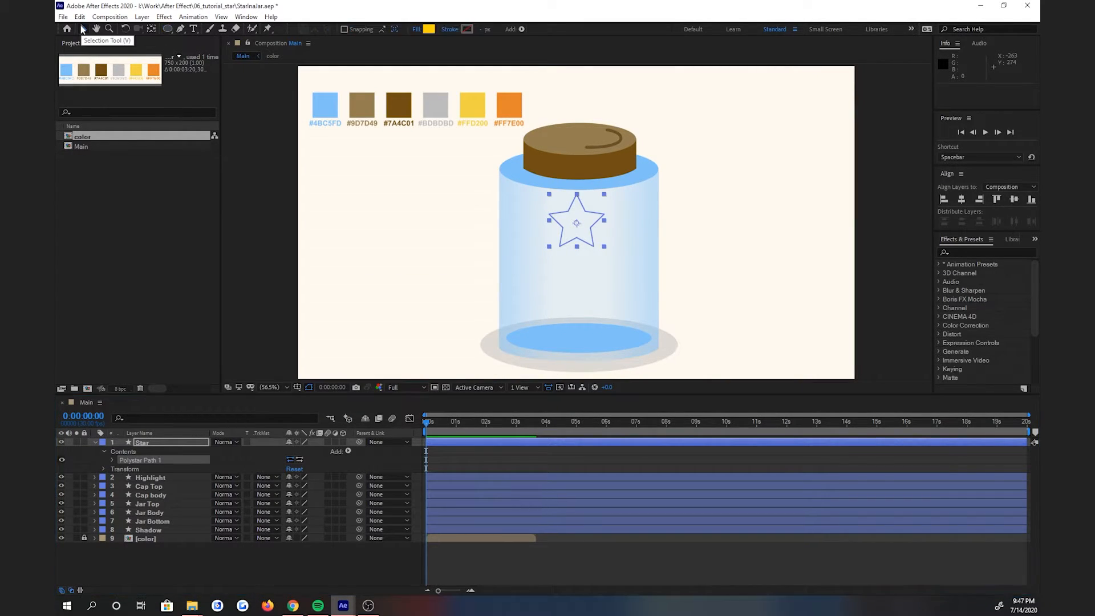
pyautogui.moveTo(592, 221); pyautogui.dragTo(457, 249)
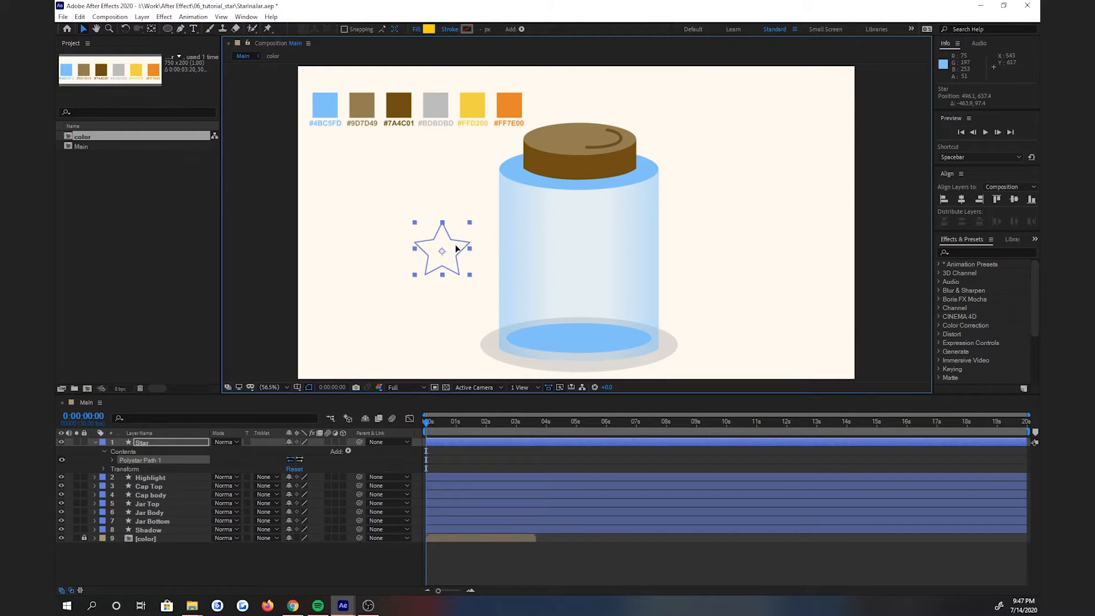
# - Add a Fill to the star and sample the palette's yellow #FFD200 as its colour
pyautogui.click(348, 451)
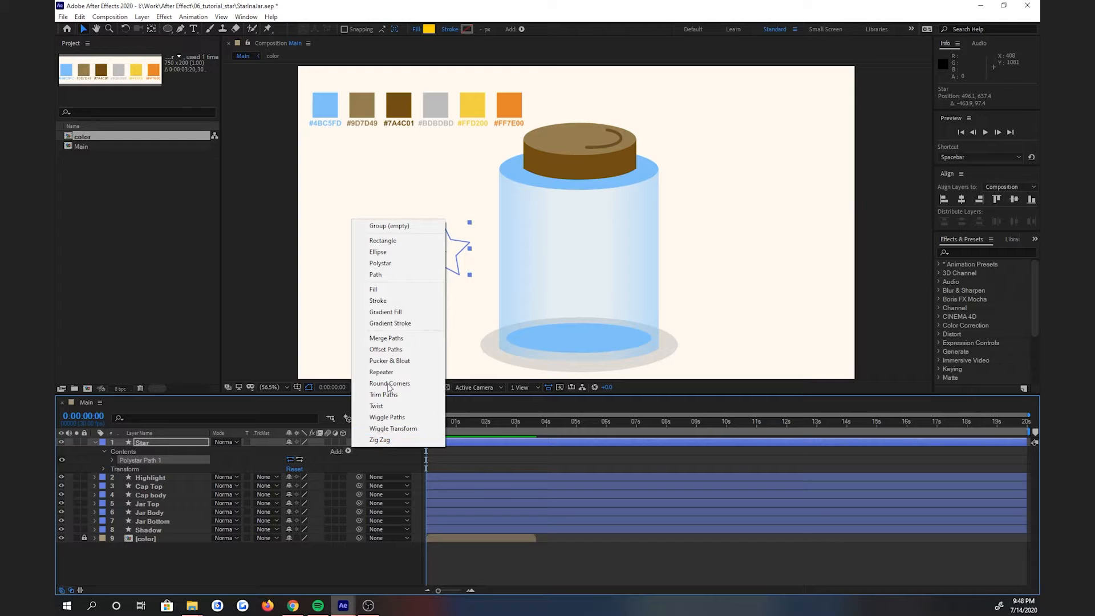
pyautogui.click(374, 289)
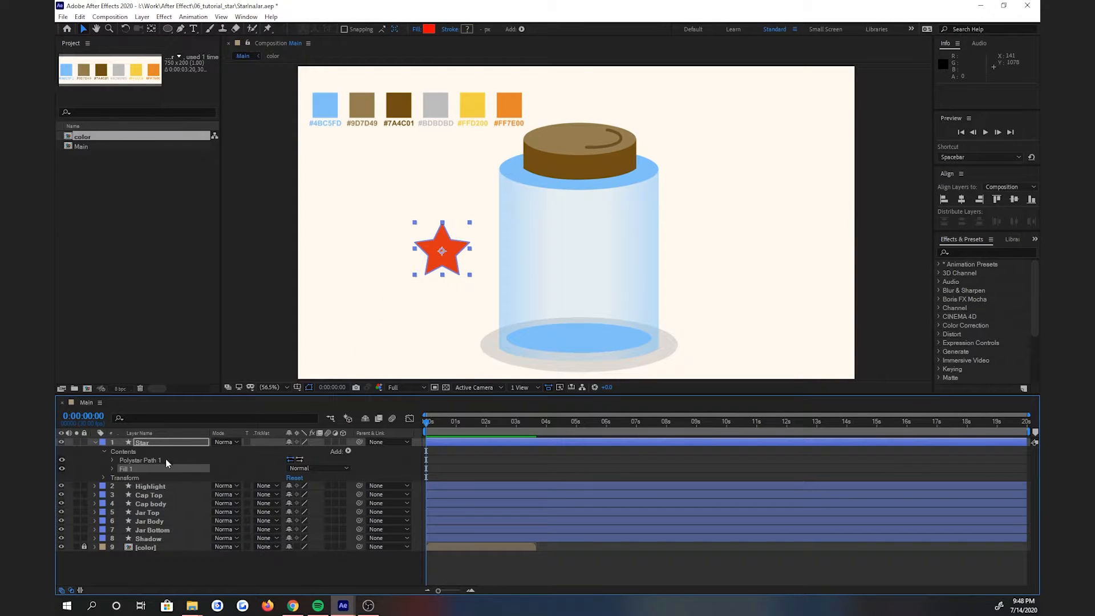
pyautogui.click(113, 468)
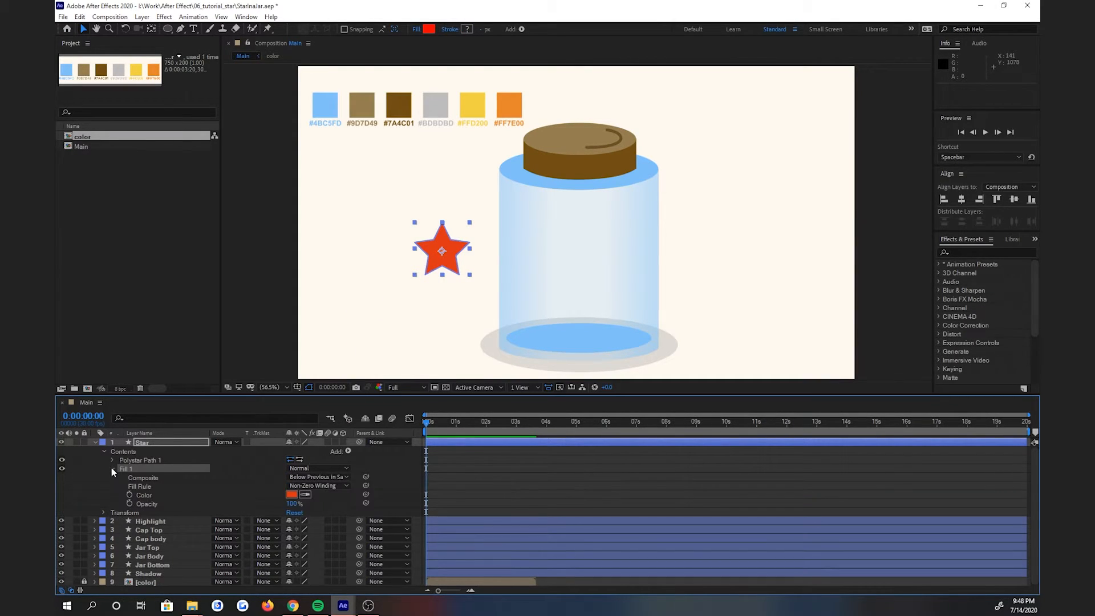
pyautogui.click(291, 495)
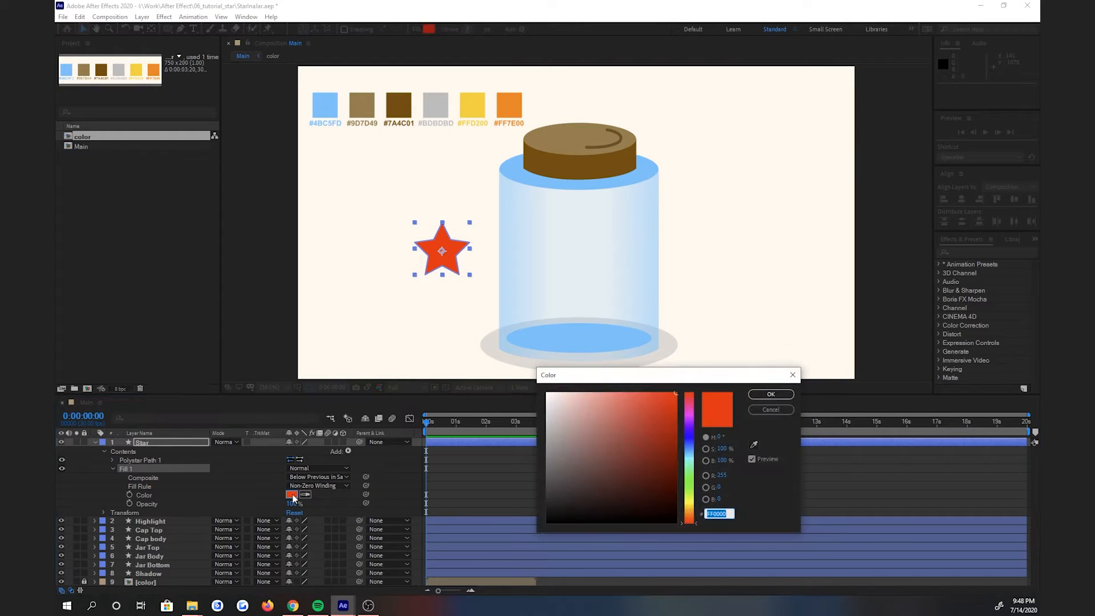
pyautogui.click(753, 445)
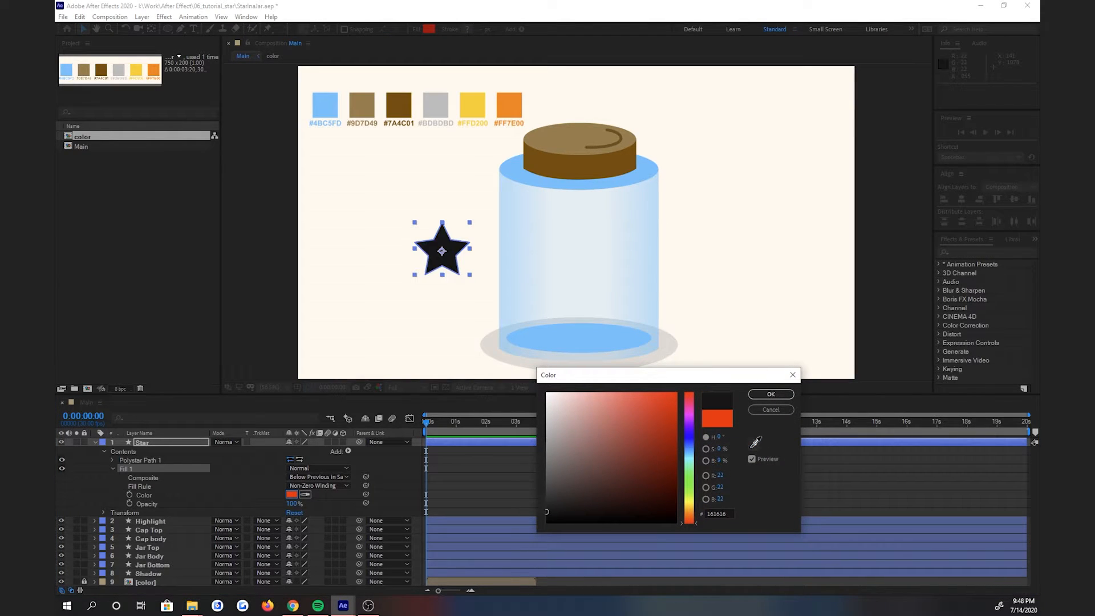
pyautogui.click(474, 100)
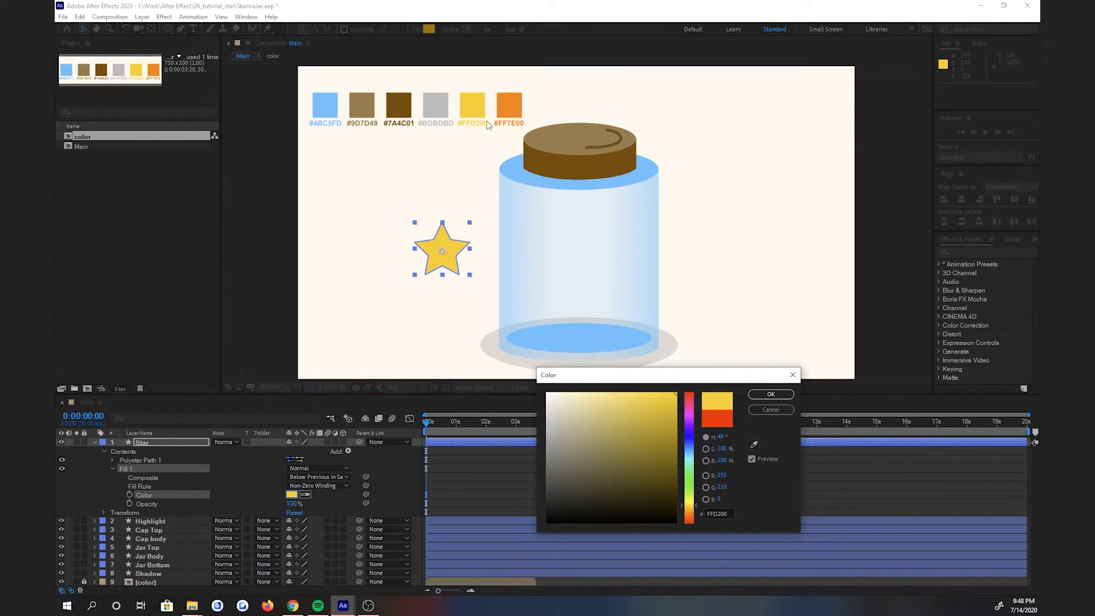
pyautogui.click(758, 394)
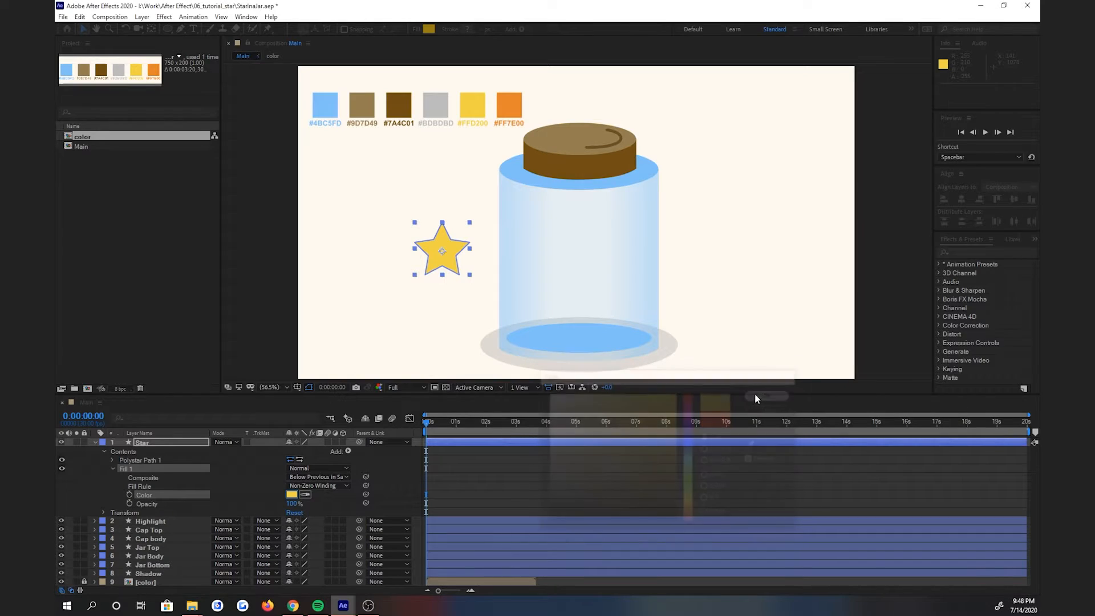
pyautogui.click(113, 469)
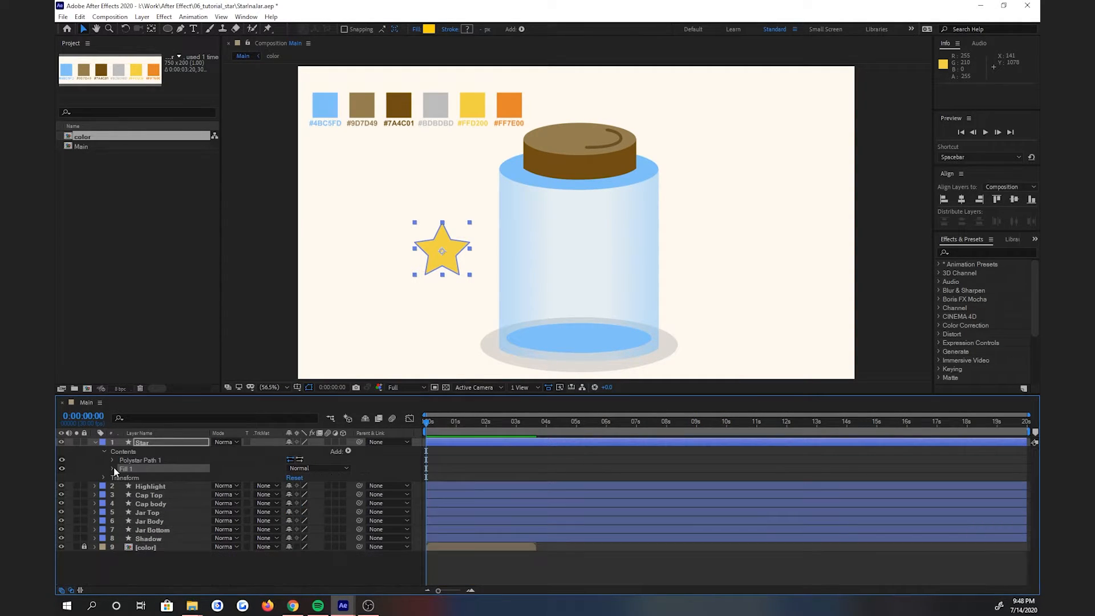
# - Set the star path's Outer Roundness to 50% and Inner Roundness to about -80%, then collapse the layer
pyautogui.click(113, 461)
pyautogui.click(138, 461)
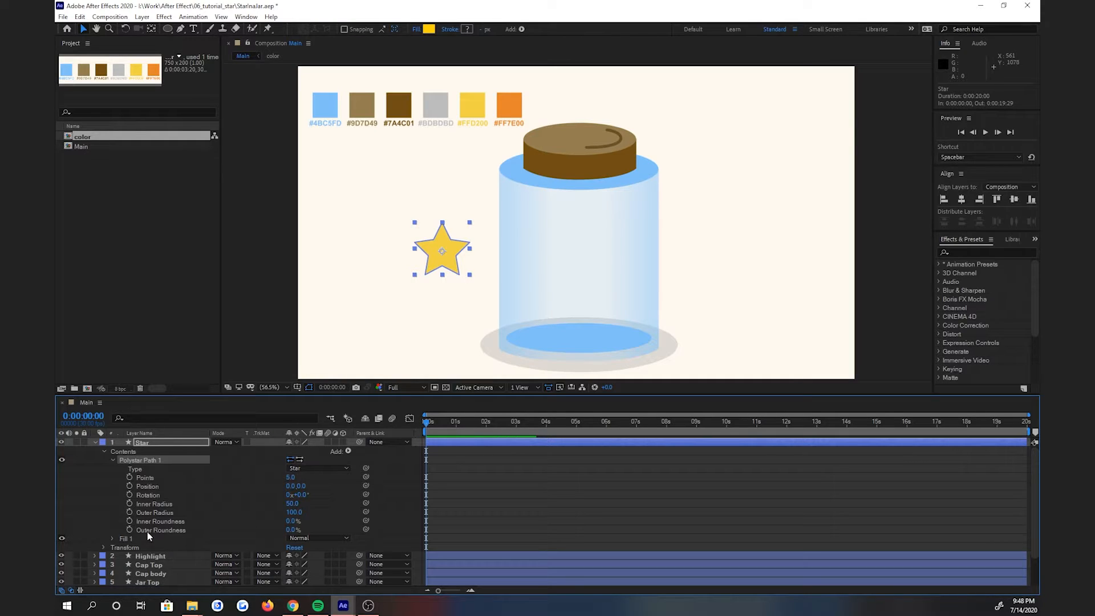
pyautogui.click(291, 529)
pyautogui.write('50')
pyautogui.press('Return')
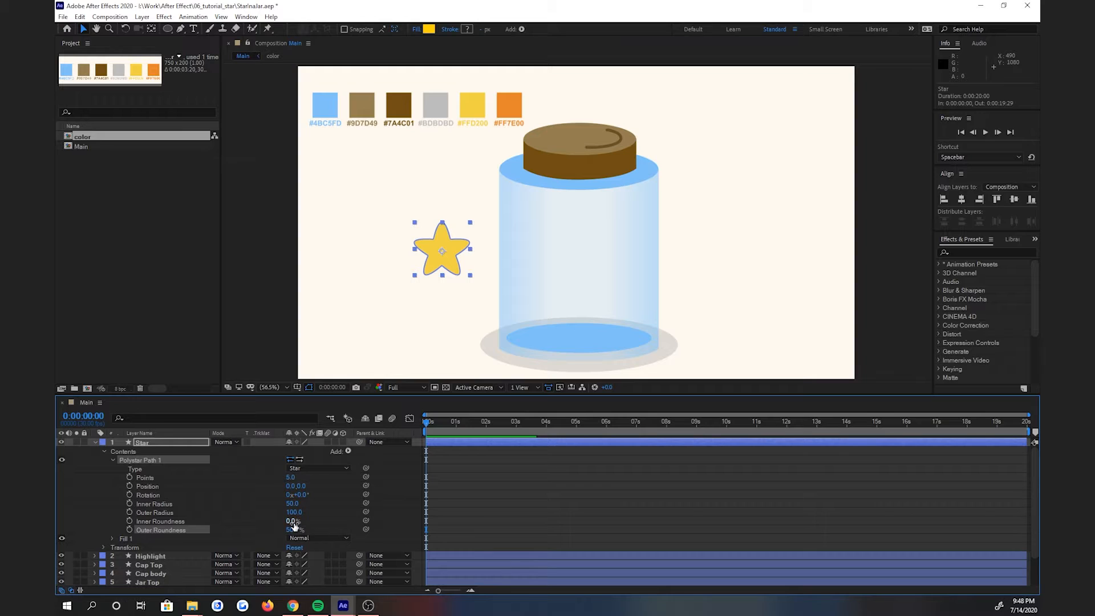
pyautogui.moveTo(292, 521); pyautogui.dragTo(254, 521)
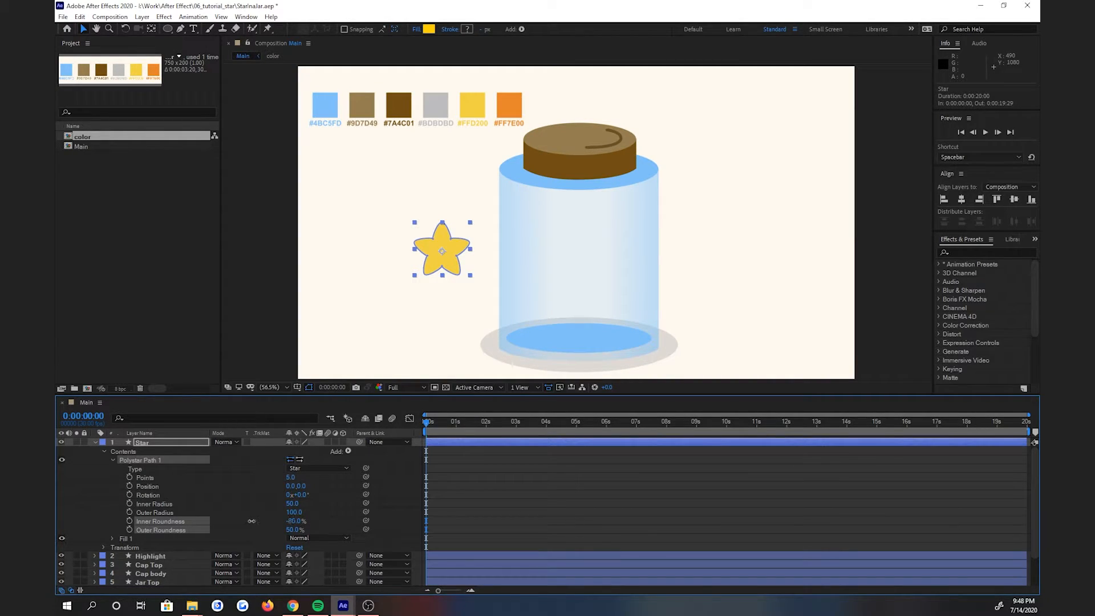
pyautogui.click(104, 451)
pyautogui.click(95, 442)
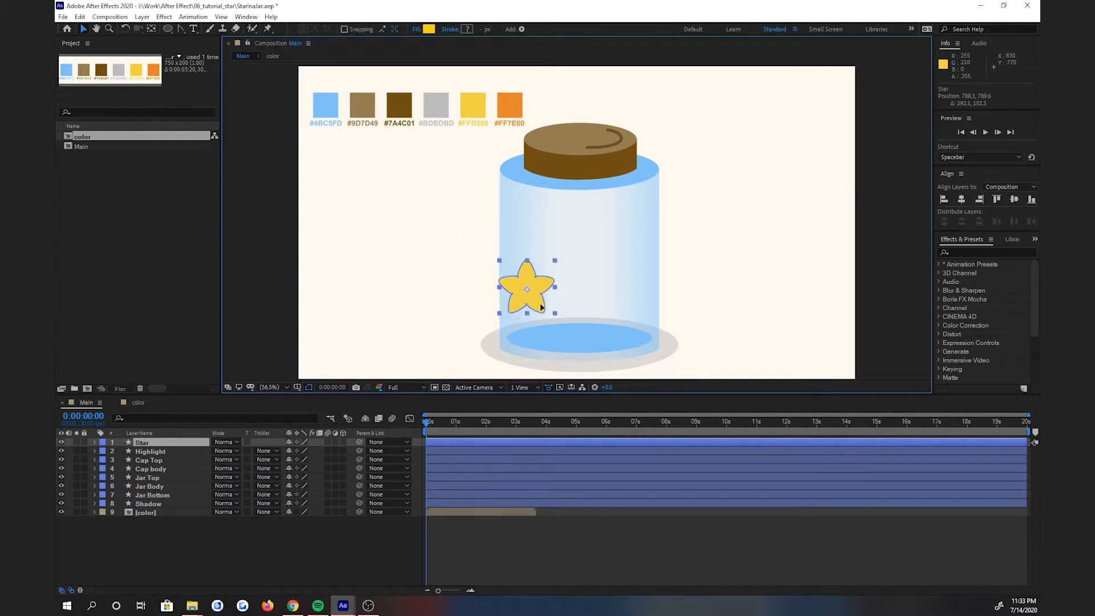
# - Place the star at the jar's lower left, at about 801, 903, and set its scale to 70%
pyautogui.moveTo(542, 304)
pyautogui.mouseDown()
pyautogui.moveTo(537, 346)
pyautogui.moveTo(592, 231)
pyautogui.moveTo(625, 337)
pyautogui.moveTo(562, 296)
pyautogui.moveTo(622, 251)
pyautogui.moveTo(542, 343)
pyautogui.moveTo(534, 327)
pyautogui.moveTo(445, 305)
pyautogui.moveTo(544, 326)
pyautogui.mouseUp()
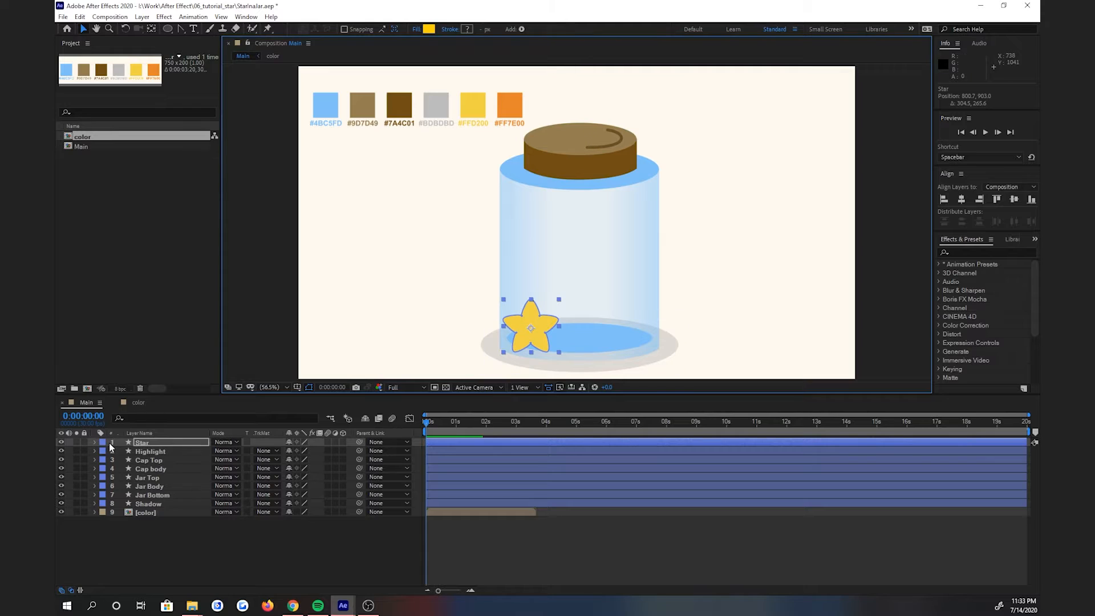
pyautogui.click(94, 442)
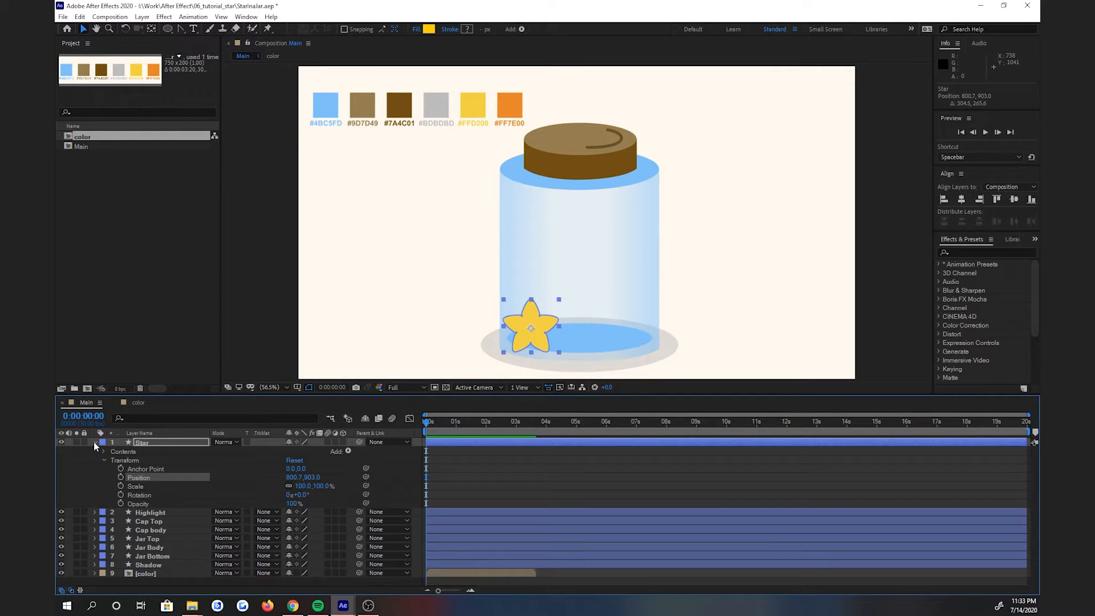
pyautogui.click(136, 486)
pyautogui.click(302, 486)
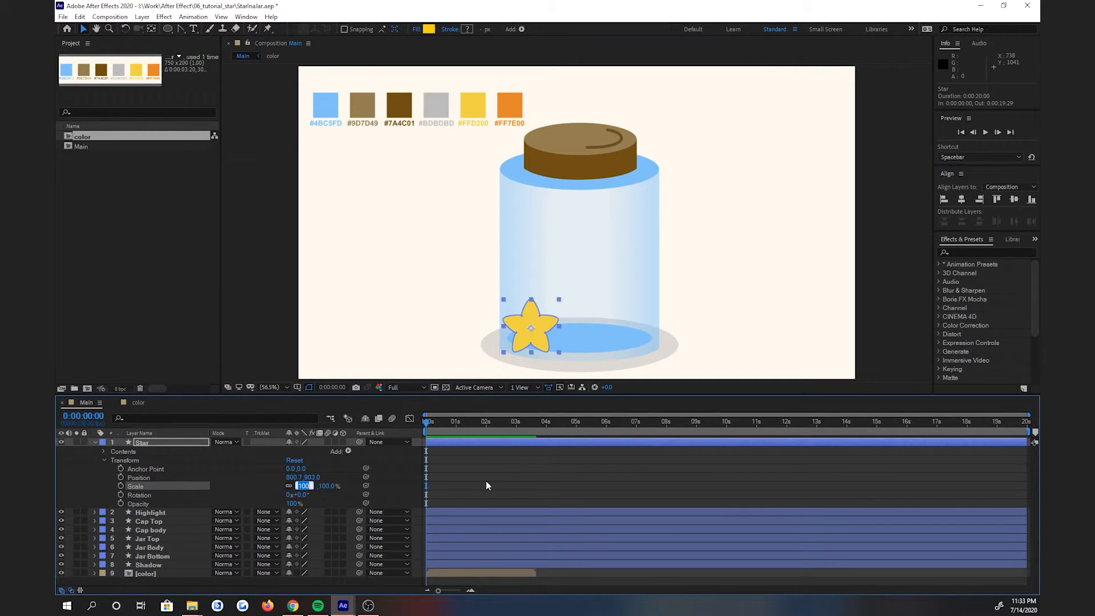
pyautogui.press('Return')
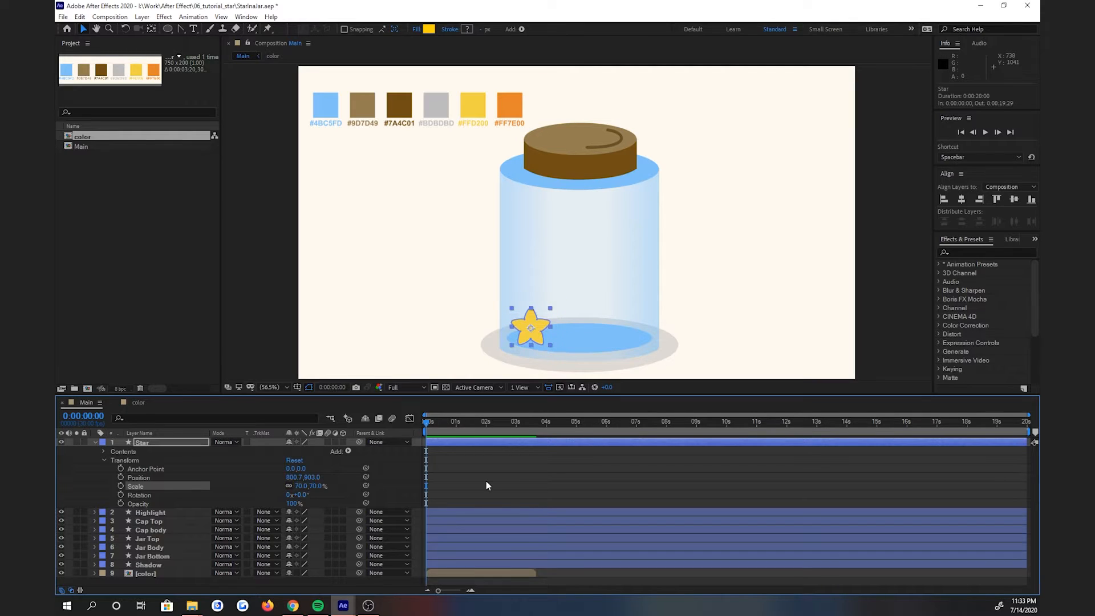
pyautogui.click(719, 240)
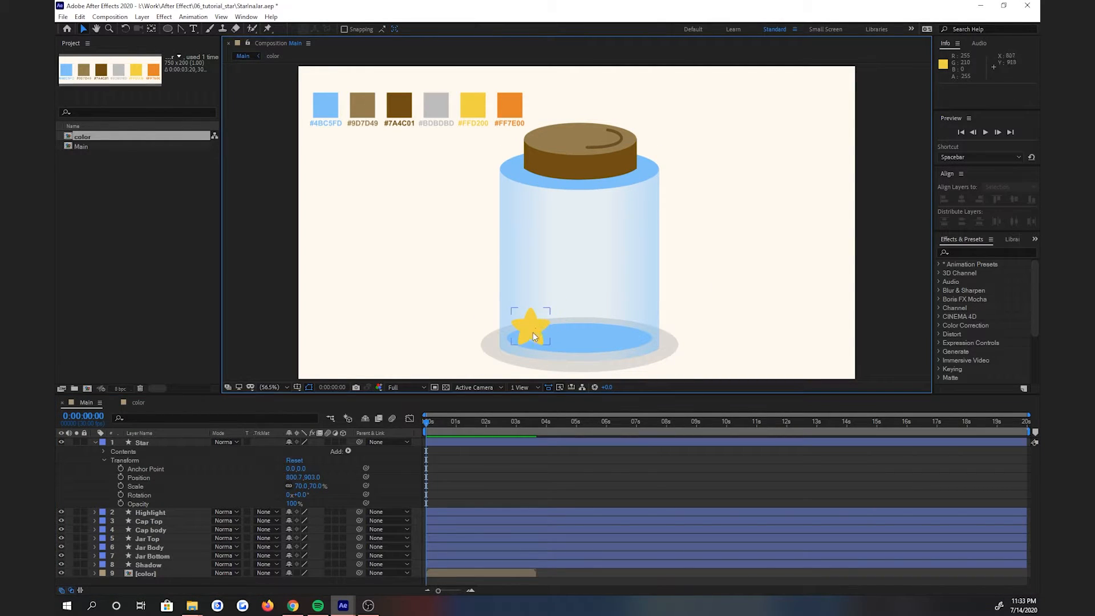
# - Hide the color palette layer and move the star to about 778, 921 in the jar's lower-left corner
pyautogui.click(444, 574)
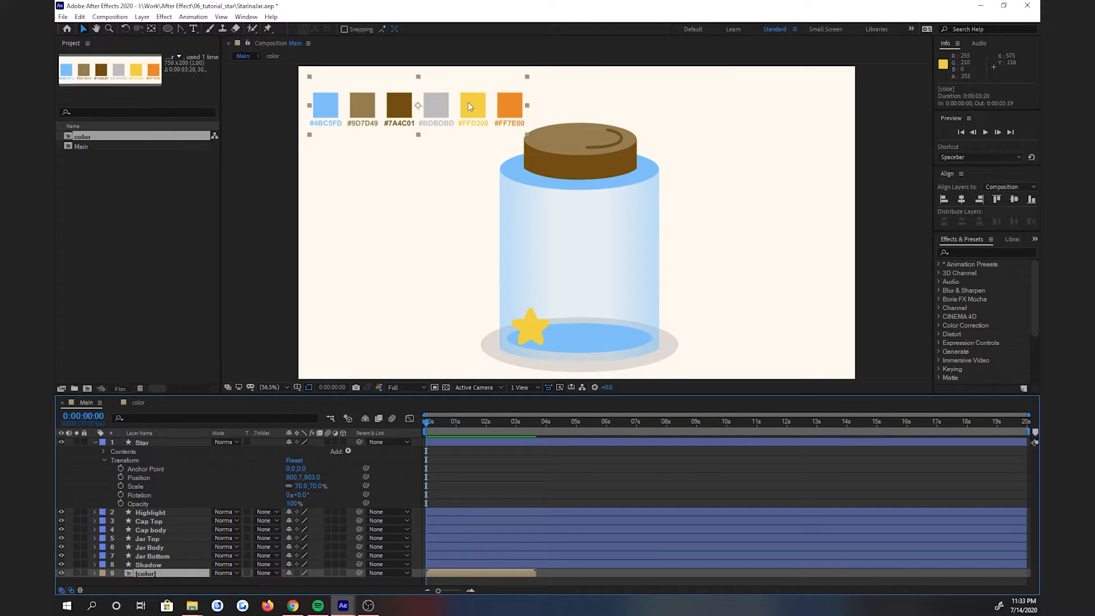
pyautogui.click(61, 573)
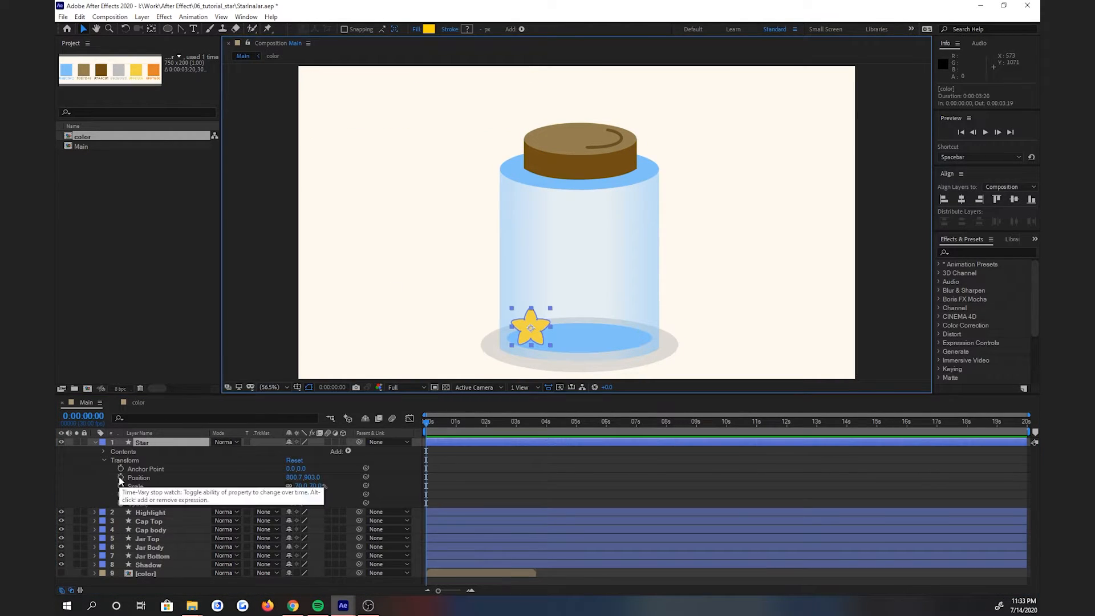
pyautogui.click(533, 327)
pyautogui.moveTo(541, 325); pyautogui.dragTo(536, 329)
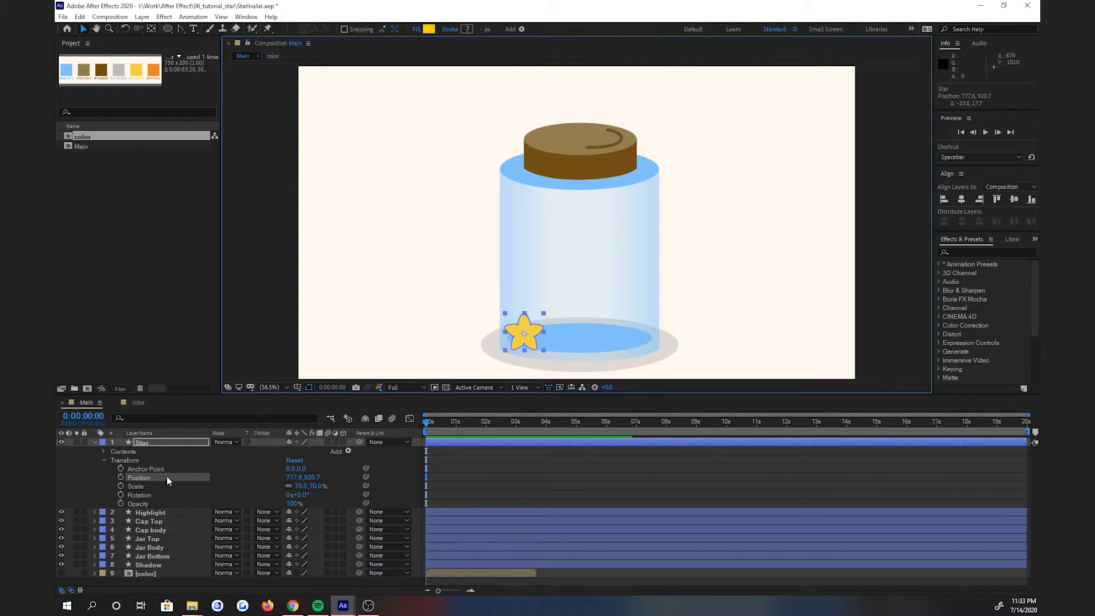
# - Keyframe the star's Position at 0 s, and at 28 frames with the star just below the cap at about 953, 412
pyautogui.click(121, 478)
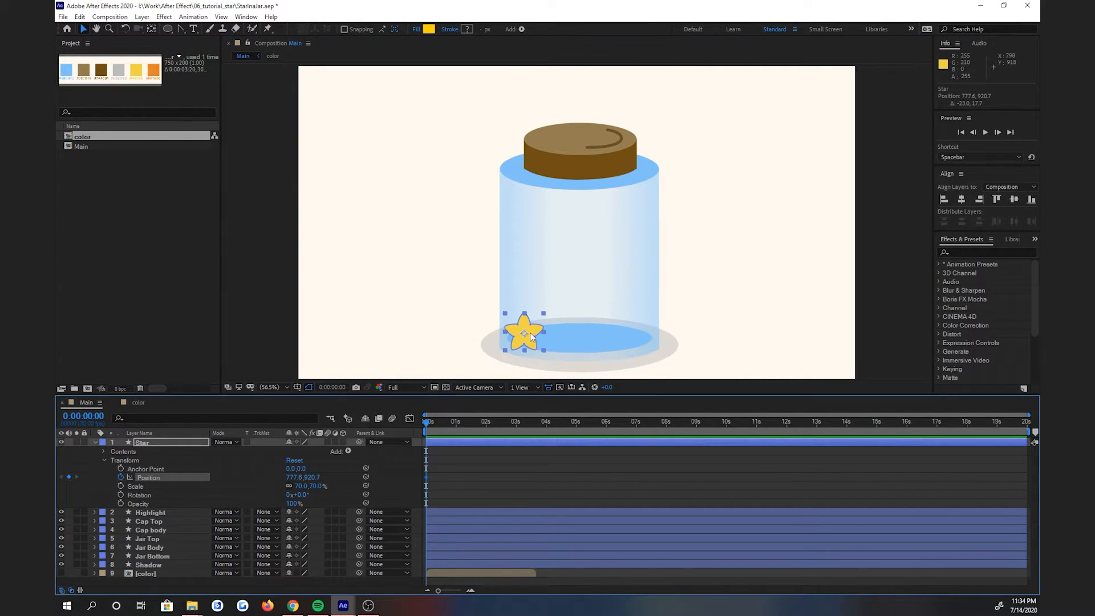
pyautogui.click(456, 424)
pyautogui.moveTo(532, 332); pyautogui.dragTo(559, 279)
pyautogui.moveTo(573, 227); pyautogui.dragTo(581, 184)
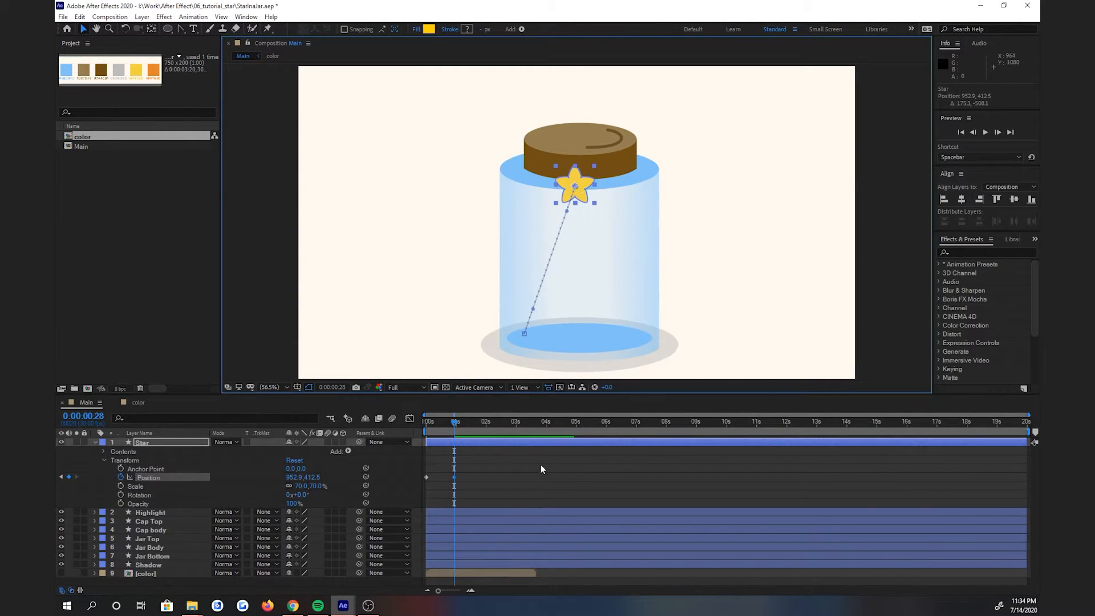
# - Add star Position keyframes at 2:00 in the jar's lower right, about 1137, 930, and at 2:28 on its left side, about 767, 639
pyautogui.moveTo(457, 423); pyautogui.dragTo(486, 427)
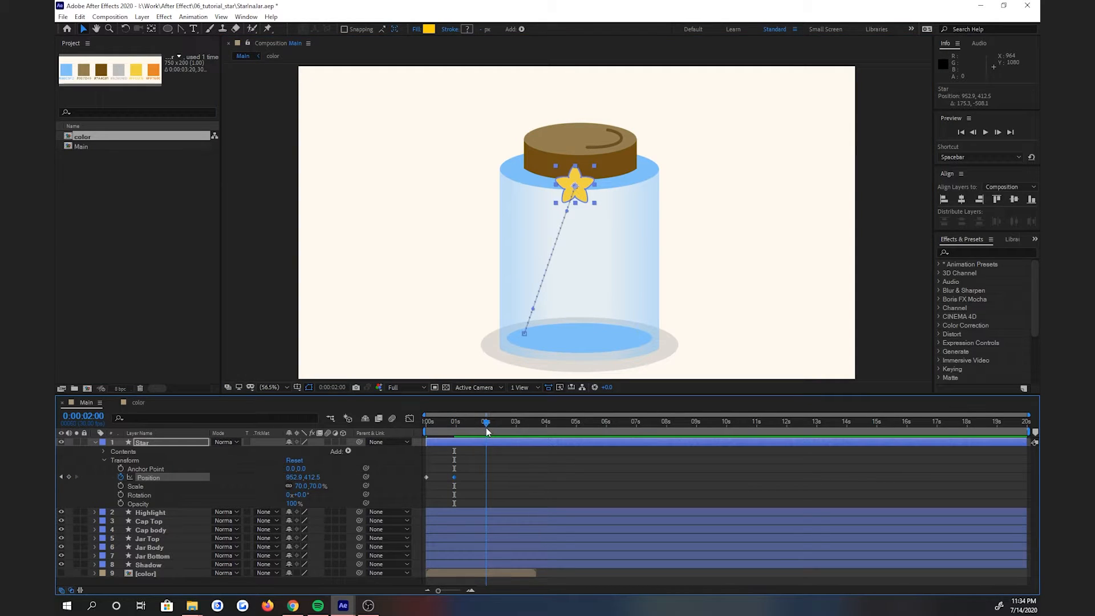
pyautogui.moveTo(581, 180); pyautogui.dragTo(635, 330)
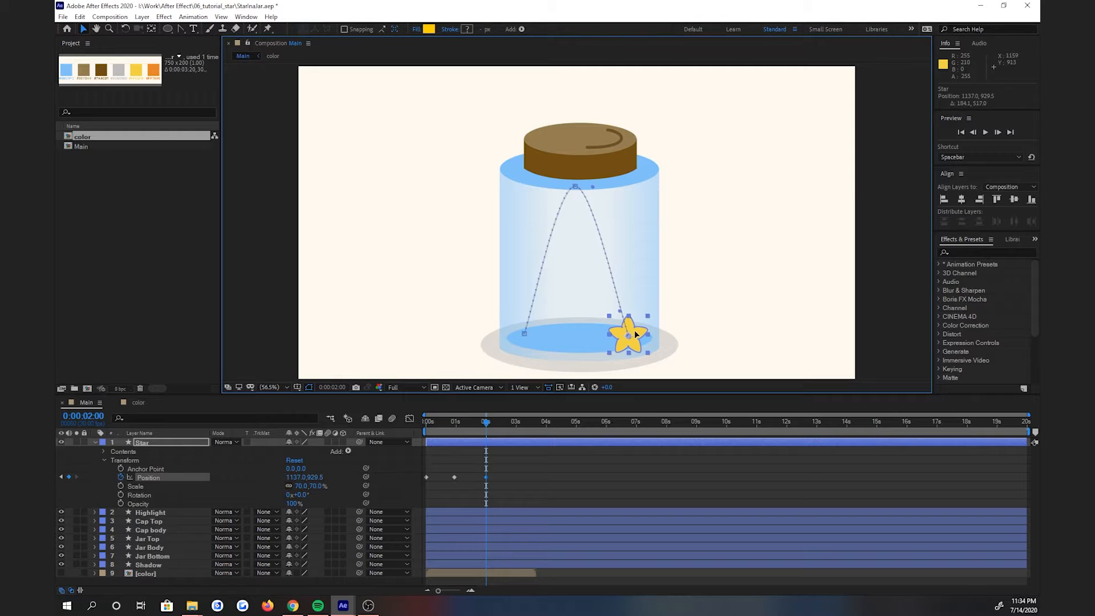
pyautogui.moveTo(501, 423); pyautogui.dragTo(516, 419)
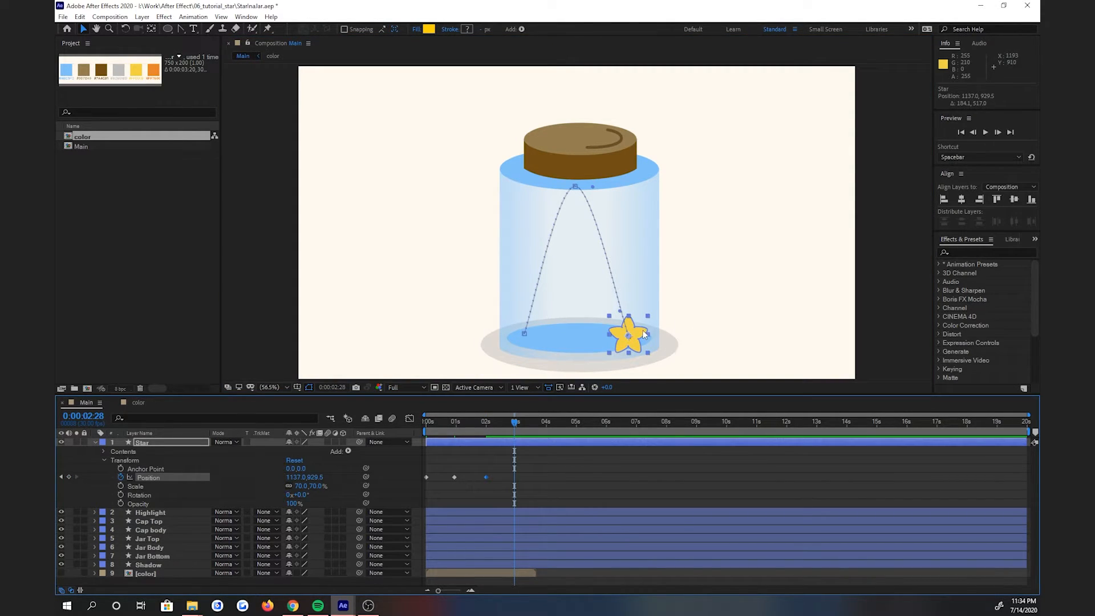
pyautogui.moveTo(640, 337); pyautogui.dragTo(533, 255)
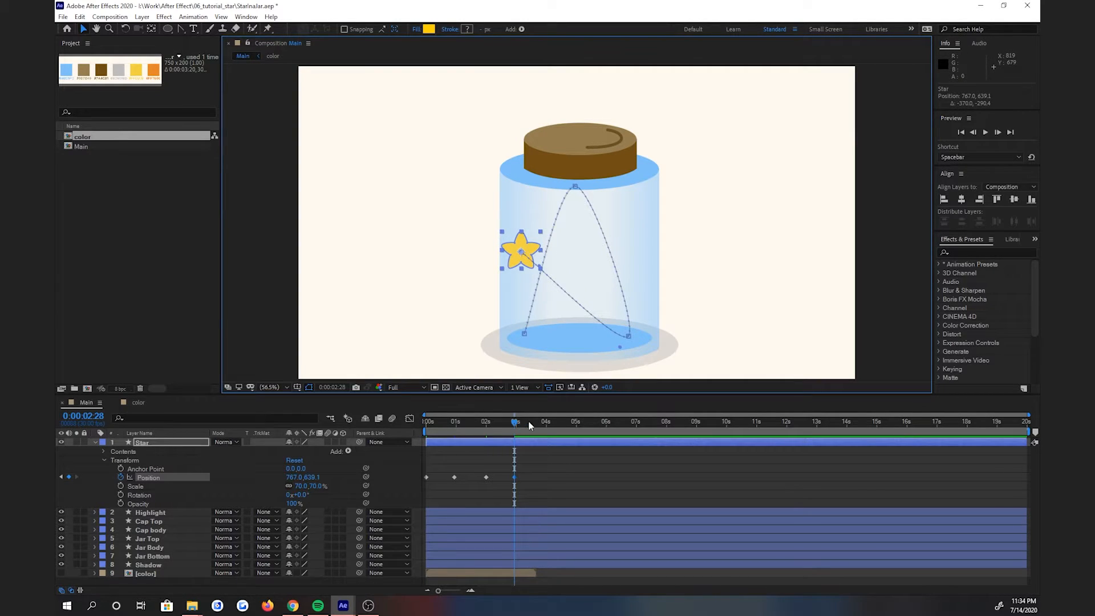
# - Keyframe the star at the jar's upper right, about 1171, 561, at 3:29 and paste the starting Position keyframe at 5:00
pyautogui.moveTo(516, 422); pyautogui.dragTo(550, 424)
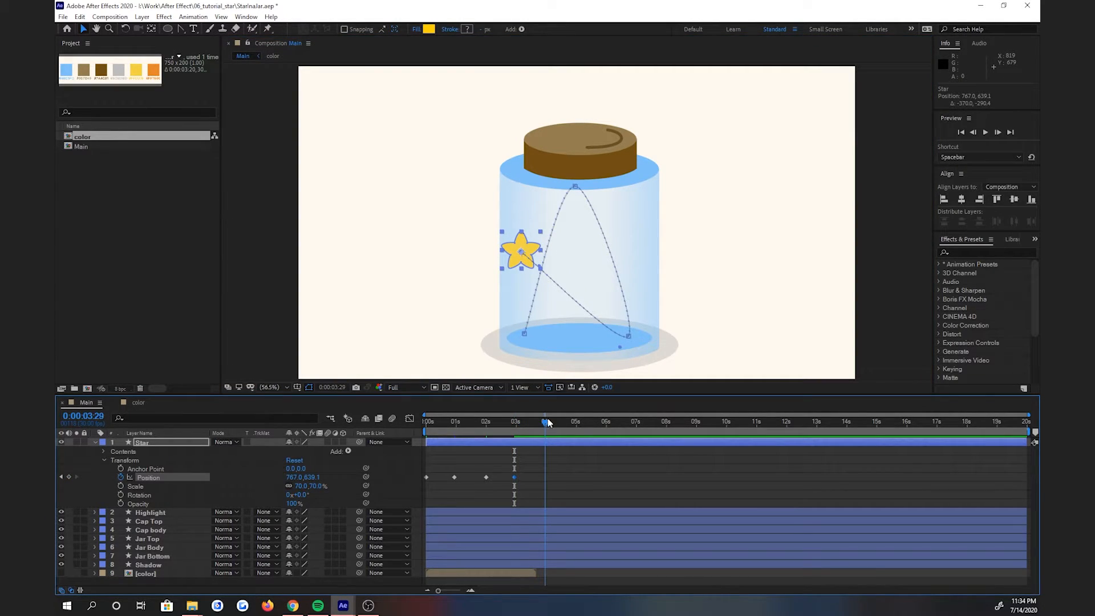
pyautogui.moveTo(535, 250); pyautogui.dragTo(647, 229)
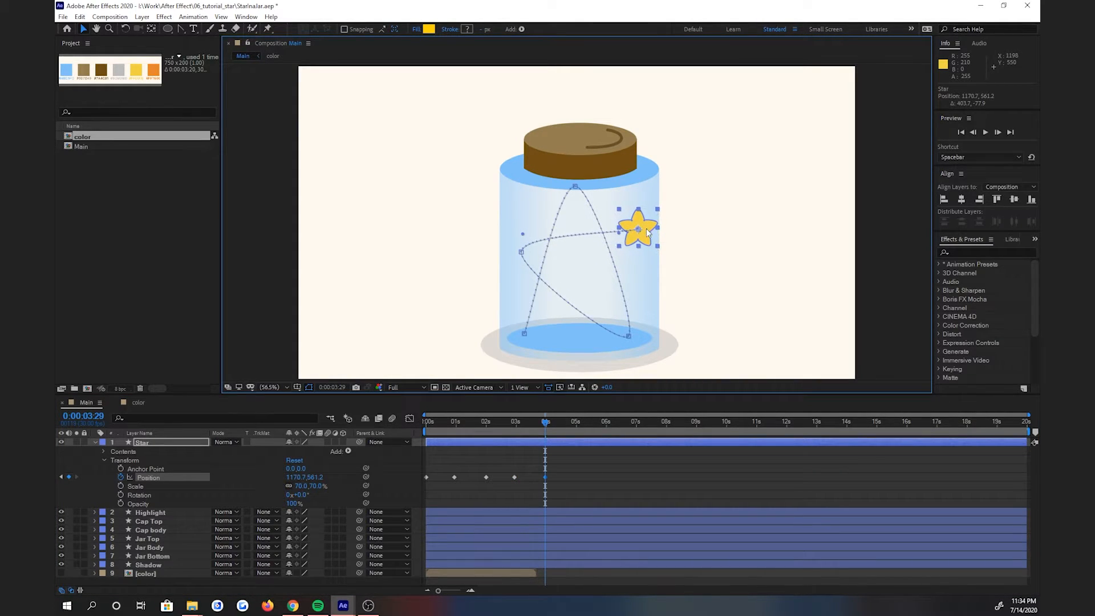
pyautogui.moveTo(546, 423); pyautogui.dragTo(577, 425)
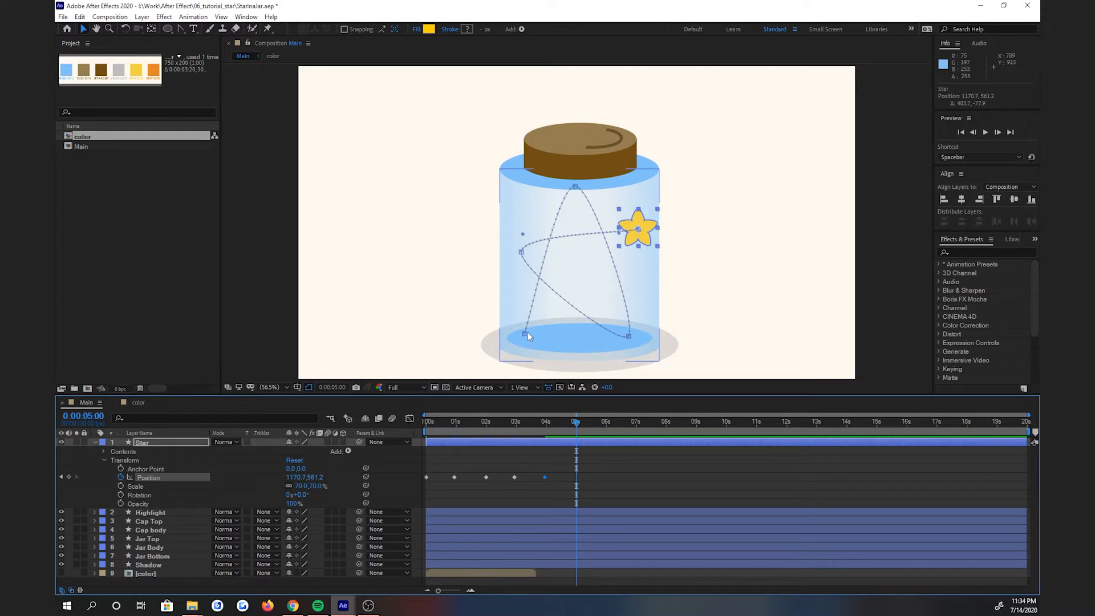
pyautogui.hotkey('ctrl', 'v')
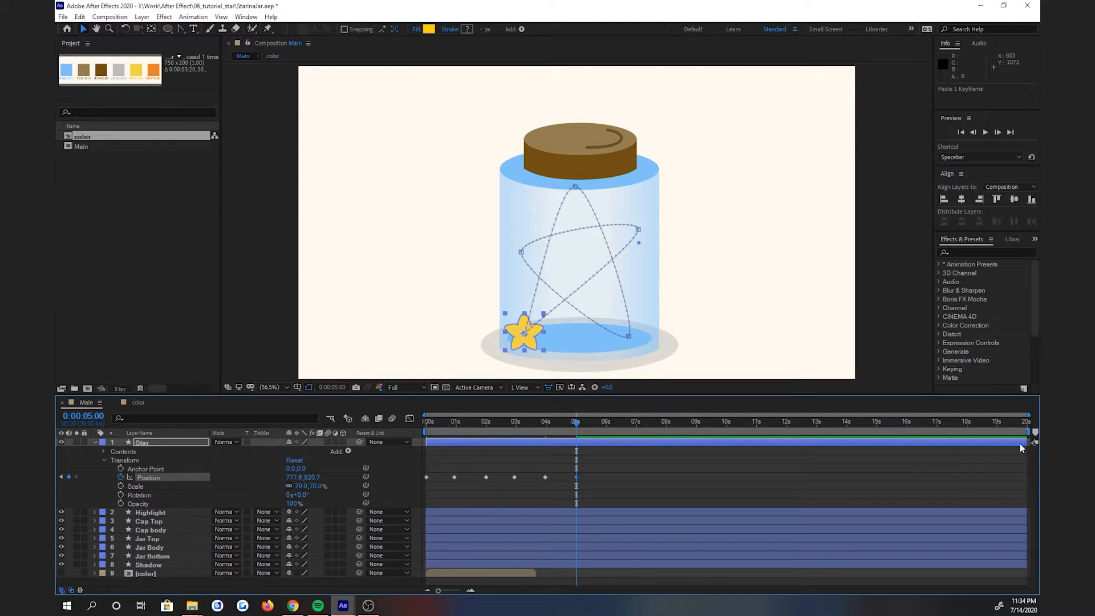
# - End the work area at 5 seconds and preview the star's movement from the start
pyautogui.moveTo(1033, 432); pyautogui.dragTo(392, 424)
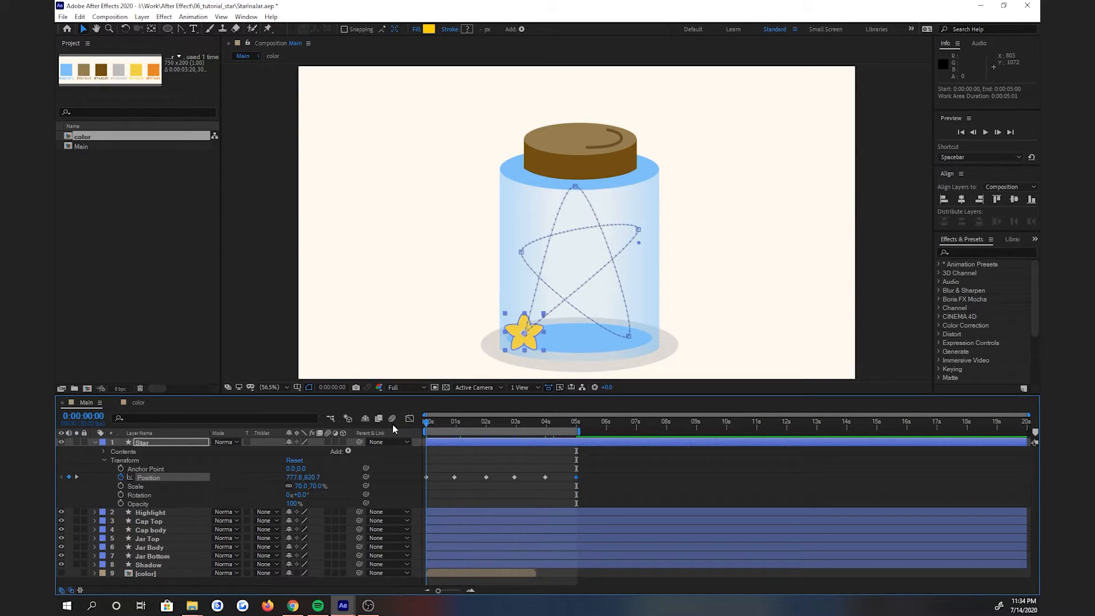
pyautogui.press('space')
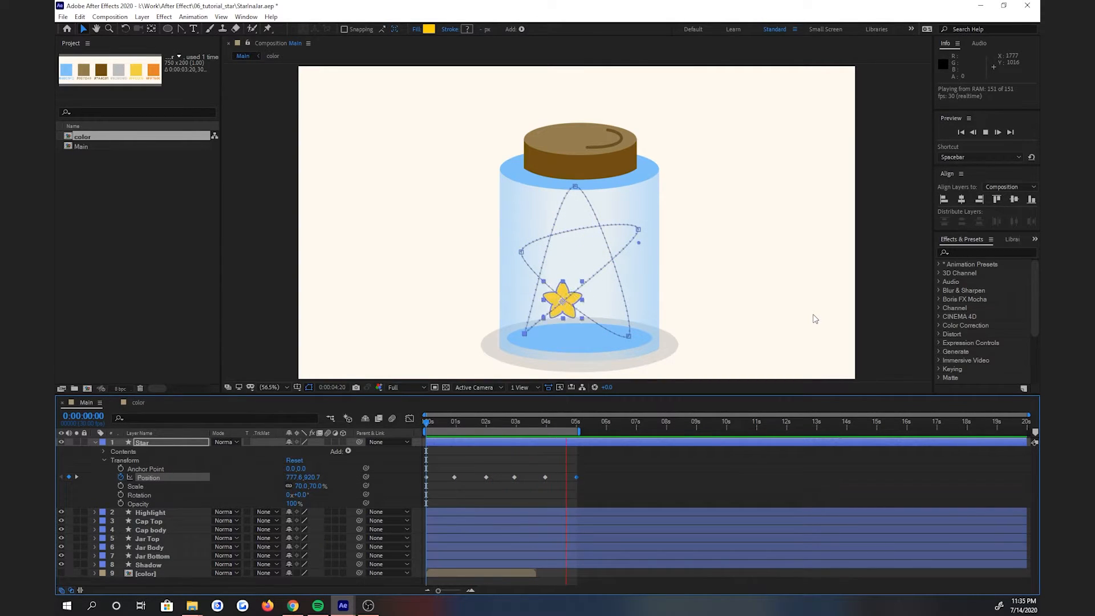
pyautogui.click(425, 424)
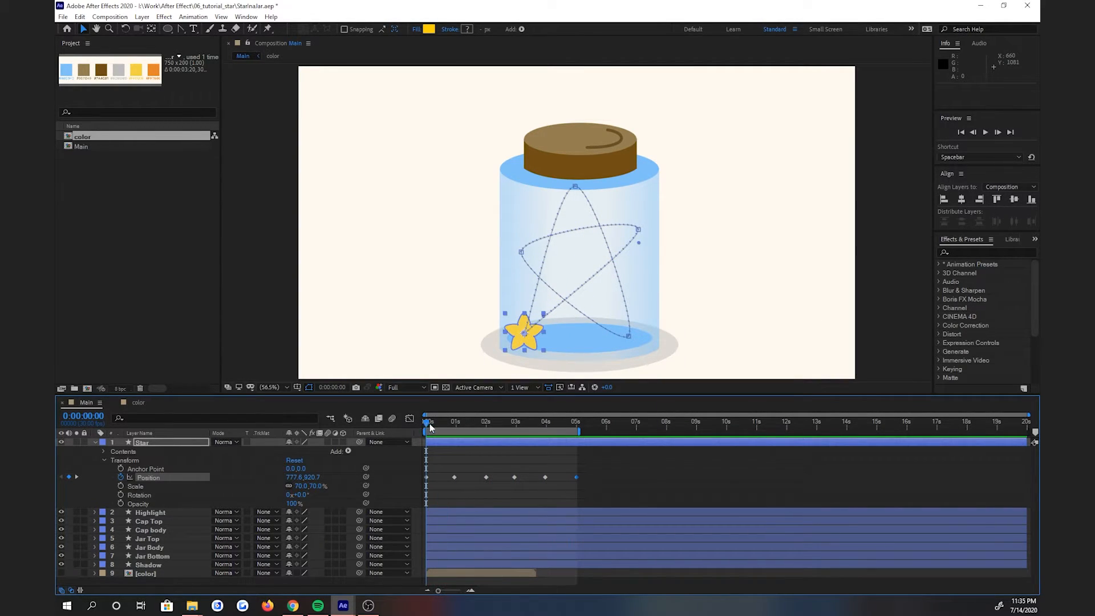
# - Convert the four curved points of the star's motion path to sharp corners with the Convert Vertex tool and preview the result
pyautogui.moveTo(431, 428)
pyautogui.mouseDown()
pyautogui.moveTo(466, 429)
pyautogui.moveTo(444, 433)
pyautogui.mouseUp()
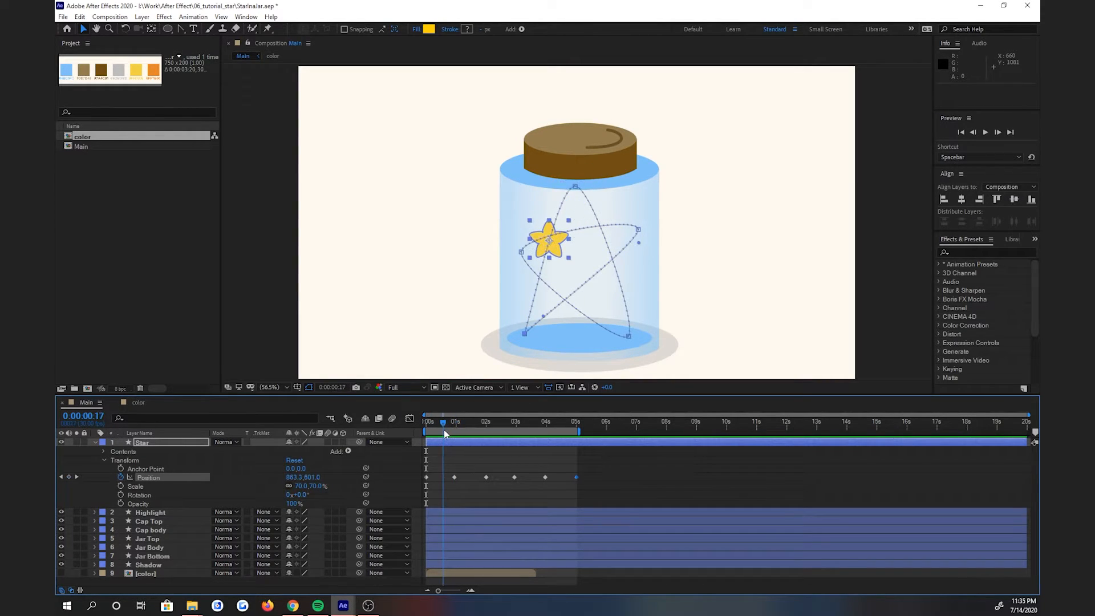
pyautogui.click(454, 477)
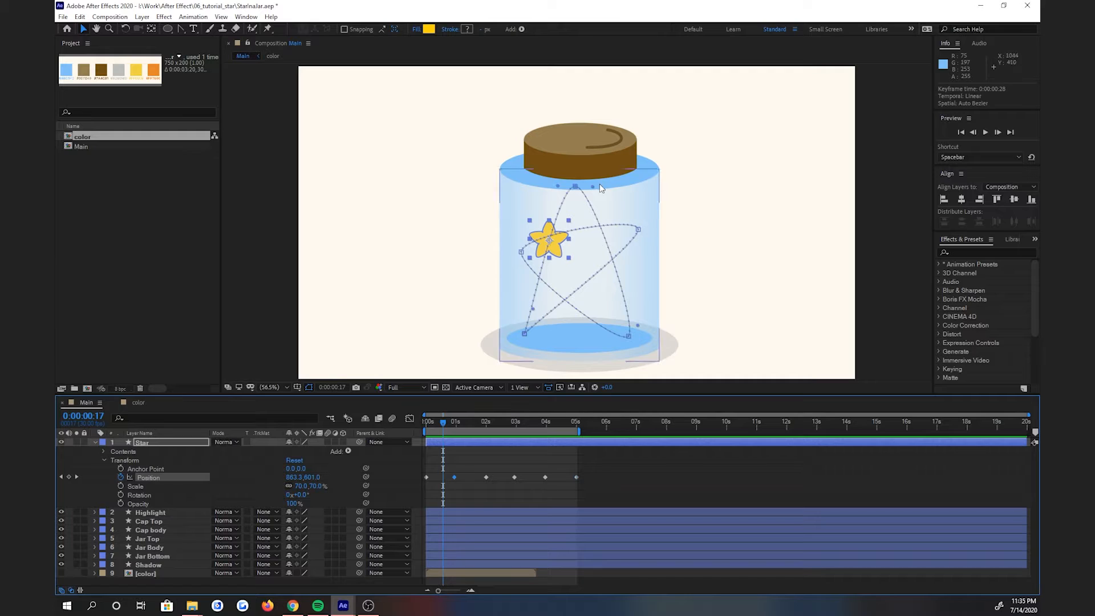
pyautogui.click(577, 191)
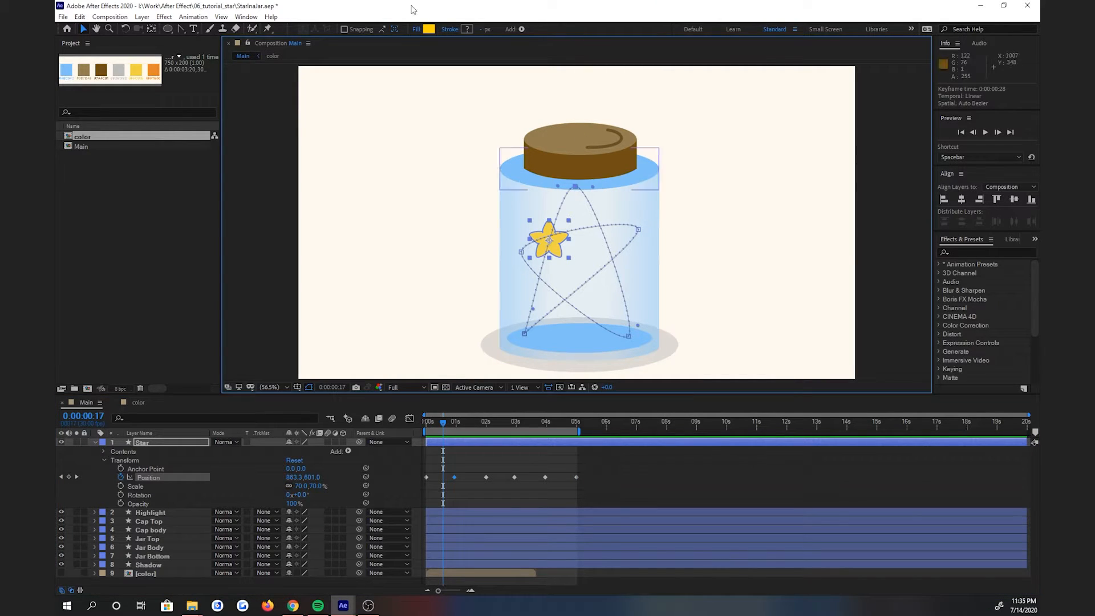
pyautogui.moveTo(183, 33); pyautogui.dragTo(234, 66)
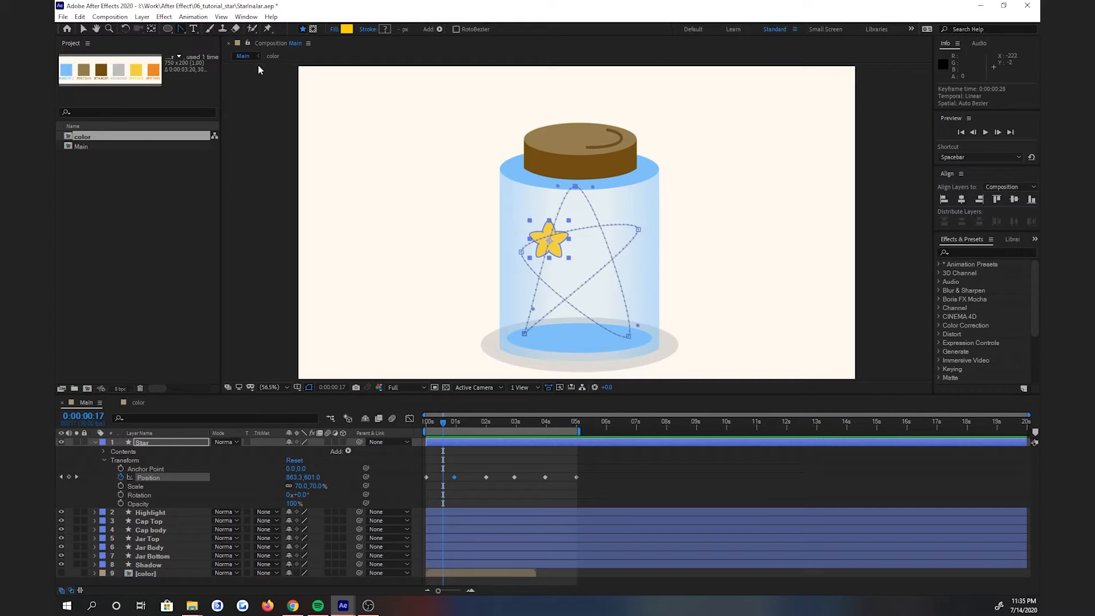
pyautogui.click(576, 187)
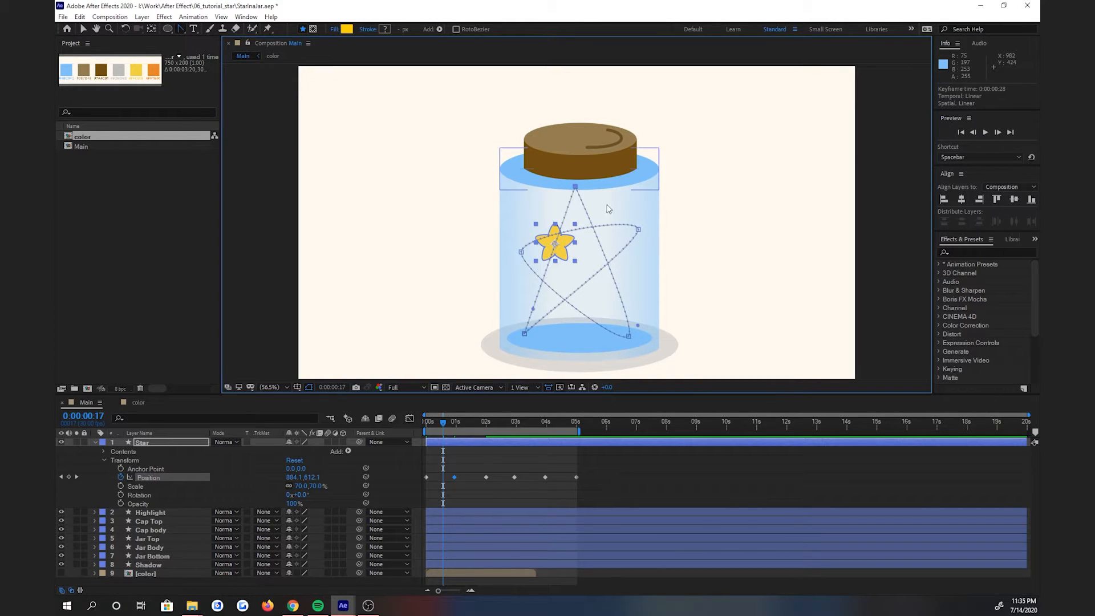
pyautogui.click(638, 229)
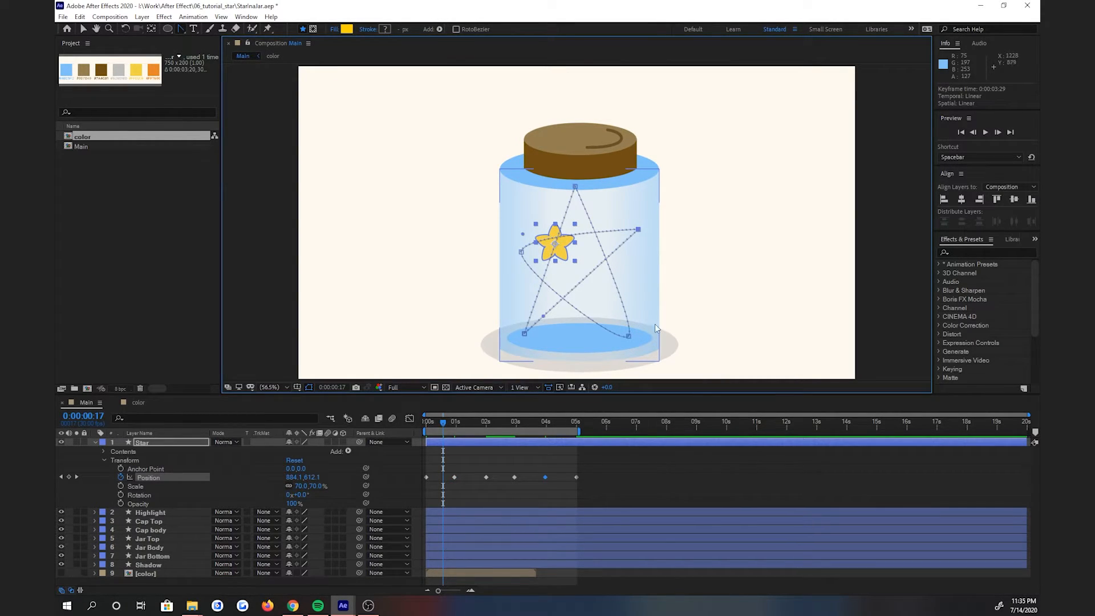
pyautogui.click(629, 337)
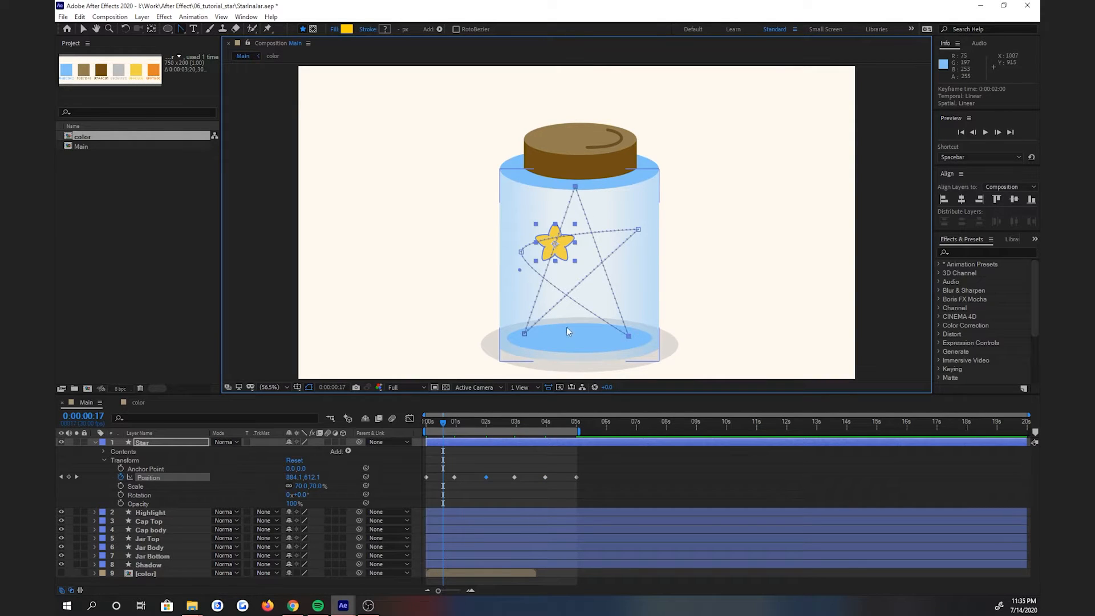
pyautogui.click(521, 252)
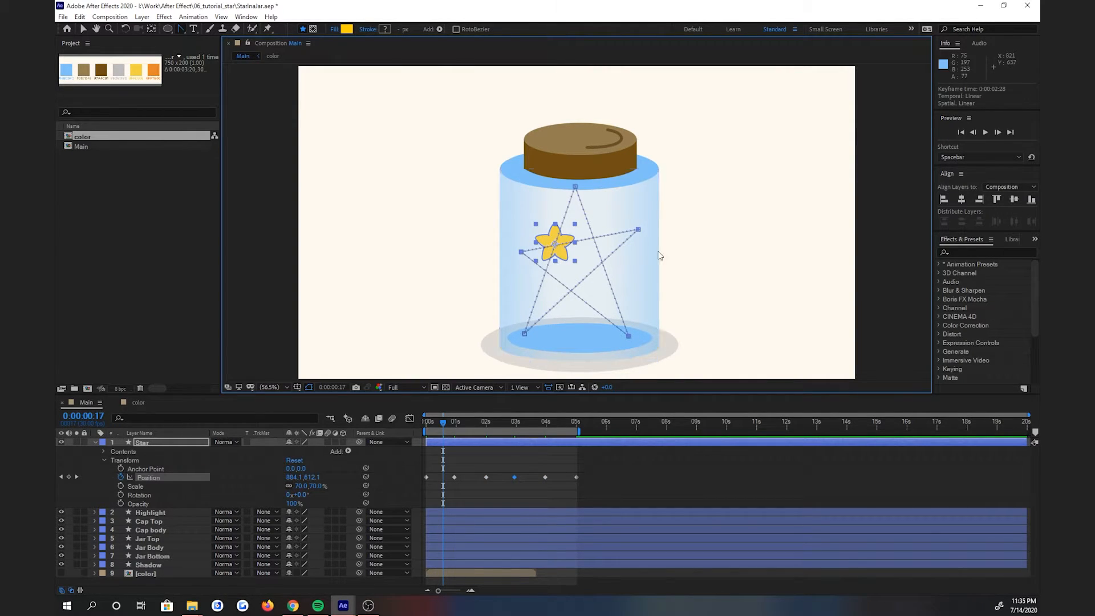
pyautogui.moveTo(443, 424); pyautogui.dragTo(422, 425)
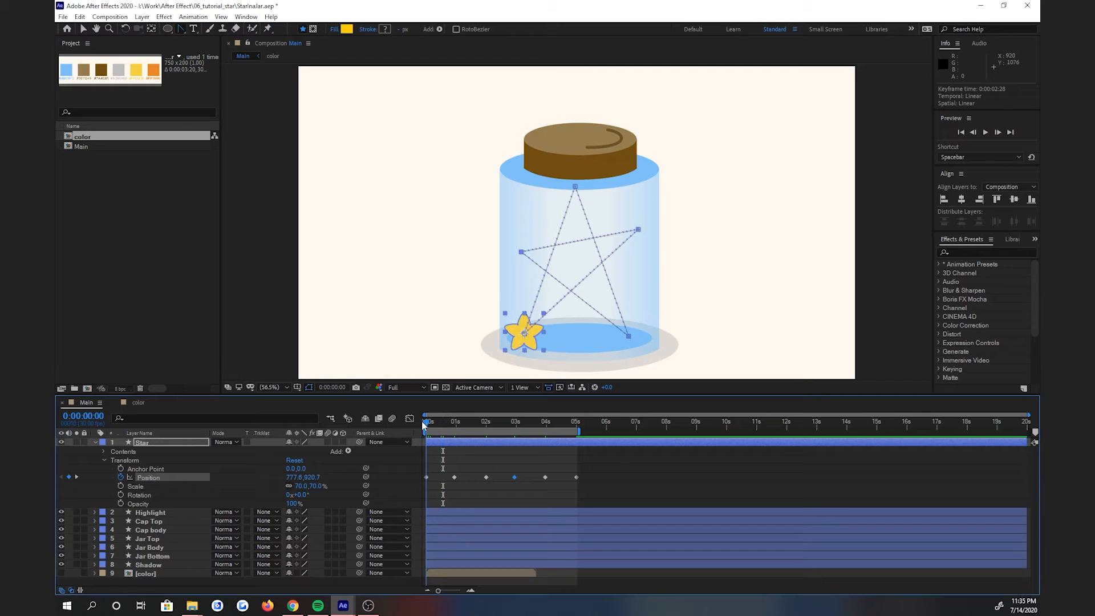
pyautogui.press('space')
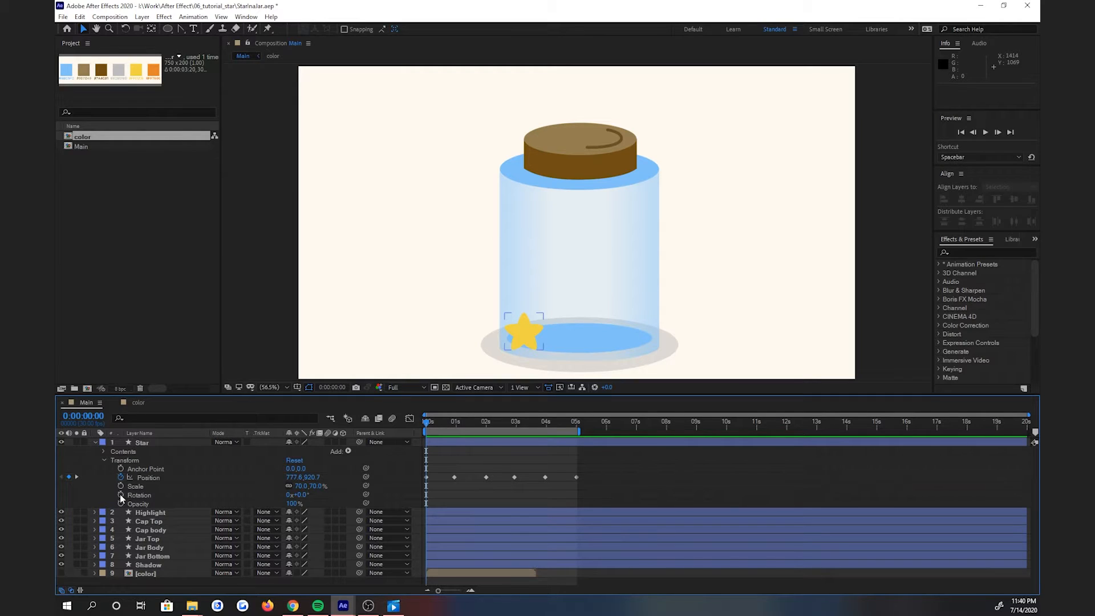
# - Keyframe the star's Rotation from 0 at the start to 2 full turns at 5:00, then preview the animation
pyautogui.click(120, 495)
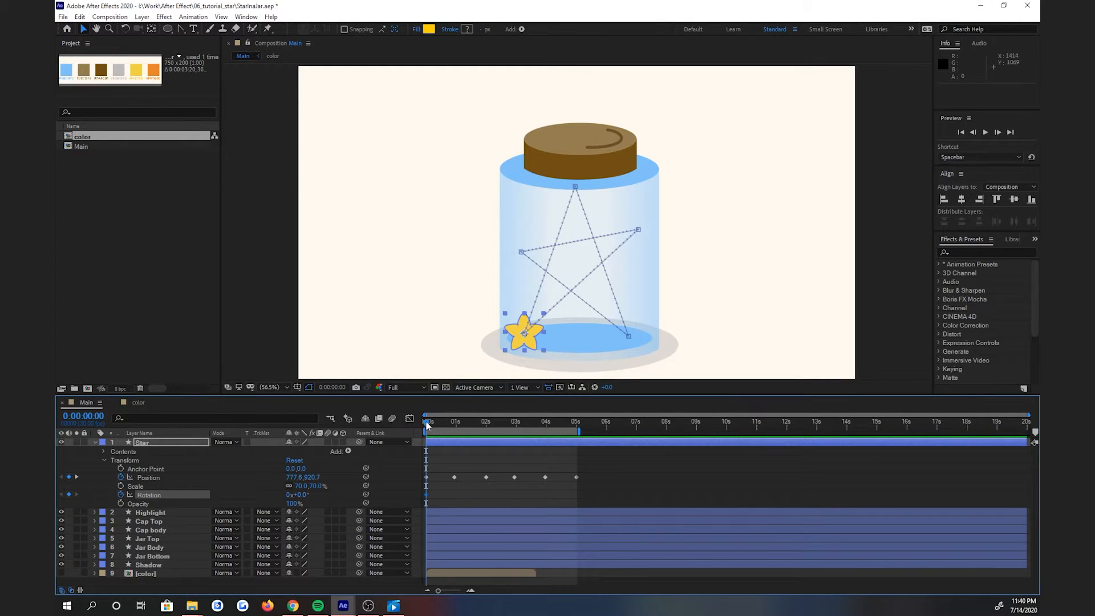
pyautogui.moveTo(427, 422); pyautogui.dragTo(577, 428)
pyautogui.click(289, 495)
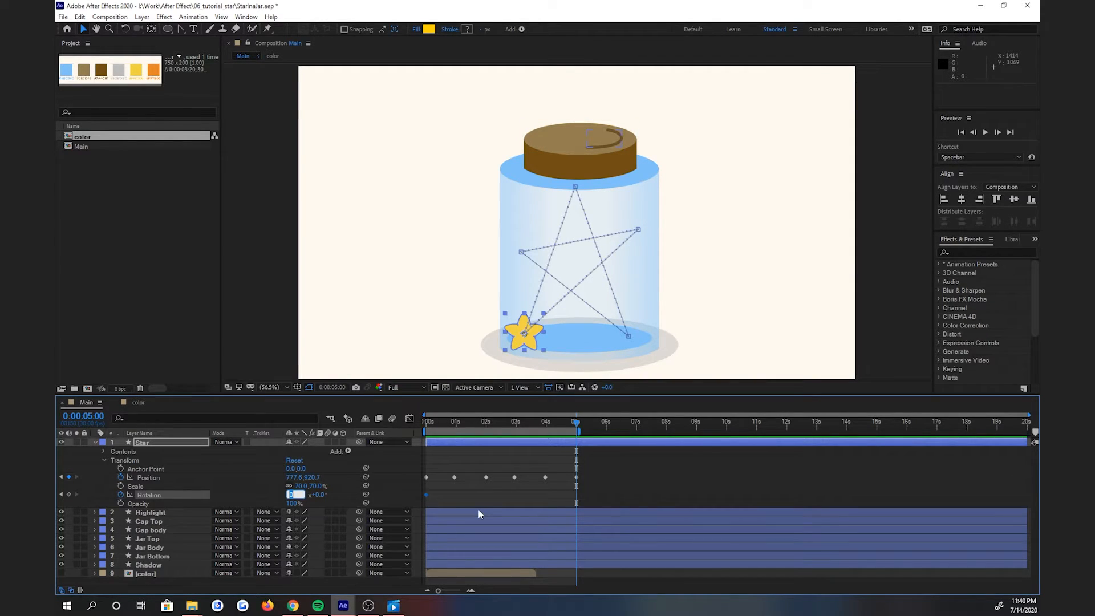
pyautogui.press('Return')
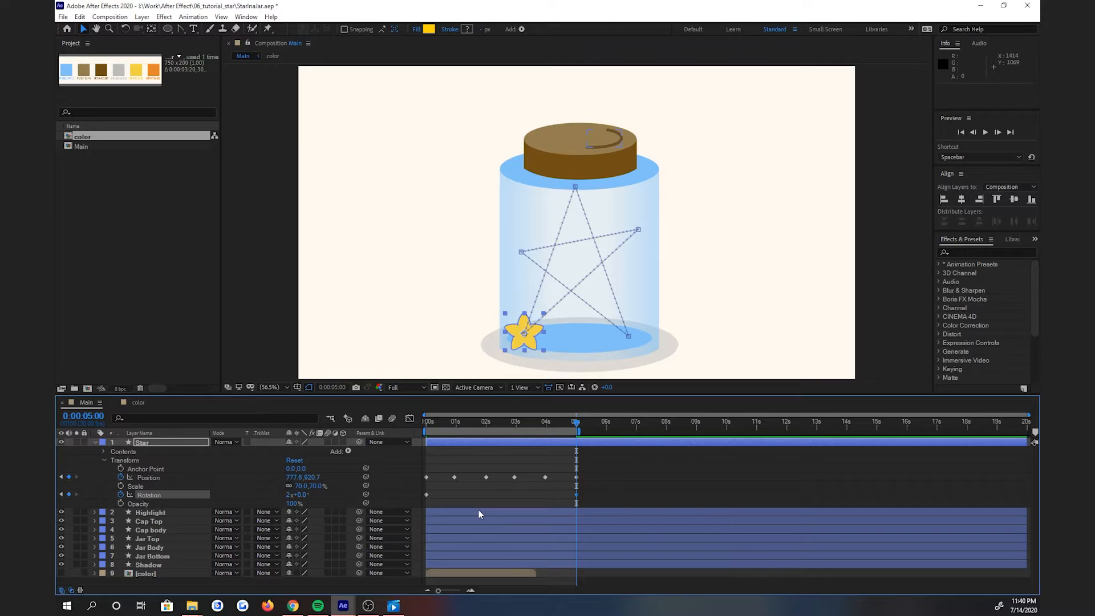
pyautogui.moveTo(578, 423); pyautogui.dragTo(415, 422)
pyautogui.click(727, 335)
pyautogui.press('space')
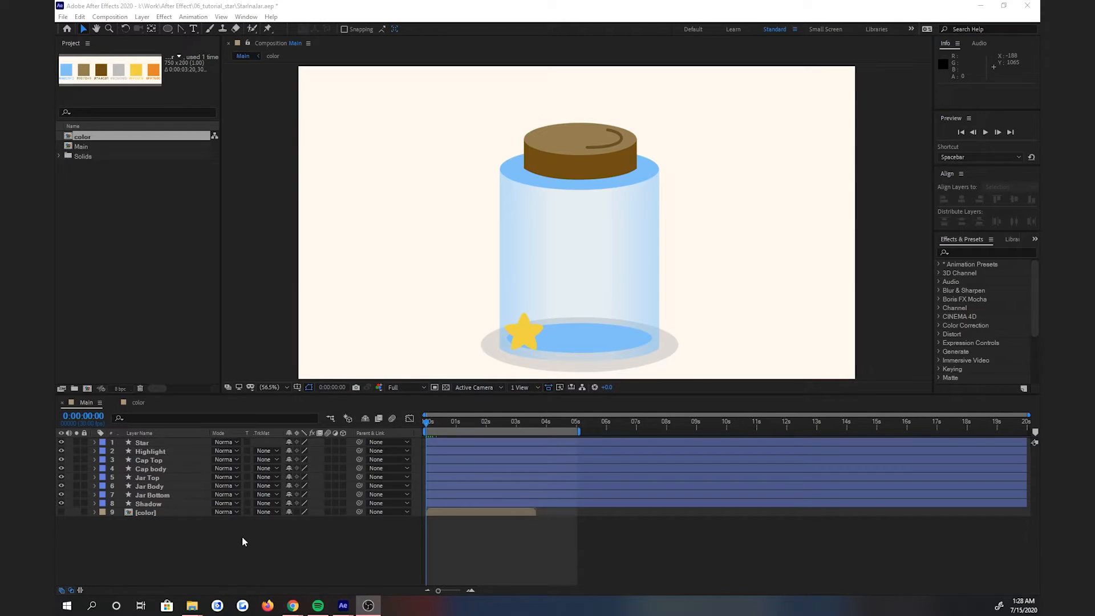
# - Create a black 1920 × 1080 px solid layer named "Gulitter" in the Main composition
pyautogui.rightClick(244, 536)
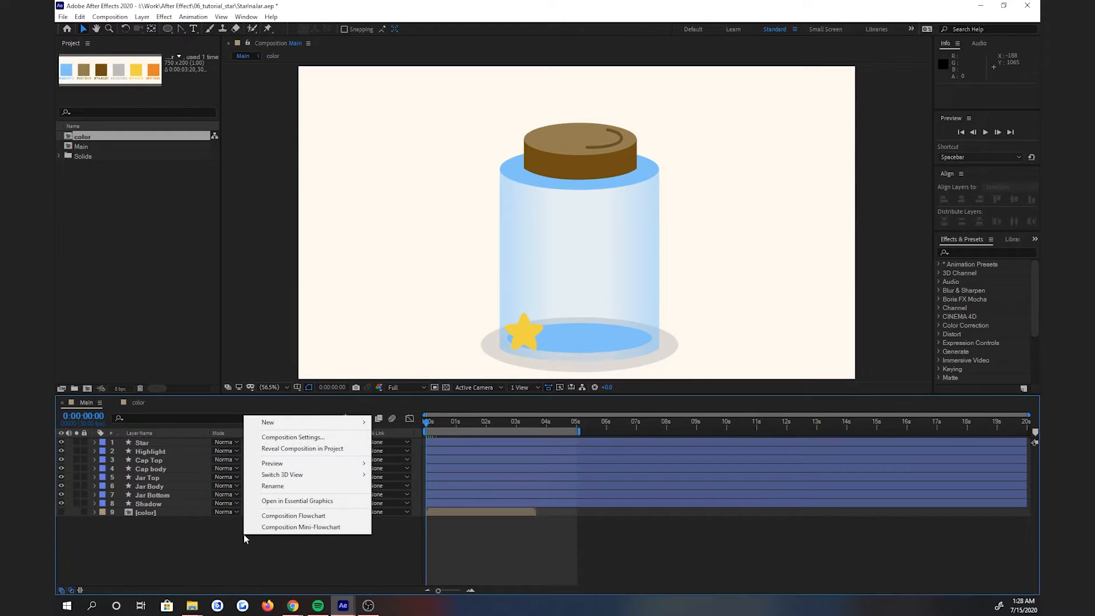
pyautogui.moveTo(286, 423)
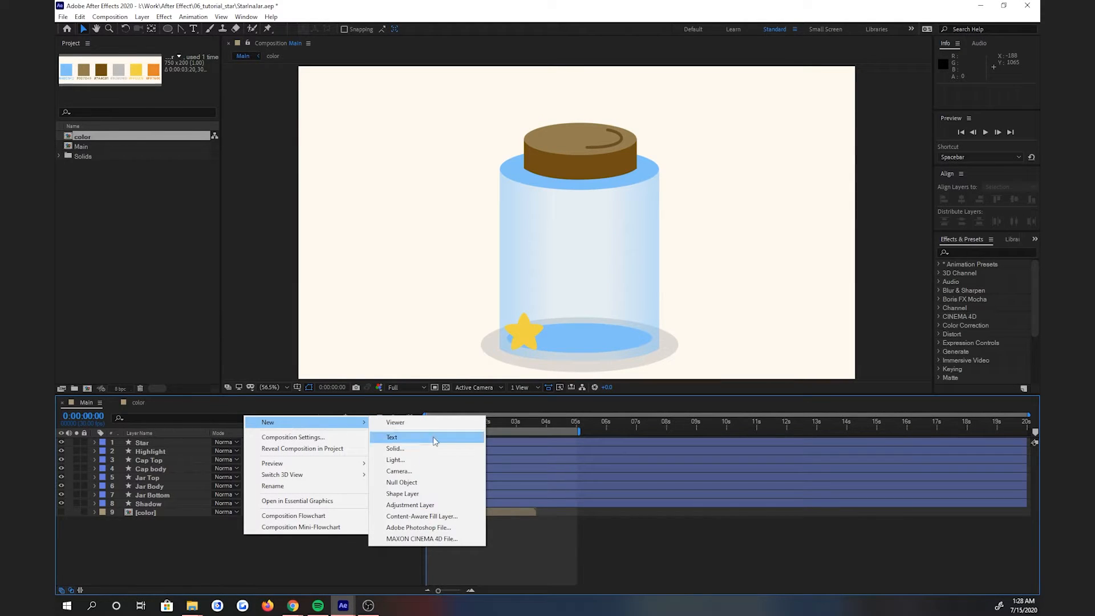
pyautogui.click(426, 450)
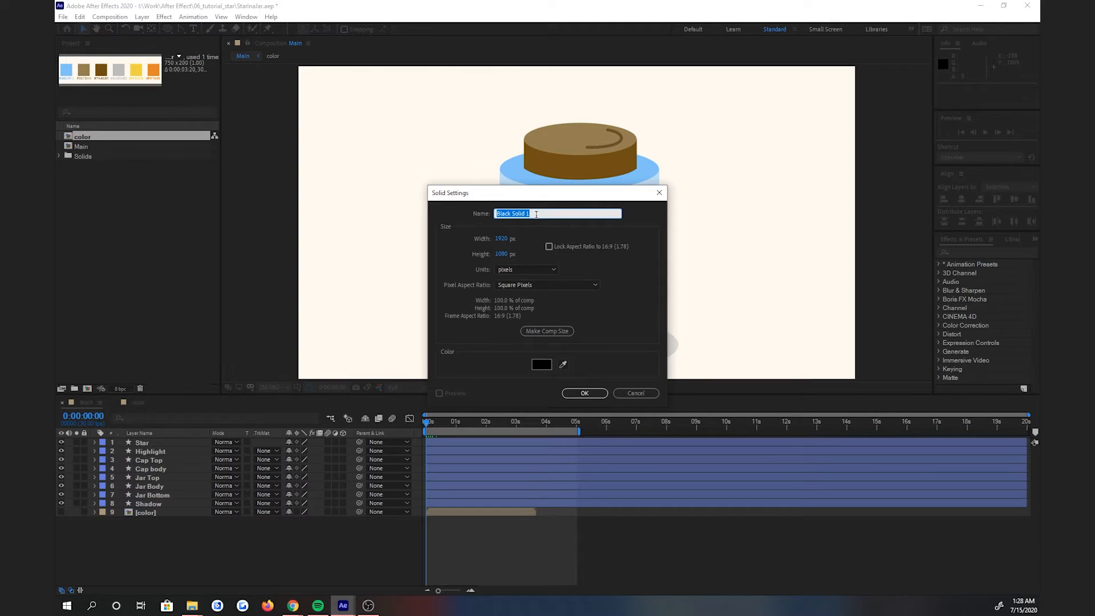
pyautogui.write('Gulitter')
pyautogui.click(575, 393)
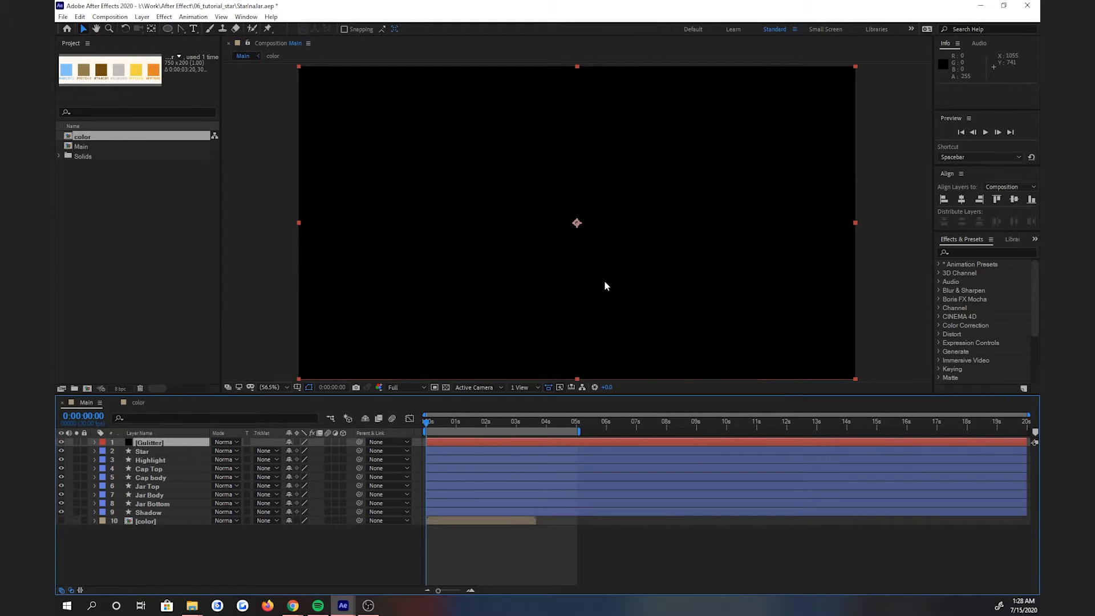
# - Apply the CC Particle World effect to the Gulitter layer and scrub through the first second to view the particles
pyautogui.click(960, 252)
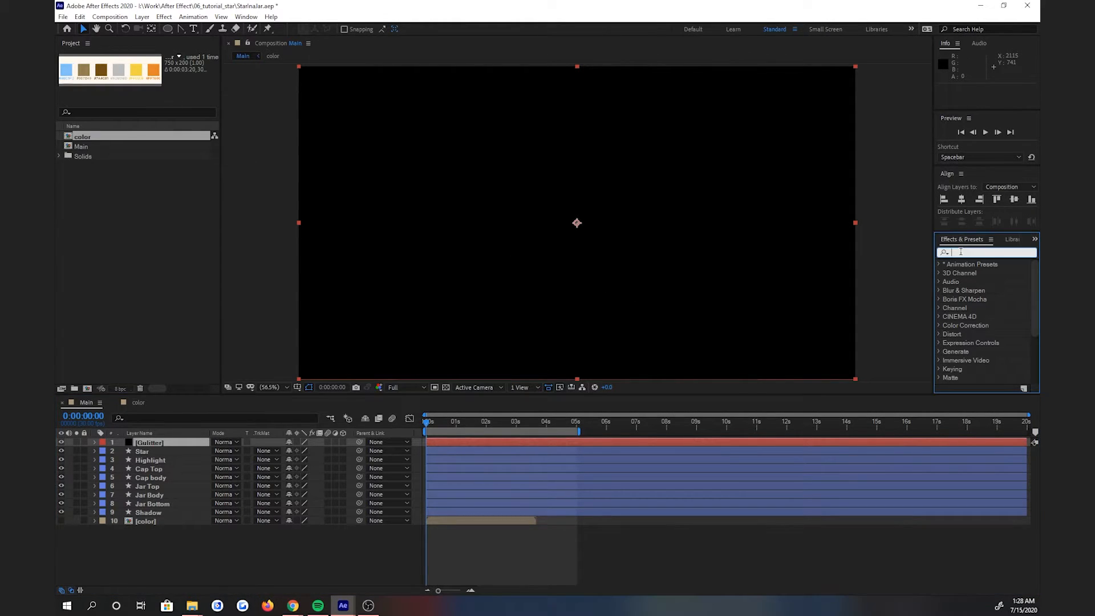
pyautogui.write('cc')
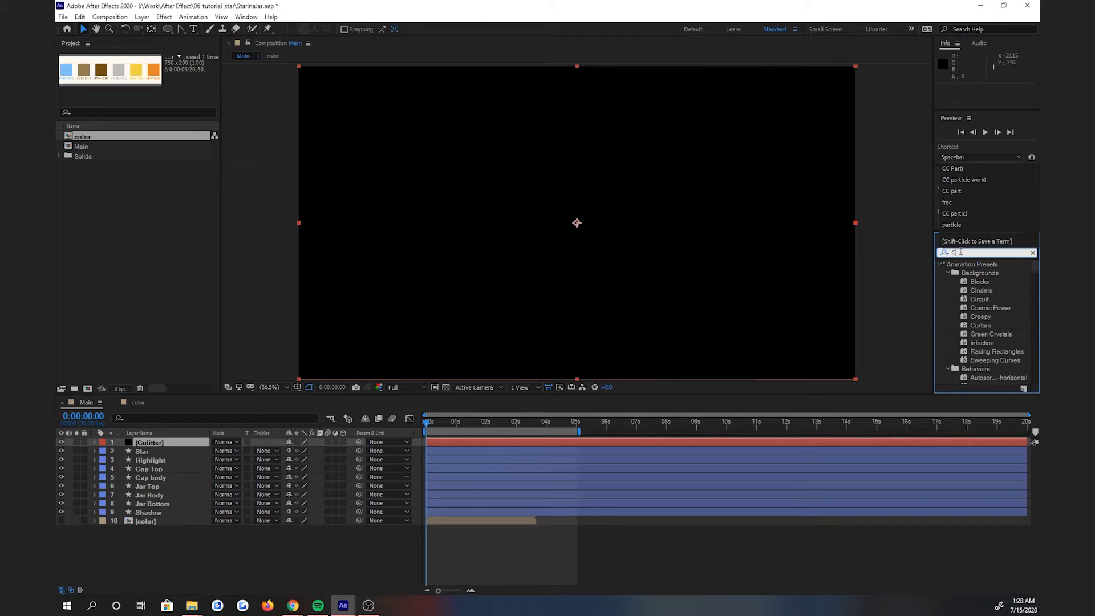
pyautogui.write(' Parti')
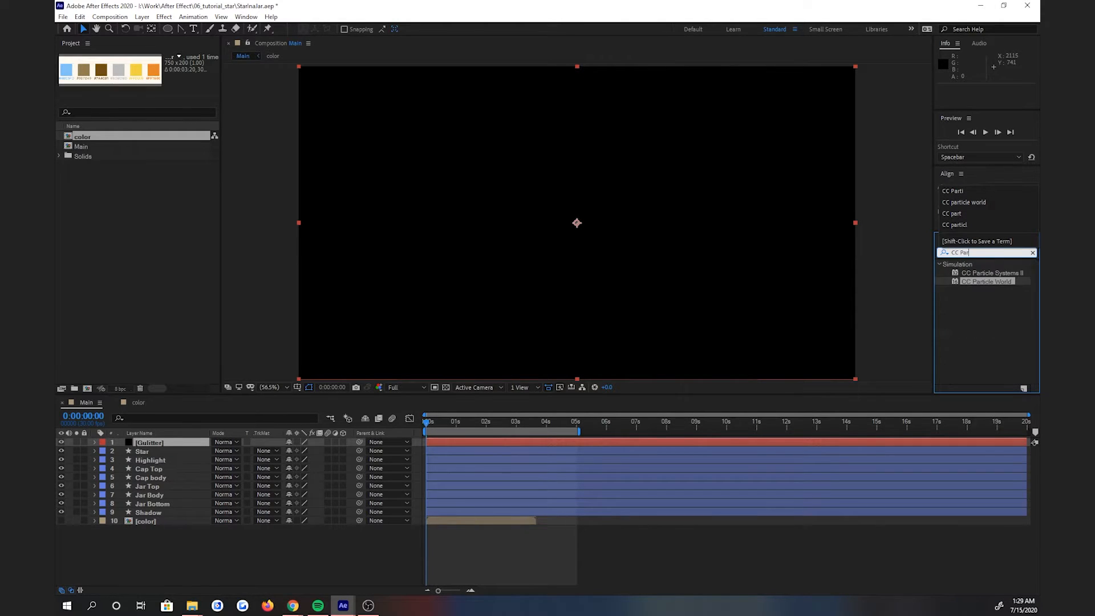
pyautogui.doubleClick(994, 282)
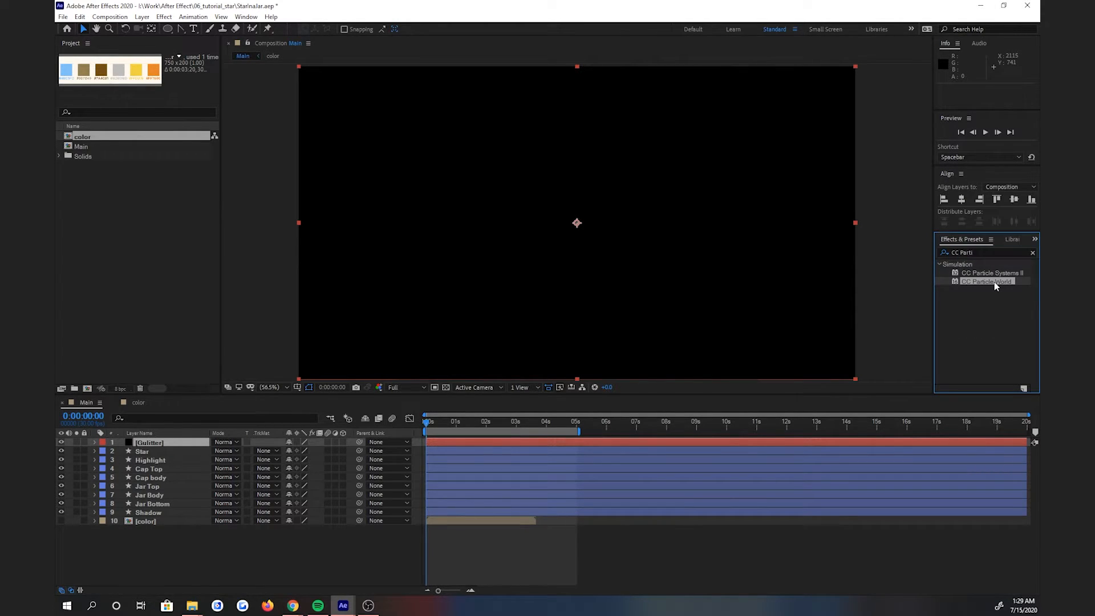
pyautogui.moveTo(995, 282); pyautogui.dragTo(181, 444)
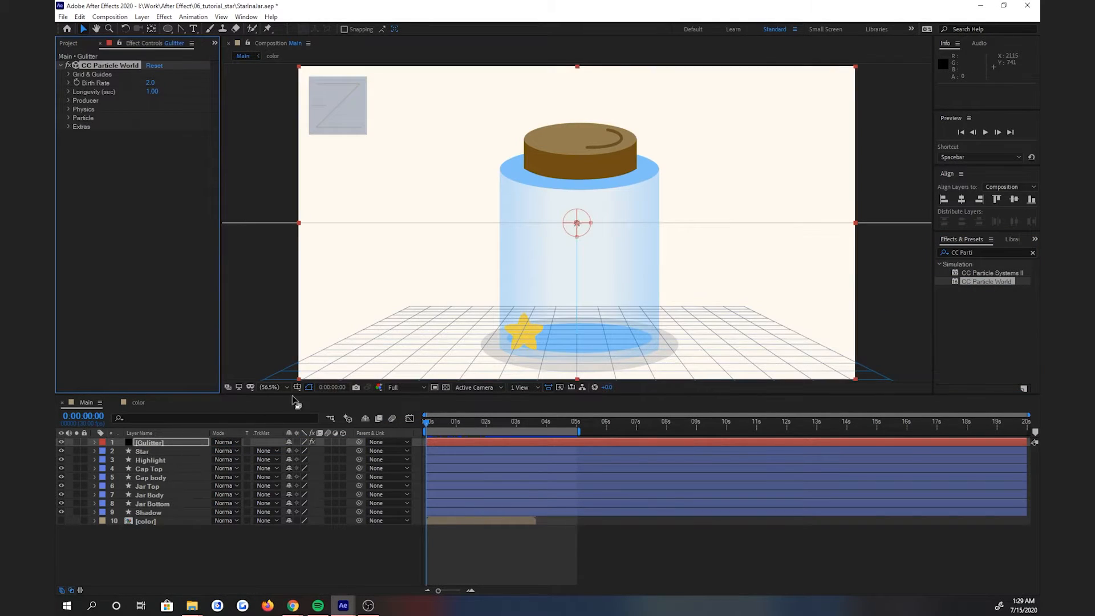
pyautogui.moveTo(427, 423)
pyautogui.mouseDown()
pyautogui.moveTo(533, 424)
pyautogui.moveTo(725, 458)
pyautogui.moveTo(429, 447)
pyautogui.moveTo(446, 451)
pyautogui.mouseUp()
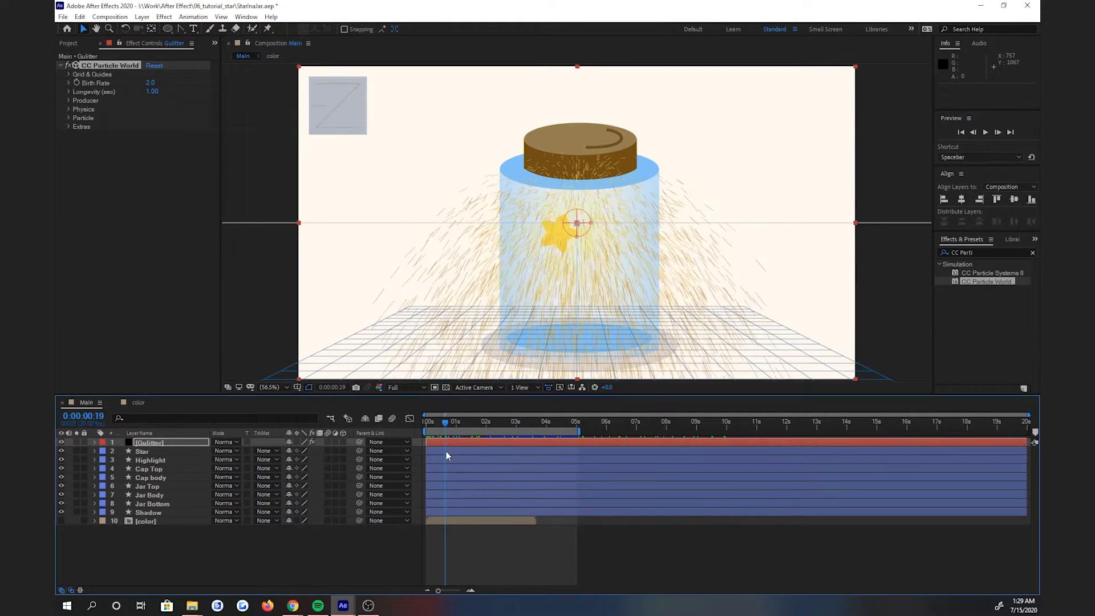
# - Set CC Particle World's Birth Rate to 0.5 and Longevity to 0.50 seconds, and scrub to check the particles
pyautogui.click(94, 67)
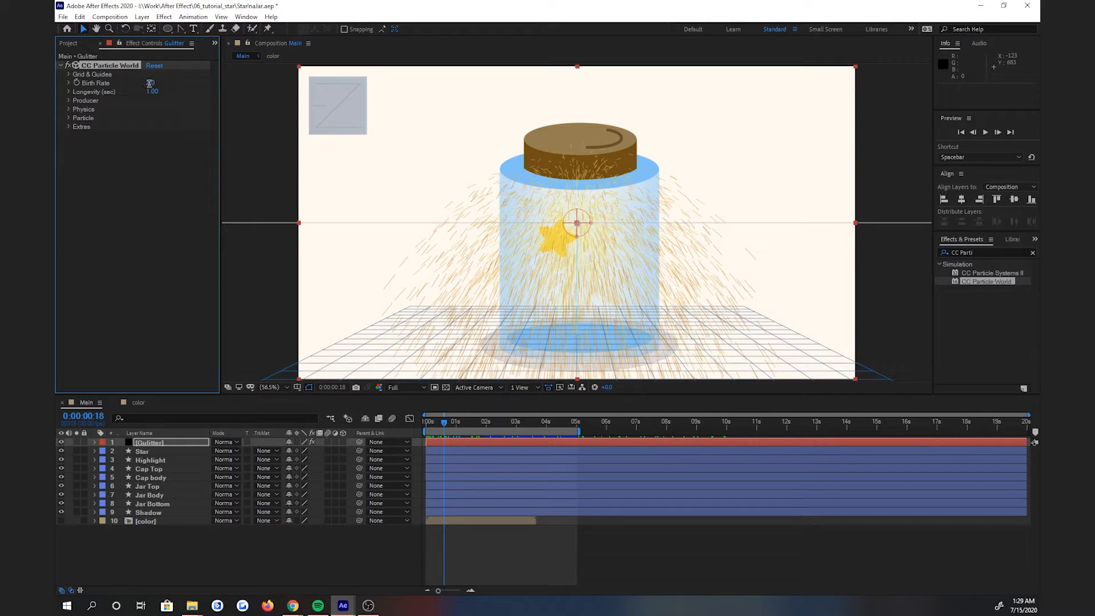
pyautogui.click(149, 83)
pyautogui.write('0.5')
pyautogui.press('Return')
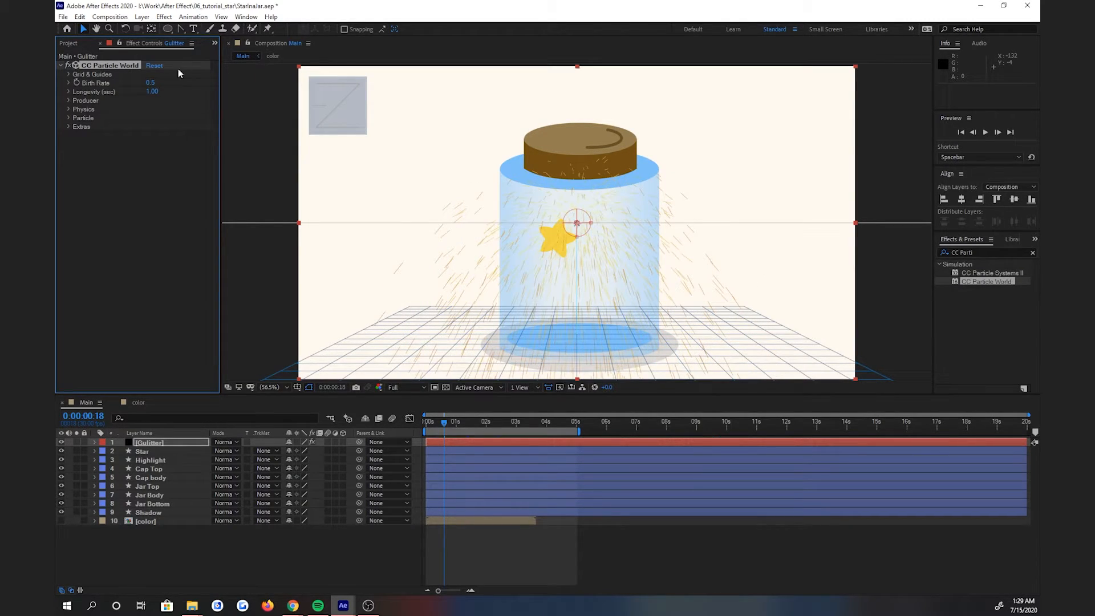
pyautogui.click(152, 92)
pyautogui.press('Return')
pyautogui.moveTo(444, 424)
pyautogui.mouseDown()
pyautogui.moveTo(557, 425)
pyautogui.moveTo(458, 430)
pyautogui.mouseUp()
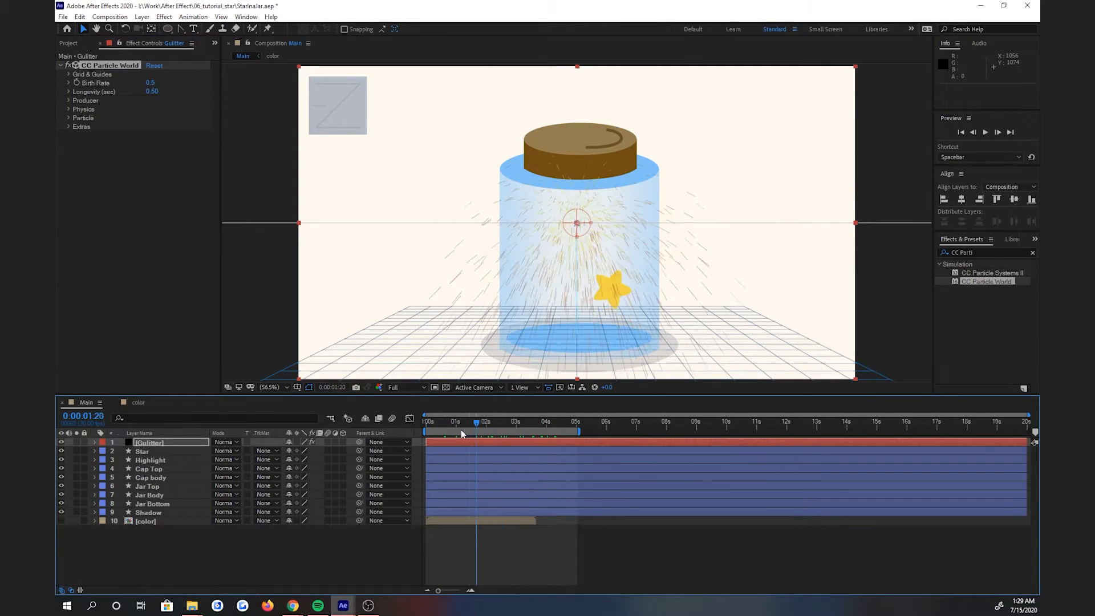
# - Set the Velocity in CC Particle World's Physics settings to 0.50
pyautogui.click(69, 109)
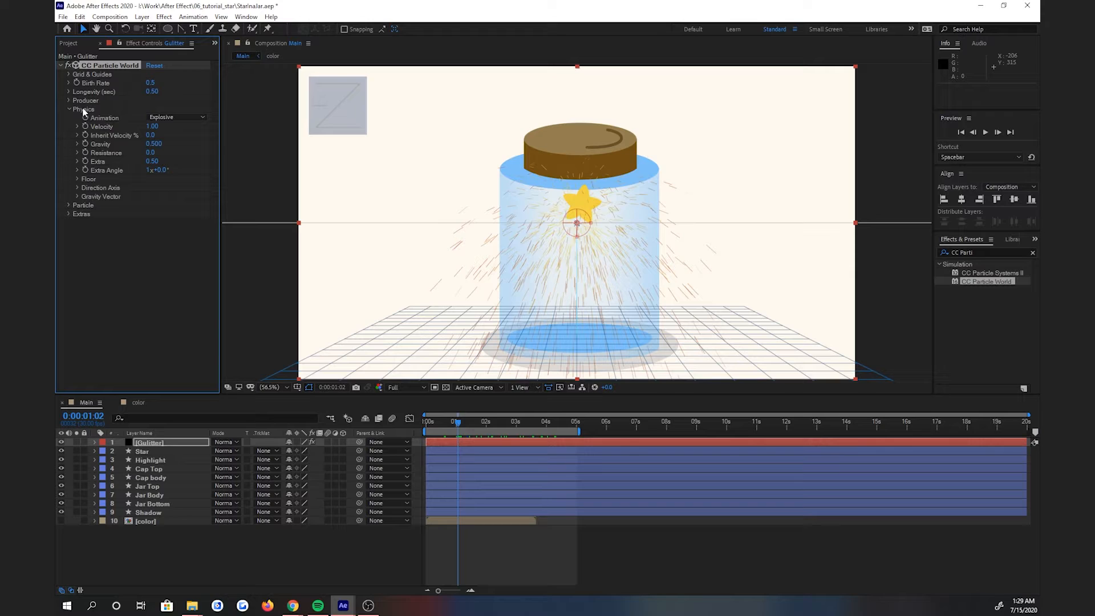
pyautogui.click(156, 127)
pyautogui.write('0.5')
pyautogui.press('Return')
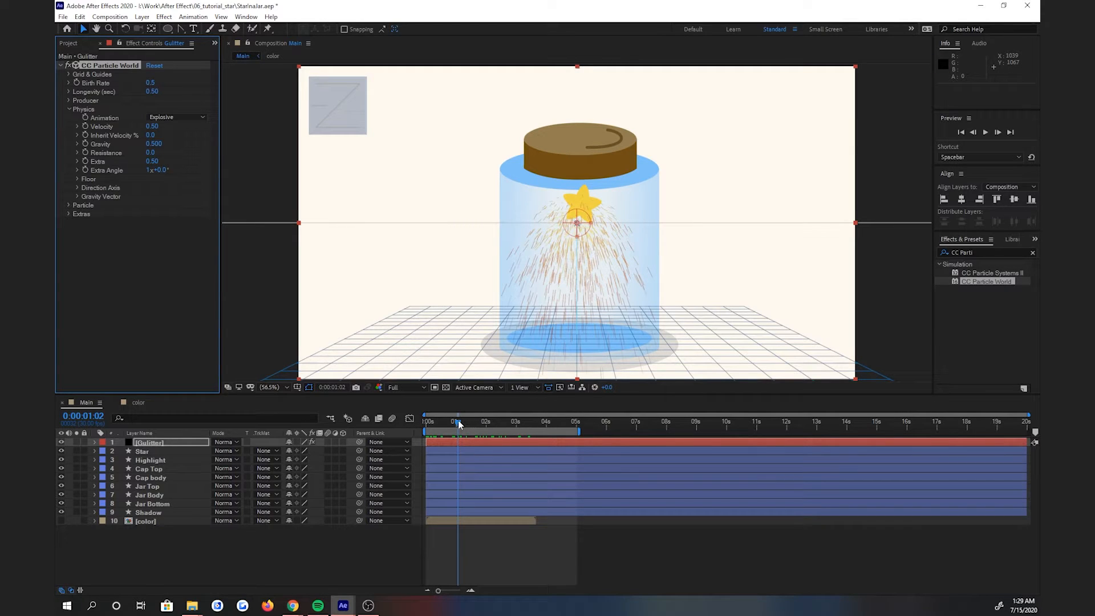
# - At 0:00, place the particle producer on the star and keyframe Position X at -0.10 and Position Y at 0.20, revealing both in the timeline
pyautogui.moveTo(459, 425); pyautogui.dragTo(426, 441)
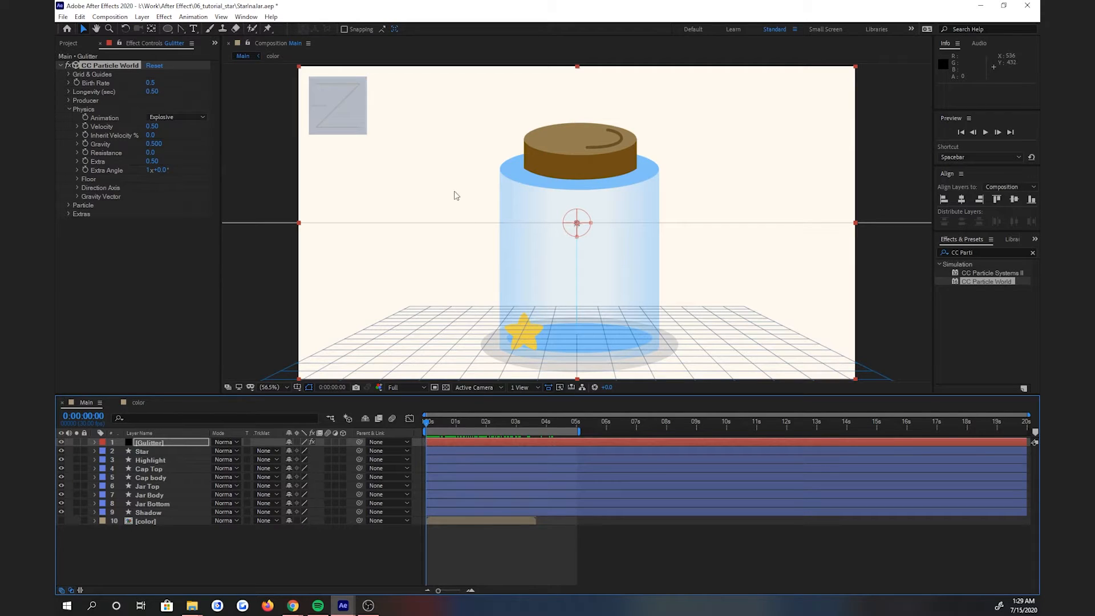
pyautogui.click(578, 223)
pyautogui.moveTo(579, 226); pyautogui.dragTo(525, 336)
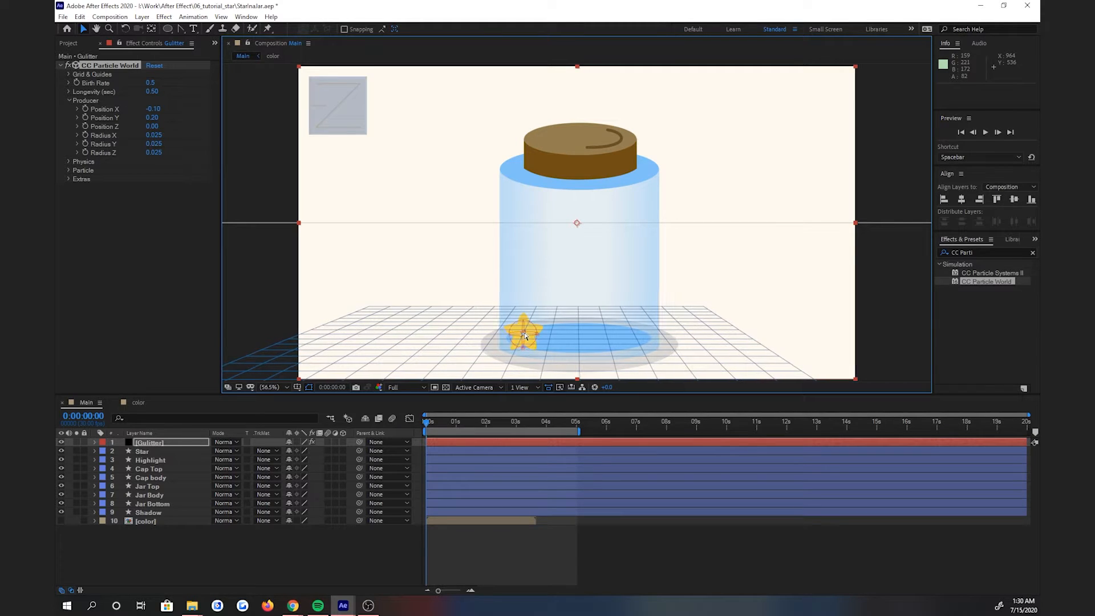
pyautogui.click(84, 109)
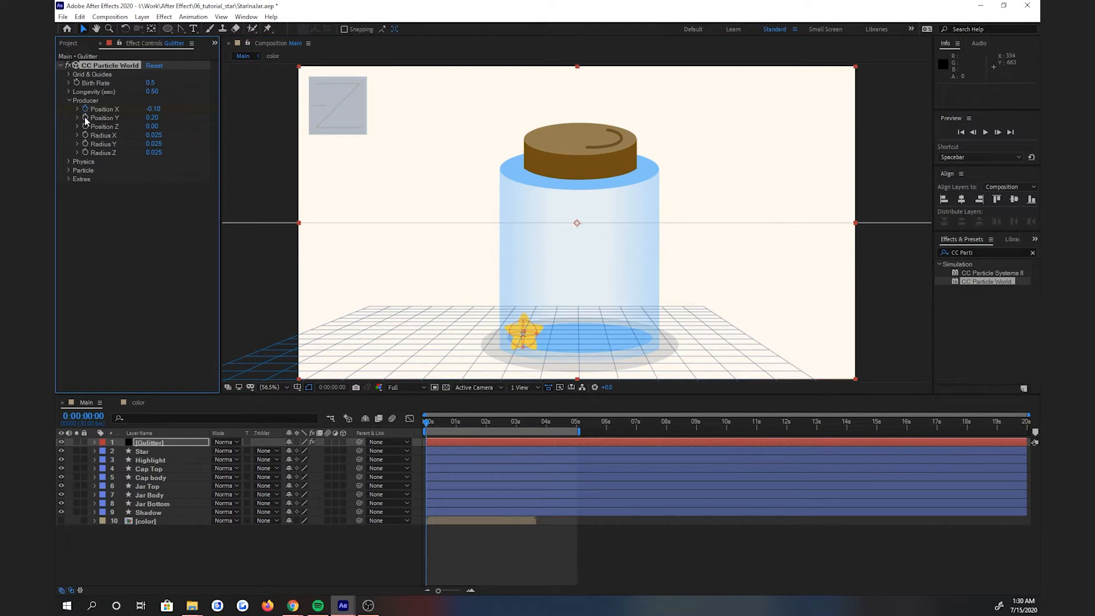
pyautogui.click(95, 442)
pyautogui.click(103, 460)
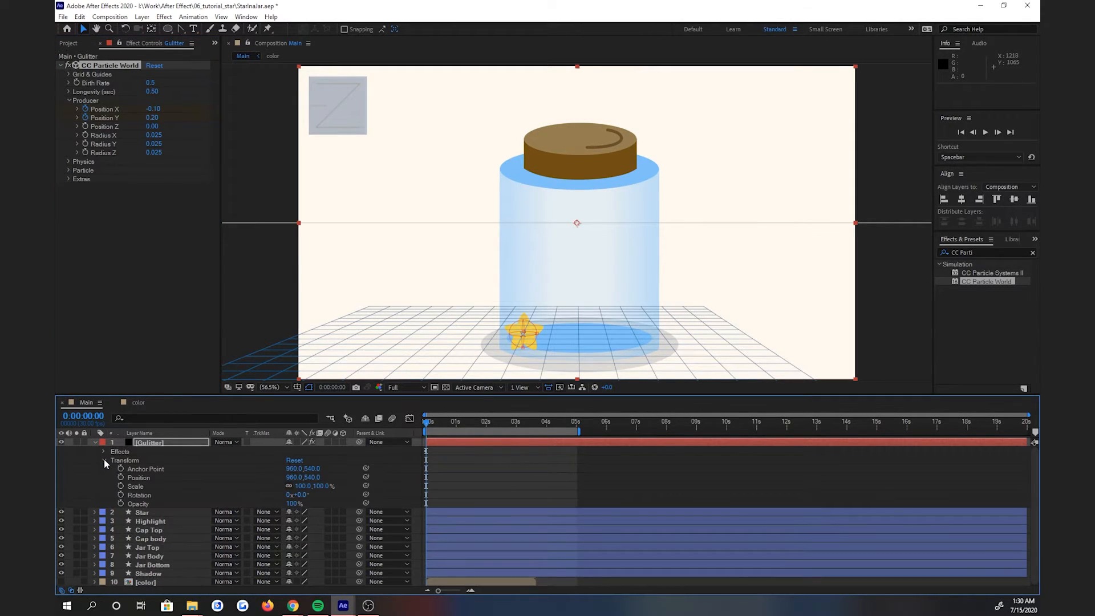
pyautogui.click(104, 452)
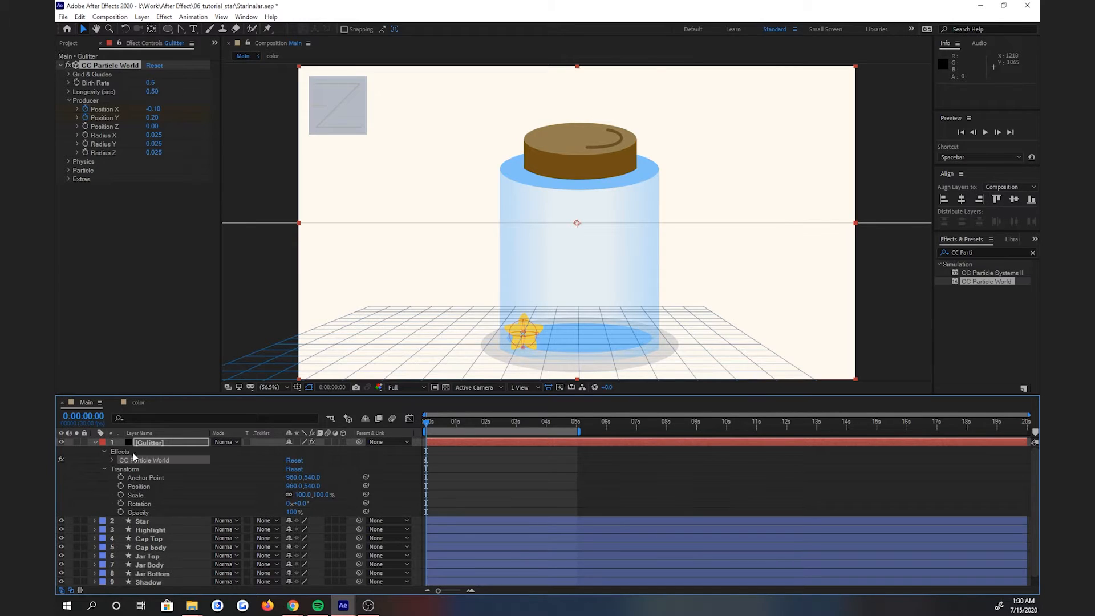
pyautogui.click(113, 460)
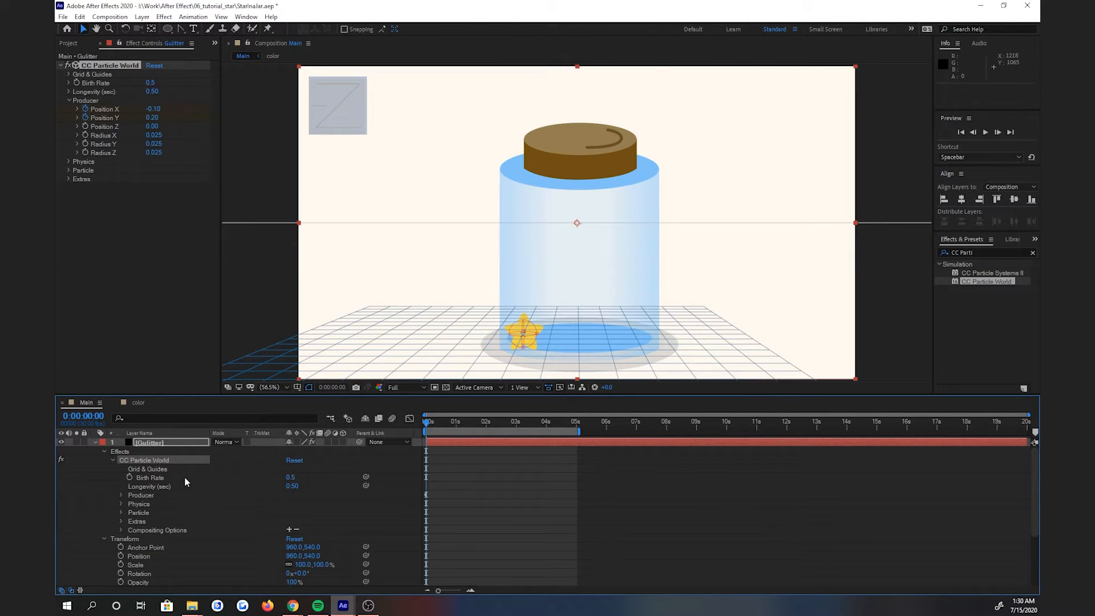
pyautogui.click(121, 495)
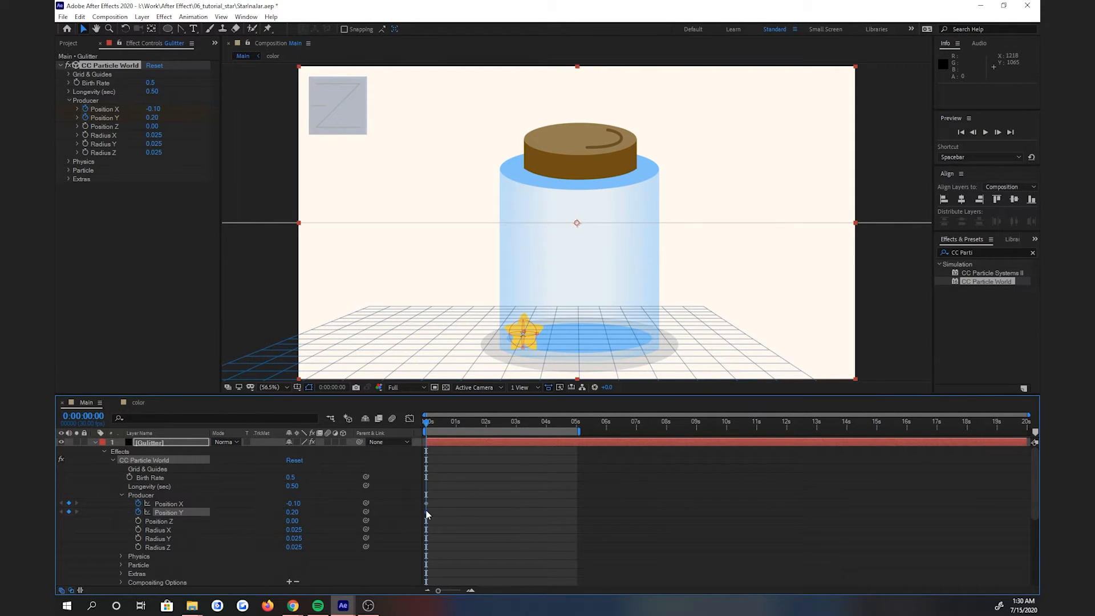
# - Keyframe the particle producer onto the star at 0:28 (about X 0.00, Y -0.06) and at 1:29 (about X 0.09, Y 0.19)
pyautogui.moveTo(429, 424); pyautogui.dragTo(456, 425)
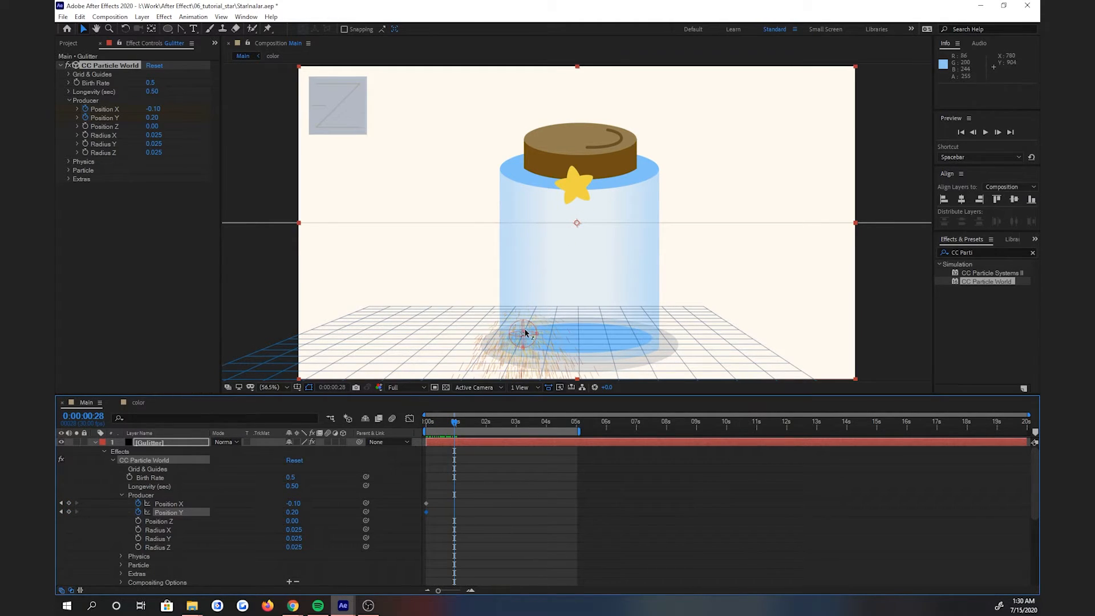
pyautogui.moveTo(525, 341); pyautogui.dragTo(577, 190)
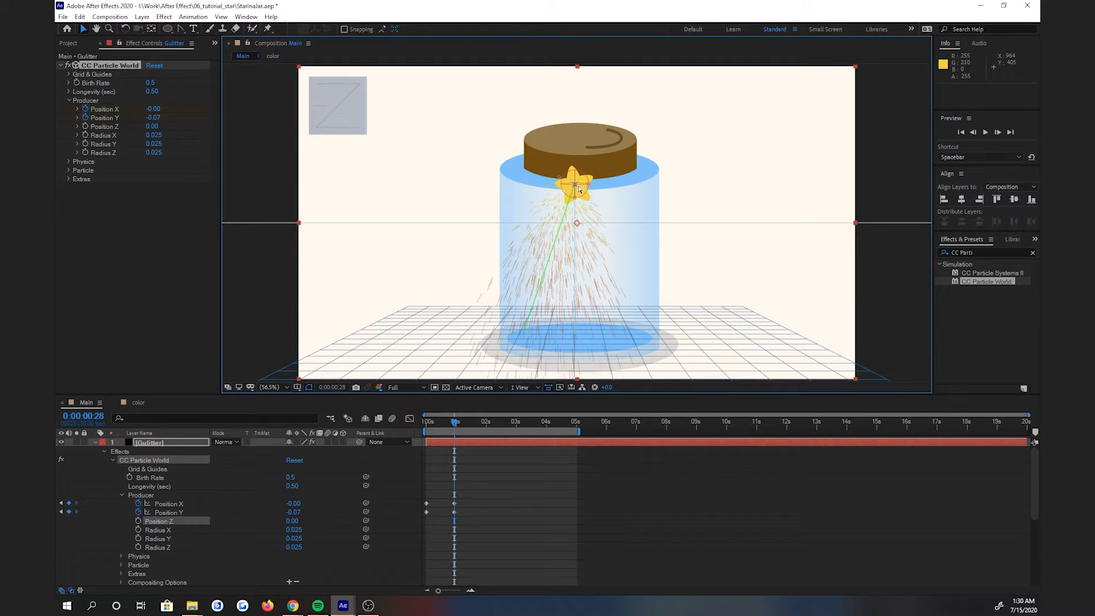
pyautogui.moveTo(579, 190); pyautogui.dragTo(580, 191)
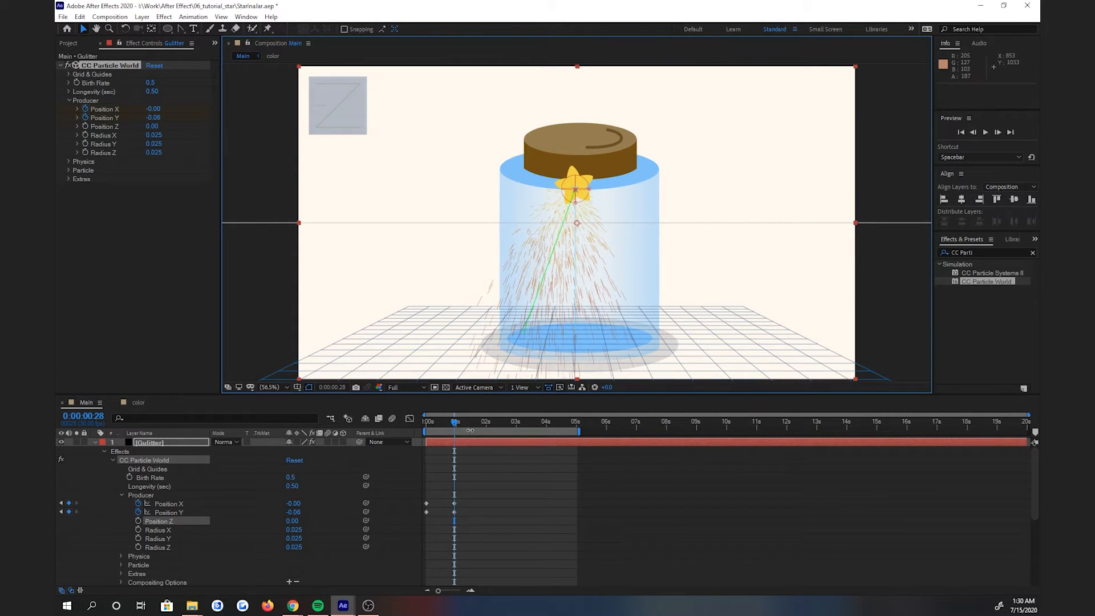
pyautogui.moveTo(456, 423); pyautogui.dragTo(485, 423)
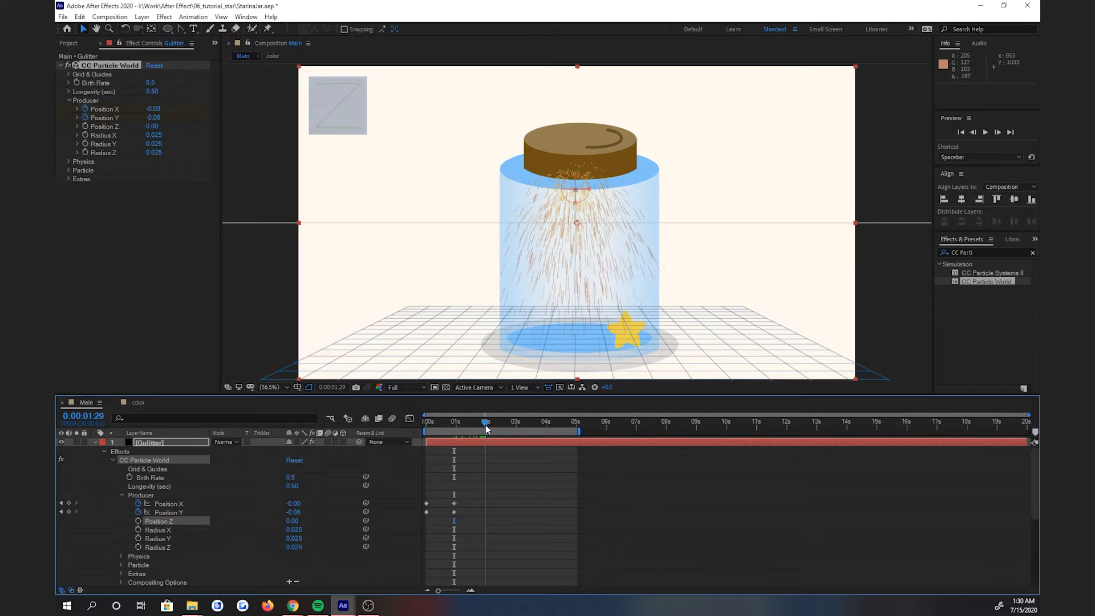
pyautogui.moveTo(580, 190); pyautogui.dragTo(631, 334)
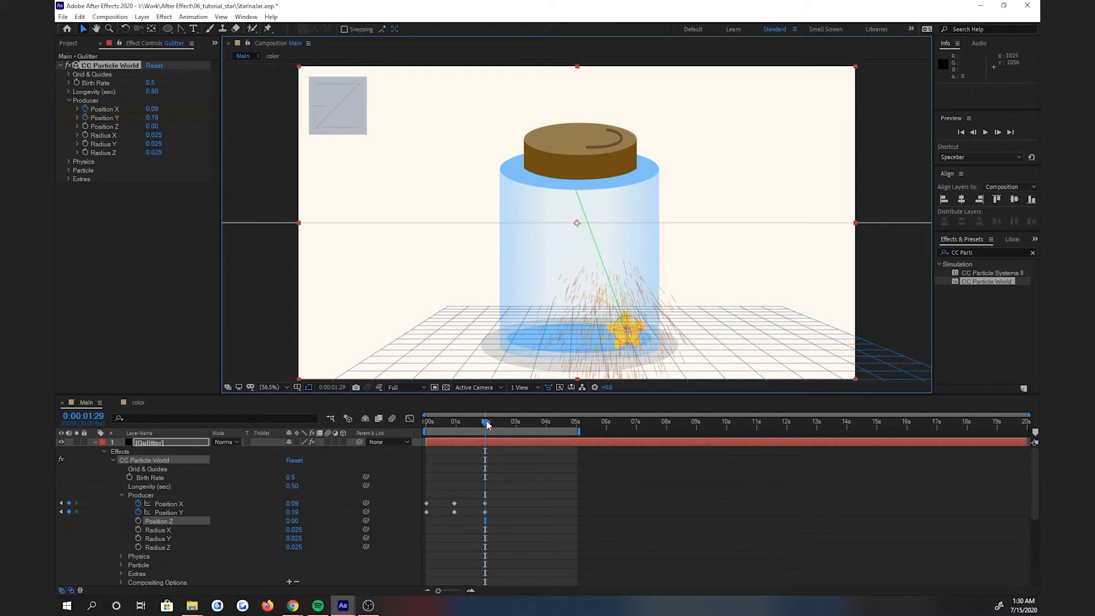
# - Keyframe the particle producer onto the star at 2:28 (about X -0.10, Y 0.05) and at 3:28 (about X 0.10, Y 0.01)
pyautogui.moveTo(488, 425); pyautogui.dragTo(517, 426)
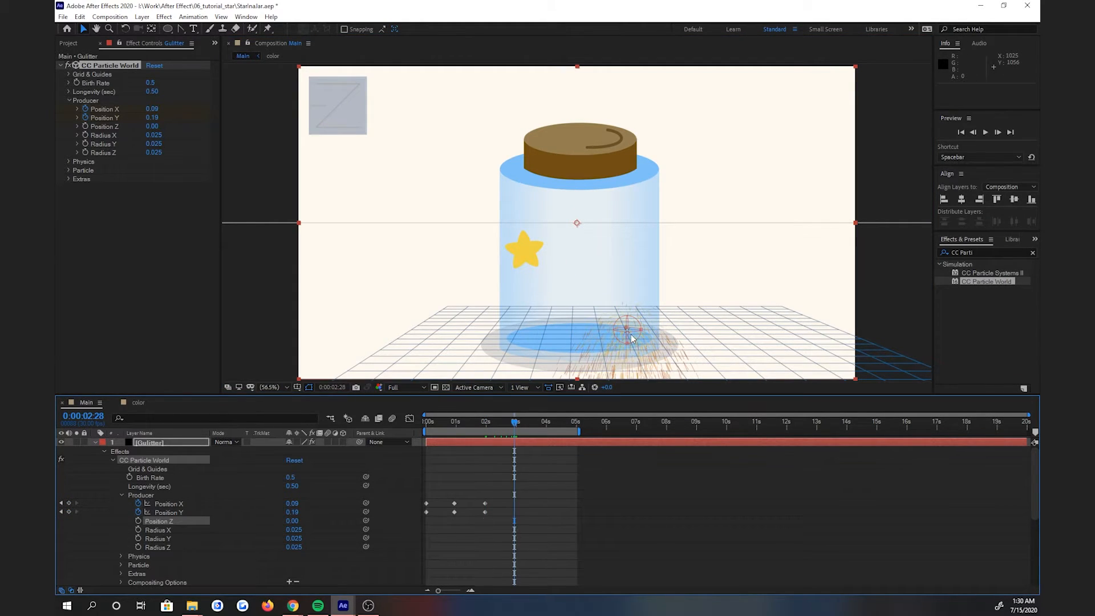
pyautogui.moveTo(627, 334); pyautogui.dragTo(520, 255)
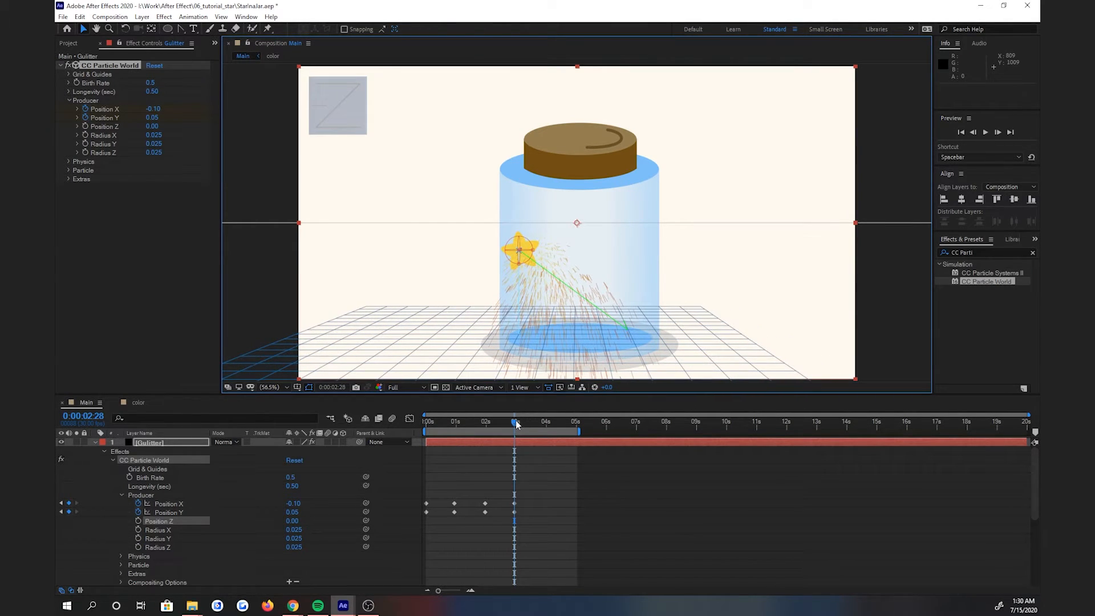
pyautogui.moveTo(517, 424); pyautogui.dragTo(545, 432)
pyautogui.moveTo(518, 251)
pyautogui.mouseDown()
pyautogui.moveTo(640, 226)
pyautogui.moveTo(633, 232)
pyautogui.mouseUp()
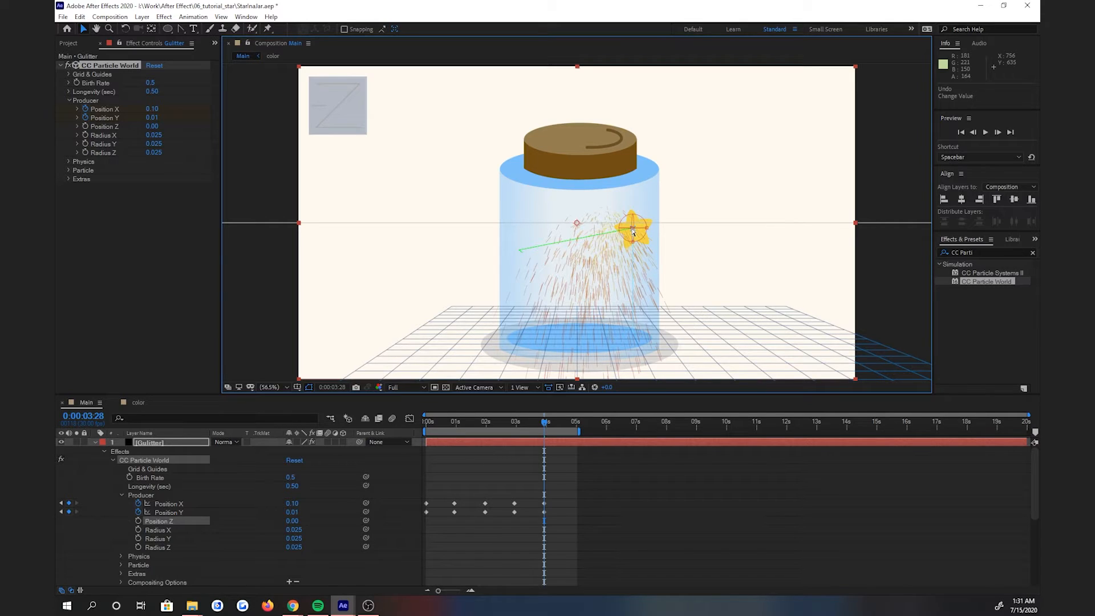
# - Keyframe the particle producer onto the star at 4:28 (about X -0.09, Y 0.19) and preview the animation from the start
pyautogui.click(575, 432)
pyautogui.moveTo(575, 432); pyautogui.dragTo(577, 432)
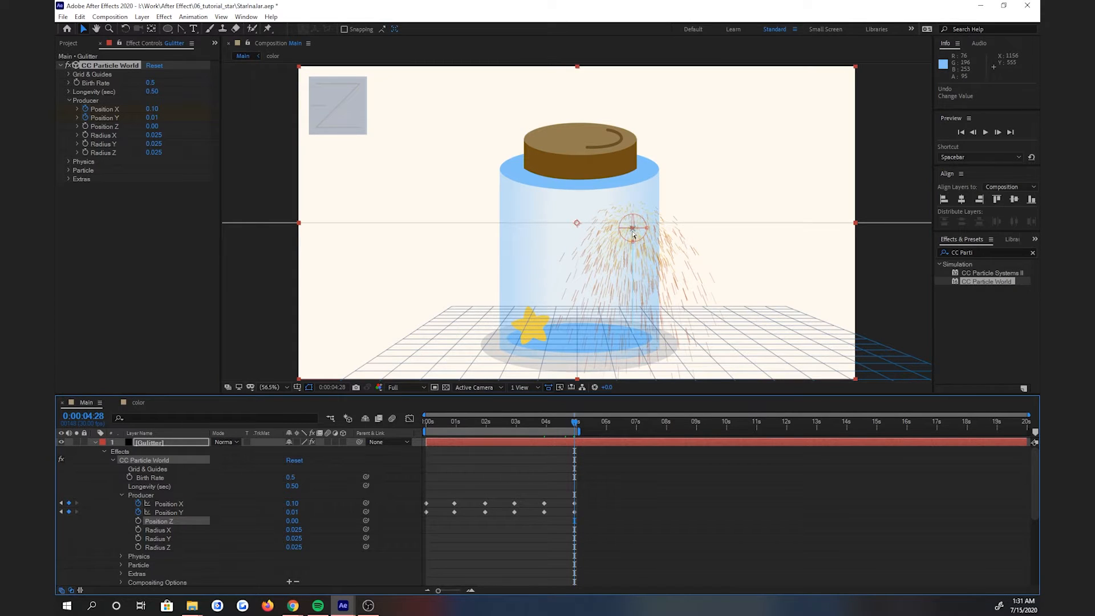
pyautogui.moveTo(633, 229); pyautogui.dragTo(530, 331)
pyautogui.click(889, 197)
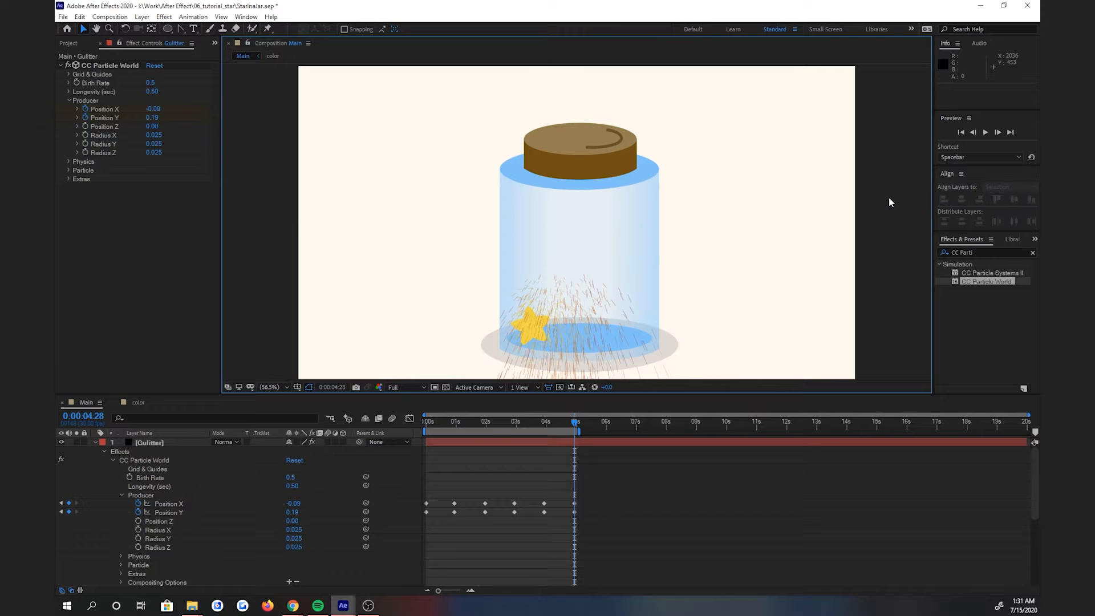
pyautogui.moveTo(574, 425); pyautogui.dragTo(408, 430)
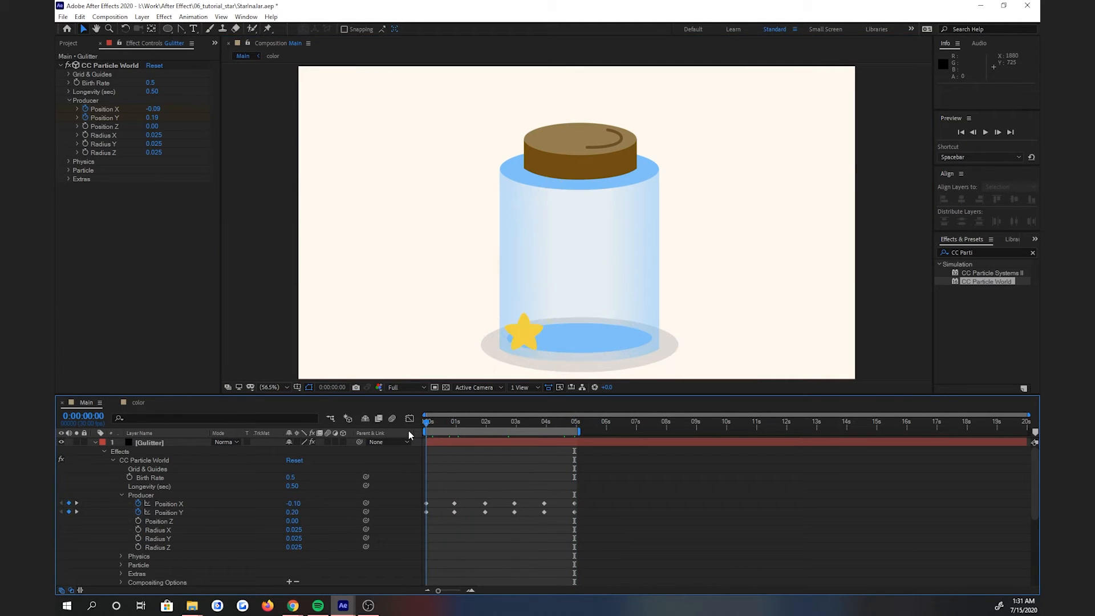
pyautogui.press('space')
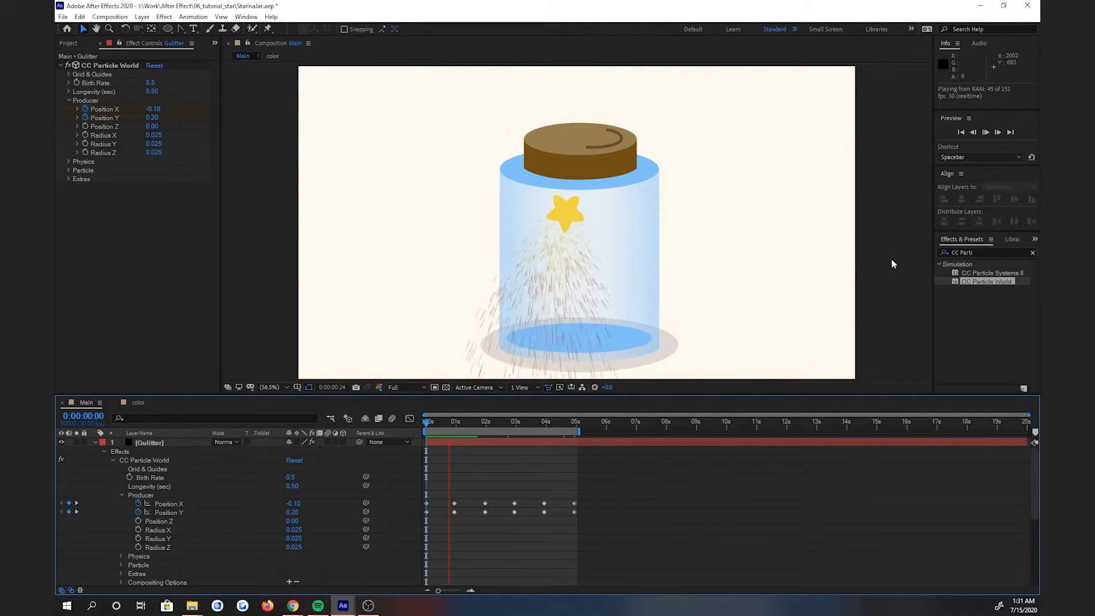
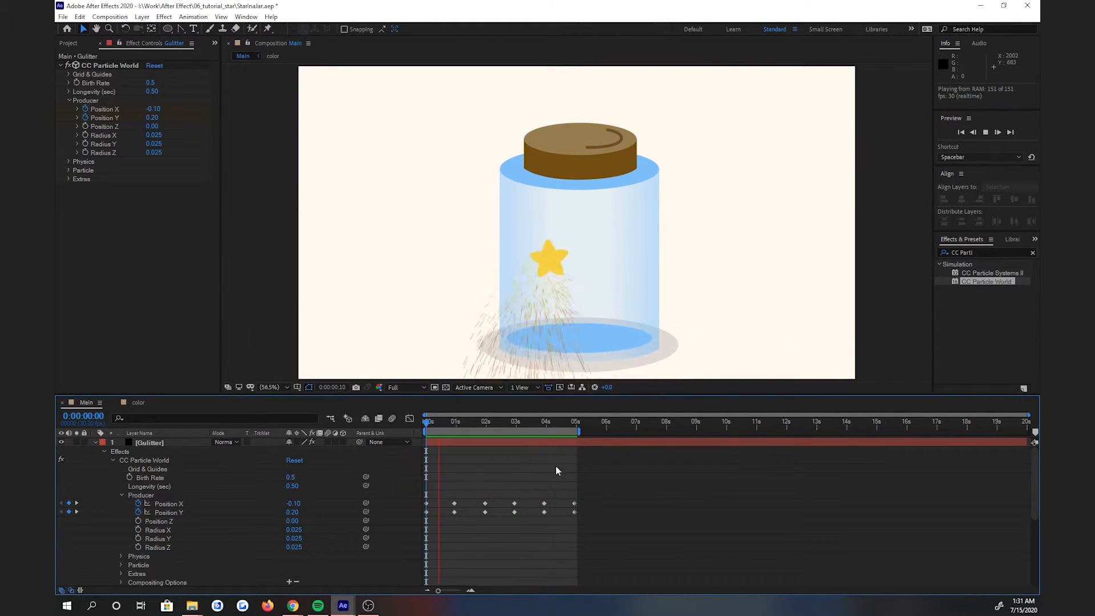
pyautogui.press('space')
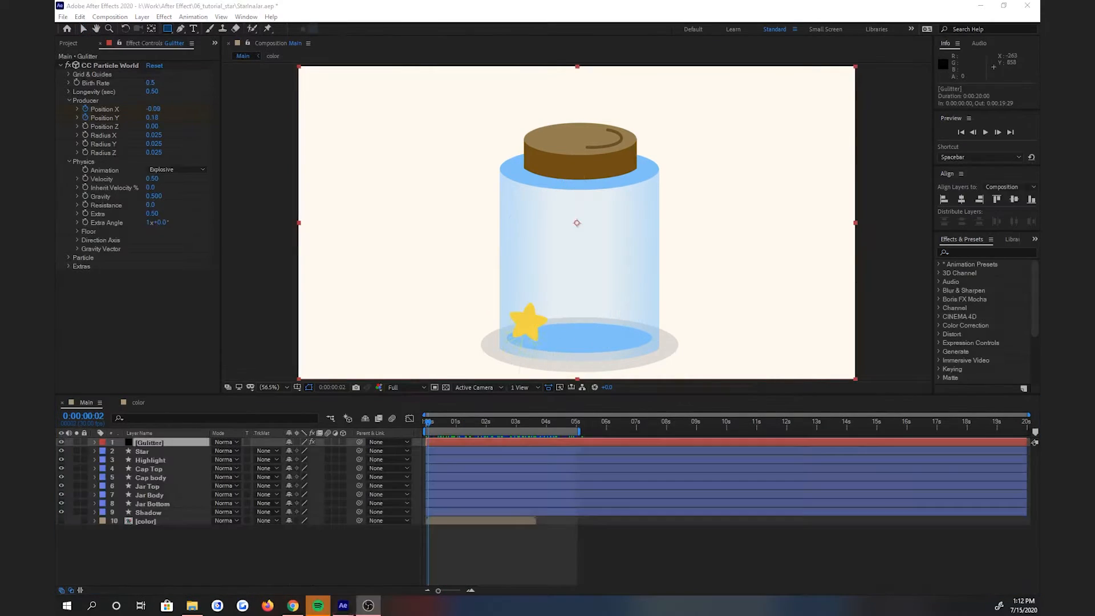
# - Create a new 200 × 200 px composition named Particle at 30 fps, 20 seconds long, with a black background
pyautogui.click(69, 44)
pyautogui.click(135, 255)
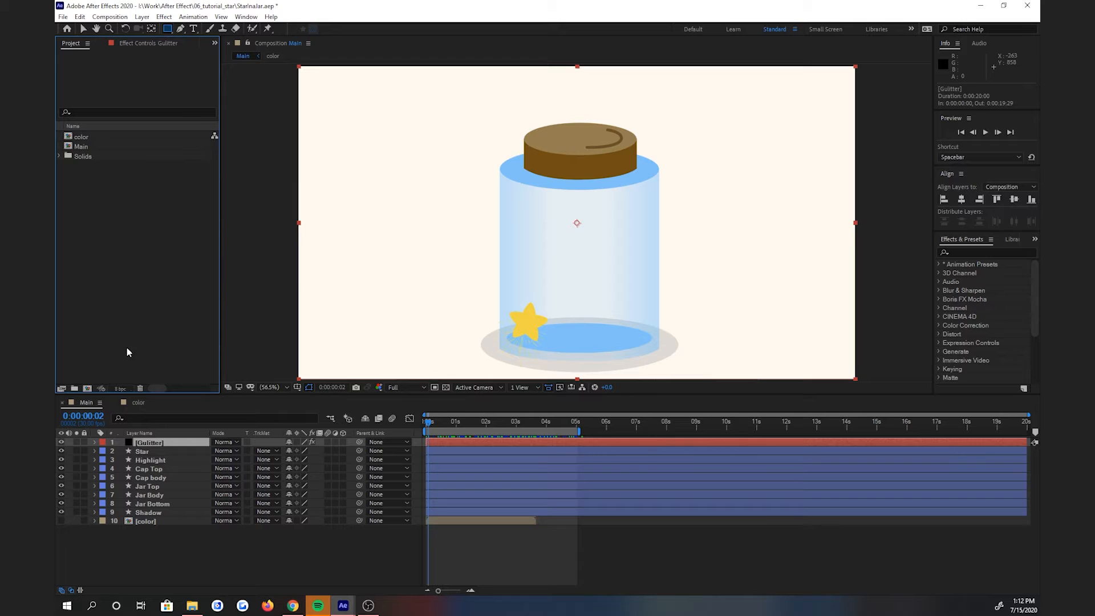
pyautogui.click(86, 389)
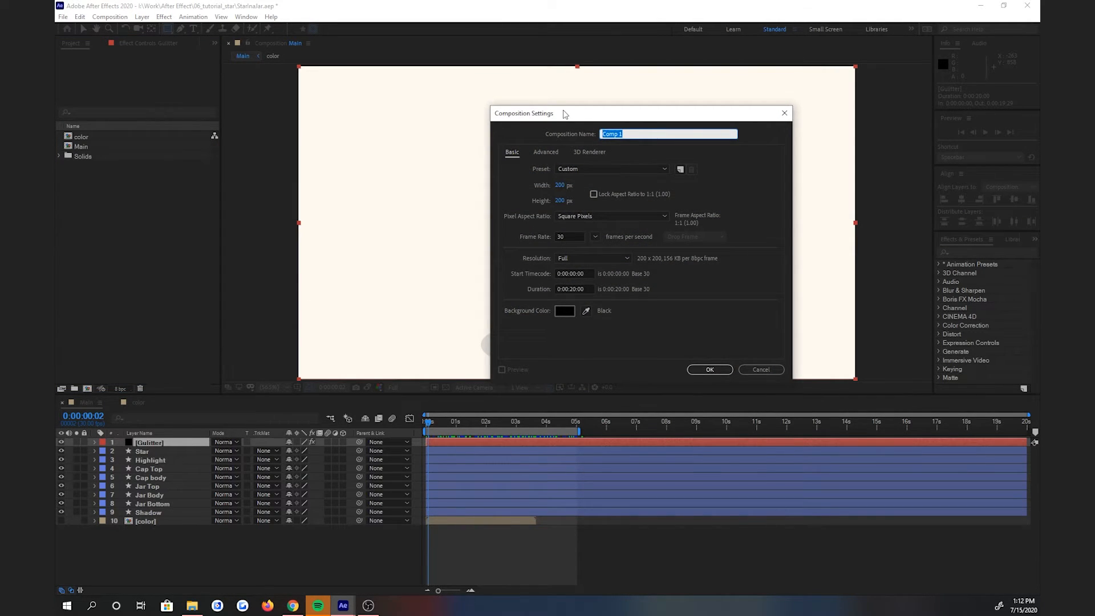
pyautogui.write('Particle')
pyautogui.click(560, 186)
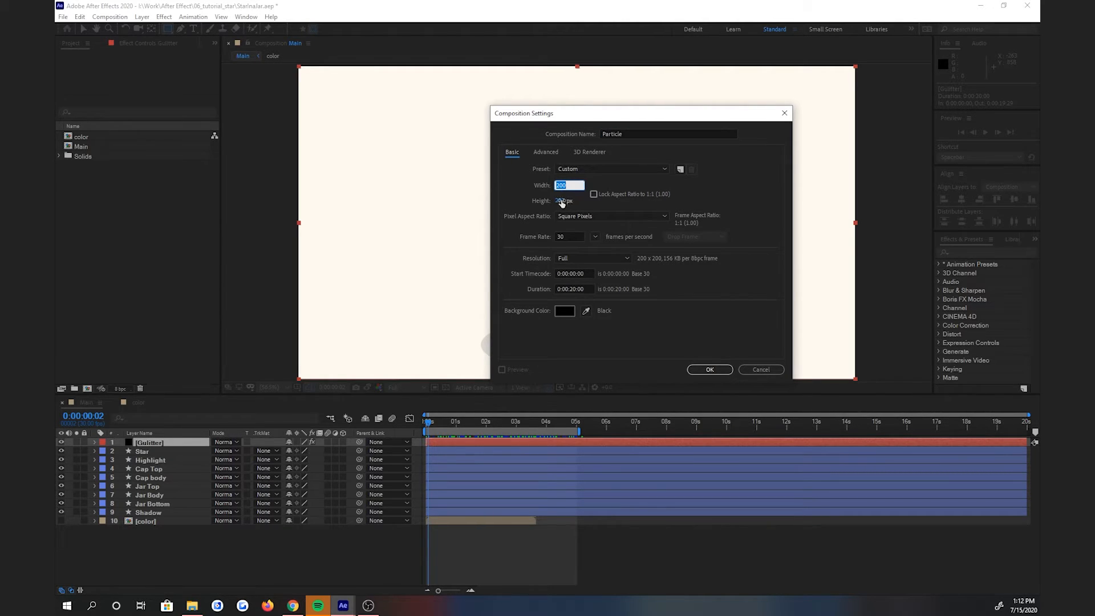
pyautogui.click(561, 201)
pyautogui.click(679, 314)
pyautogui.click(564, 311)
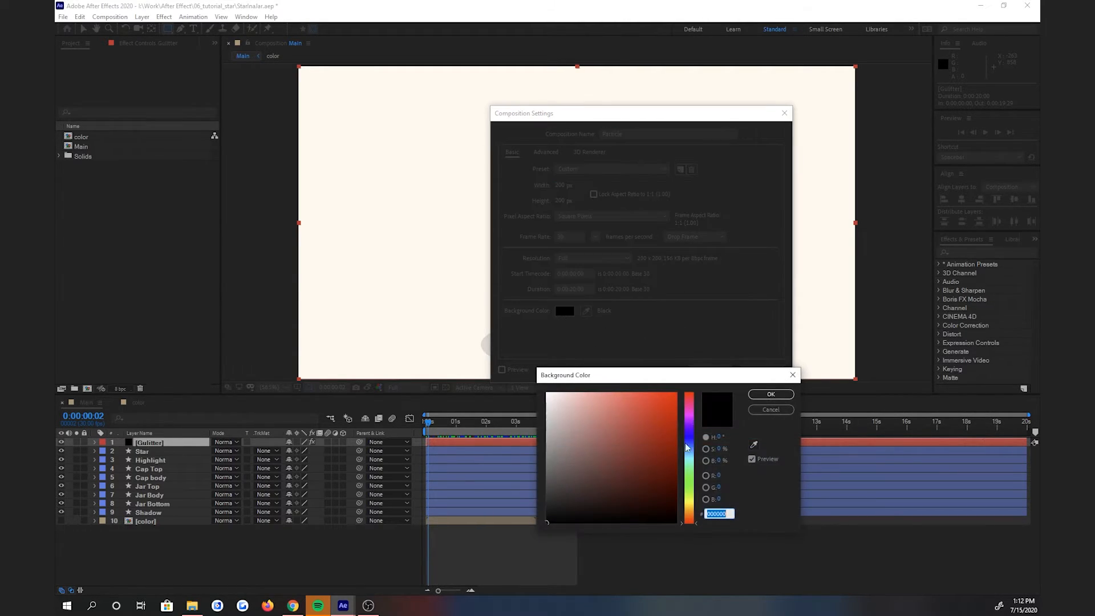
pyautogui.moveTo(628, 486); pyautogui.dragTo(590, 515)
pyautogui.click(771, 395)
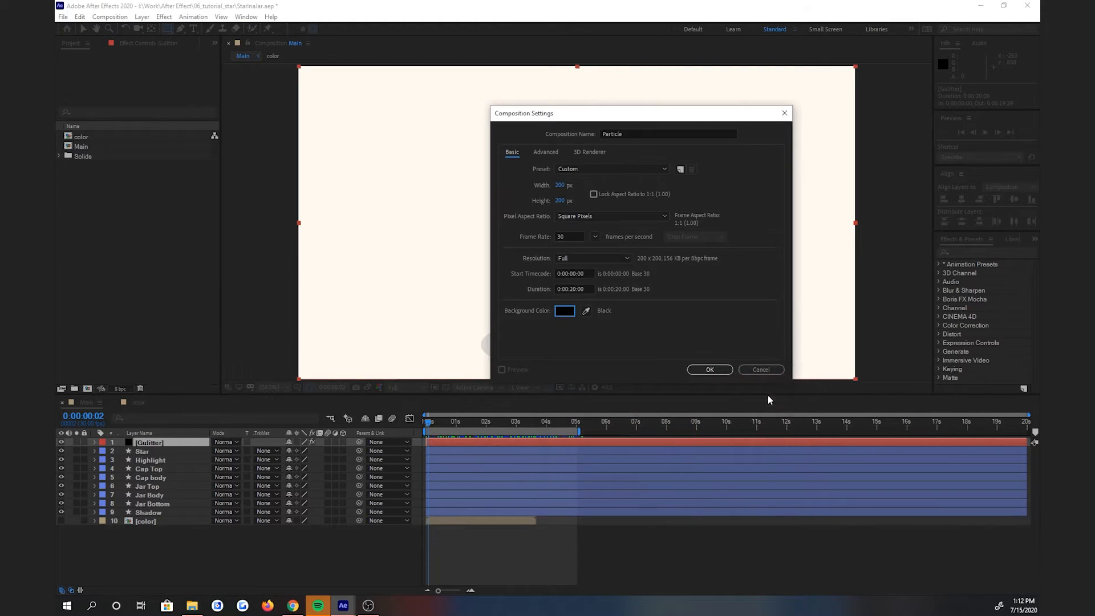
pyautogui.click(709, 370)
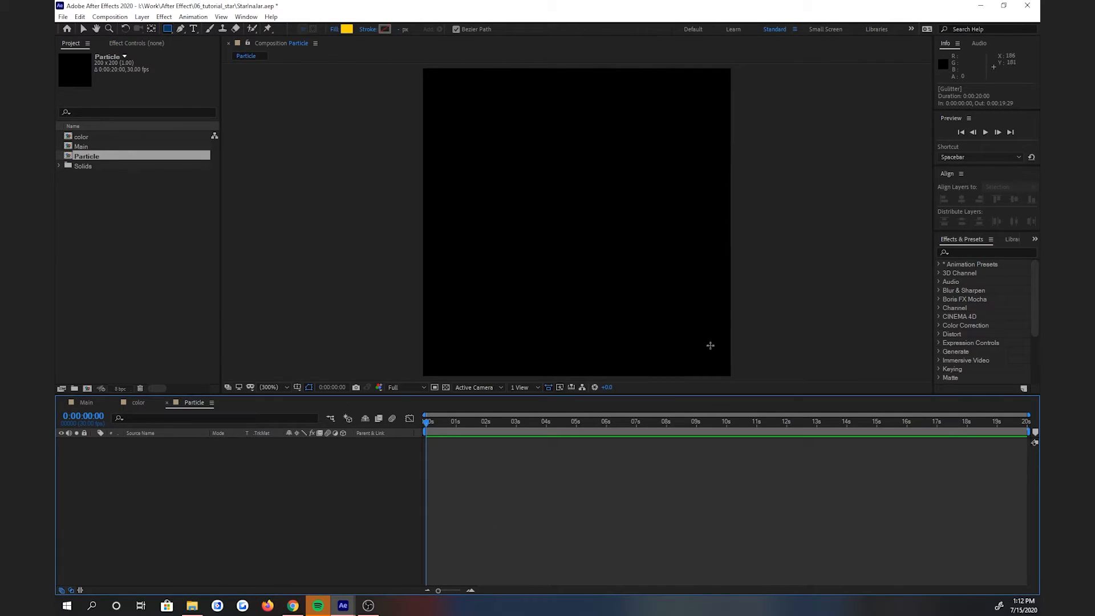
# - Add an empty shape layer to the Particle composition and give it a Polystar path
pyautogui.rightClick(244, 478)
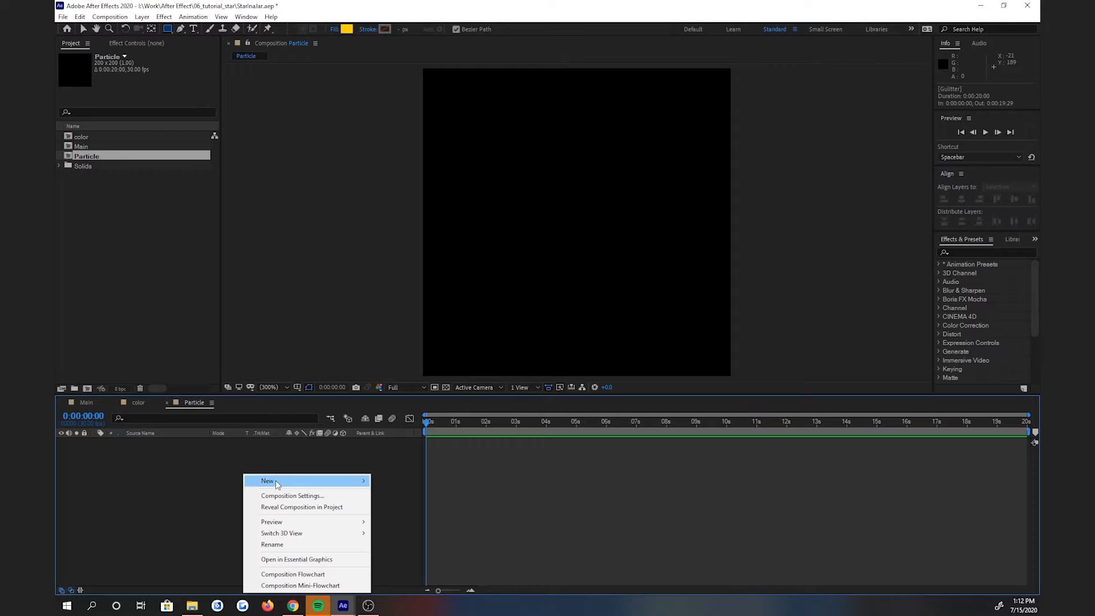
pyautogui.moveTo(276, 482)
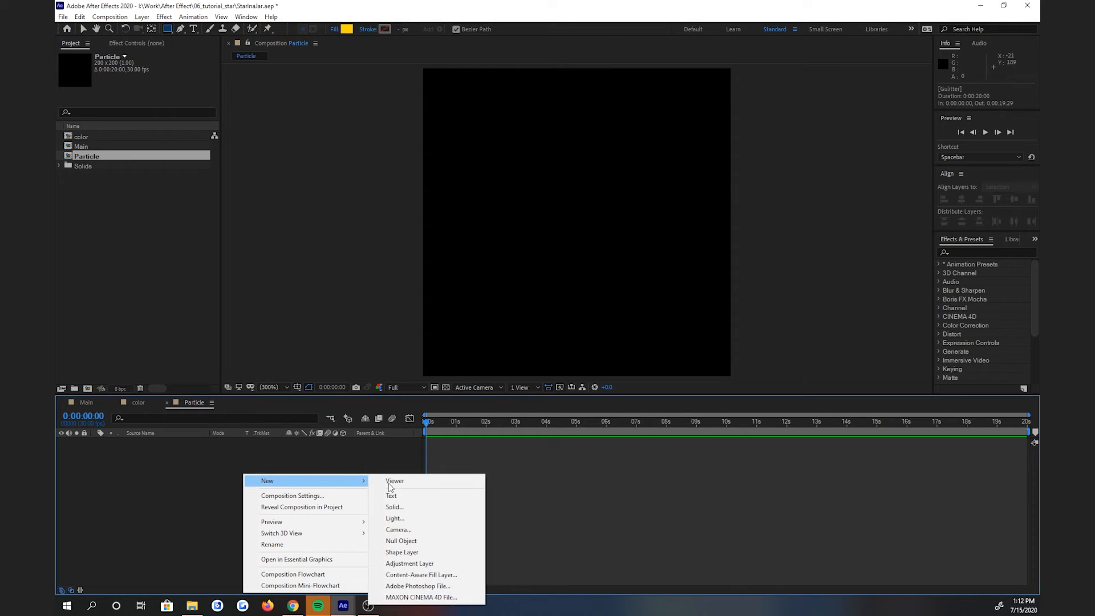
pyautogui.click(415, 557)
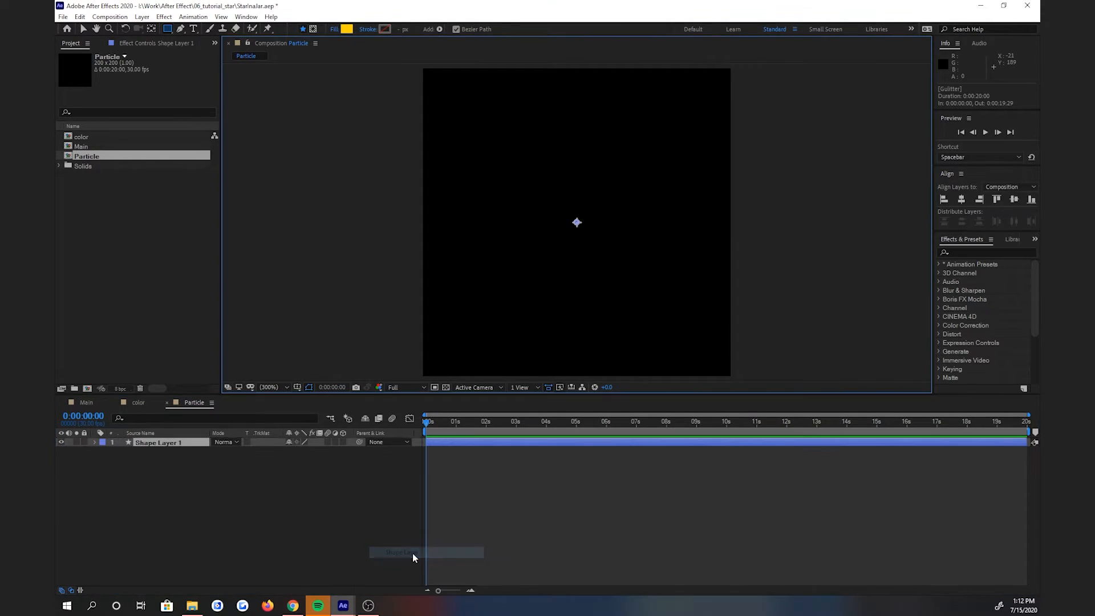
pyautogui.click(95, 443)
pyautogui.click(349, 451)
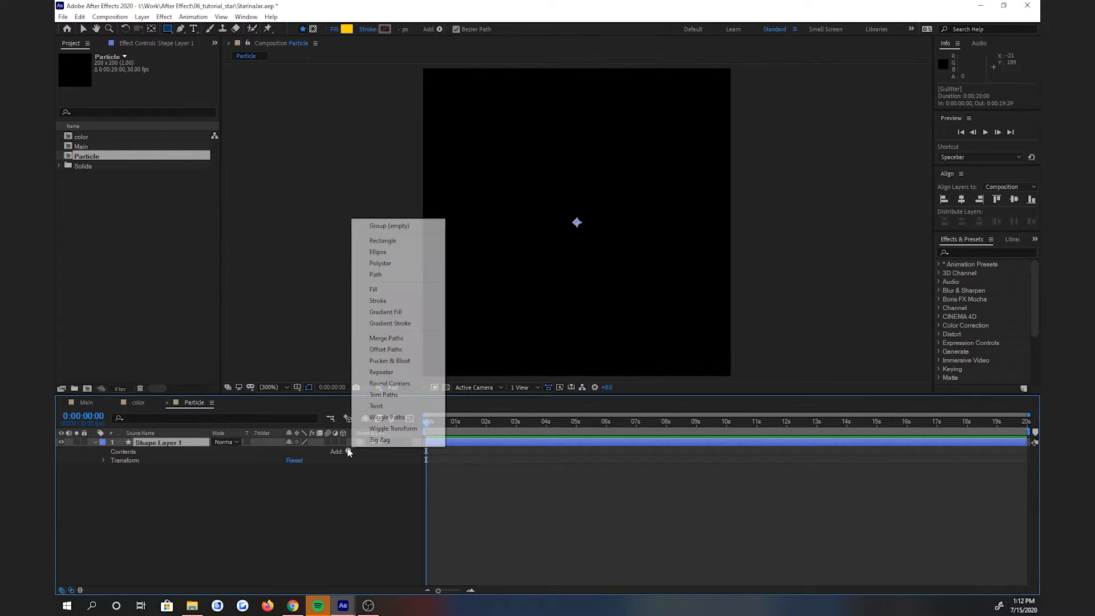
pyautogui.click(382, 265)
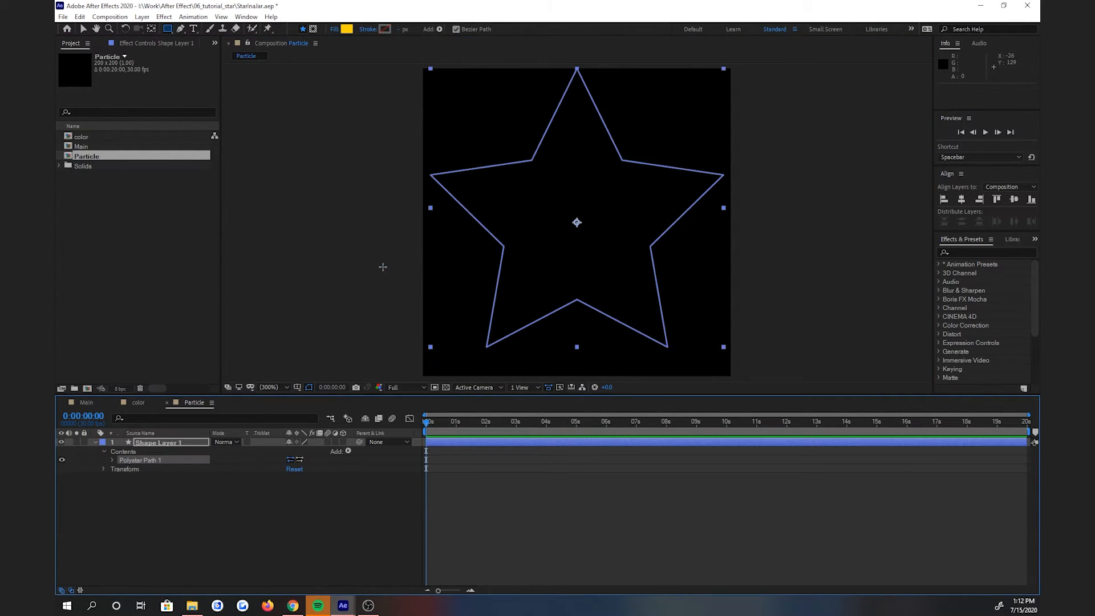
# - Add a fill to the star shape and set its color to white (FFFFFF)
pyautogui.click(348, 451)
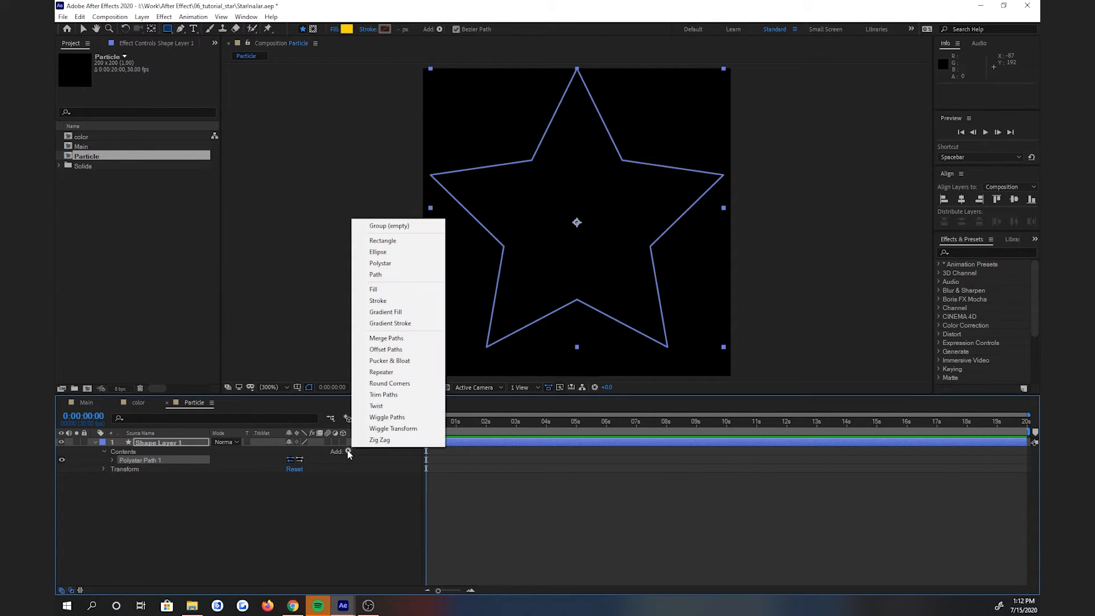
pyautogui.click(374, 290)
pyautogui.click(112, 469)
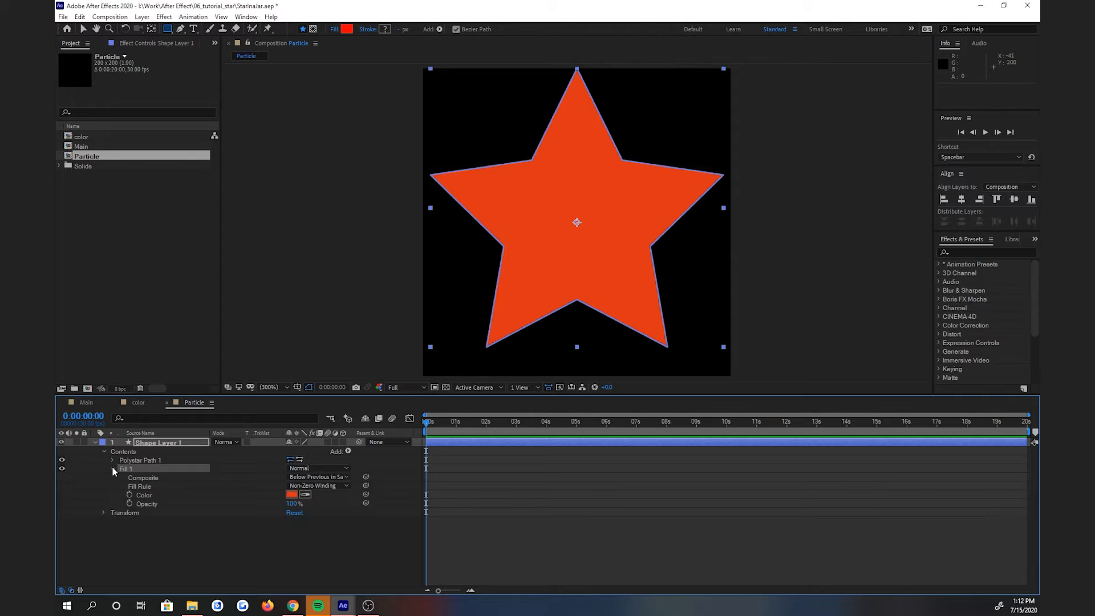
pyautogui.click(293, 494)
pyautogui.moveTo(618, 501); pyautogui.dragTo(522, 374)
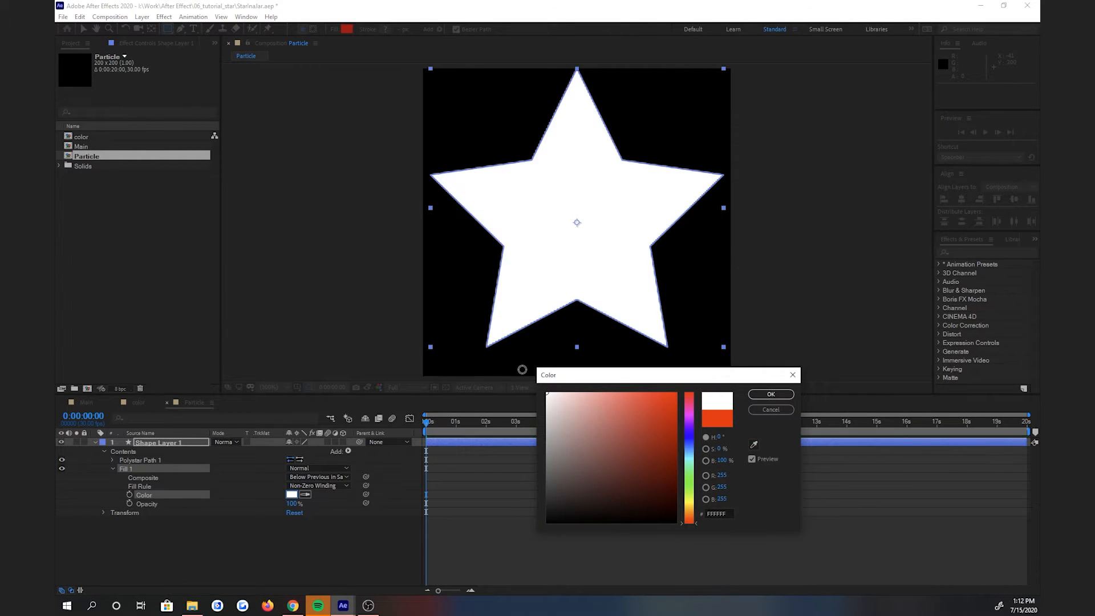
pyautogui.click(771, 394)
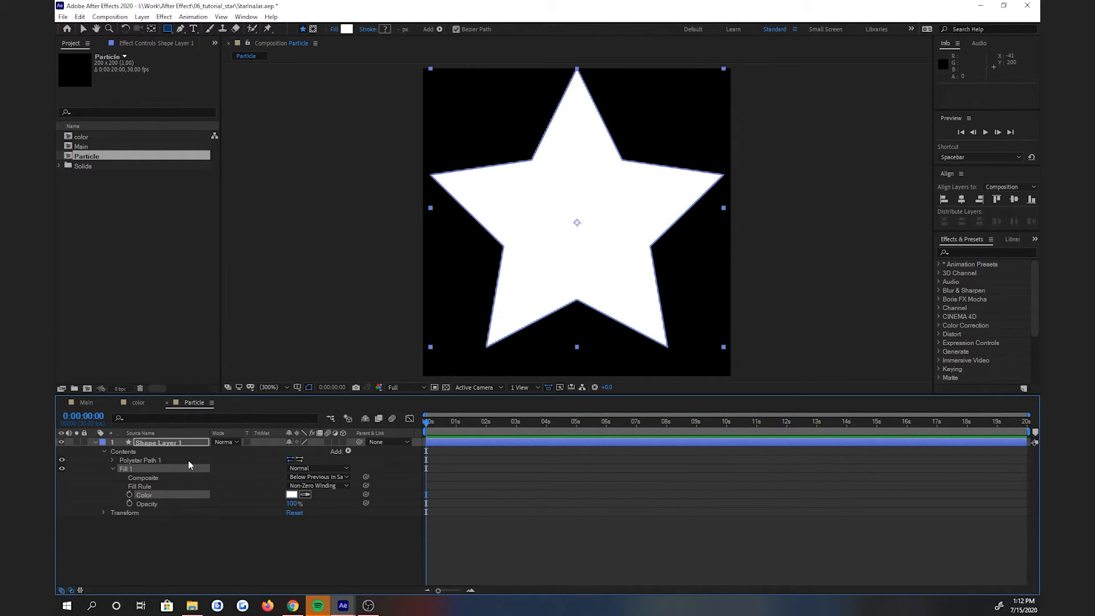
# - Set the polystar path's number of points to 4
pyautogui.click(111, 468)
pyautogui.click(122, 459)
pyautogui.click(112, 461)
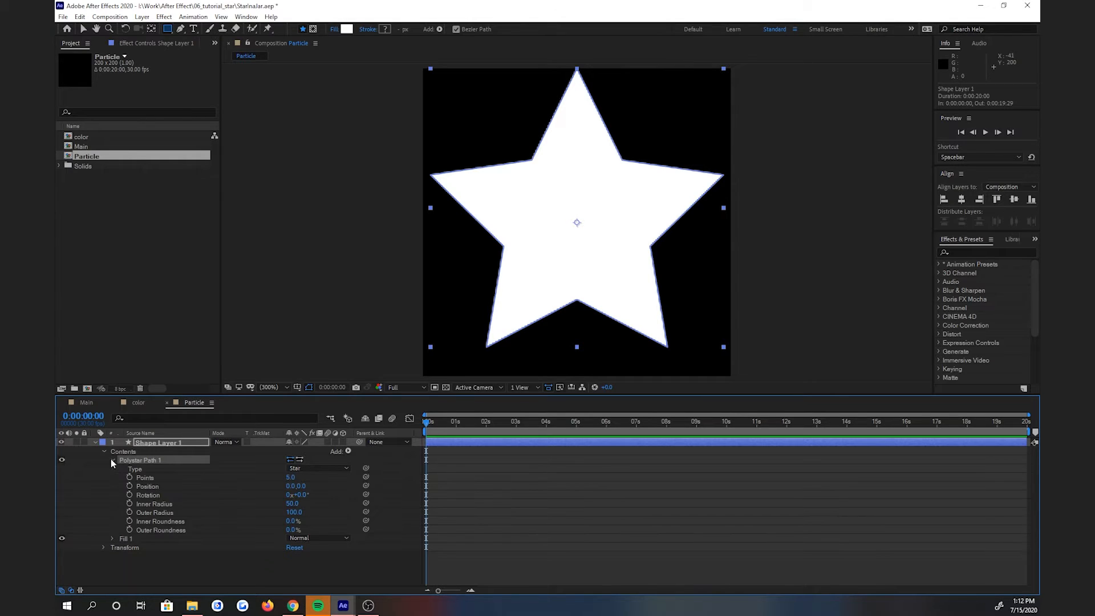
pyautogui.click(291, 477)
pyautogui.press('Return')
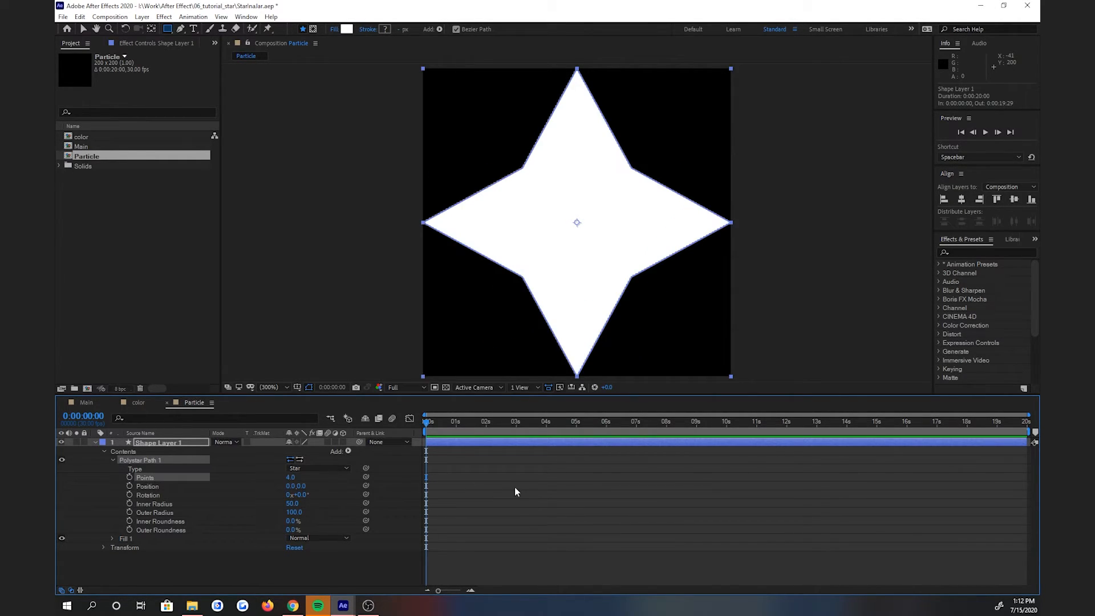
# - Scale the four-pointed star down to about 71% and reduce its inner radius to about 9 for thin sparkle arms
pyautogui.click(82, 29)
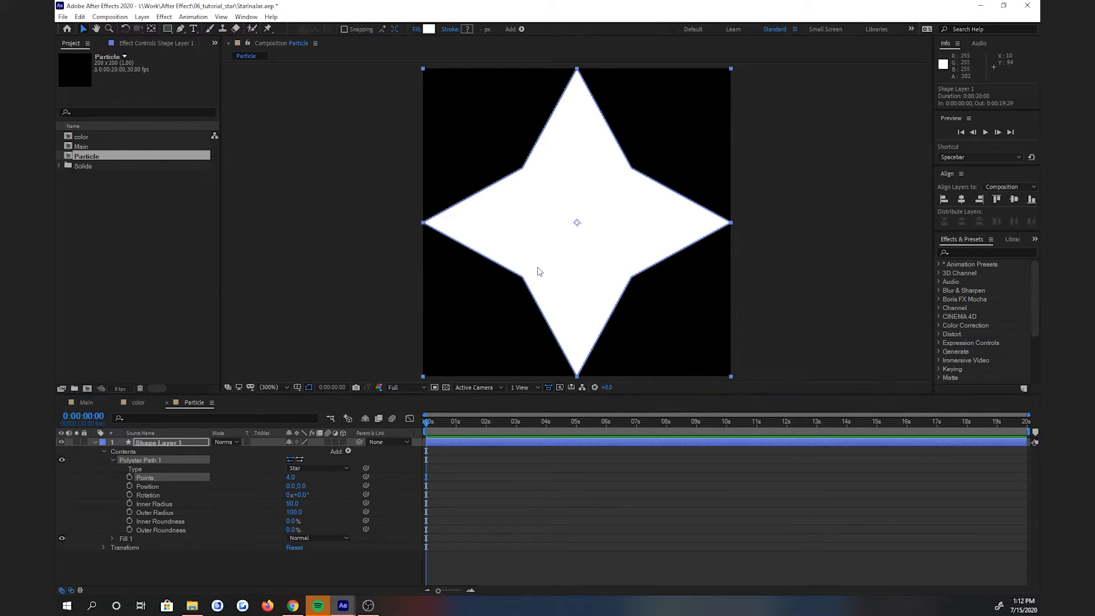
pyautogui.moveTo(730, 376); pyautogui.dragTo(696, 330)
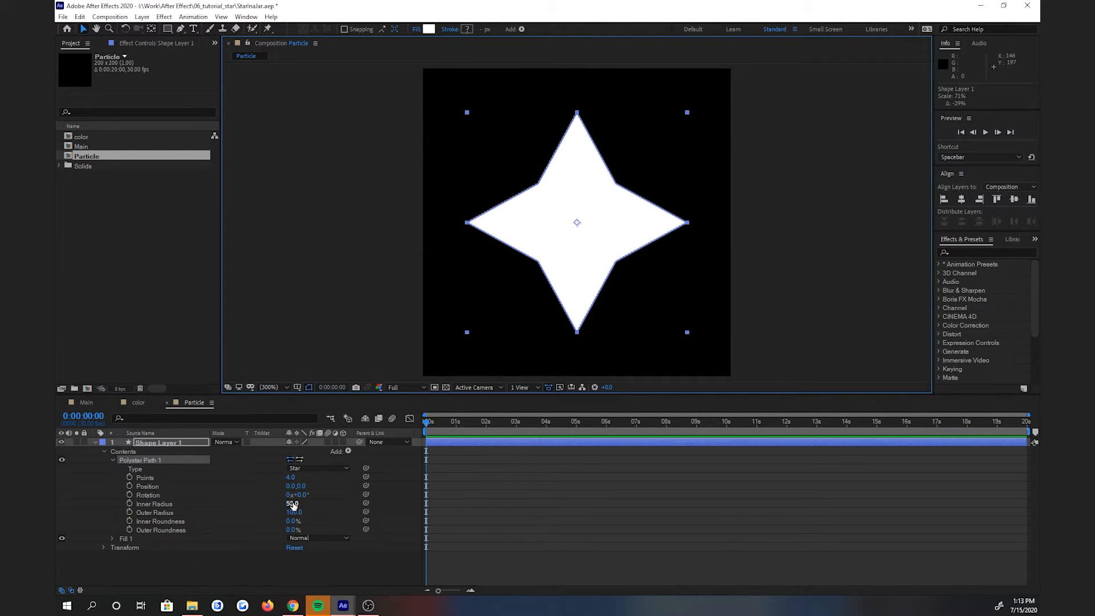
pyautogui.moveTo(292, 504); pyautogui.dragTo(272, 503)
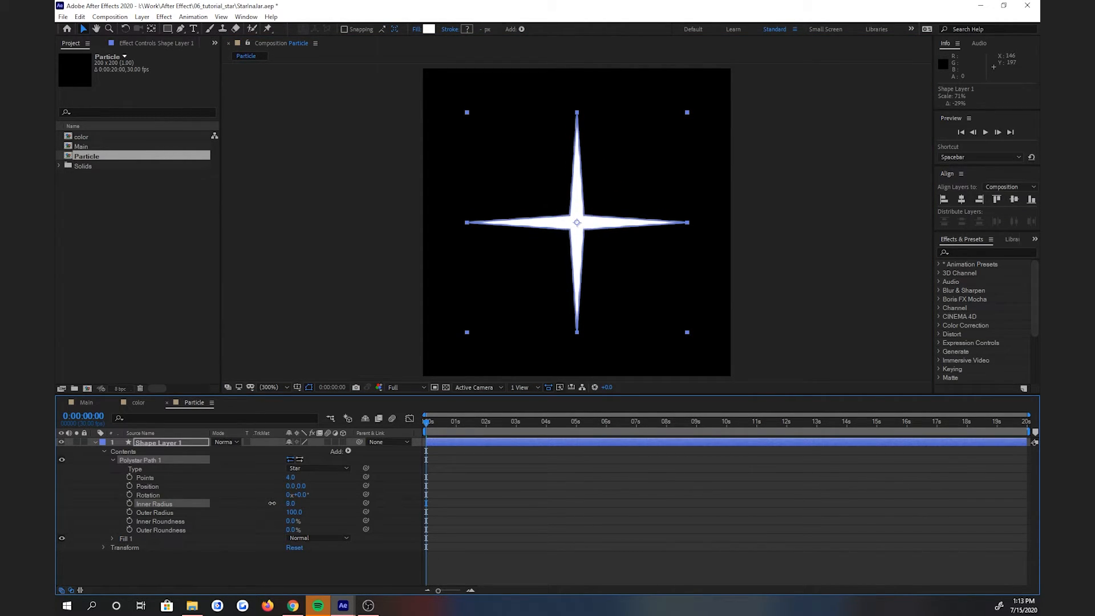
pyautogui.click(333, 573)
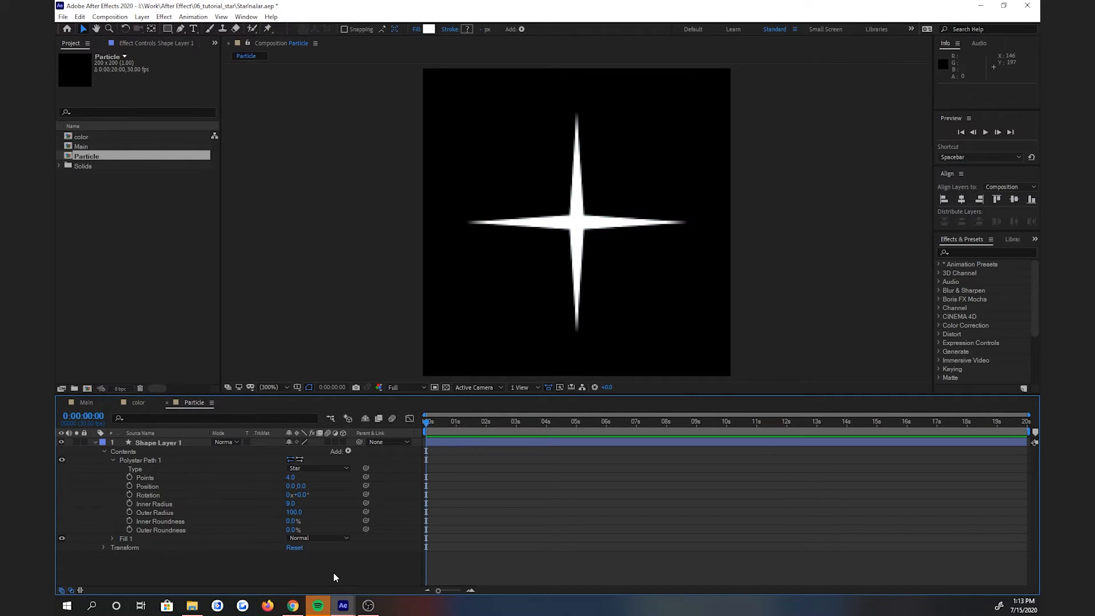
# - Enable a Scale keyframe at 0:00 on the sparkle layer and apply the expression wiggle(10, 20) to Scale
pyautogui.click(113, 461)
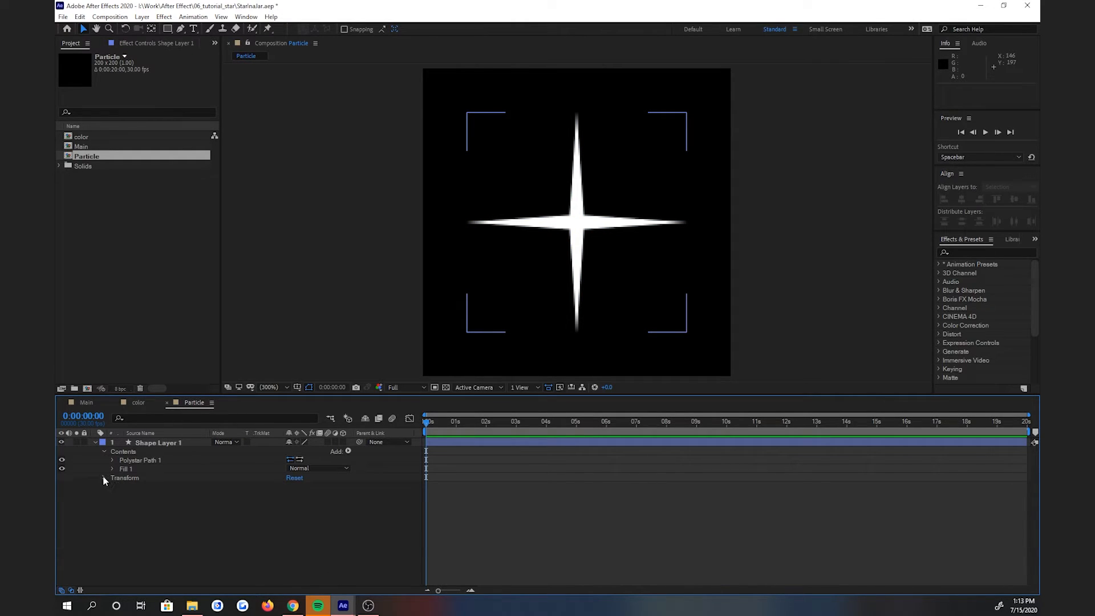
pyautogui.click(104, 478)
pyautogui.click(137, 503)
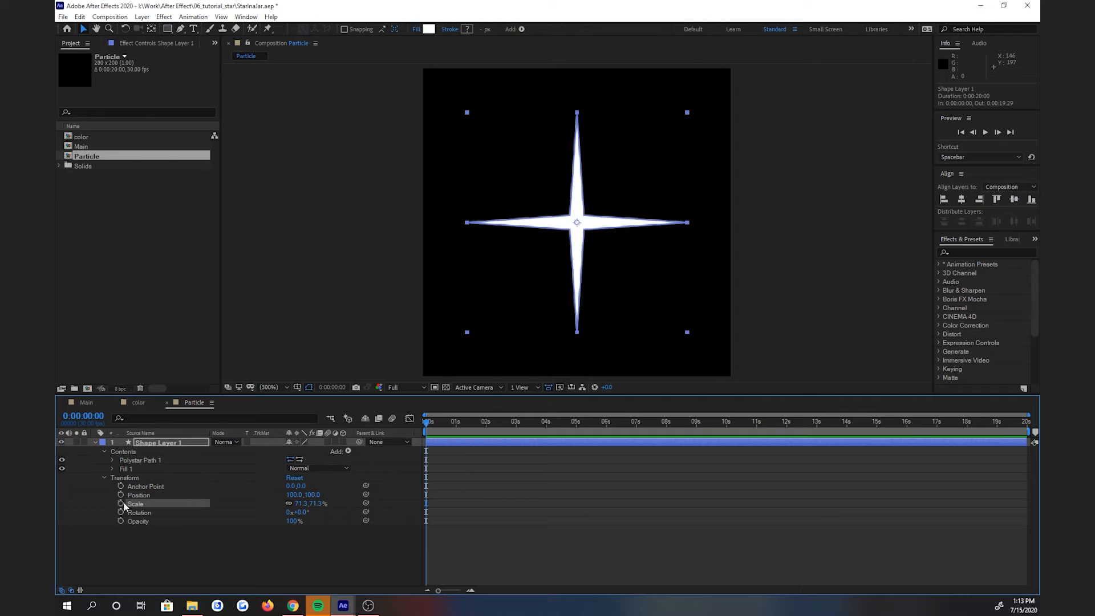
pyautogui.click(121, 504)
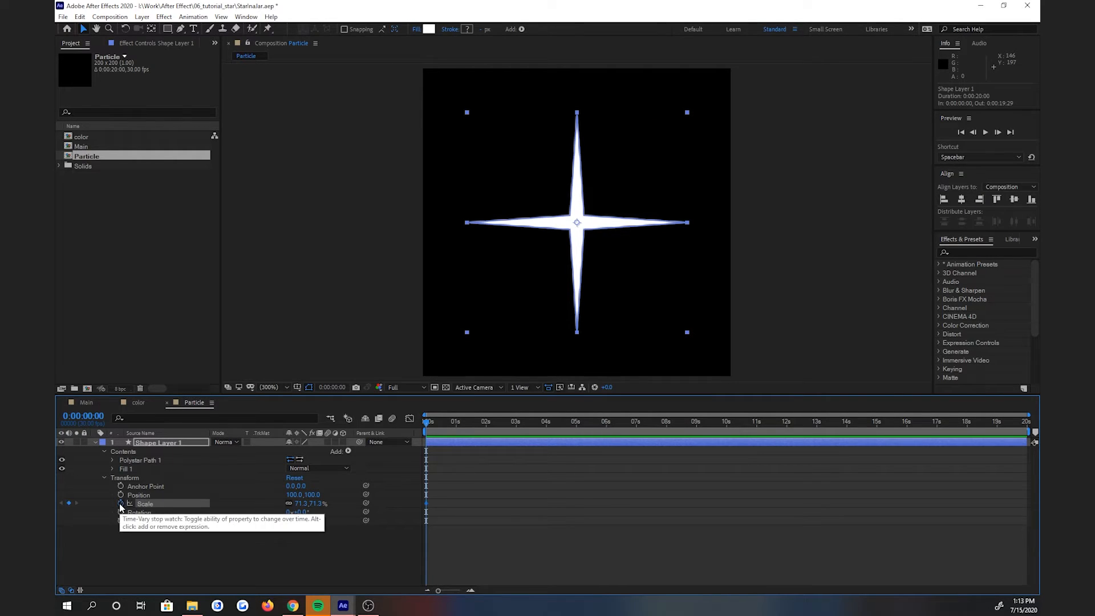
pyautogui.keyDown('alt'); pyautogui.click(121, 504); pyautogui.keyUp('alt')
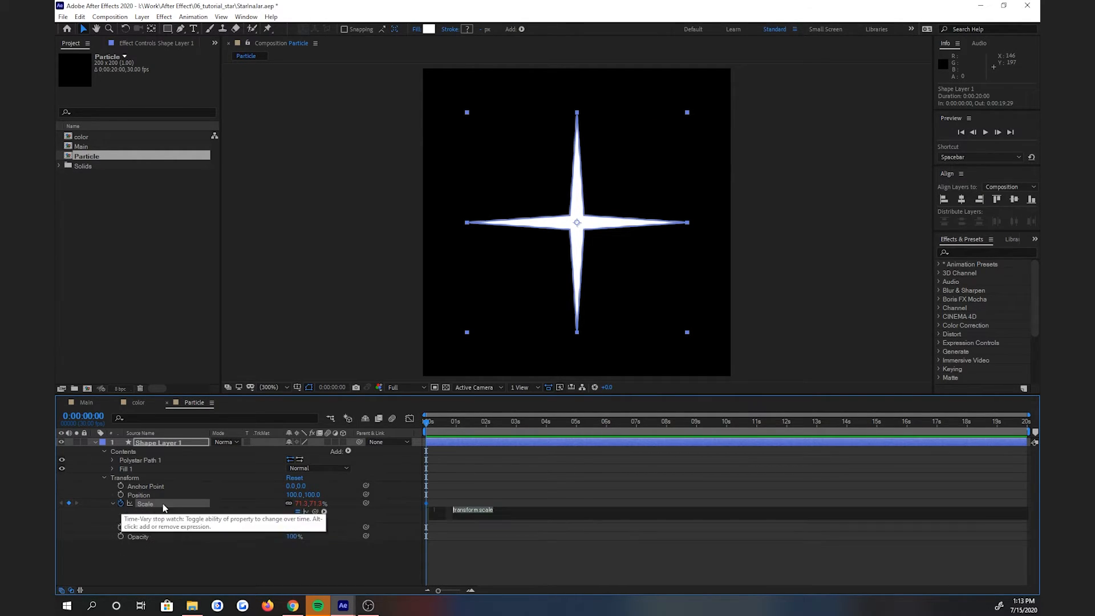
pyautogui.click(463, 510)
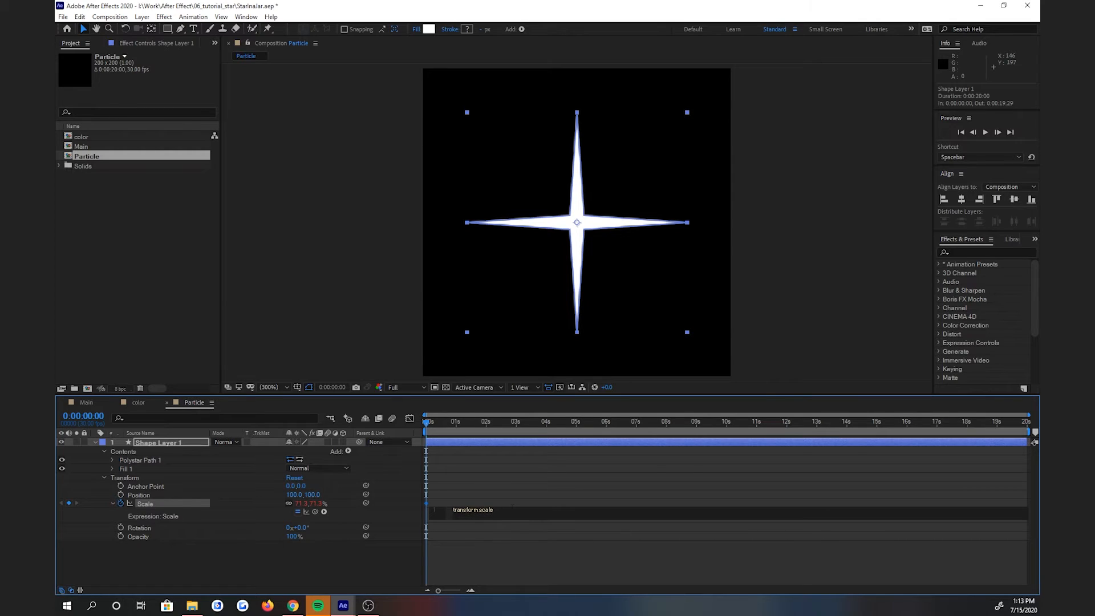
pyautogui.hotkey('ctrl', 'a')
pyautogui.write('wi')
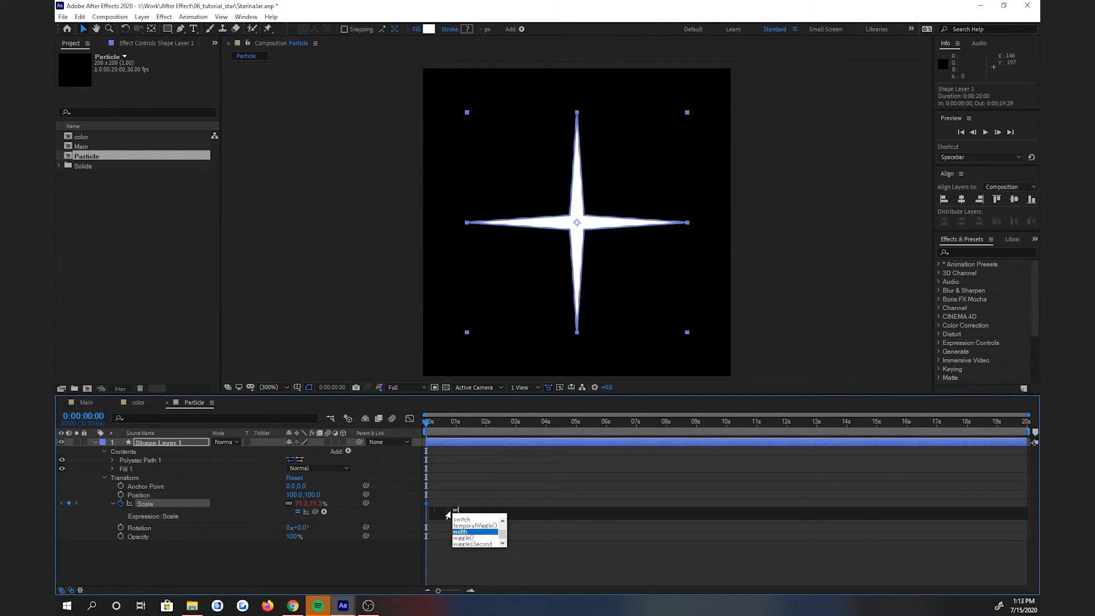
pyautogui.write('gg')
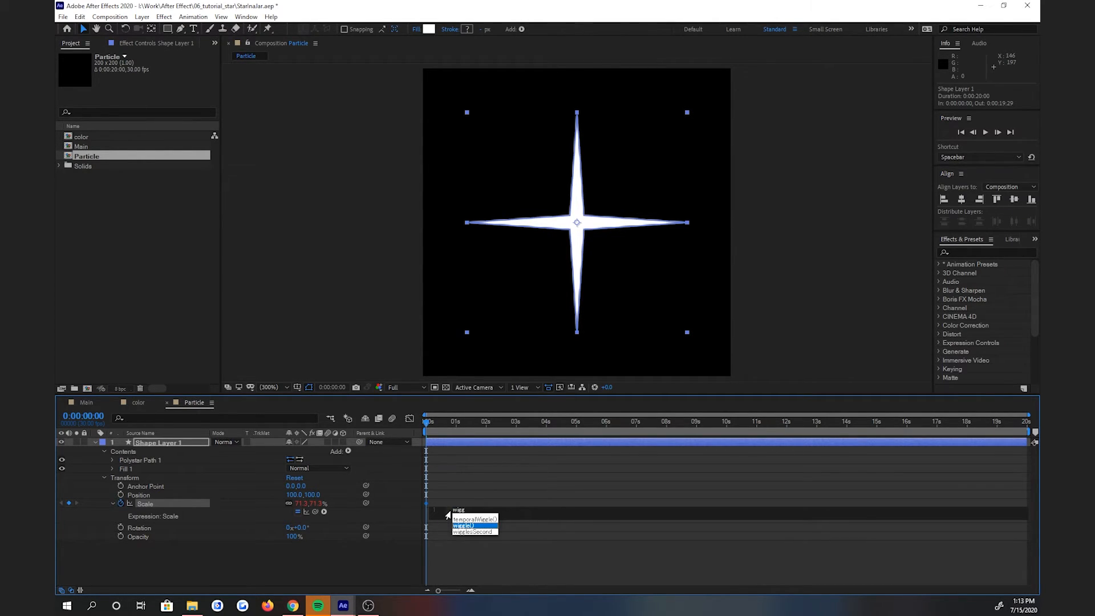
pyautogui.press('Return')
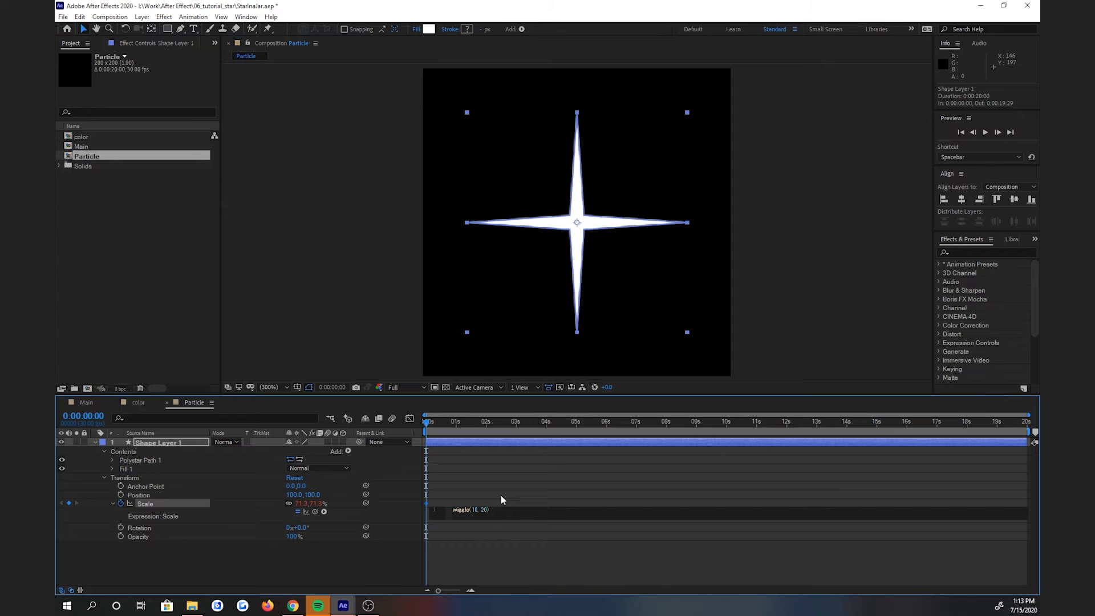
pyautogui.click(496, 565)
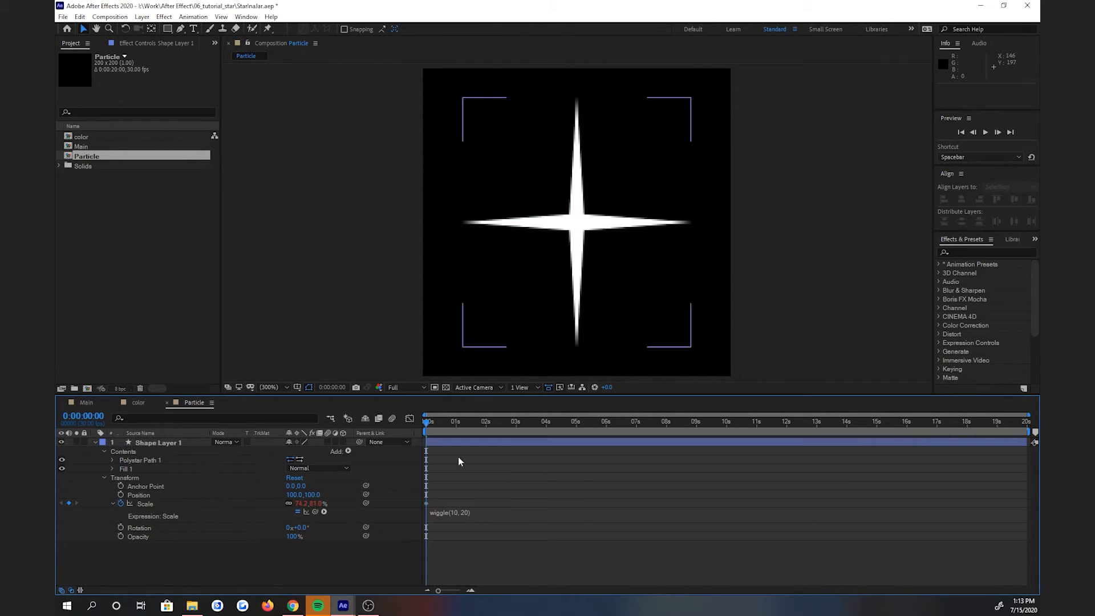
# - Preview the sparkle's wiggling scale and return the playhead to the start of the composition
pyautogui.moveTo(426, 423)
pyautogui.mouseDown()
pyautogui.moveTo(494, 422)
pyautogui.moveTo(428, 422)
pyautogui.mouseUp()
pyautogui.click(666, 446)
pyautogui.click(693, 496)
pyautogui.press('space')
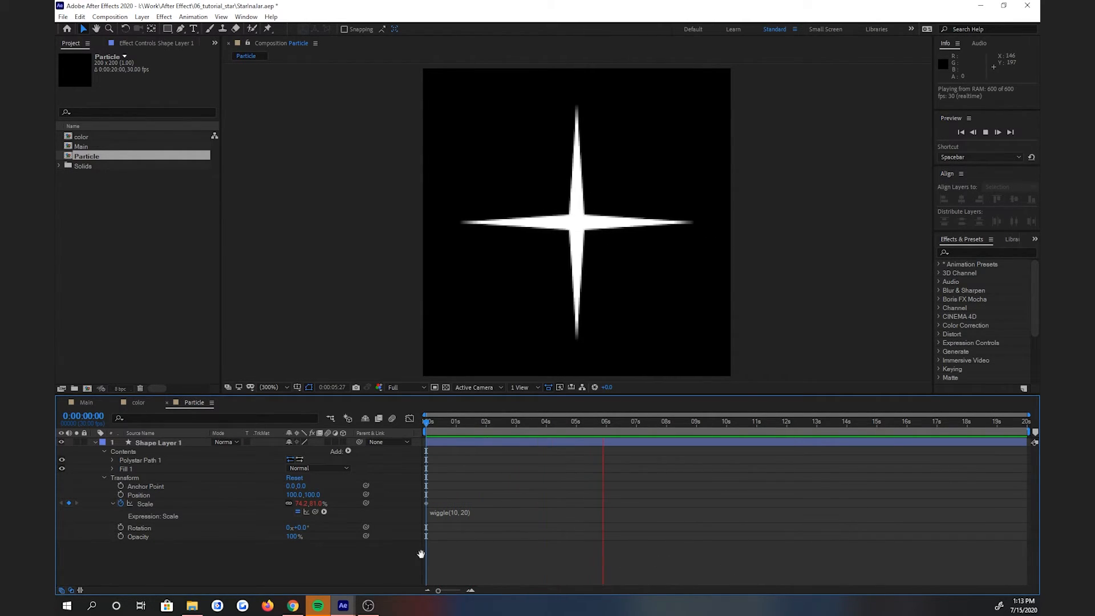
pyautogui.click(606, 420)
pyautogui.moveTo(606, 424); pyautogui.dragTo(421, 425)
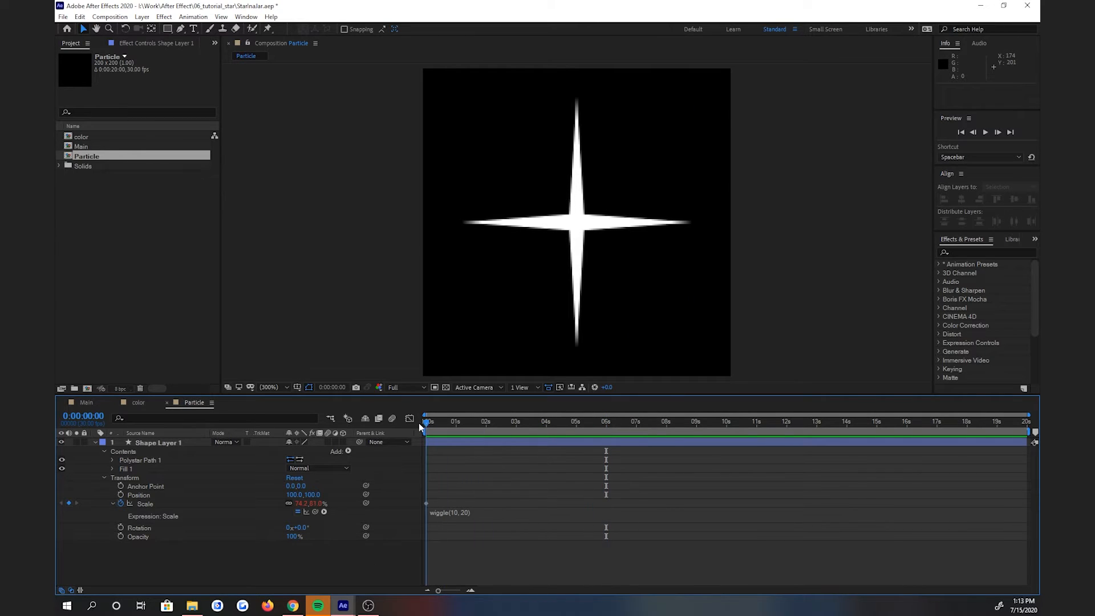
# - Collapse the sparkle shape layer's properties and rename the layer particle
pyautogui.click(95, 442)
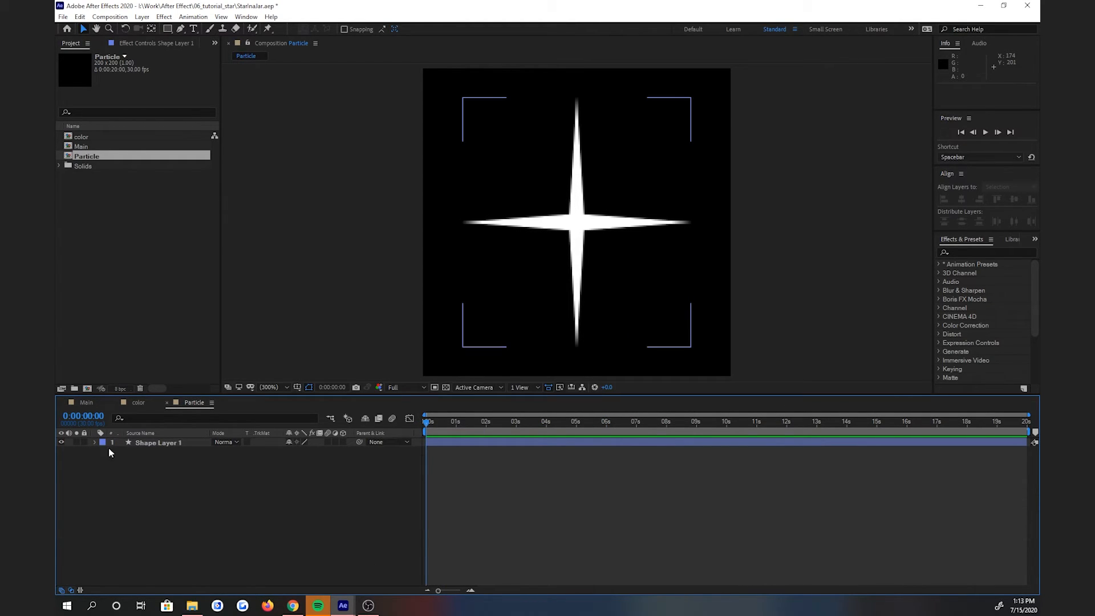
pyautogui.rightClick(142, 444)
pyautogui.click(166, 438)
pyautogui.write('particle')
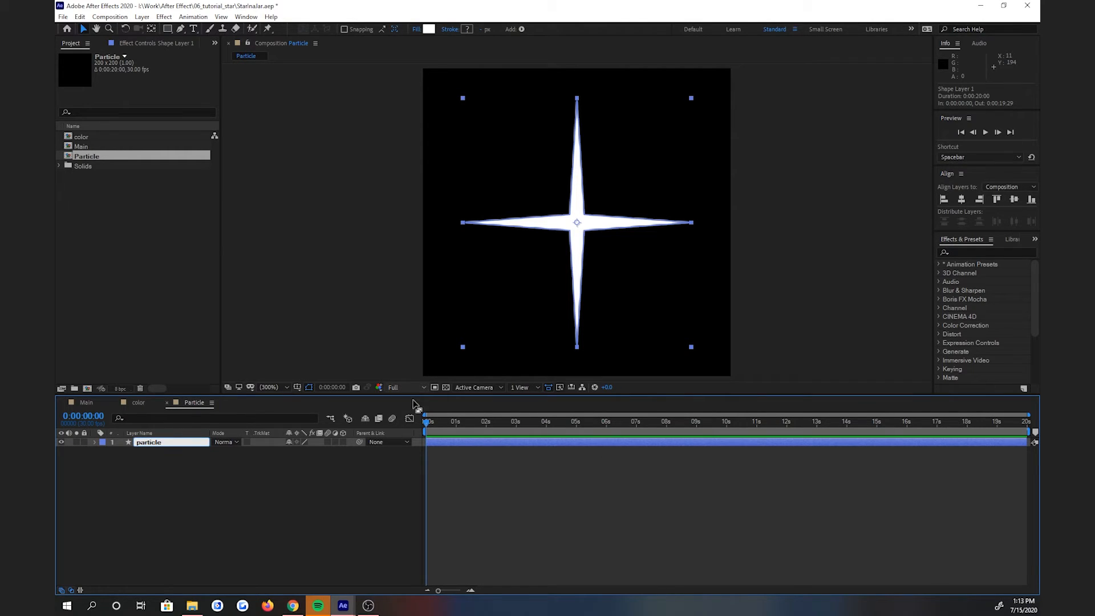
pyautogui.click(207, 554)
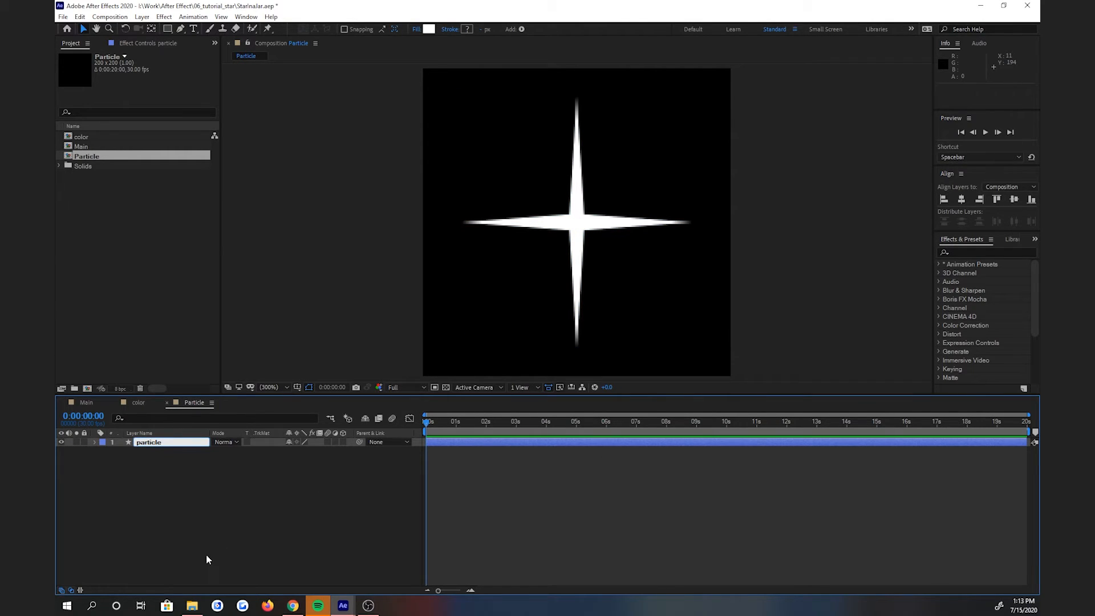
# - Add the Particle composition to the bottom of the Main composition's layer stack and hide that layer
pyautogui.click(84, 402)
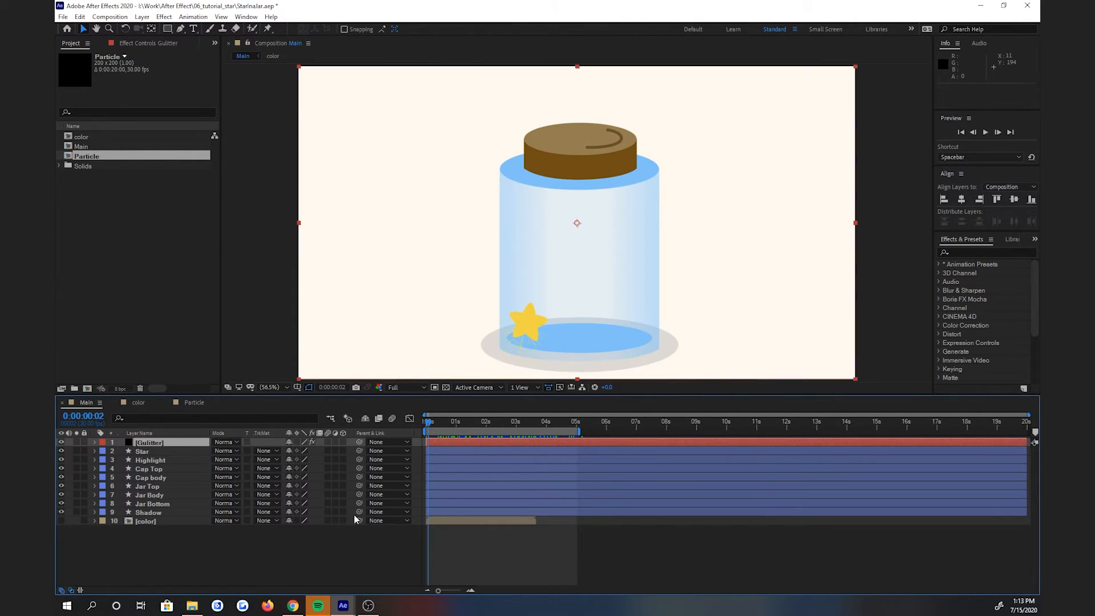
pyautogui.click(91, 160)
pyautogui.moveTo(92, 160); pyautogui.dragTo(160, 546)
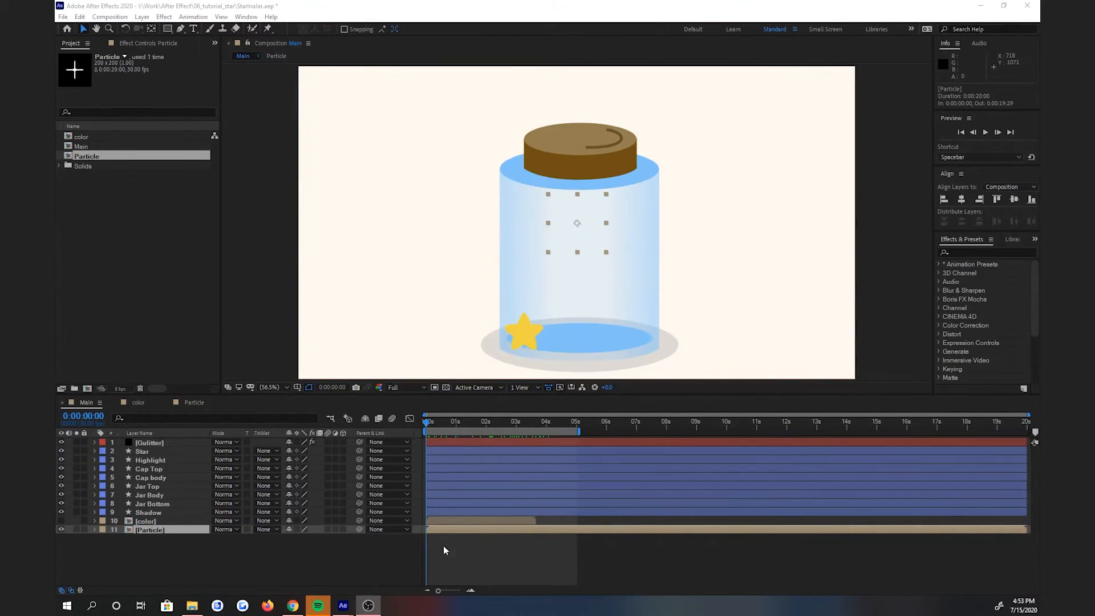
pyautogui.click(142, 530)
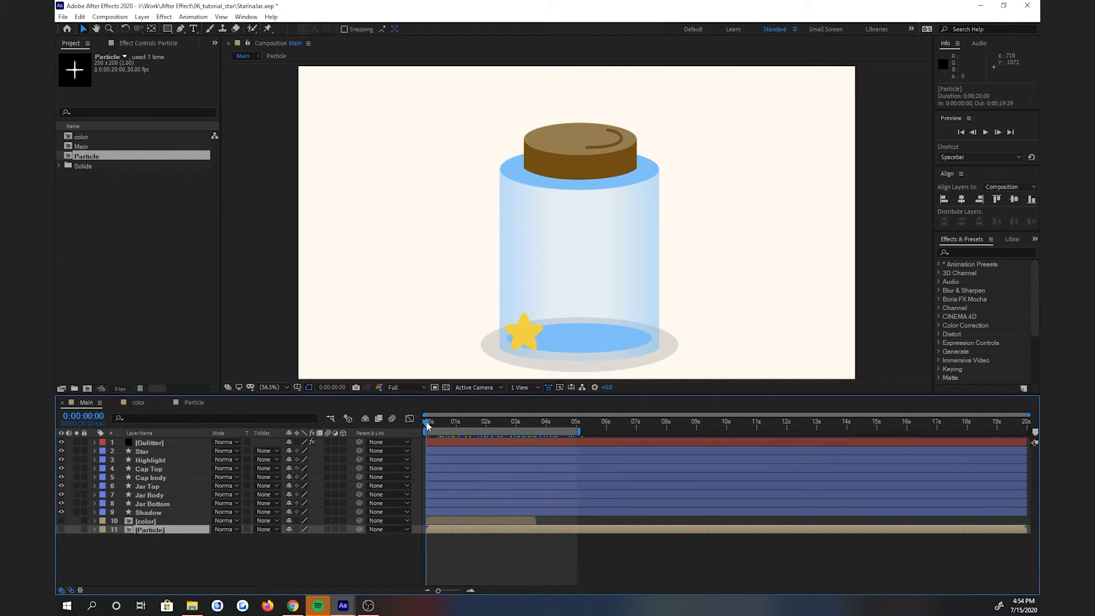
# - Set the Particle Type of CC Particle World on the Gulitter layer to Textured Square
pyautogui.moveTo(428, 422)
pyautogui.mouseDown()
pyautogui.moveTo(454, 423)
pyautogui.moveTo(439, 424)
pyautogui.mouseUp()
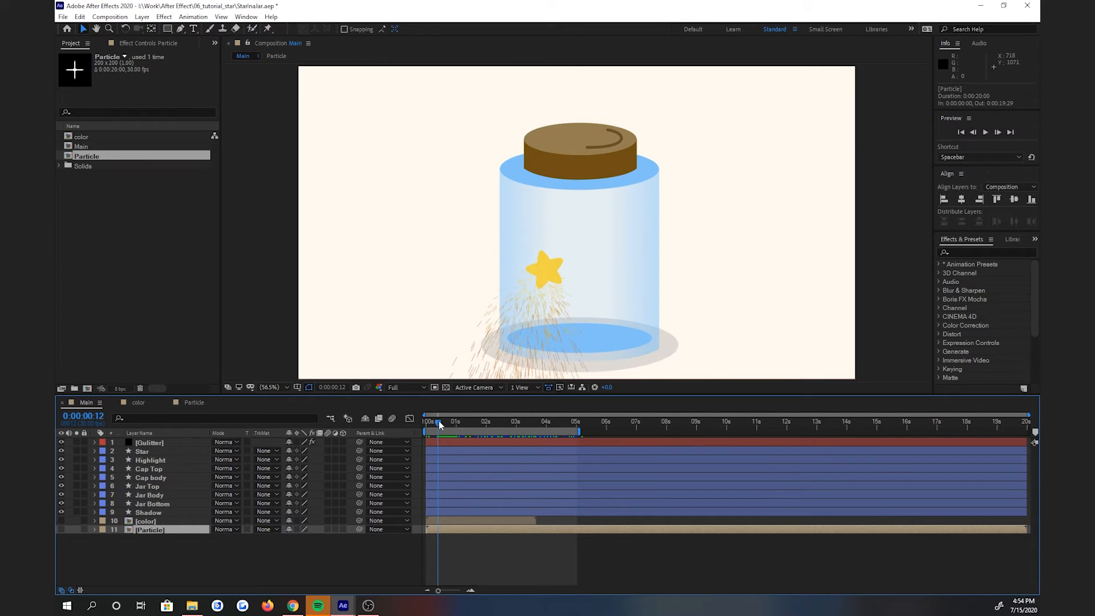
pyautogui.click(154, 442)
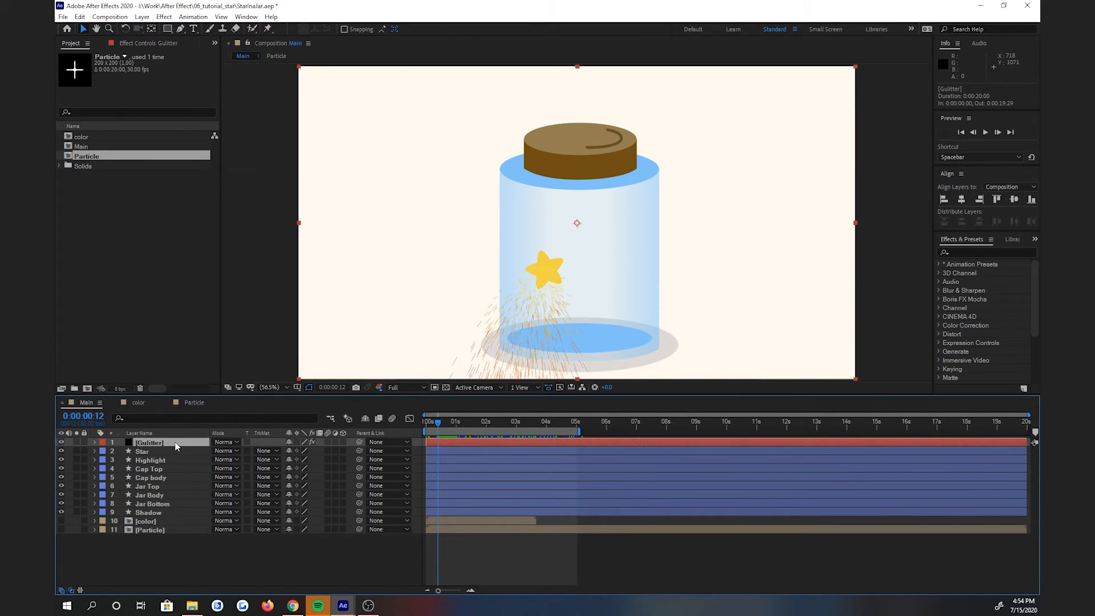
pyautogui.click(131, 43)
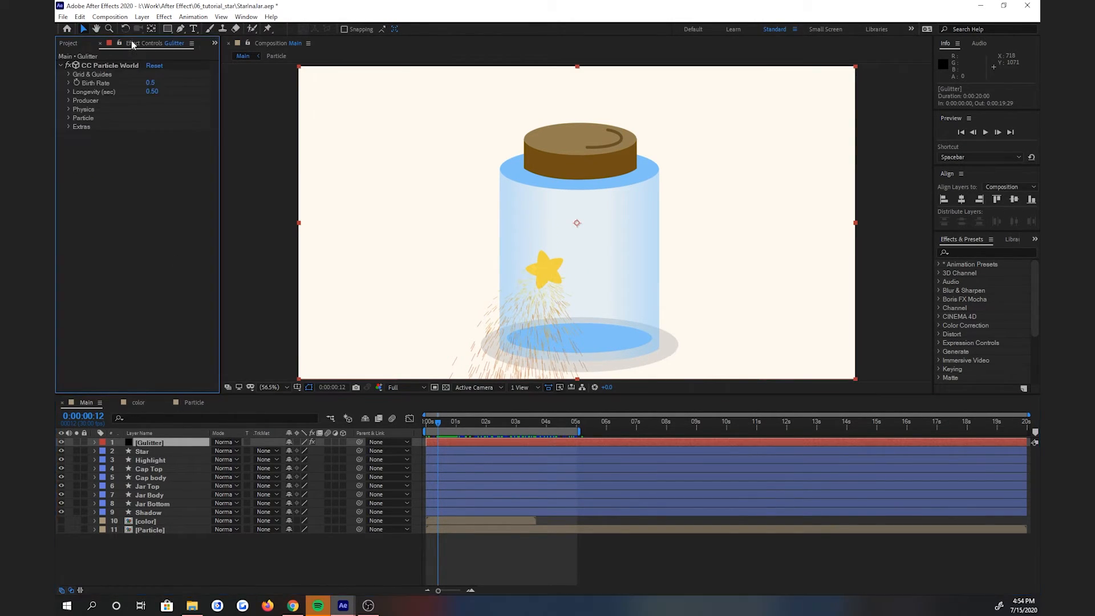
pyautogui.click(69, 118)
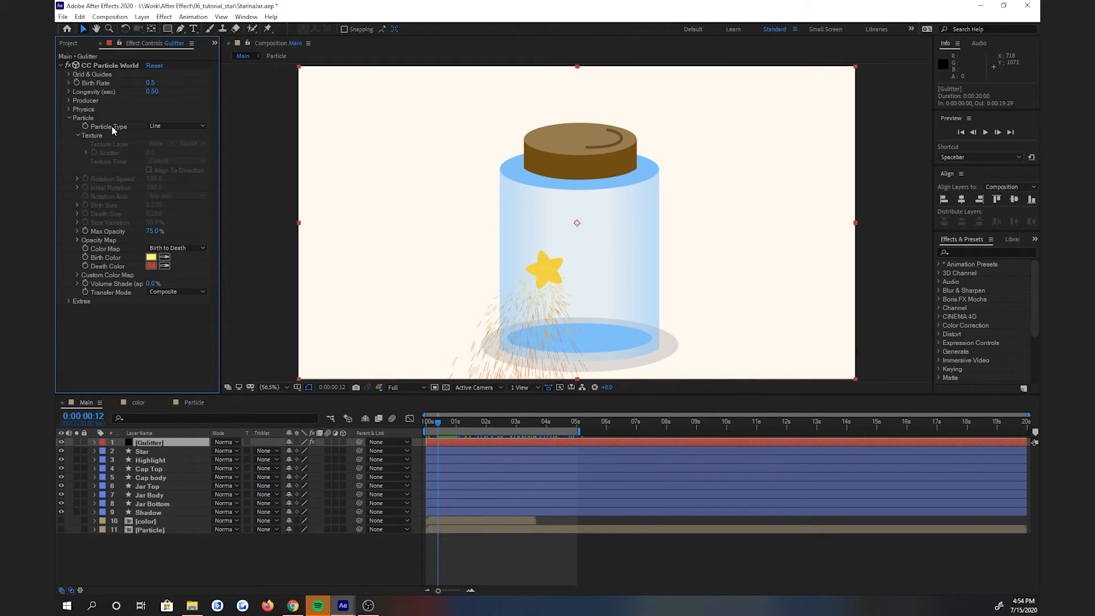
pyautogui.click(201, 125)
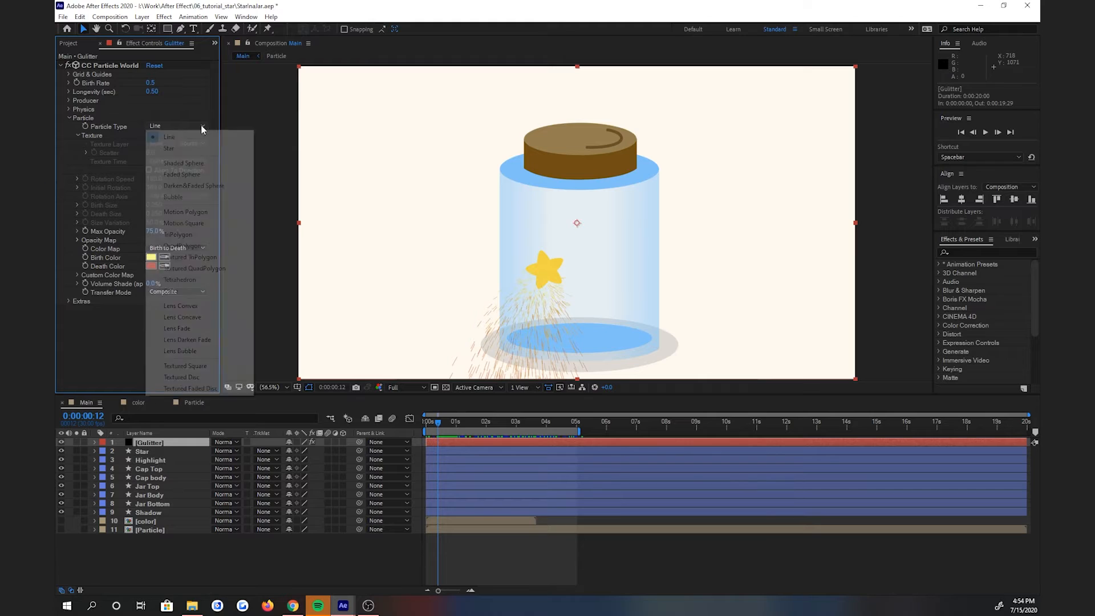
pyautogui.click(207, 366)
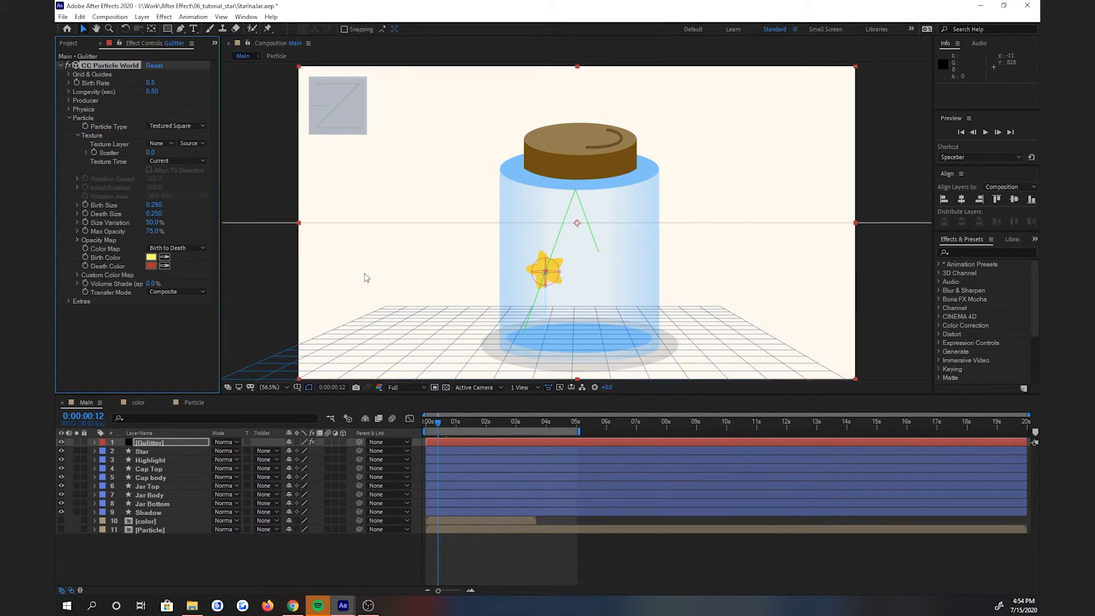
# - Use the Particle layer as the particle texture, set Texture Time to From Start, and check the sparkles along the timeline
pyautogui.moveTo(439, 419)
pyautogui.mouseDown()
pyautogui.moveTo(489, 427)
pyautogui.moveTo(456, 430)
pyautogui.mouseUp()
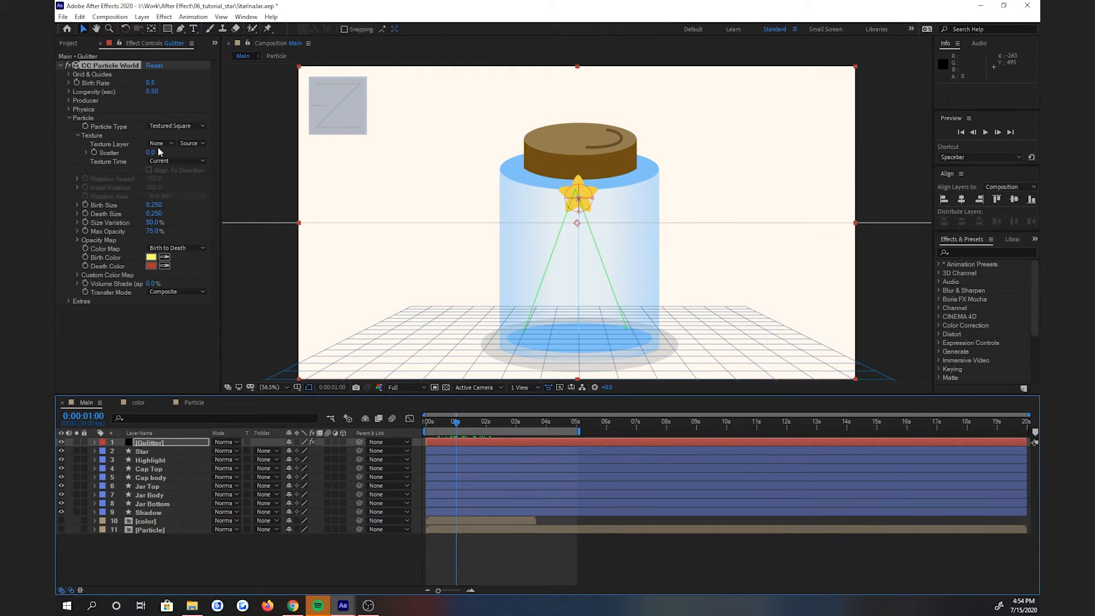
pyautogui.click(172, 145)
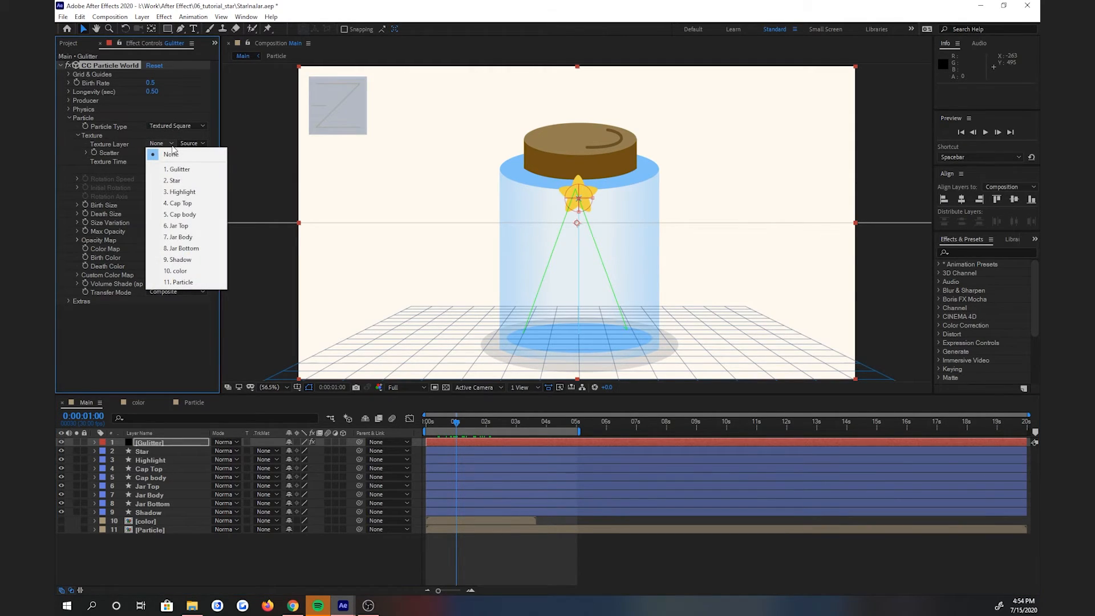
pyautogui.click(194, 282)
pyautogui.click(174, 161)
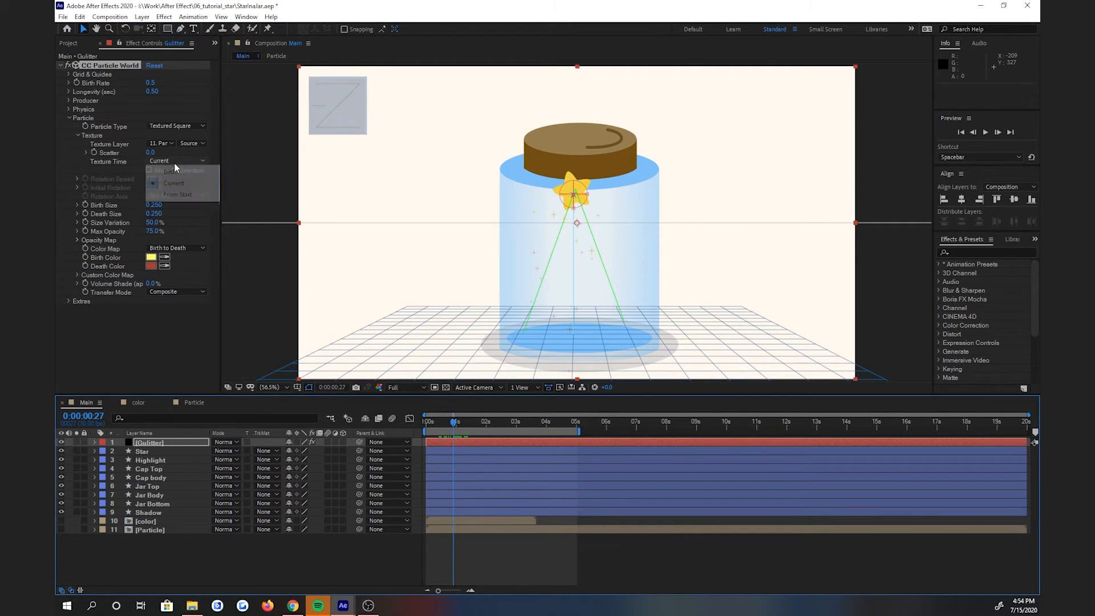
pyautogui.click(182, 196)
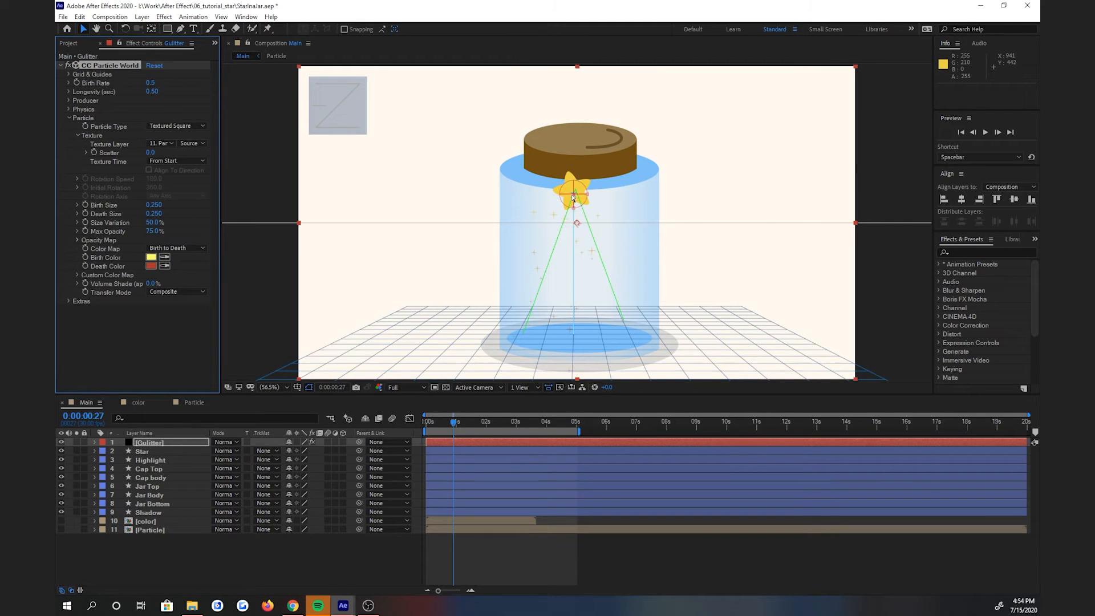
pyautogui.moveTo(452, 424); pyautogui.dragTo(472, 430)
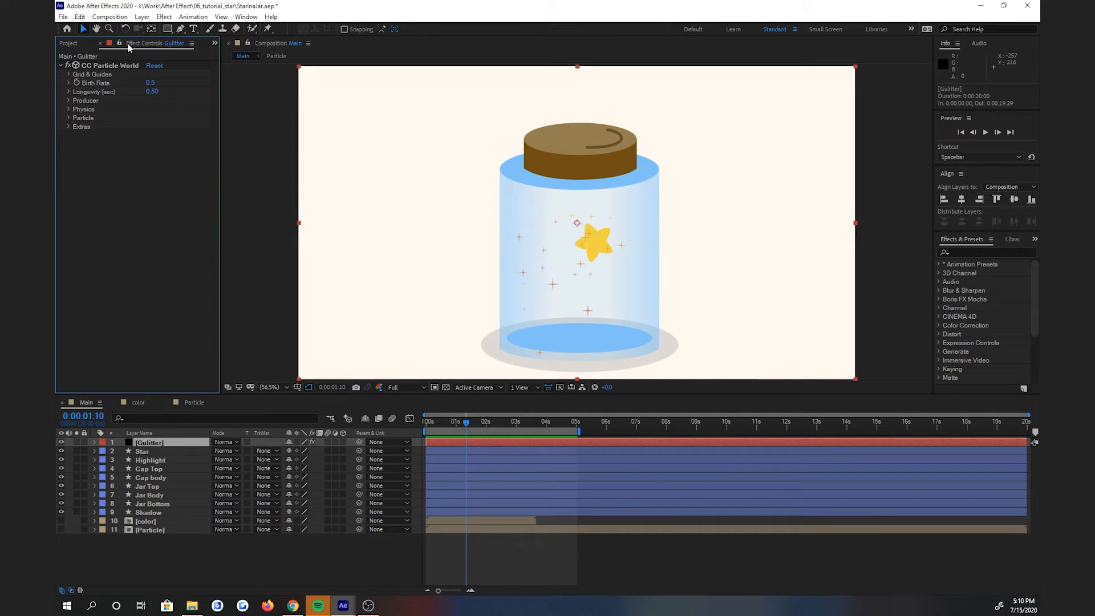
# - Set the Physics Velocity of the Gulitter layer's CC Particle World effect to 0.20
pyautogui.click(70, 109)
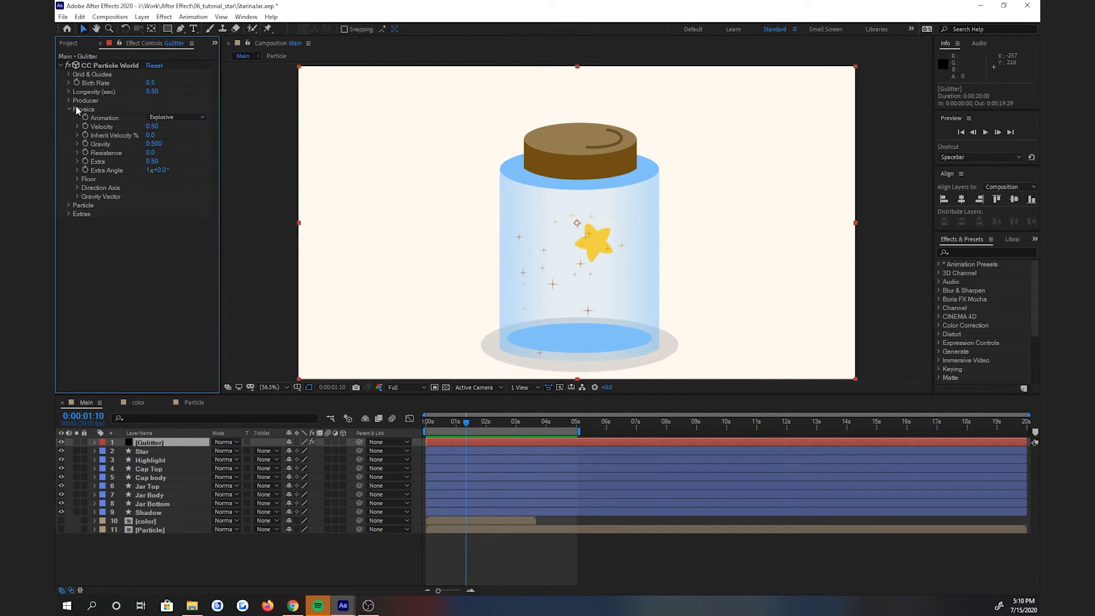
pyautogui.click(155, 127)
pyautogui.write('0.5')
pyautogui.press('Return')
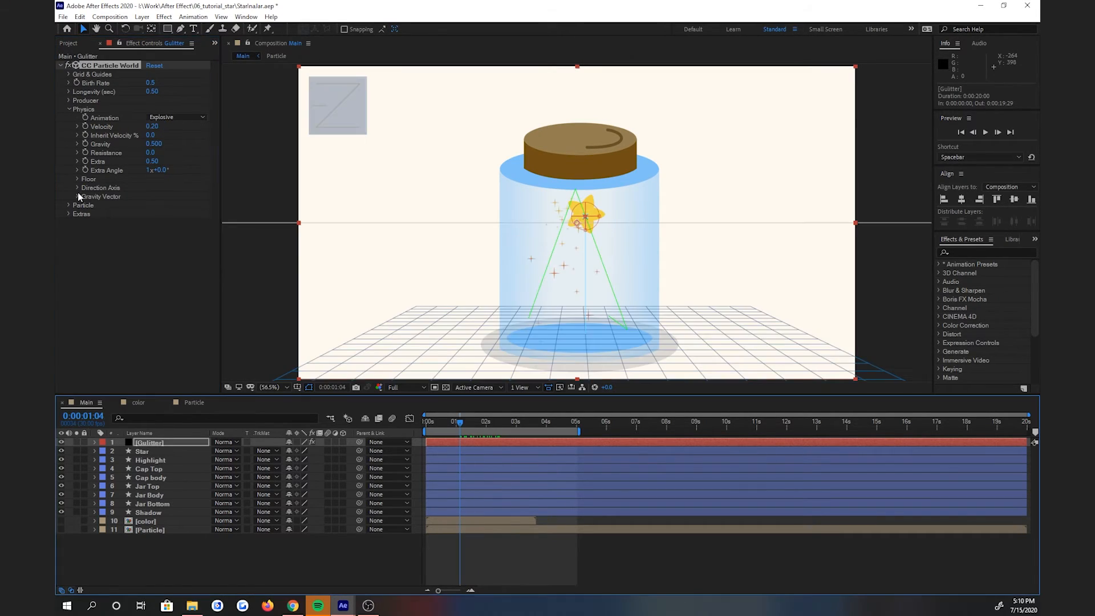
# - Set the glitter particles' Death Size to 0.200 and Birth Size to 0.400
pyautogui.click(69, 205)
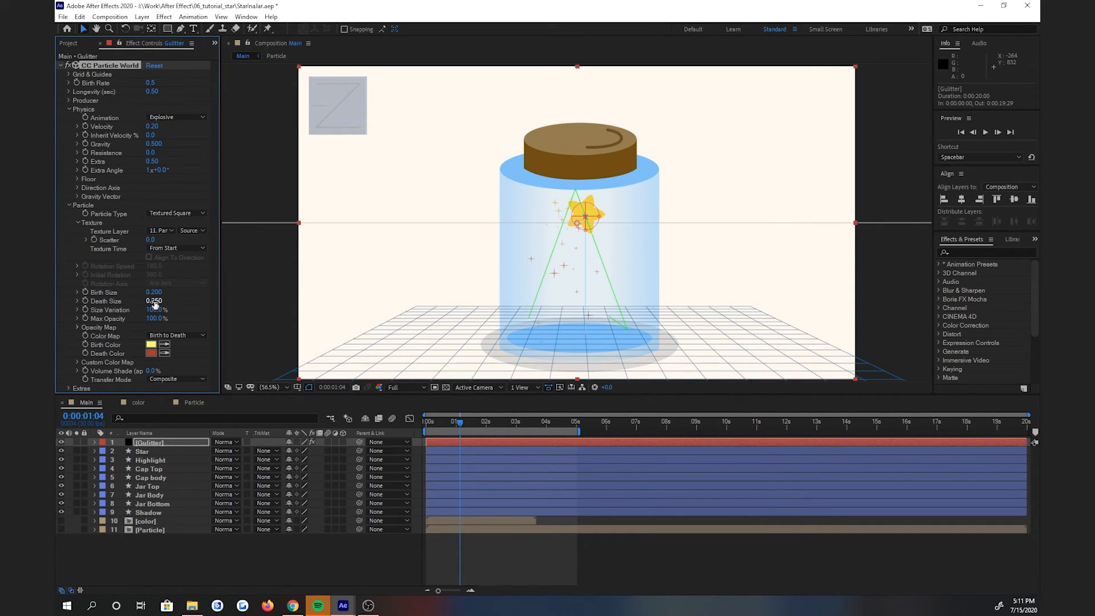
pyautogui.click(154, 300)
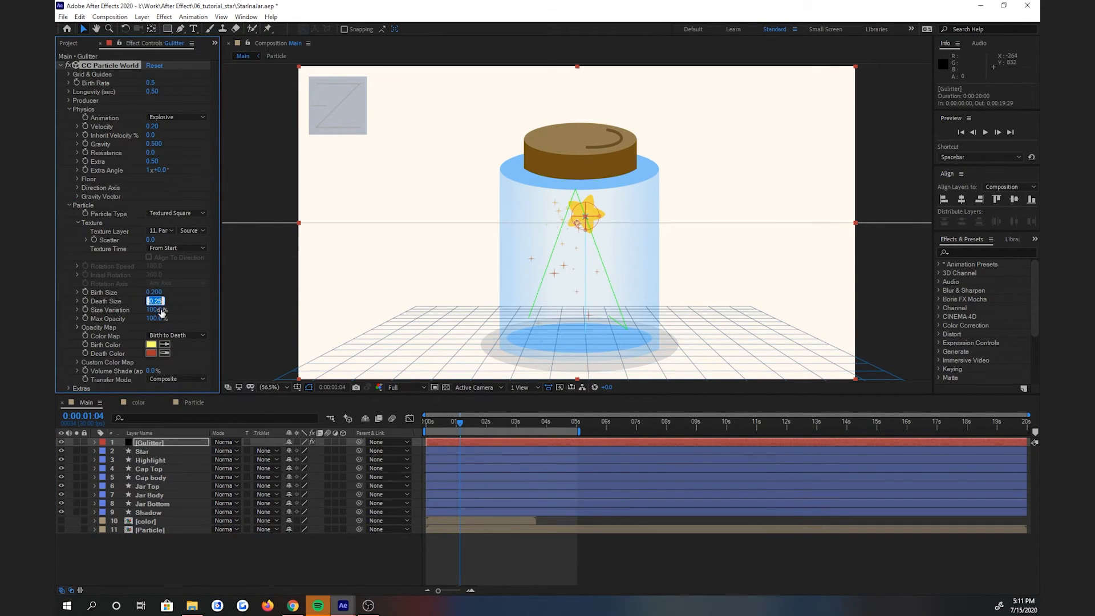
pyautogui.moveTo(156, 301); pyautogui.dragTo(168, 301)
pyautogui.write('2')
pyautogui.click(157, 294)
pyautogui.write('4')
pyautogui.press('Return')
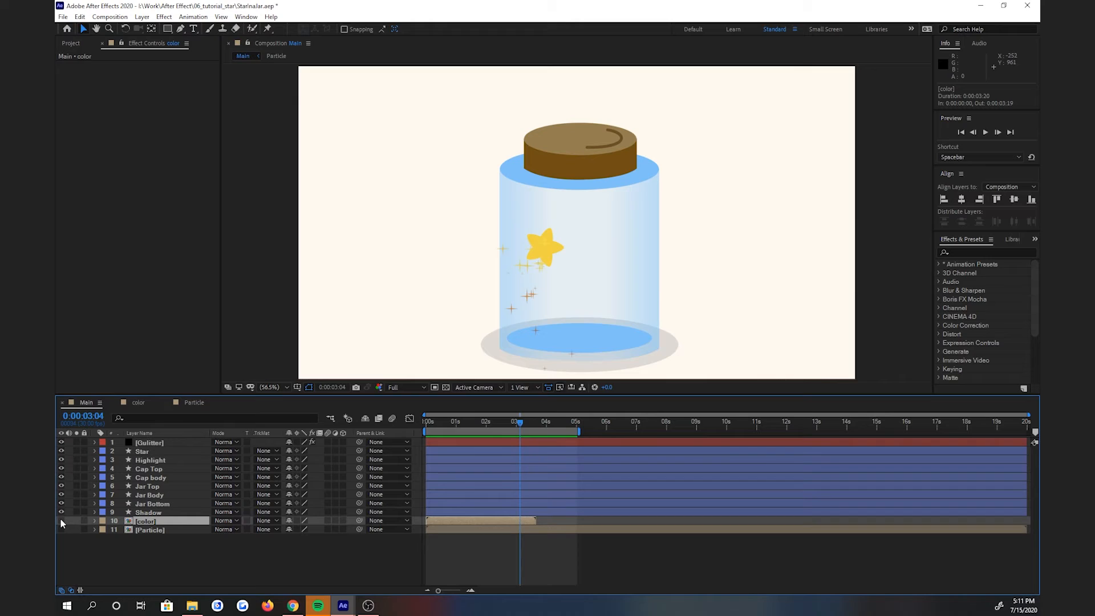
# - Show the color palette layer and sample its yellow #FFD200 swatch as the glitter's Birth Color
pyautogui.click(61, 521)
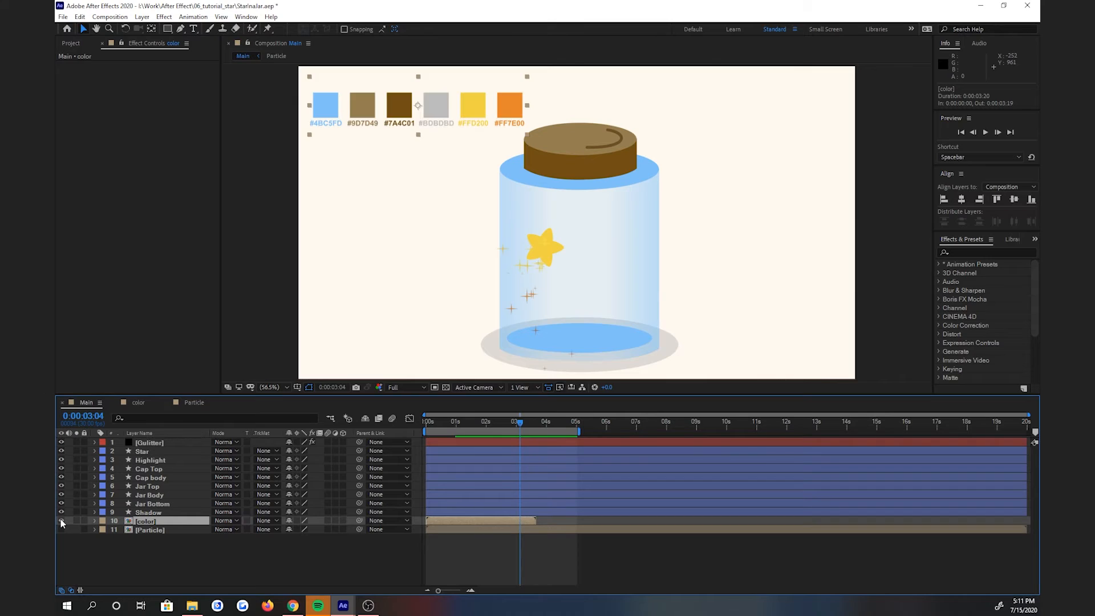
pyautogui.click(70, 43)
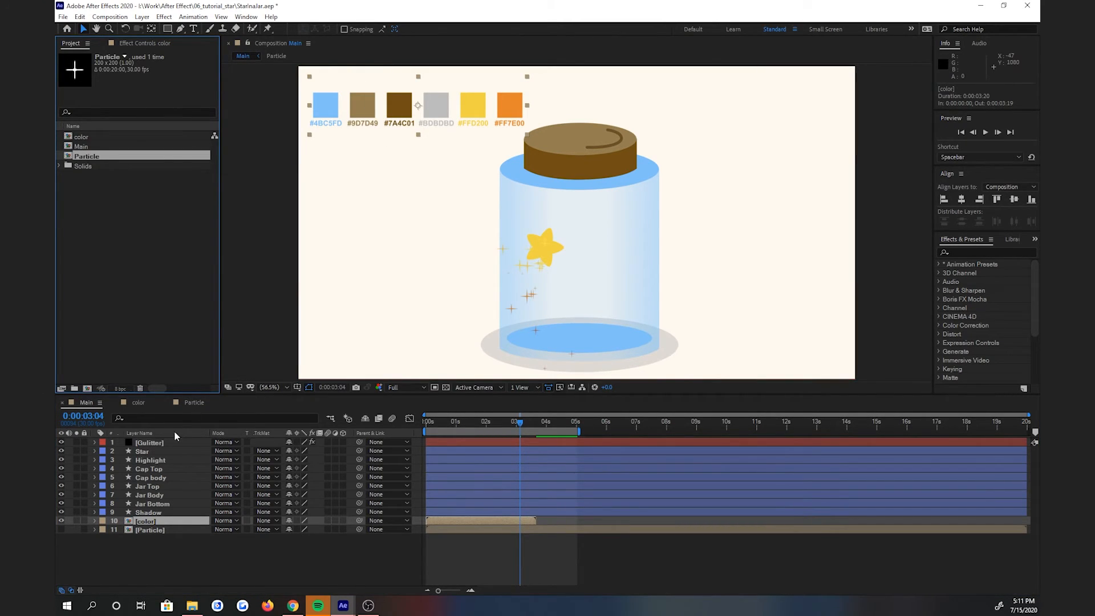
pyautogui.click(158, 444)
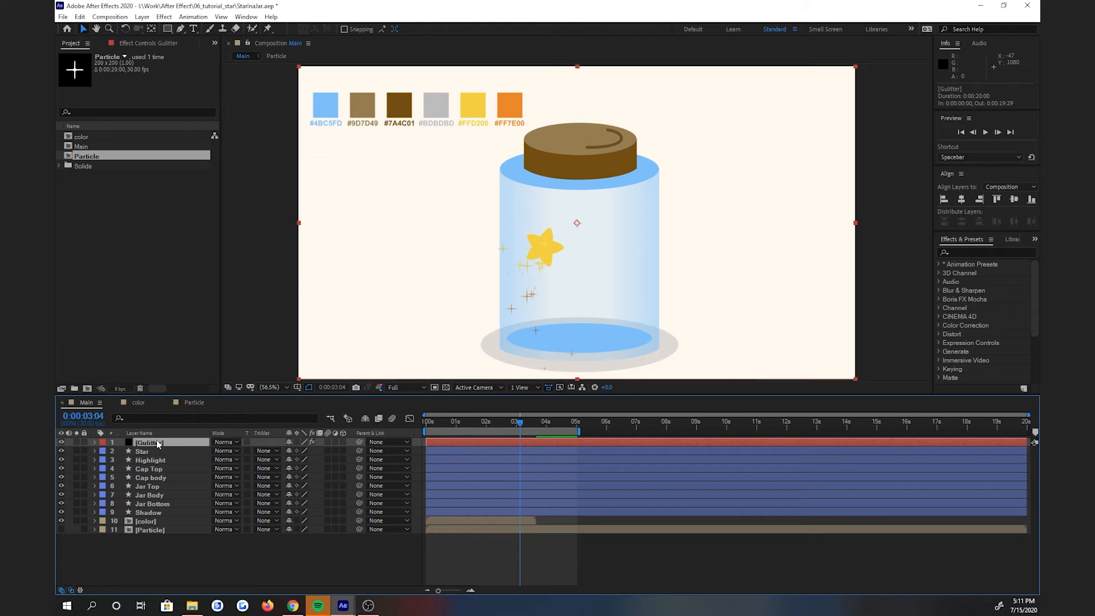
pyautogui.click(134, 44)
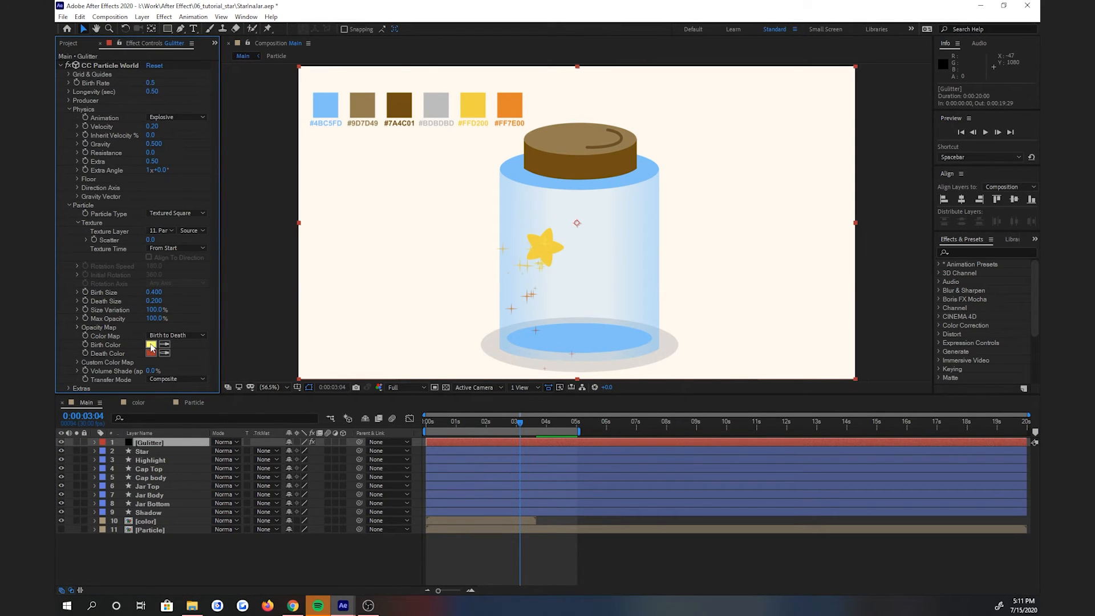
pyautogui.click(151, 345)
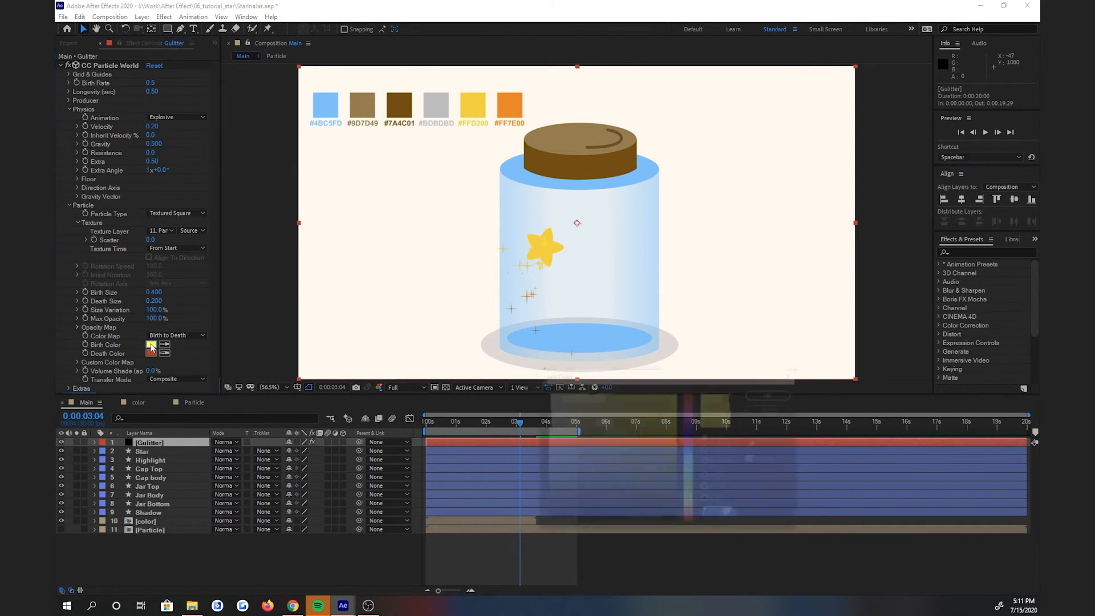
pyautogui.click(754, 446)
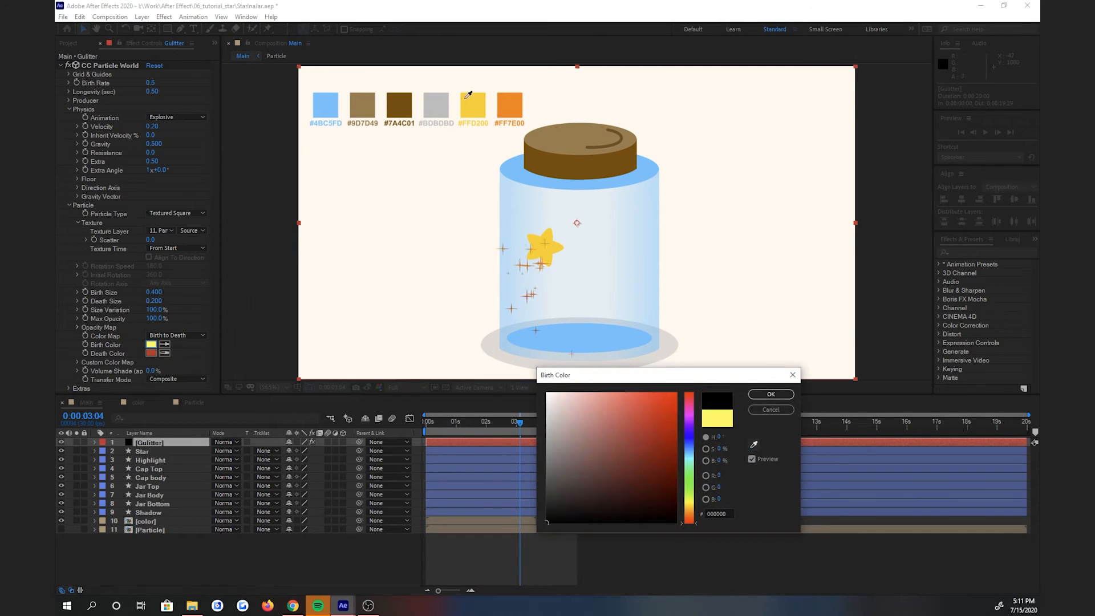
pyautogui.click(472, 107)
pyautogui.click(786, 399)
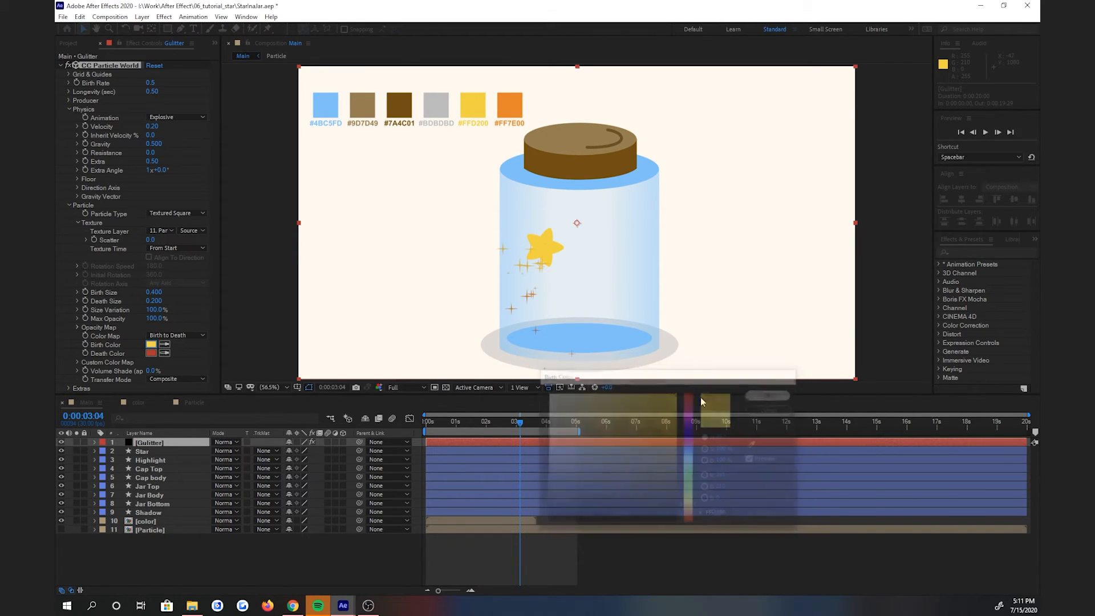
# - Sample the orange #FF7E00 palette swatch as the glitter's Death Color and deselect the layer
pyautogui.click(164, 353)
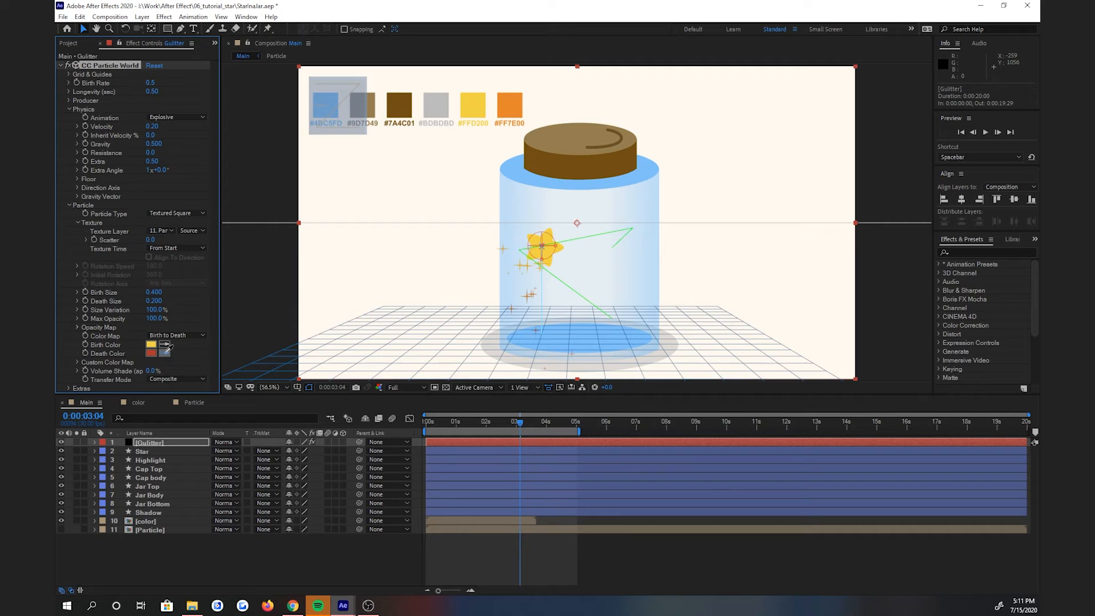
pyautogui.click(512, 105)
pyautogui.click(316, 556)
# - Preview the recolored sparkle trail from the start of the Main composition
pyautogui.moveTo(520, 423); pyautogui.dragTo(408, 419)
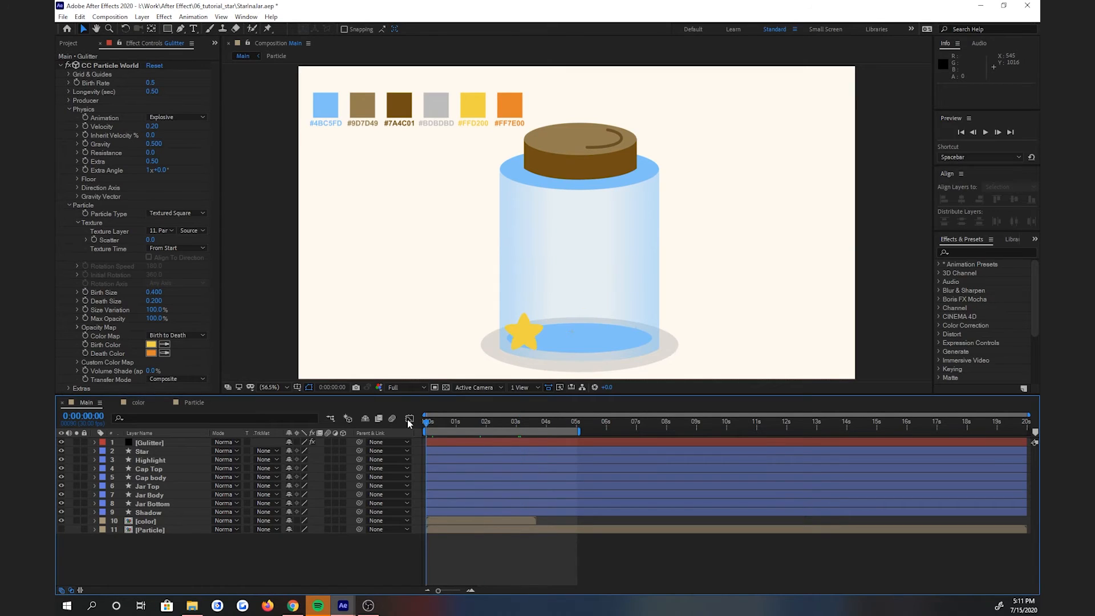
pyautogui.press('space')
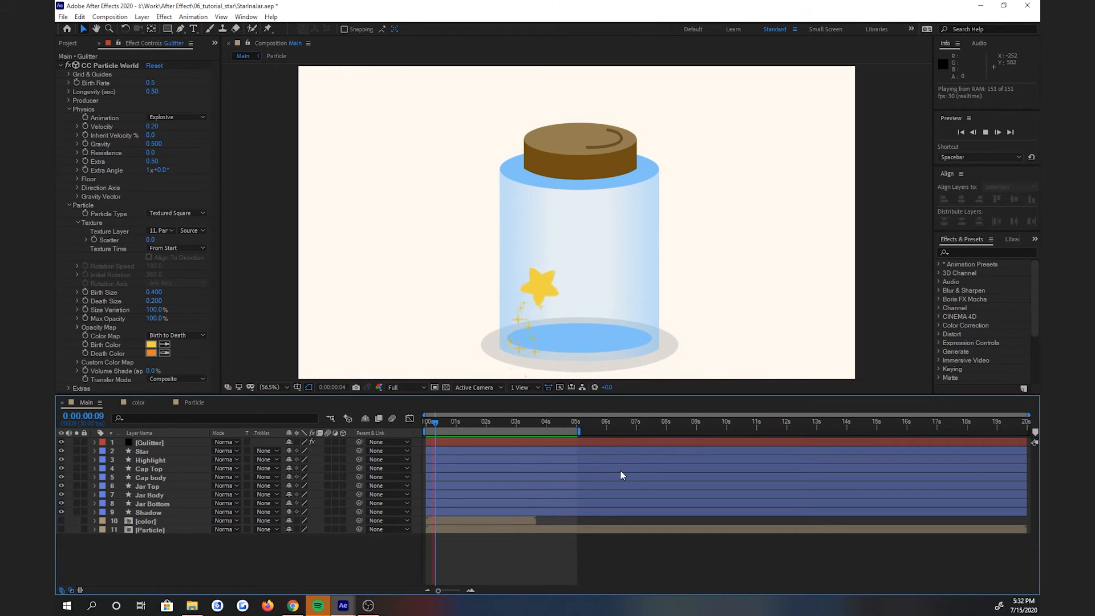
pyautogui.press('space')
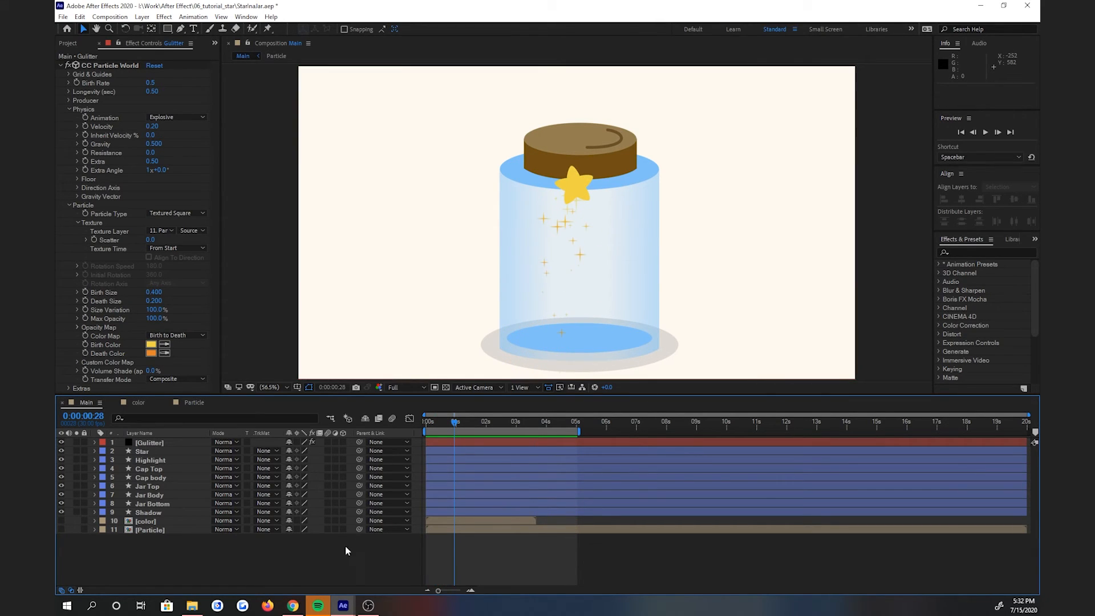
# - Move the Star and Gulitter layers together to just below Jar Body, above Jar Bottom
pyautogui.click(145, 451)
pyautogui.keyDown('ctrl'); pyautogui.click(156, 442); pyautogui.keyUp('ctrl')
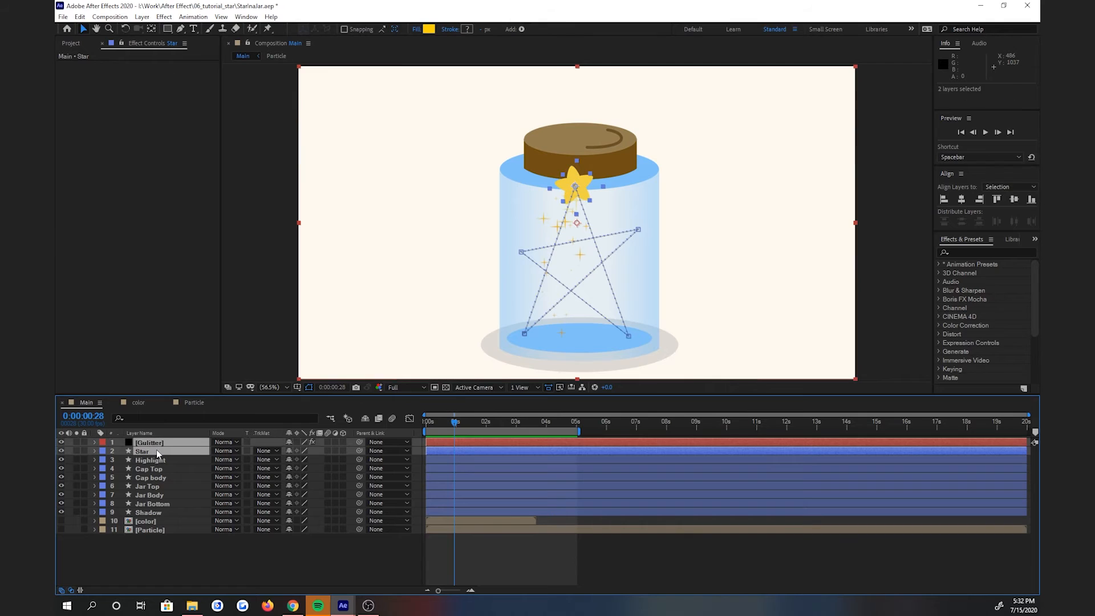
pyautogui.moveTo(157, 451); pyautogui.dragTo(166, 502)
pyautogui.click(158, 479)
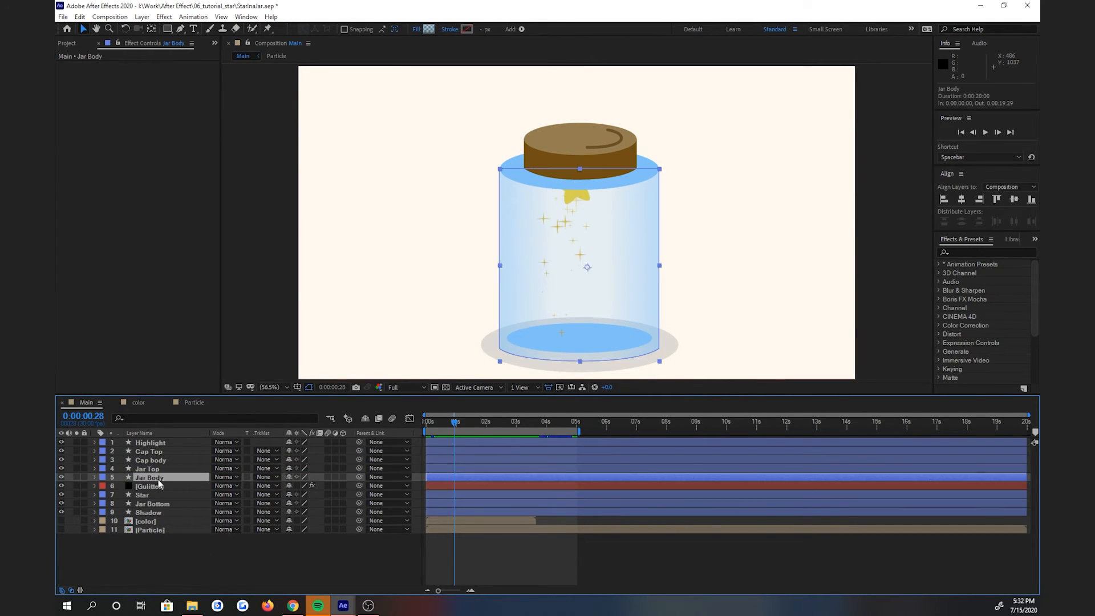
pyautogui.click(263, 559)
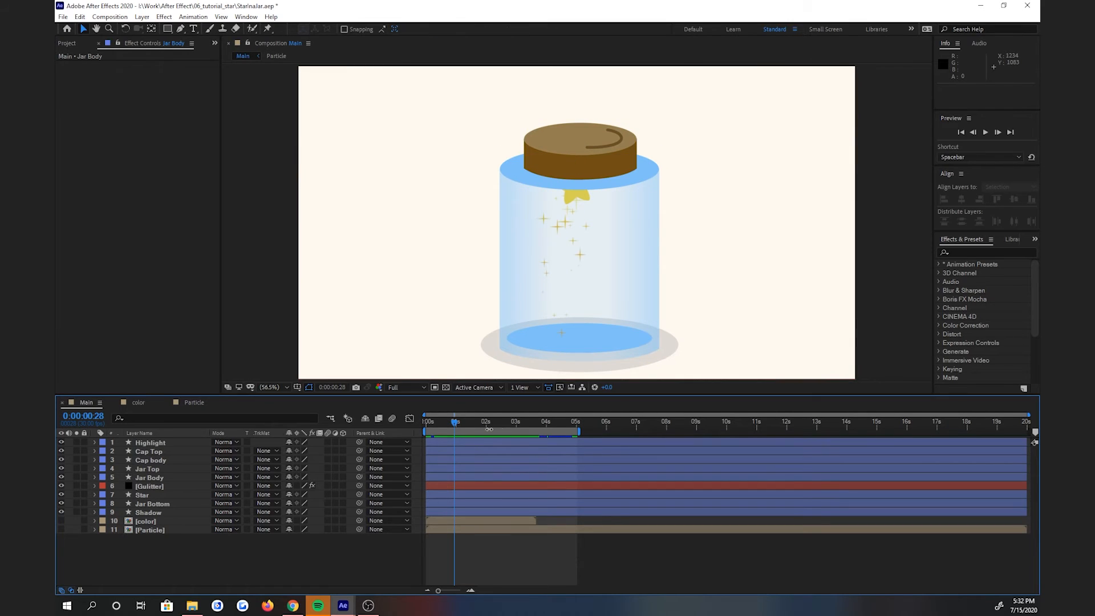
# - Preview the star and glitter moving behind the jar glass, examining them near the jar's bottom at 0:00:02:02
pyautogui.moveTo(456, 424); pyautogui.dragTo(448, 422)
pyautogui.press('space')
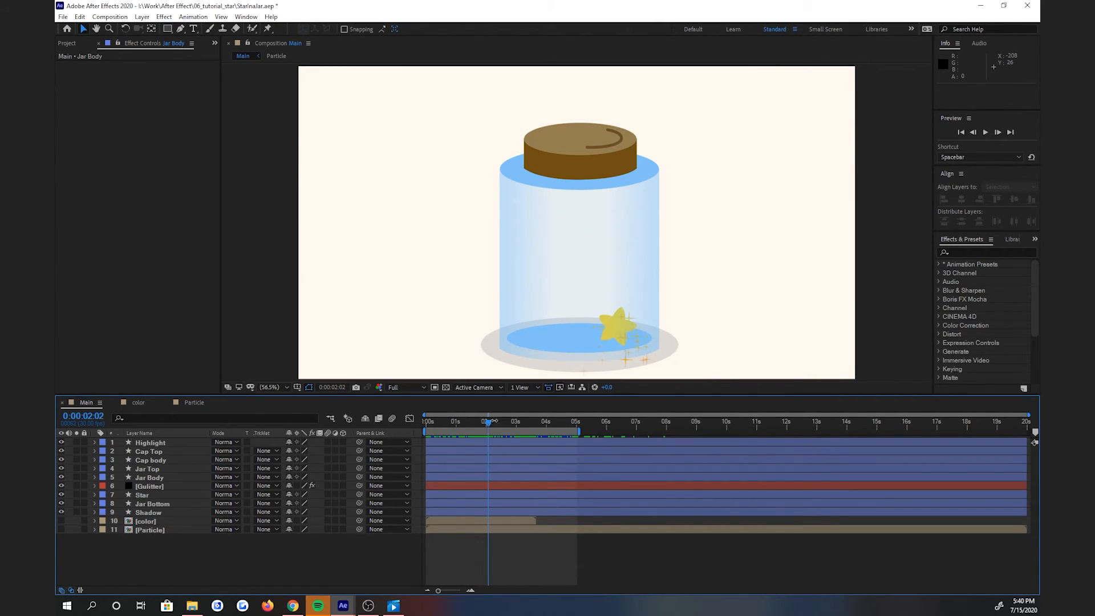
pyautogui.click(631, 358)
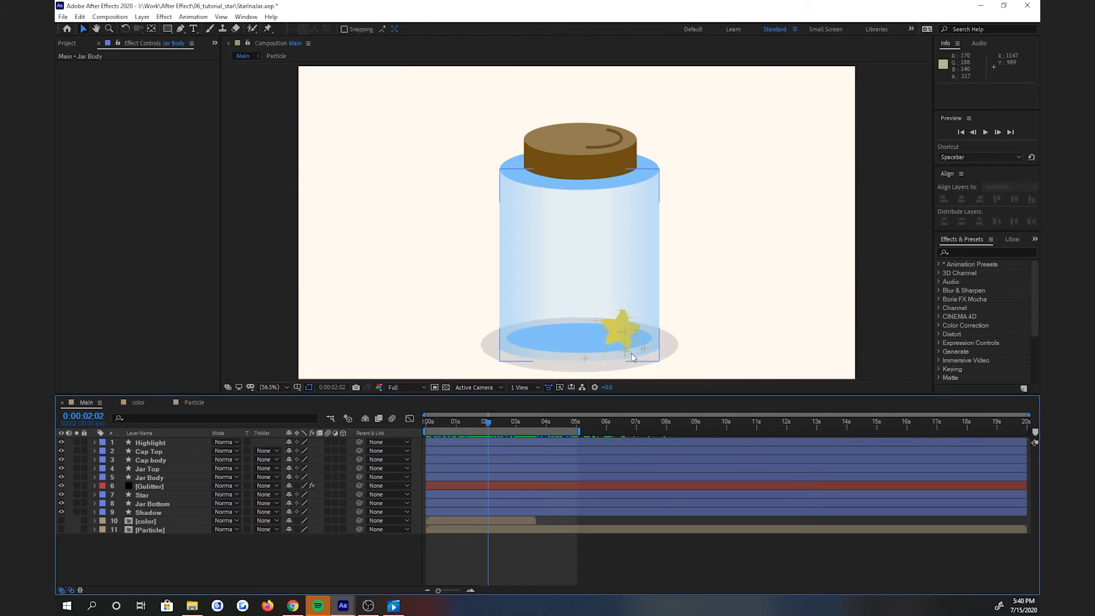
# - Draw a closed Pen tool shape tracing the Jar Body, with curved edges along the jar's base and rim
pyautogui.click(493, 425)
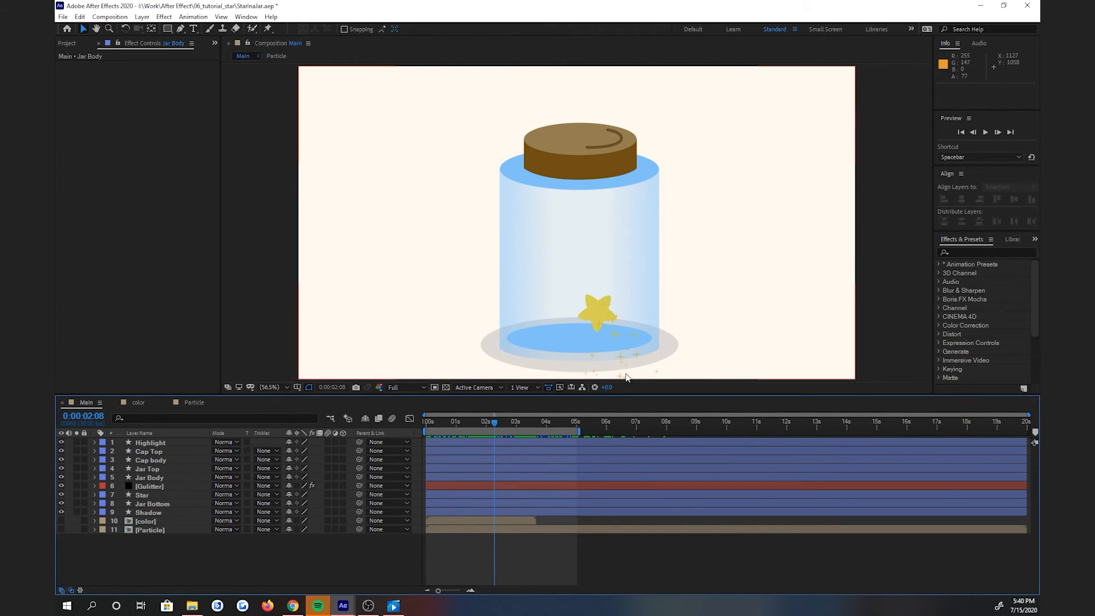
pyautogui.moveTo(494, 424); pyautogui.dragTo(477, 425)
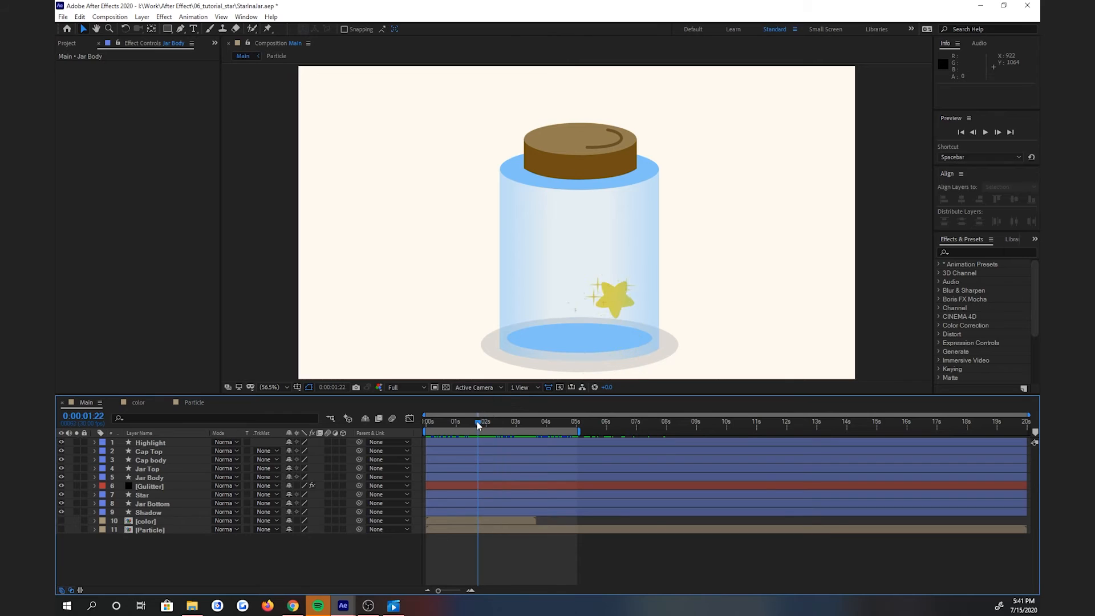
pyautogui.click(180, 29)
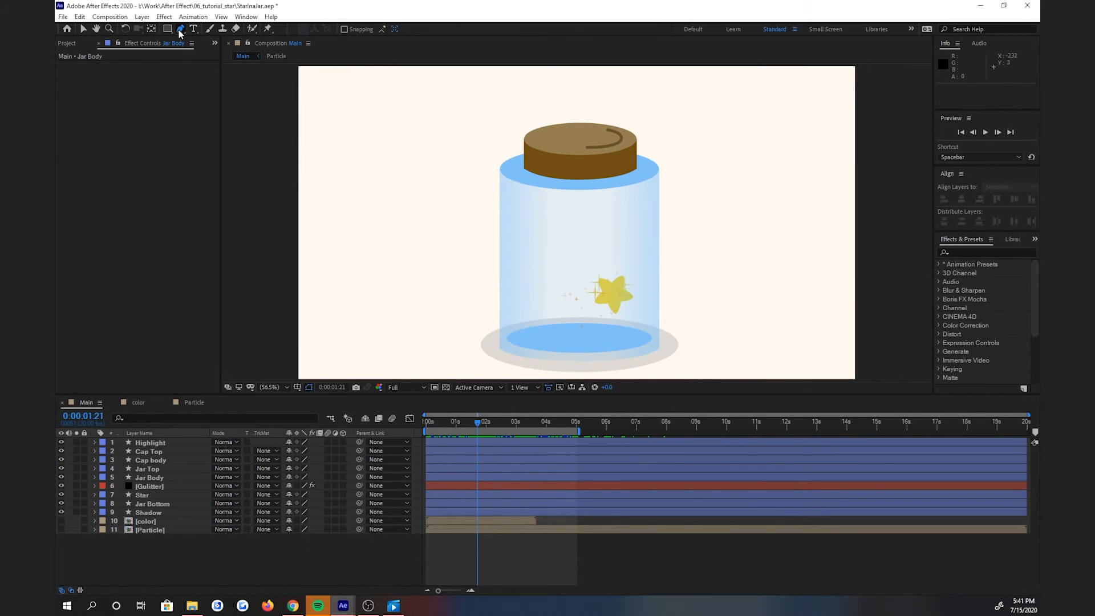
pyautogui.click(500, 170)
pyautogui.click(499, 347)
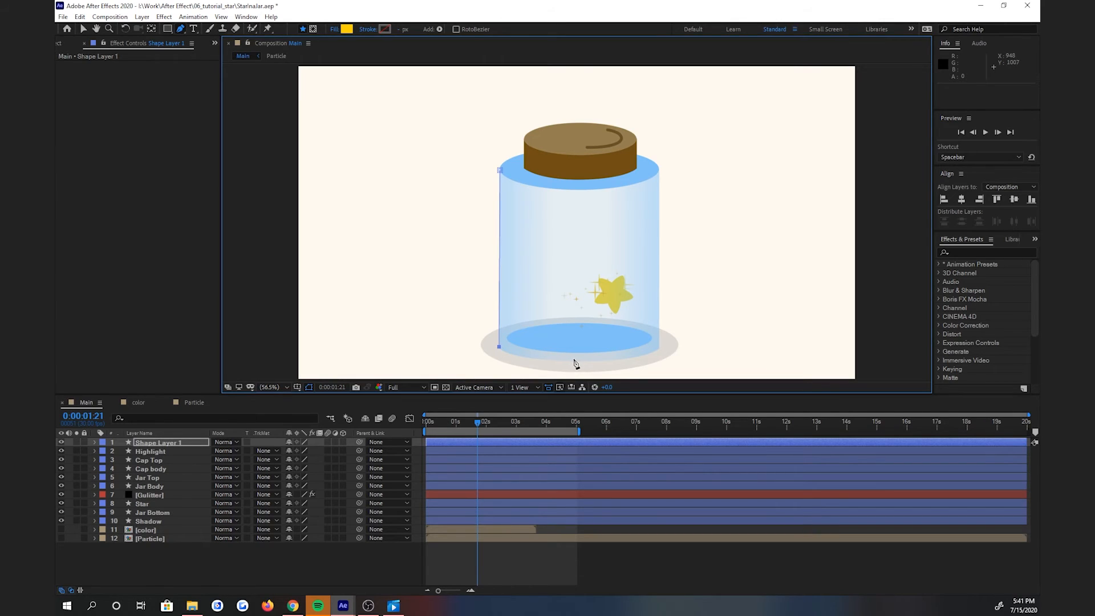
pyautogui.moveTo(573, 359); pyautogui.dragTo(609, 359)
pyautogui.click(659, 347)
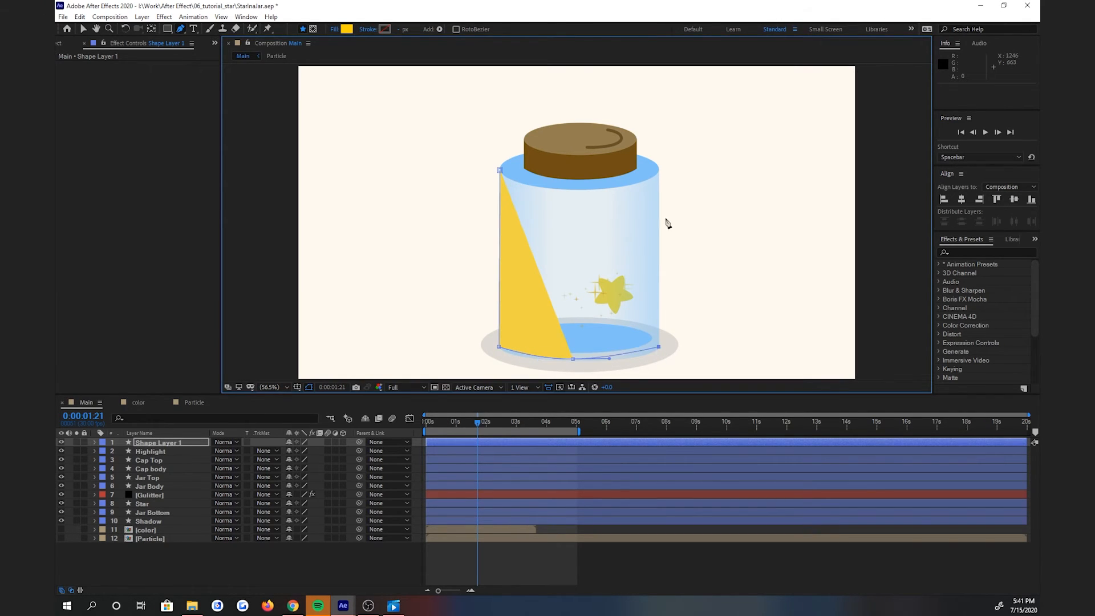
pyautogui.click(658, 169)
pyautogui.moveTo(599, 188); pyautogui.dragTo(560, 188)
pyautogui.click(500, 172)
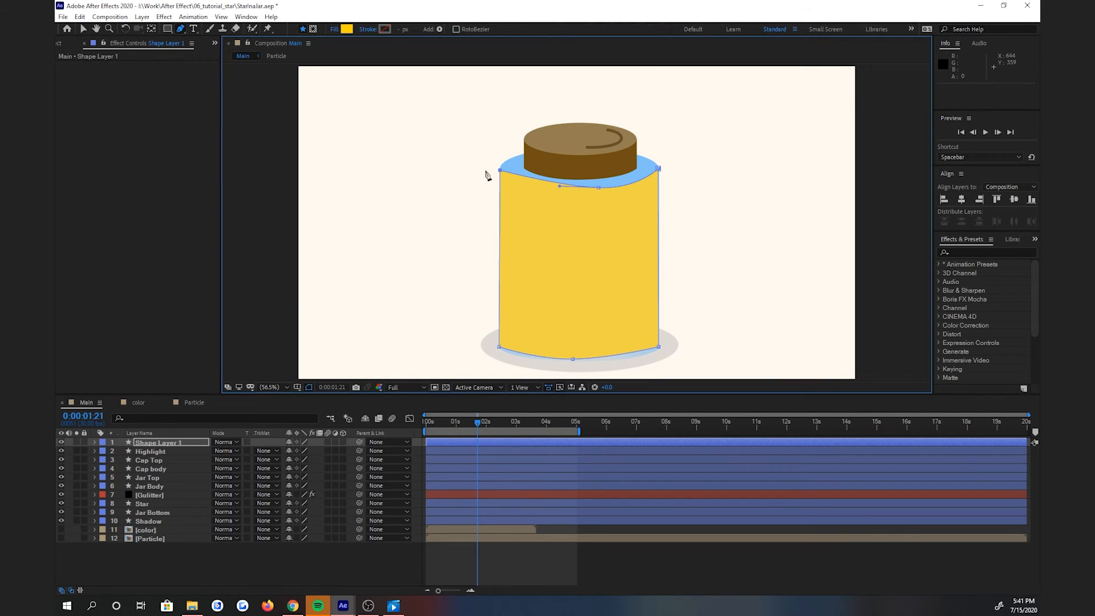
pyautogui.click(83, 29)
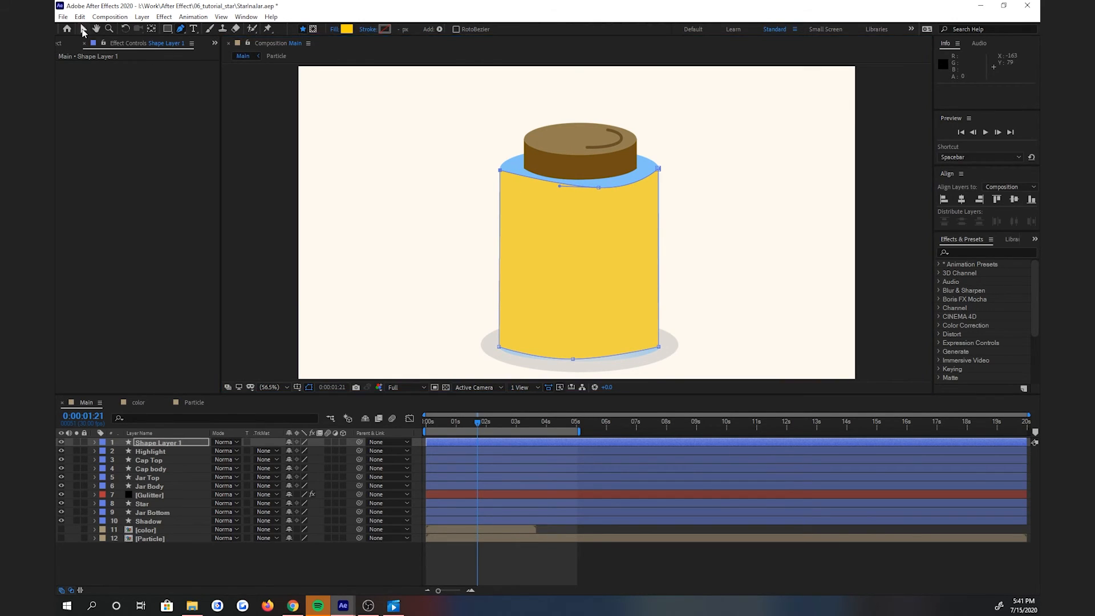
# - Rename the new shape layer as Alpha and place it between Jar Body and Gulitter
pyautogui.rightClick(158, 443)
pyautogui.click(200, 434)
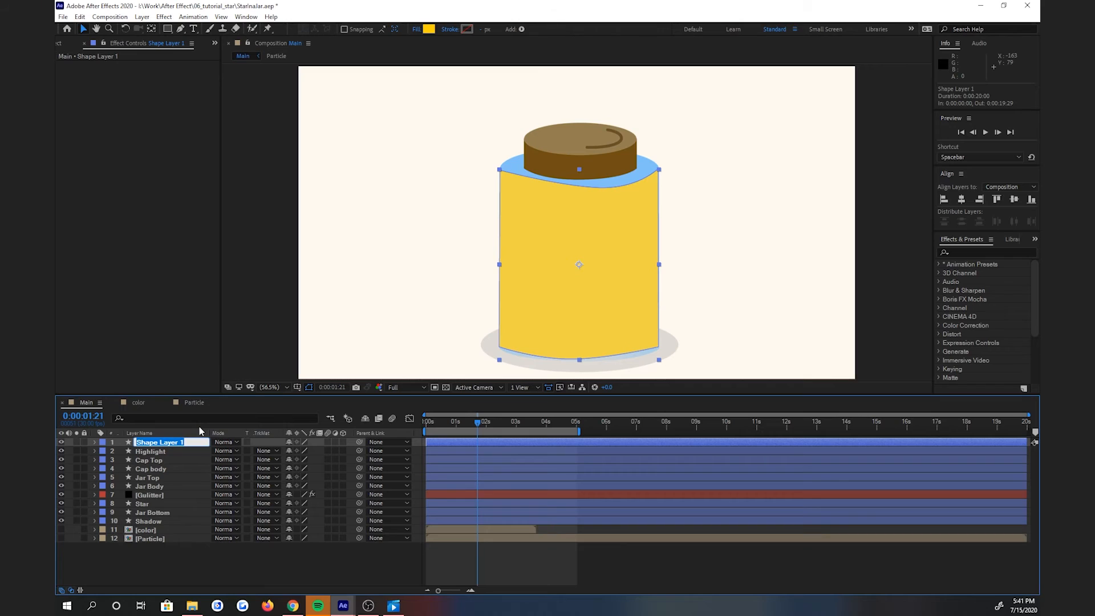
pyautogui.write('Alpha')
pyautogui.press('Return')
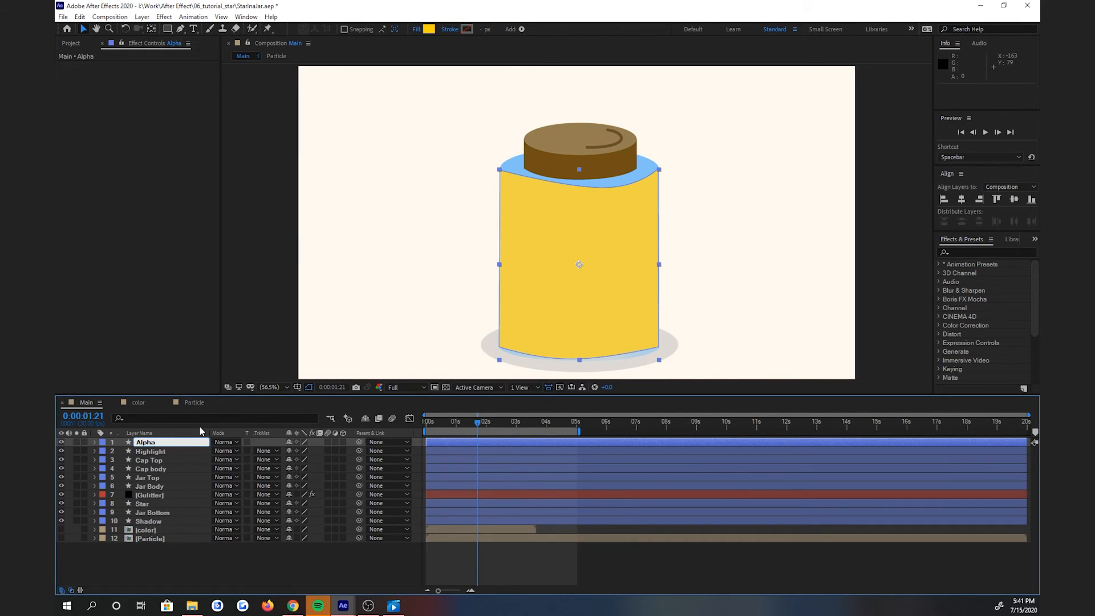
pyautogui.moveTo(165, 449); pyautogui.dragTo(170, 487)
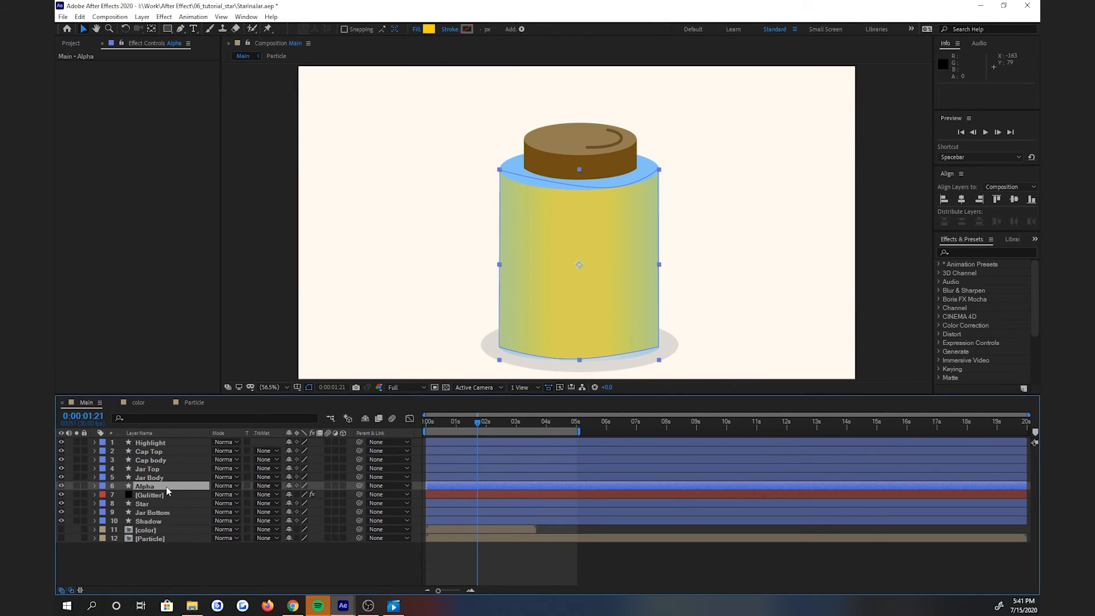
# - Set the Gulitter layer's track matte to Alpha Matte "Alpha" and check the sparkles near the jar's base
pyautogui.click(150, 495)
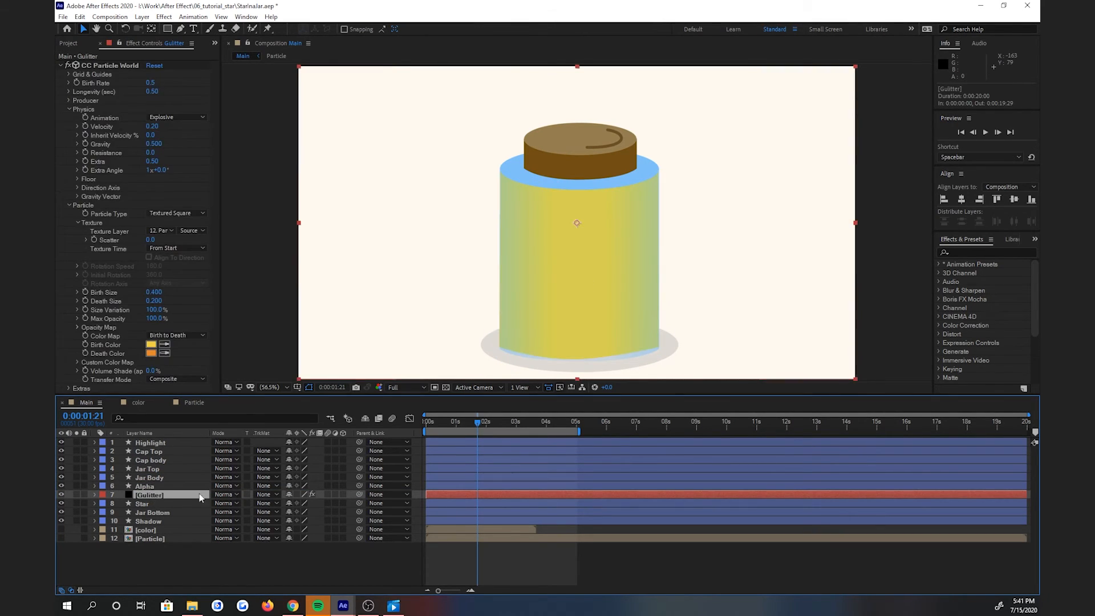
pyautogui.click(276, 494)
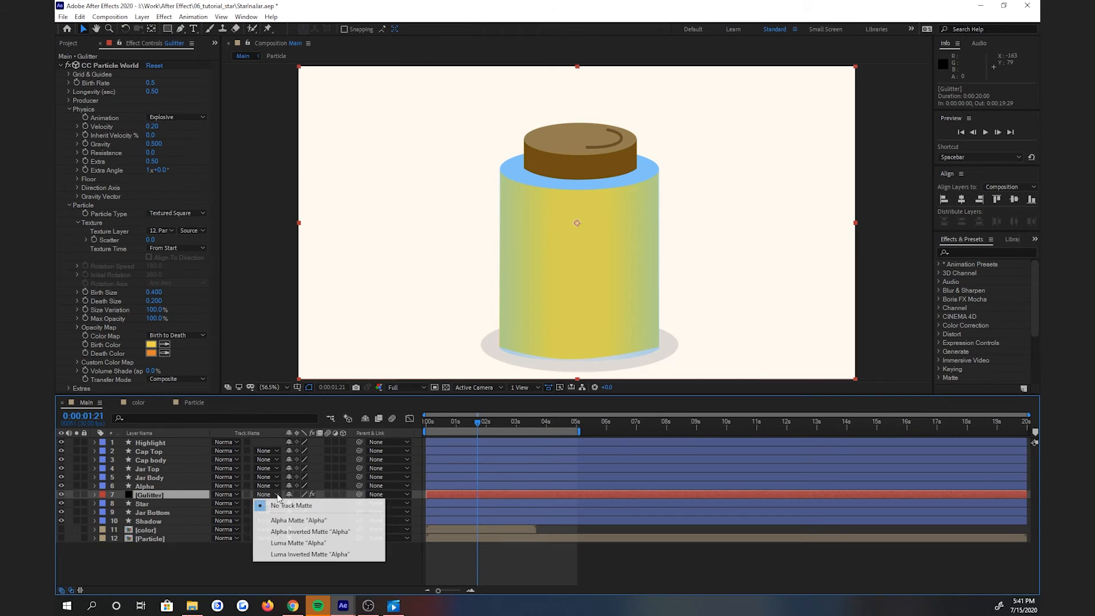
pyautogui.click(289, 521)
pyautogui.click(355, 579)
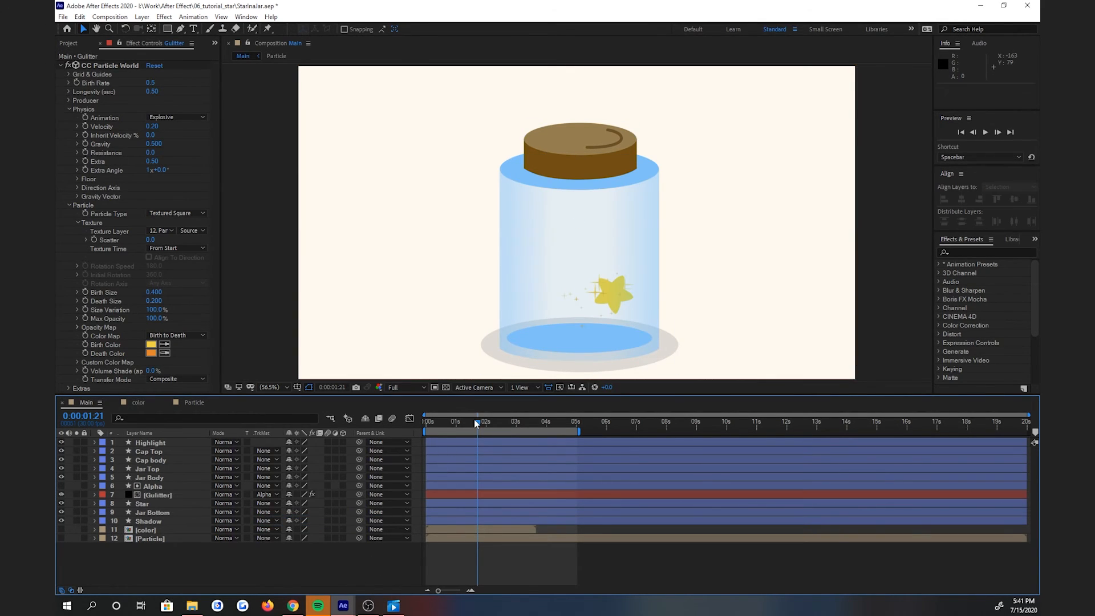
pyautogui.moveTo(475, 420)
pyautogui.mouseDown()
pyautogui.moveTo(514, 423)
pyautogui.moveTo(494, 423)
pyautogui.mouseUp()
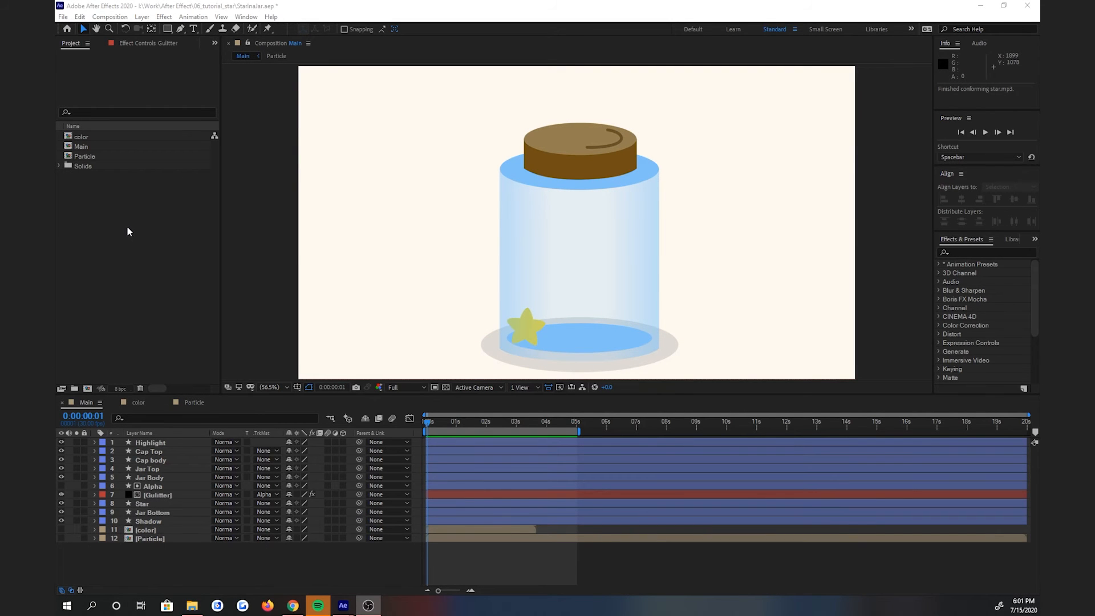
# - Import star.mp3 from the Music folder and add it as the lowest layer of the Main composition
pyautogui.rightClick(127, 227)
pyautogui.moveTo(177, 283)
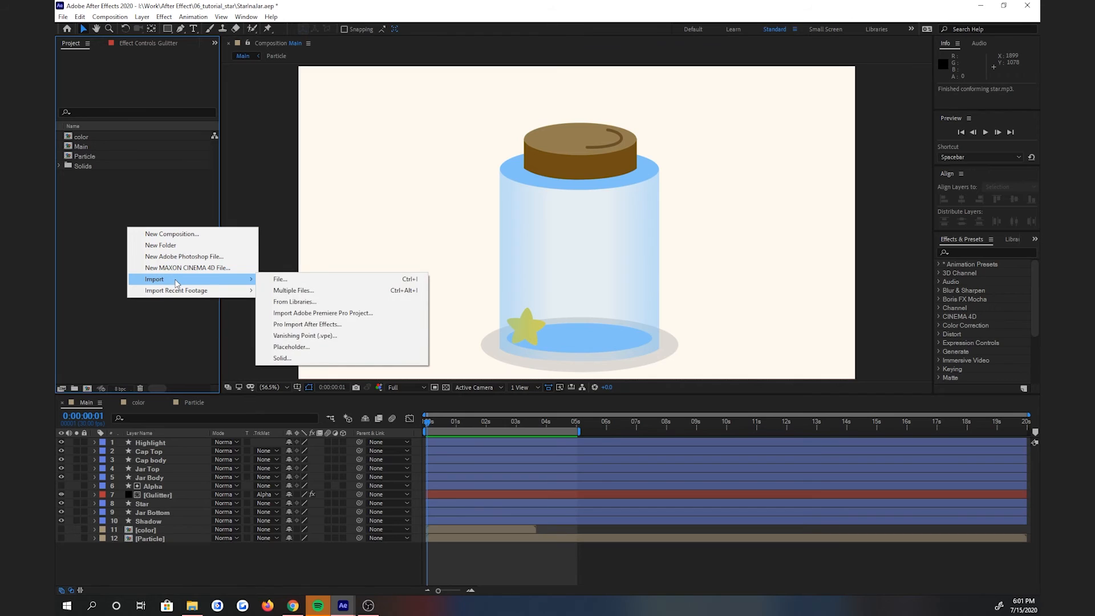
pyautogui.click(280, 278)
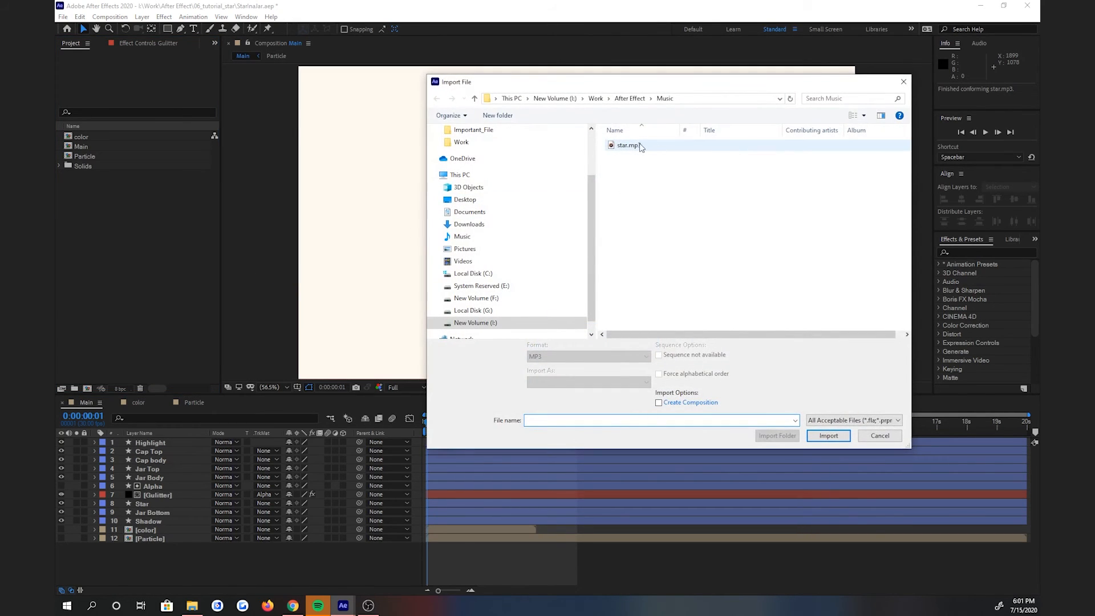
pyautogui.click(638, 146)
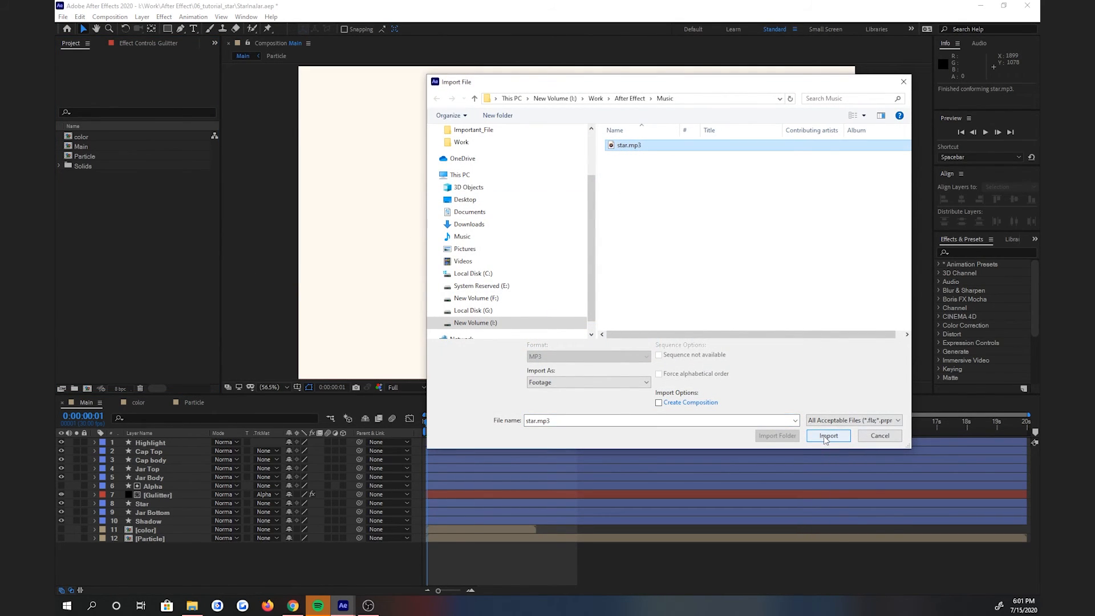
pyautogui.click(824, 436)
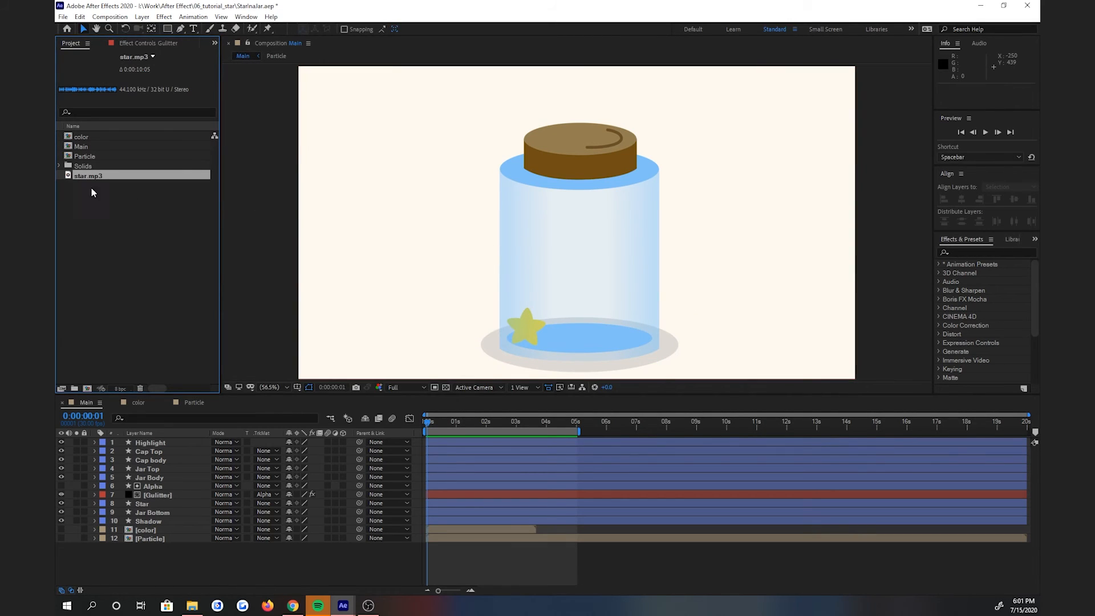
pyautogui.moveTo(95, 177); pyautogui.dragTo(170, 562)
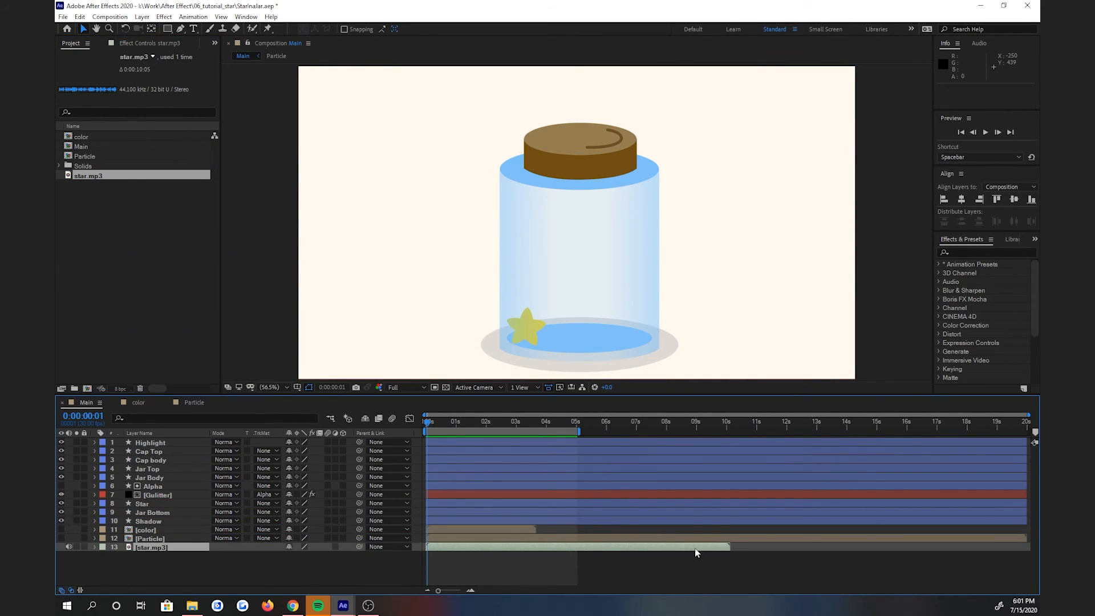
# - Play the animation with the sound and trim the star.mp3 layer to end at 0:00:00:29
pyautogui.press('space')
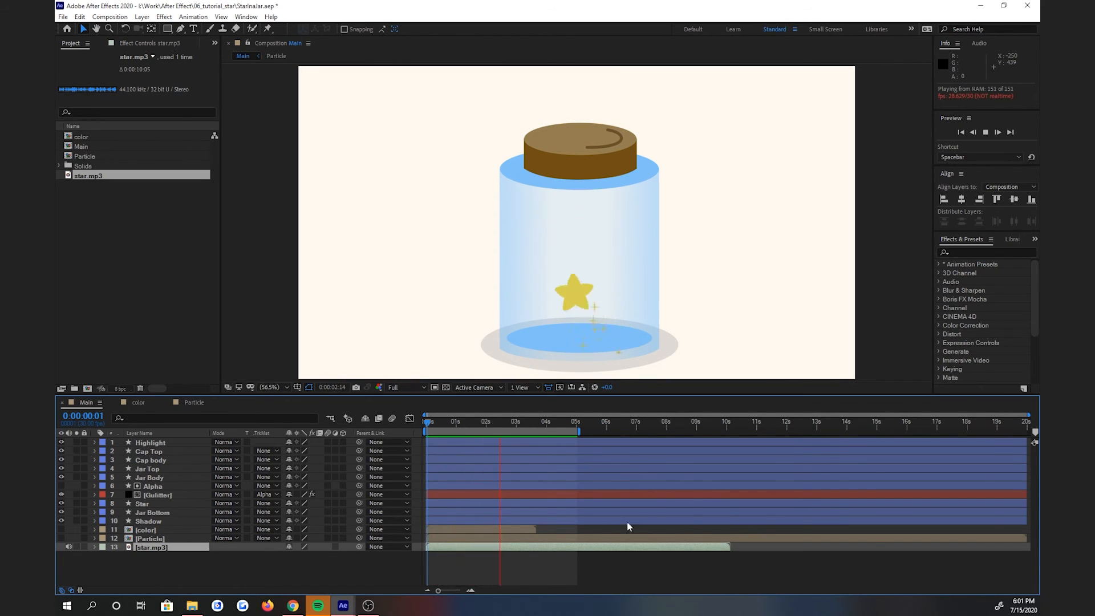
pyautogui.press('space')
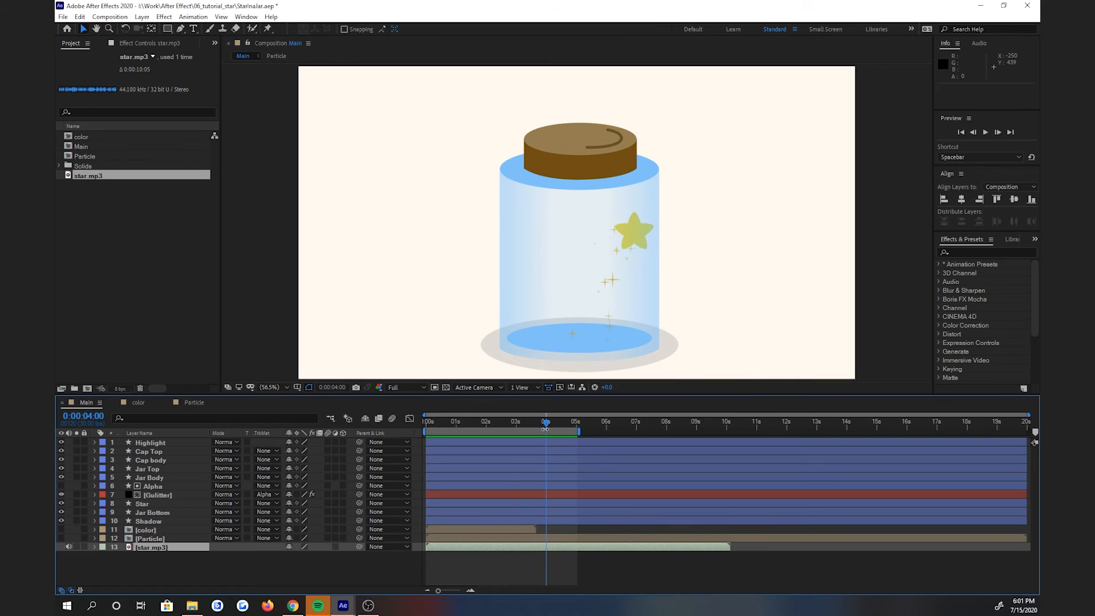
pyautogui.click(443, 422)
pyautogui.press('Home')
pyautogui.moveTo(730, 549); pyautogui.dragTo(458, 548)
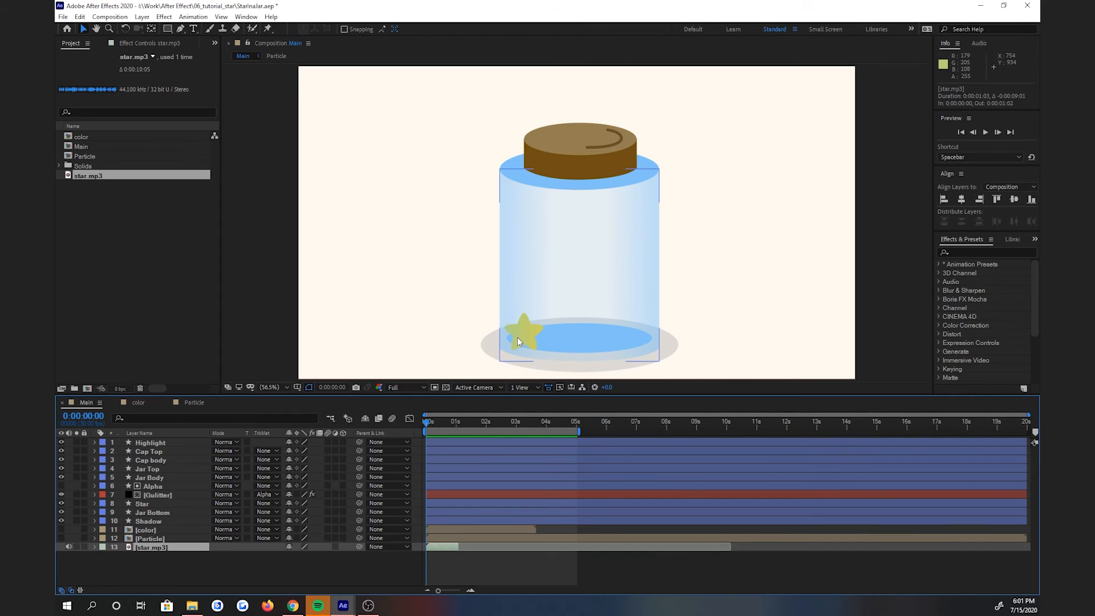
pyautogui.moveTo(427, 421); pyautogui.dragTo(455, 423)
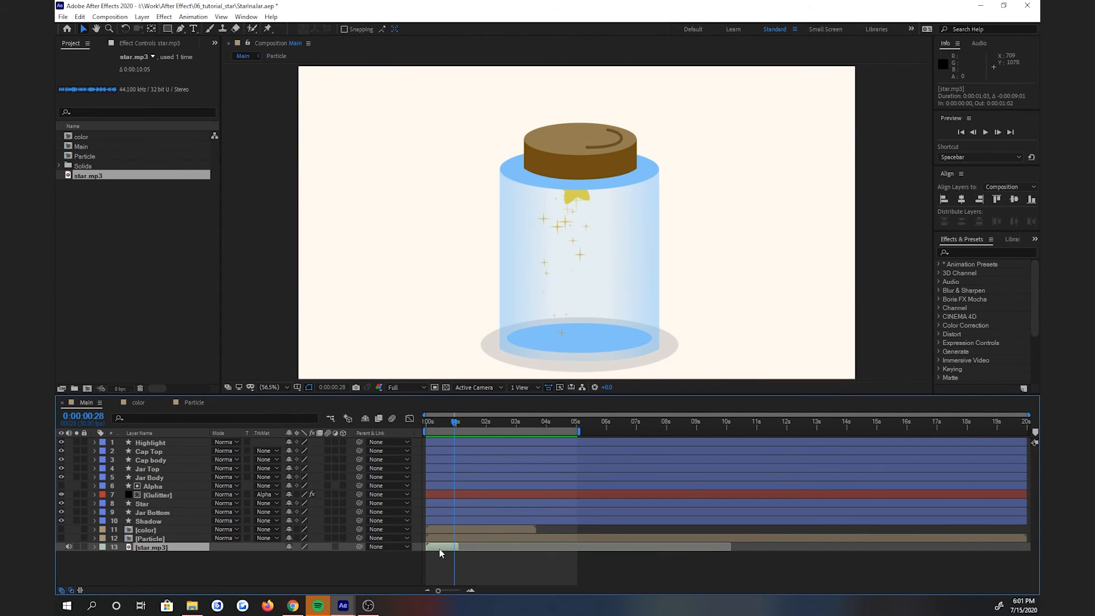
pyautogui.moveTo(457, 545); pyautogui.dragTo(455, 544)
# - Keyframe star.mp3's Audio Levels at 0 dB at 0:00:00:28 and at 0:00:00:00
pyautogui.click(104, 555)
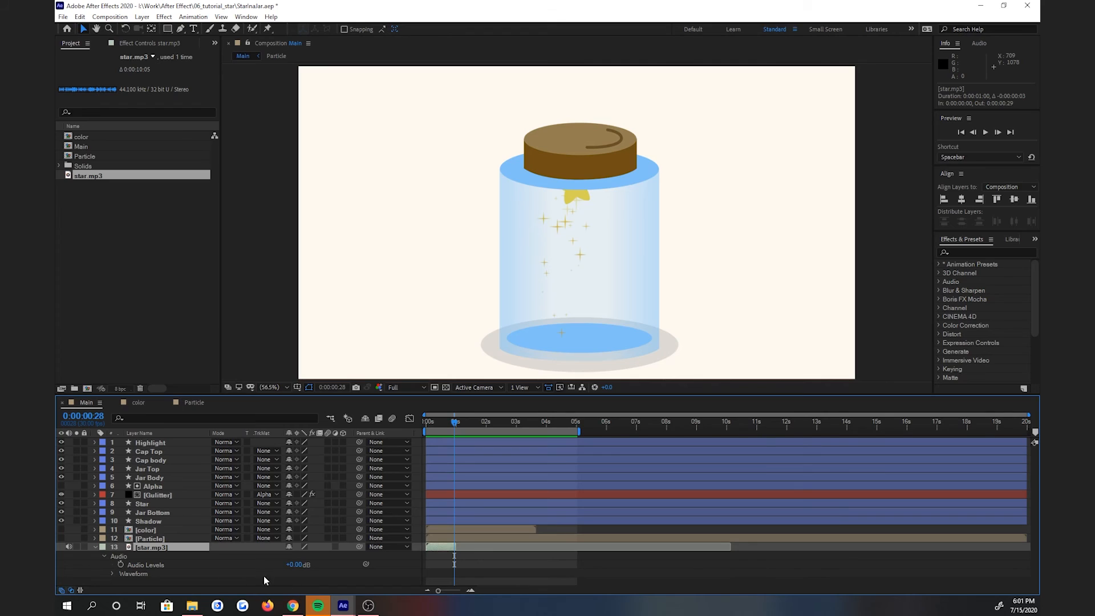
pyautogui.click(122, 563)
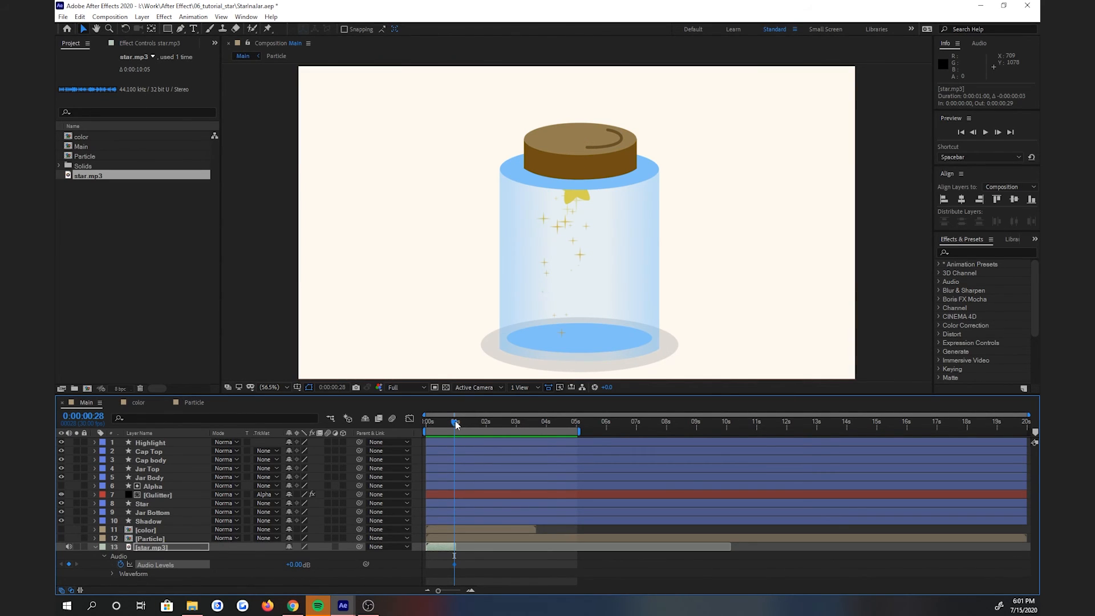
pyautogui.moveTo(456, 423); pyautogui.dragTo(425, 427)
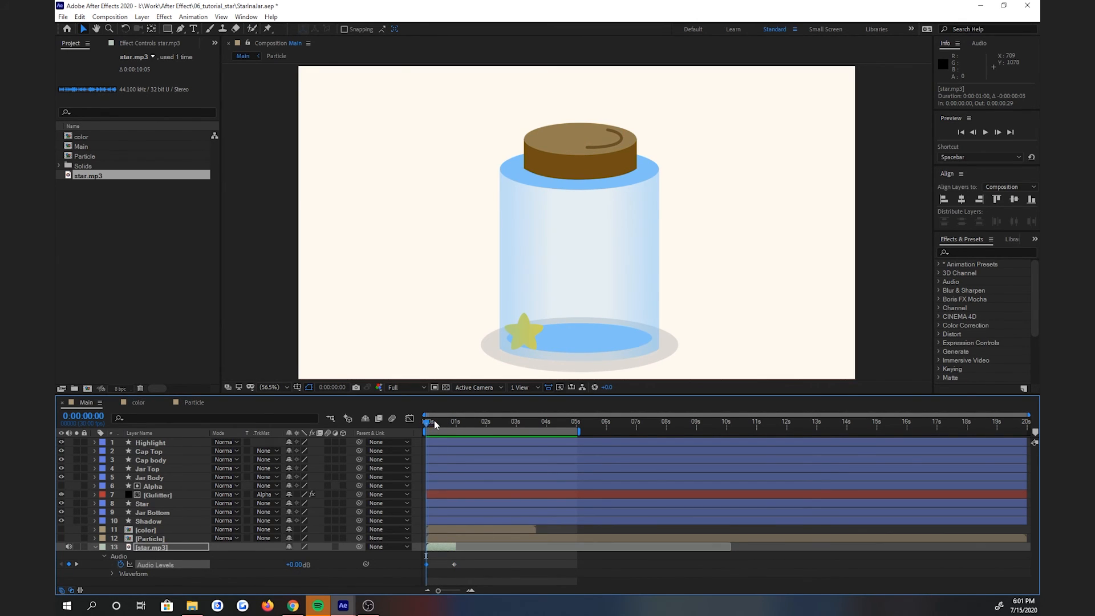
# - Fade out star.mp3 by setting its Audio Levels to -20 dB at 0:00:00:21 and -50 dB at 0:00:00:28
pyautogui.moveTo(435, 424); pyautogui.dragTo(447, 423)
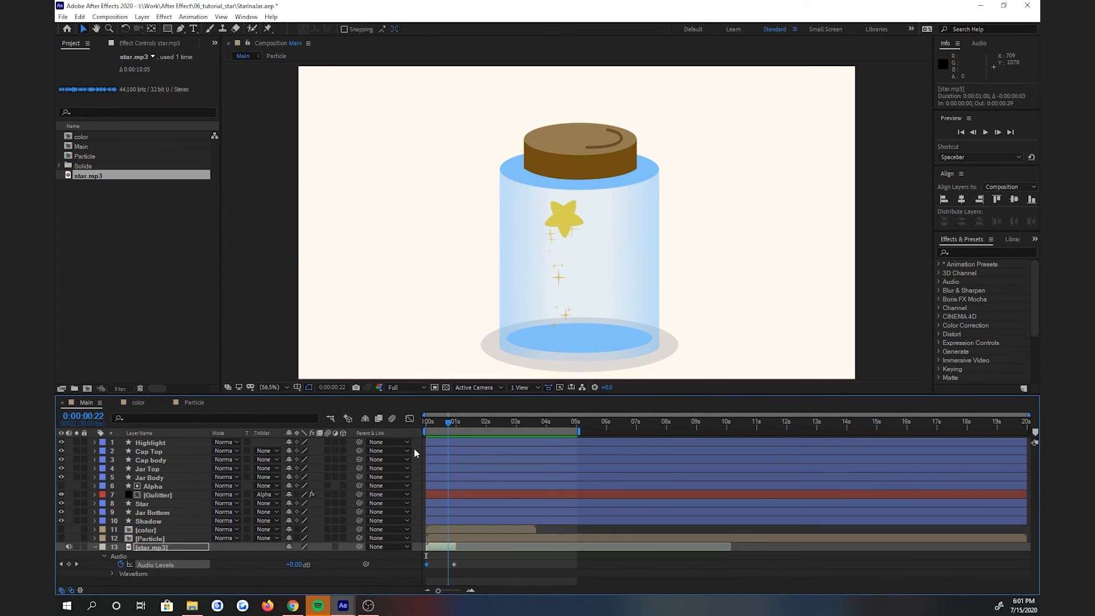
pyautogui.click(295, 564)
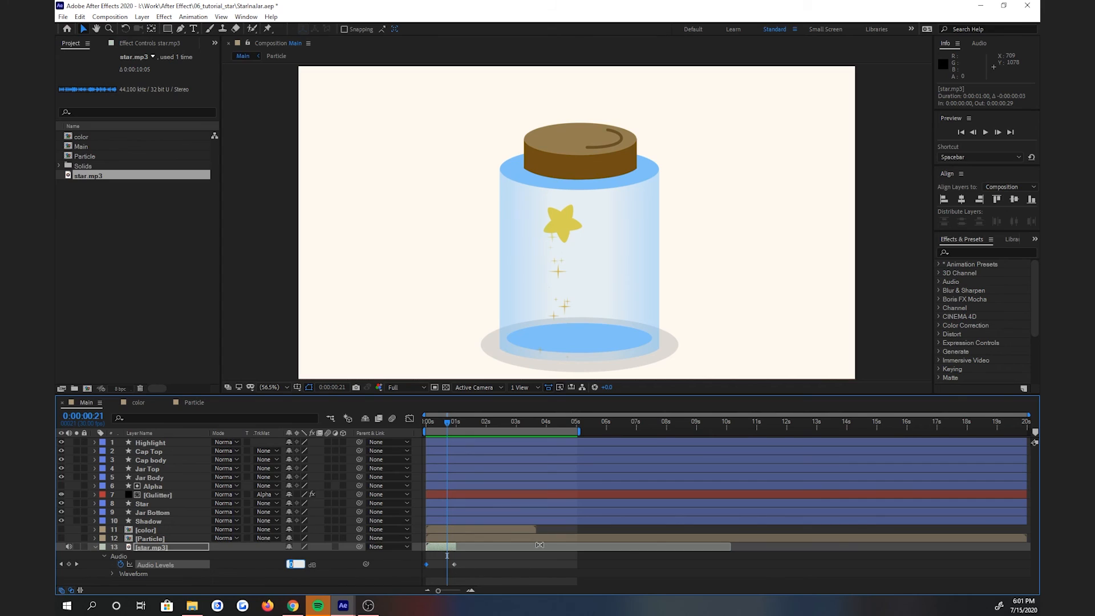
pyautogui.write('-20')
pyautogui.press('Return')
pyautogui.moveTo(448, 422); pyautogui.dragTo(456, 425)
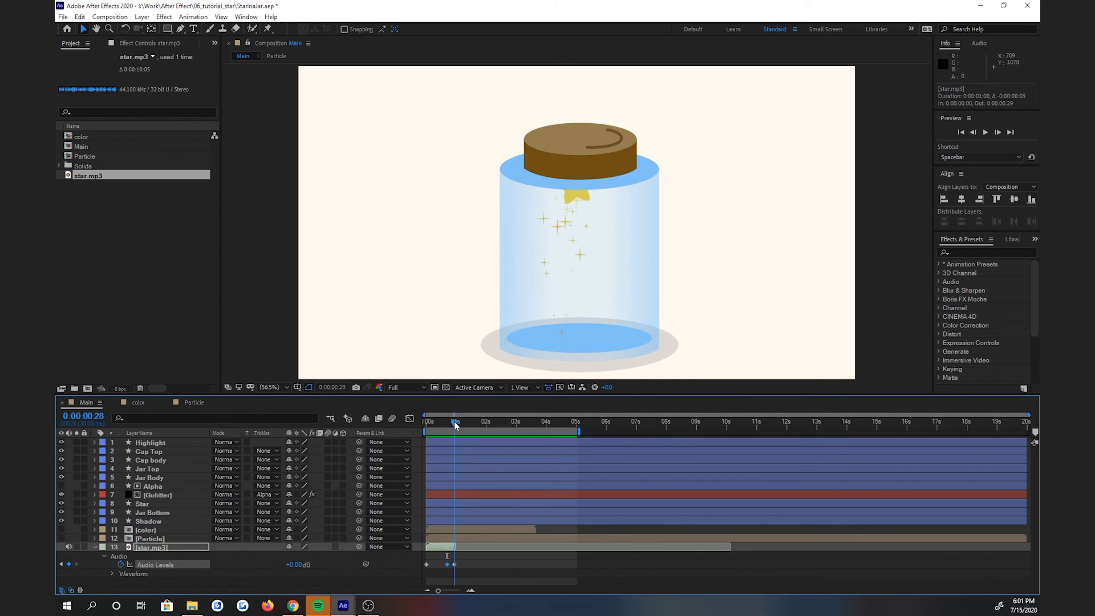
pyautogui.click(454, 565)
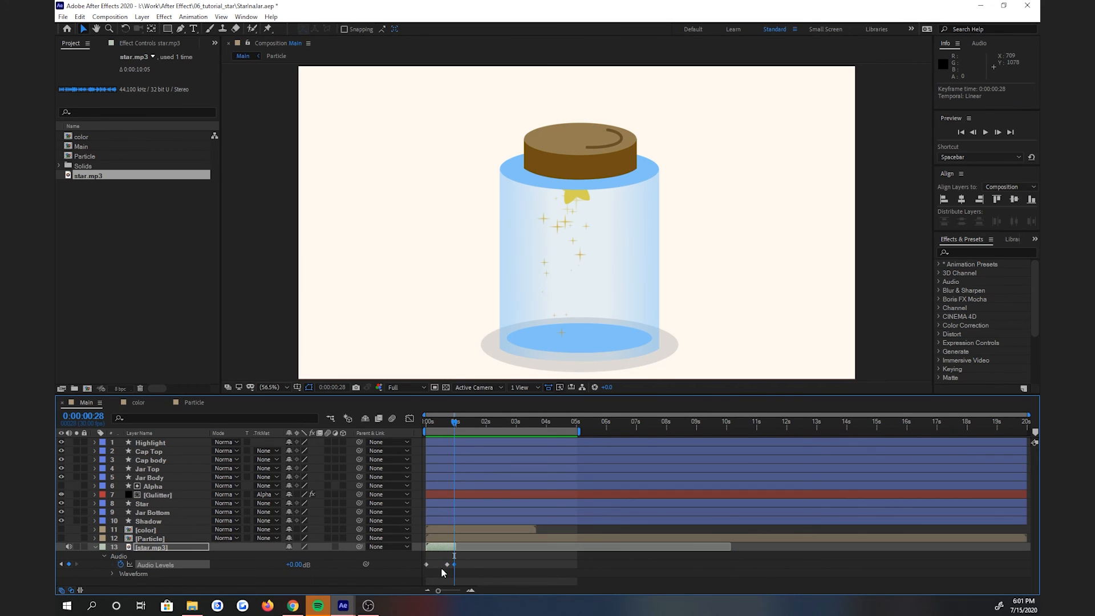
pyautogui.click(295, 564)
pyautogui.press('Return')
# - Preview the star animation with the faded sound from the start of the Main composition
pyautogui.moveTo(456, 424); pyautogui.dragTo(374, 434)
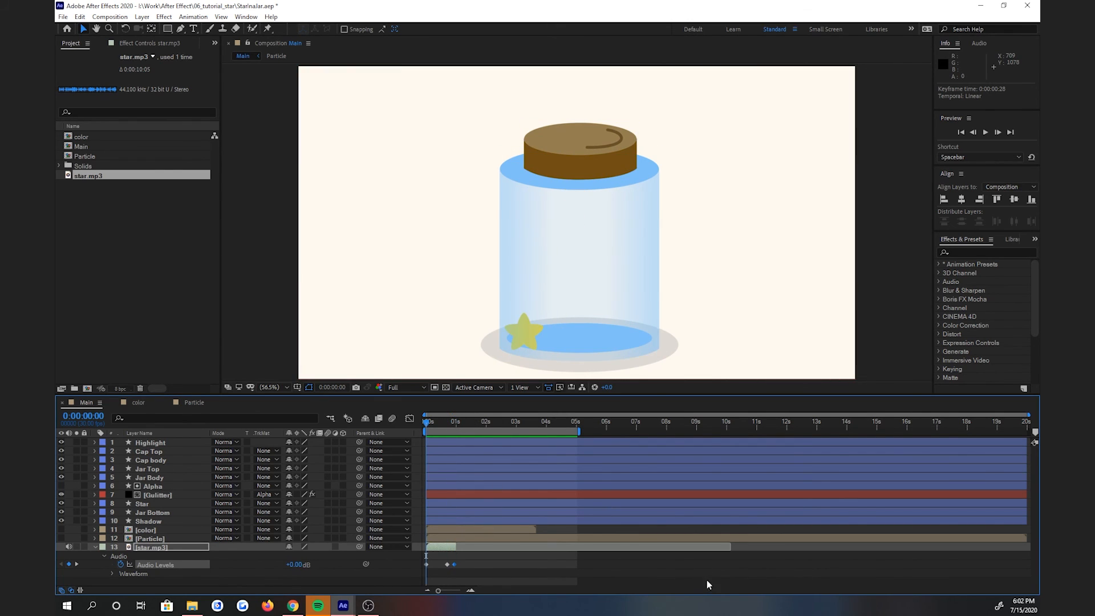
pyautogui.press('space')
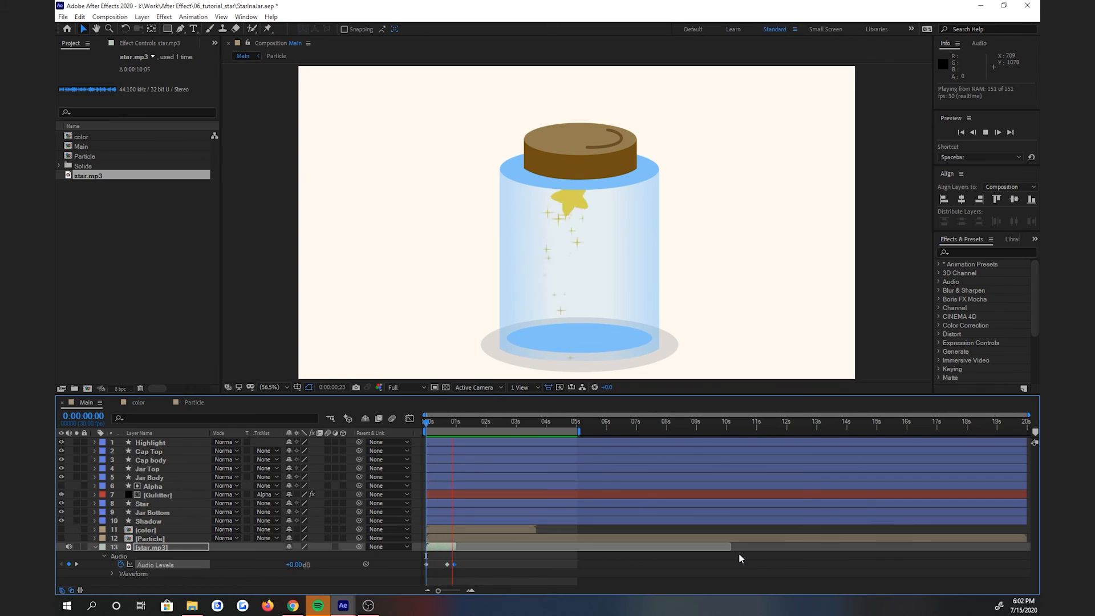
pyautogui.press('space')
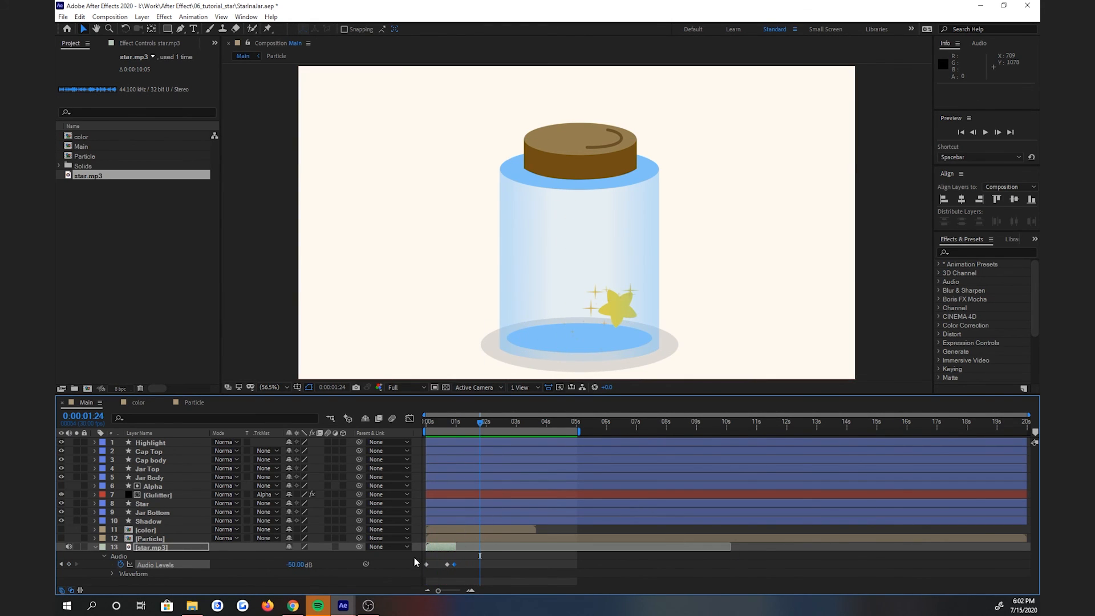
# - Duplicate the star.mp3 layer and place the copy right after the original so it starts at 0:00:01:00
pyautogui.click(448, 549)
pyautogui.moveTo(438, 591); pyautogui.dragTo(449, 590)
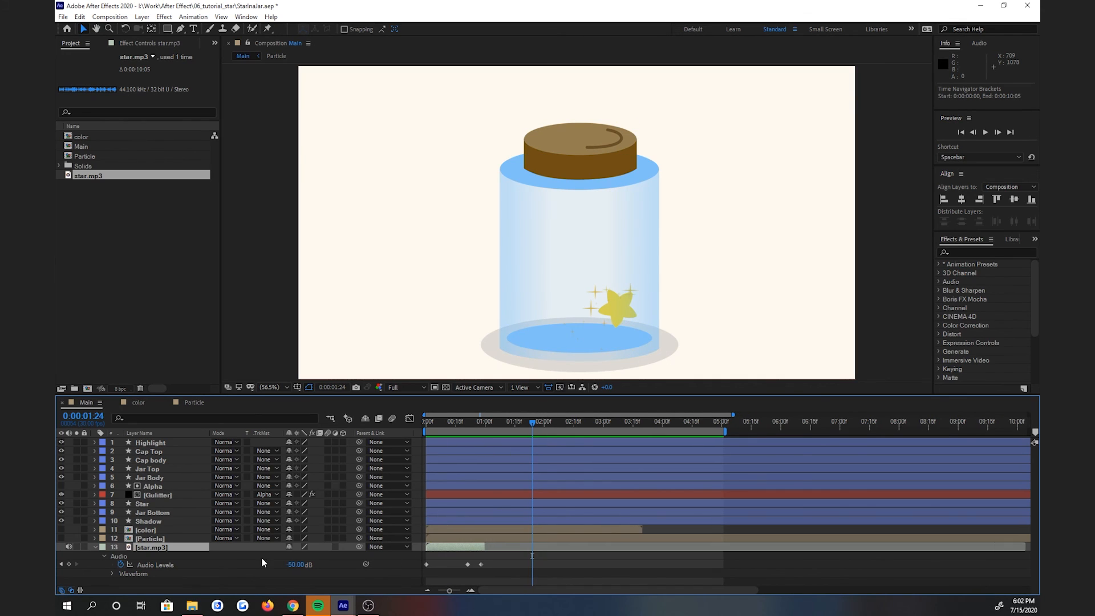
pyautogui.click(160, 551)
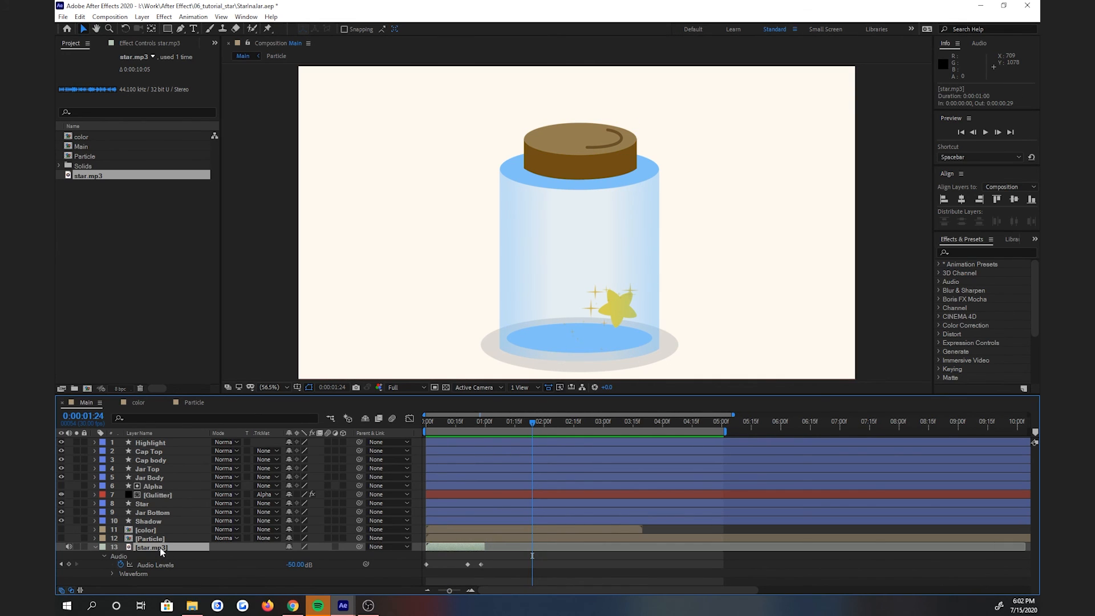
pyautogui.click(95, 547)
pyautogui.hotkey('ctrl', 'd')
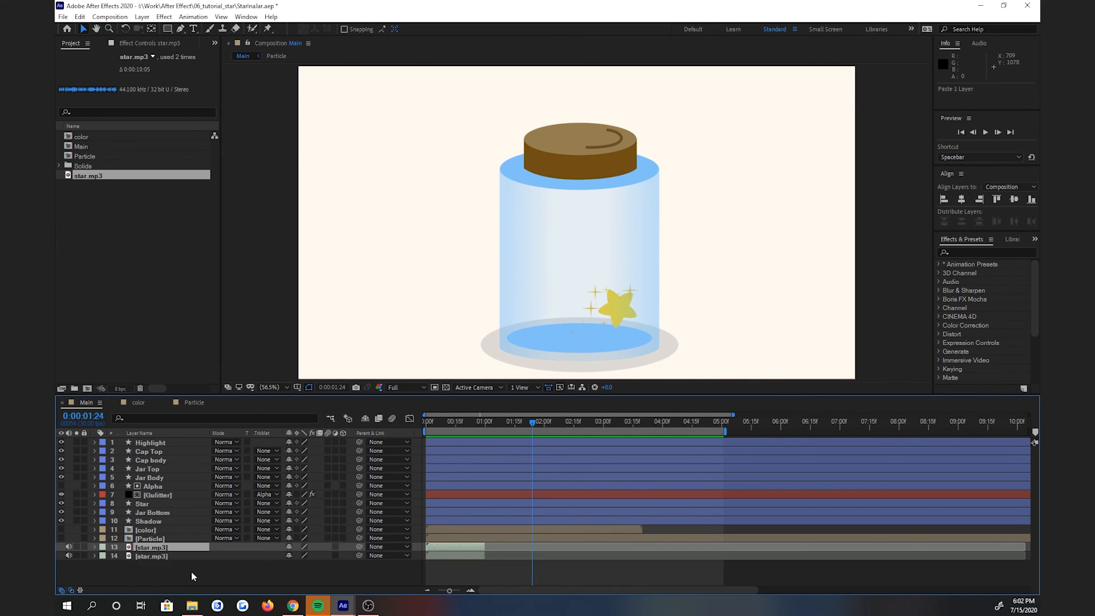
pyautogui.click(155, 562)
pyautogui.click(154, 557)
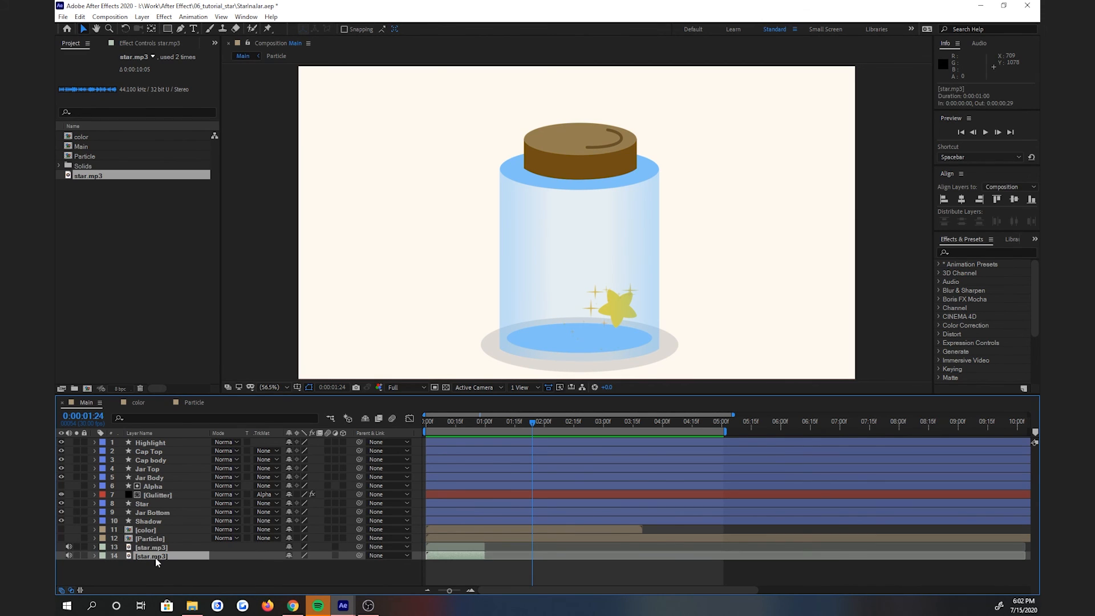
pyautogui.moveTo(440, 556); pyautogui.dragTo(500, 559)
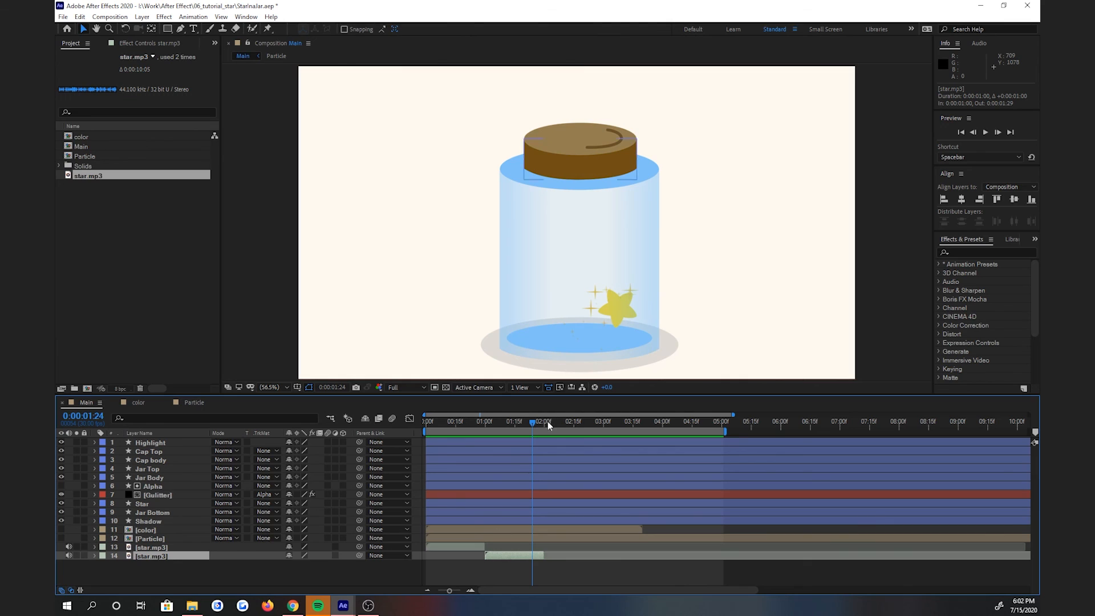
# - Preview the animation from the start of the Main composition with the two consecutive star.mp3 clips
pyautogui.moveTo(499, 428); pyautogui.dragTo(405, 422)
pyautogui.press('space')
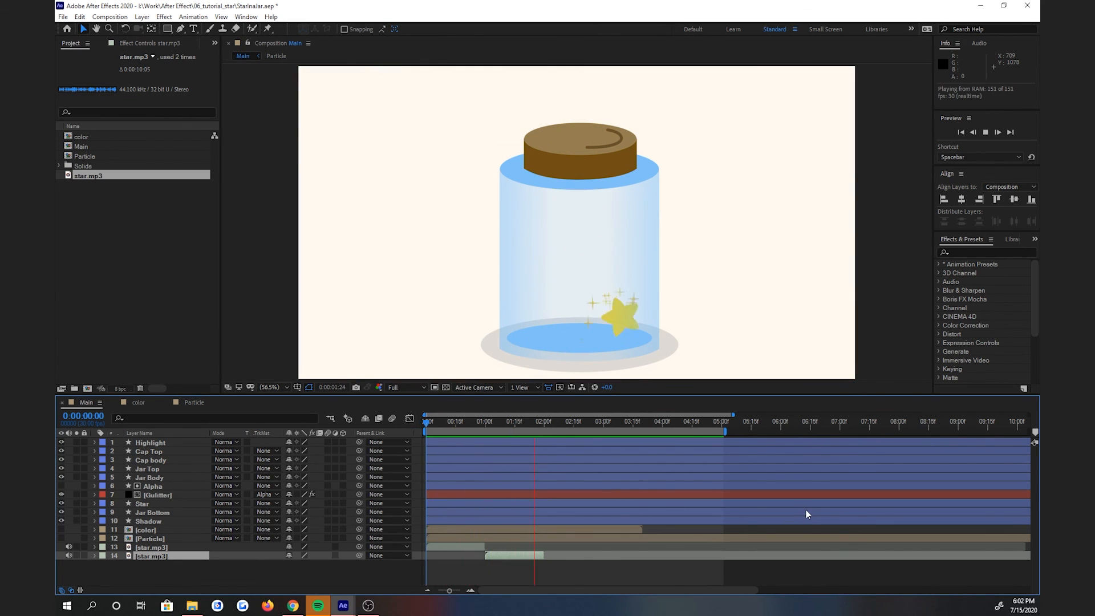
pyautogui.press('space')
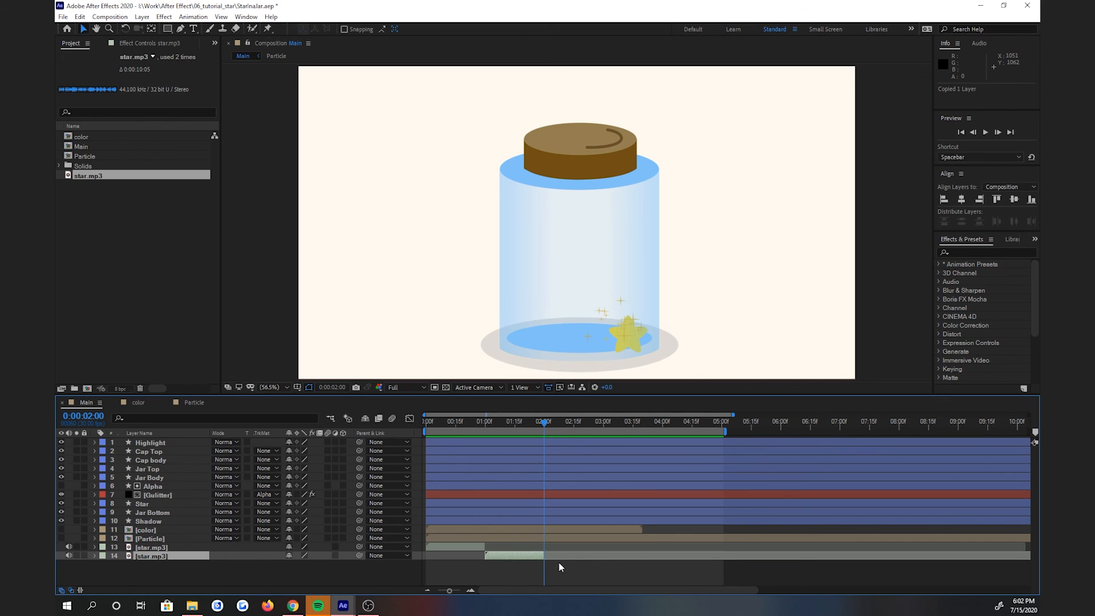
# - Add three more star.mp3 copies end to end from 0:00:02:00, with the last one running from 0:00:03:29 to 0:00:04:28
pyautogui.hotkey('ctrl', 'v')
pyautogui.moveTo(510, 566); pyautogui.dragTo(569, 567)
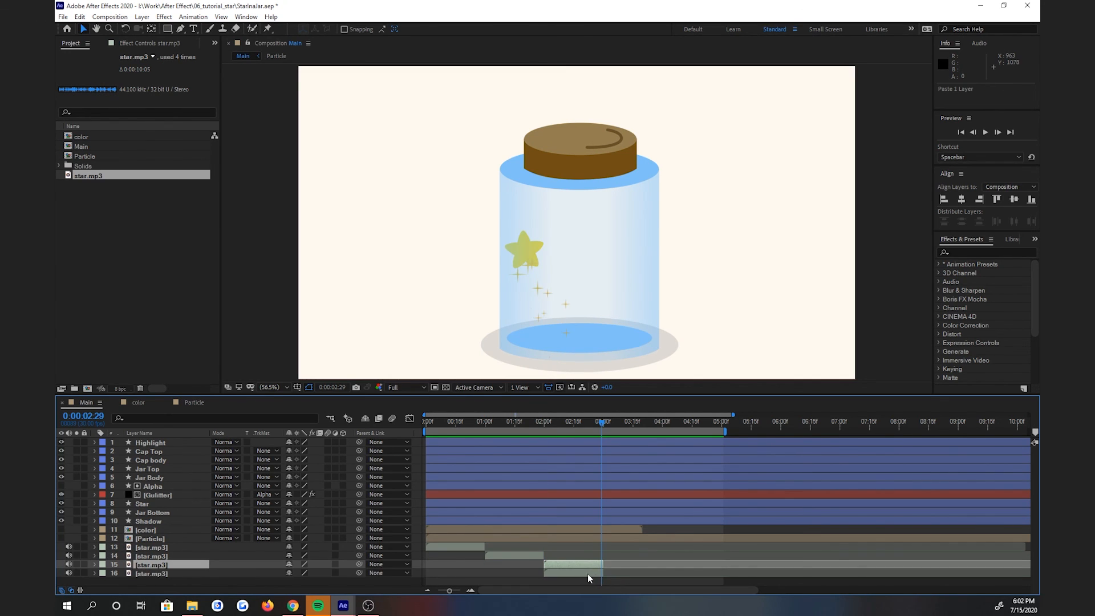
pyautogui.moveTo(587, 573); pyautogui.dragTo(695, 582)
pyautogui.press('o')
pyautogui.hotkey('ctrl', 'v')
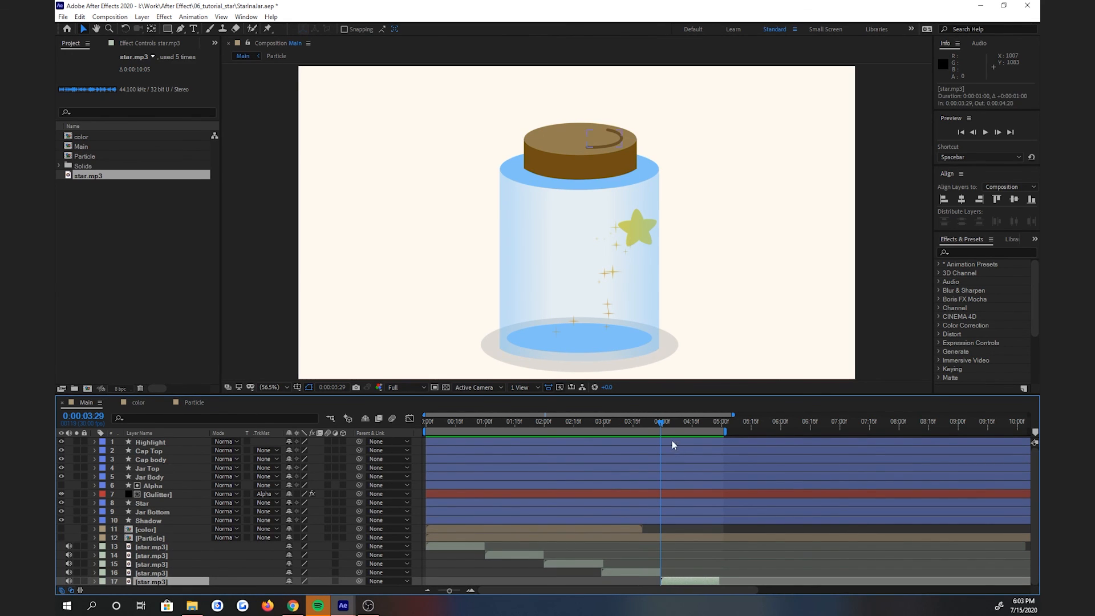
# - Play the Main composition from 0:00:00:00 to check all five star.mp3 clips against the star's movement
pyautogui.moveTo(661, 425); pyautogui.dragTo(399, 430)
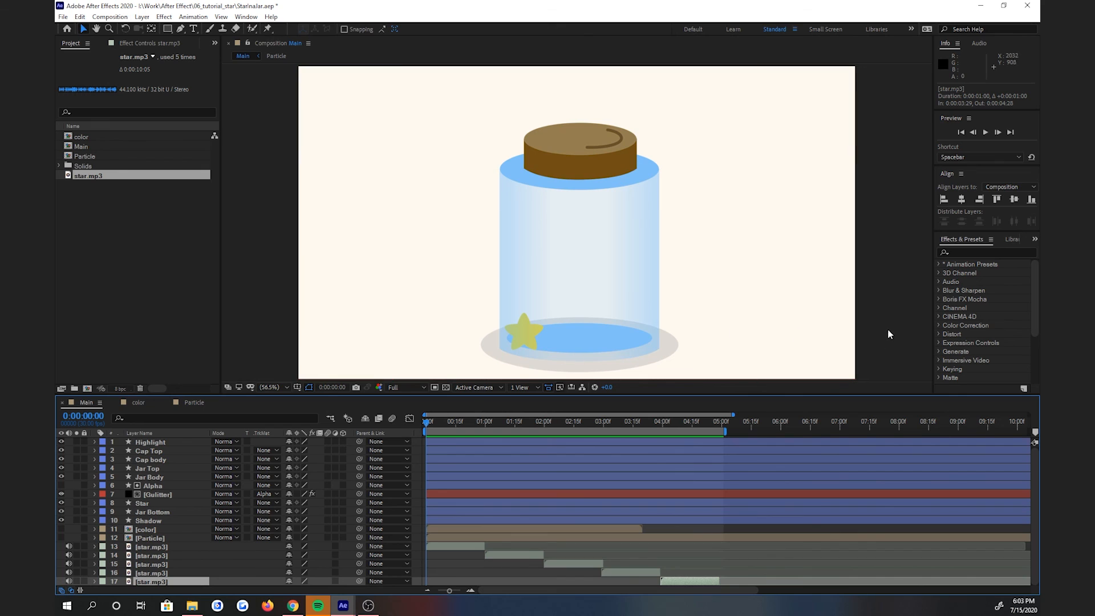
pyautogui.press('space')
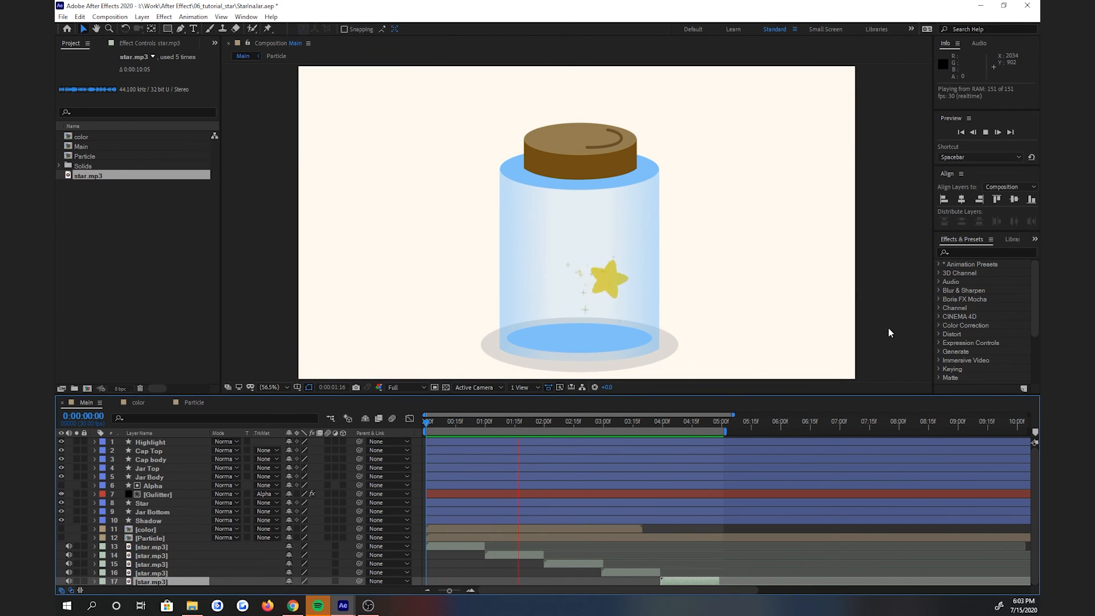